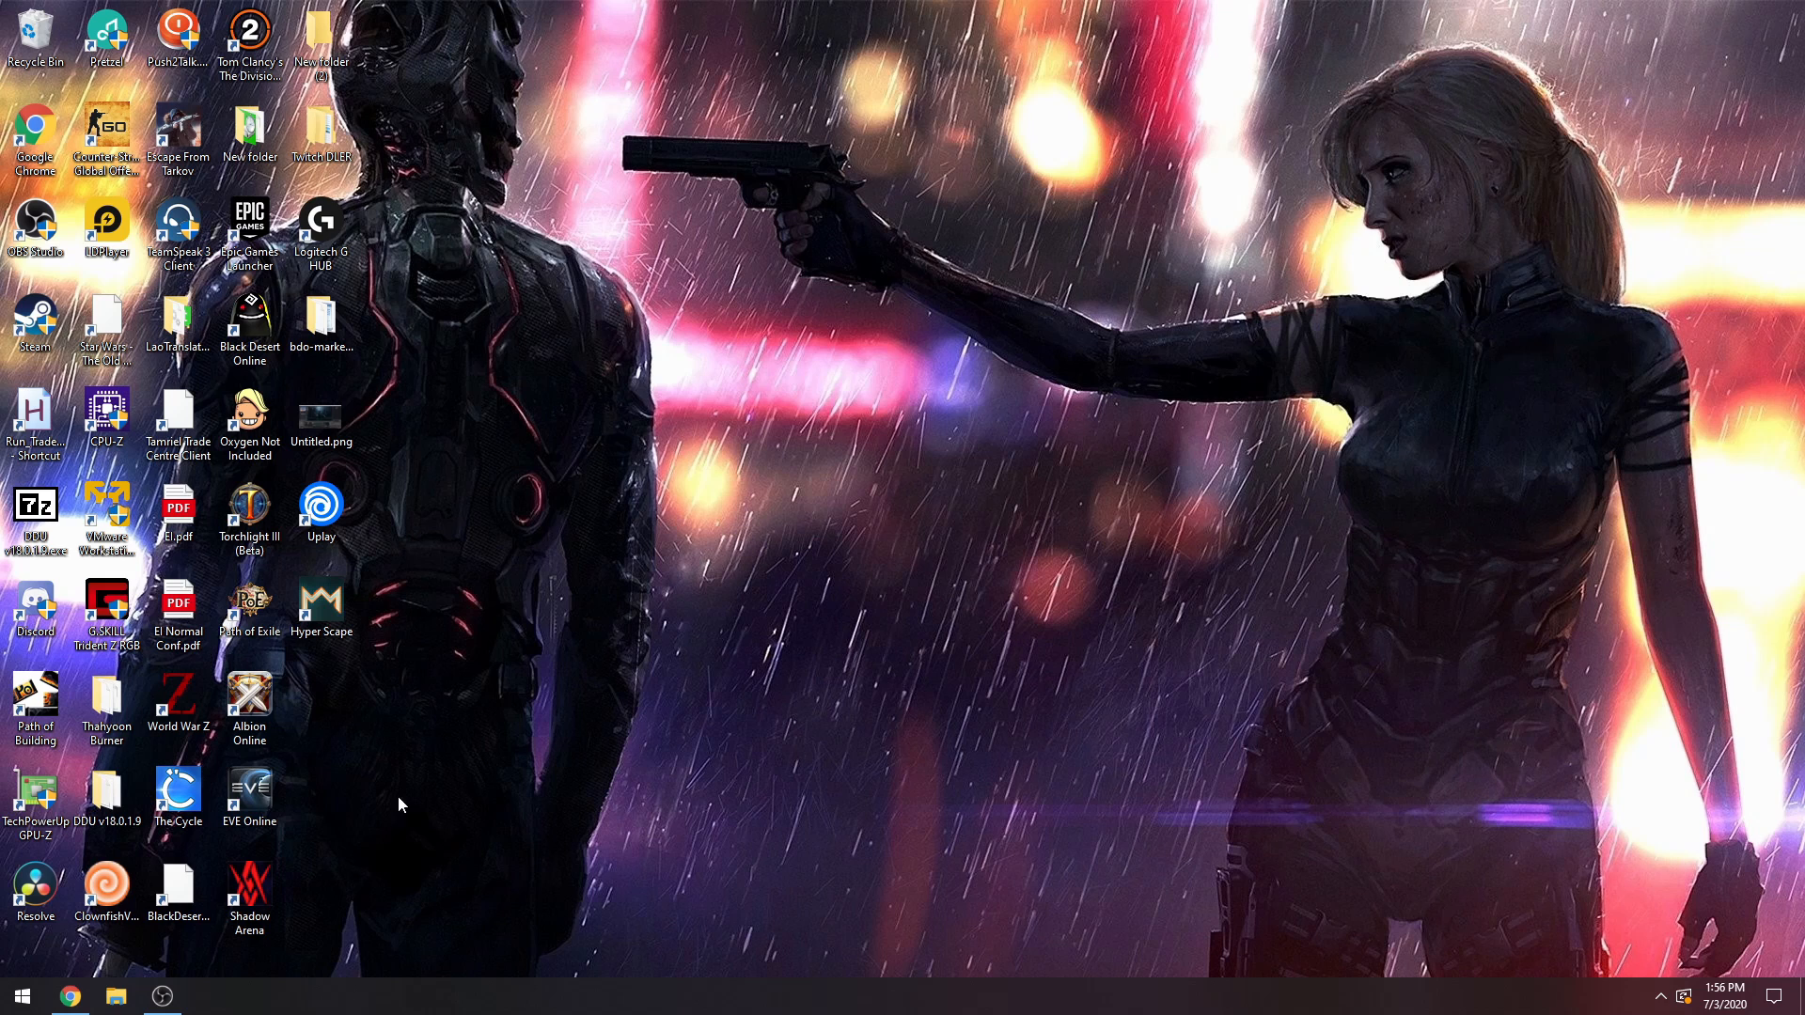
View the VB-CABLE driver download page on the VB-Audio site in Chrome, and minimize the browser.
left_click(71, 998)
left_click(1044, 16)
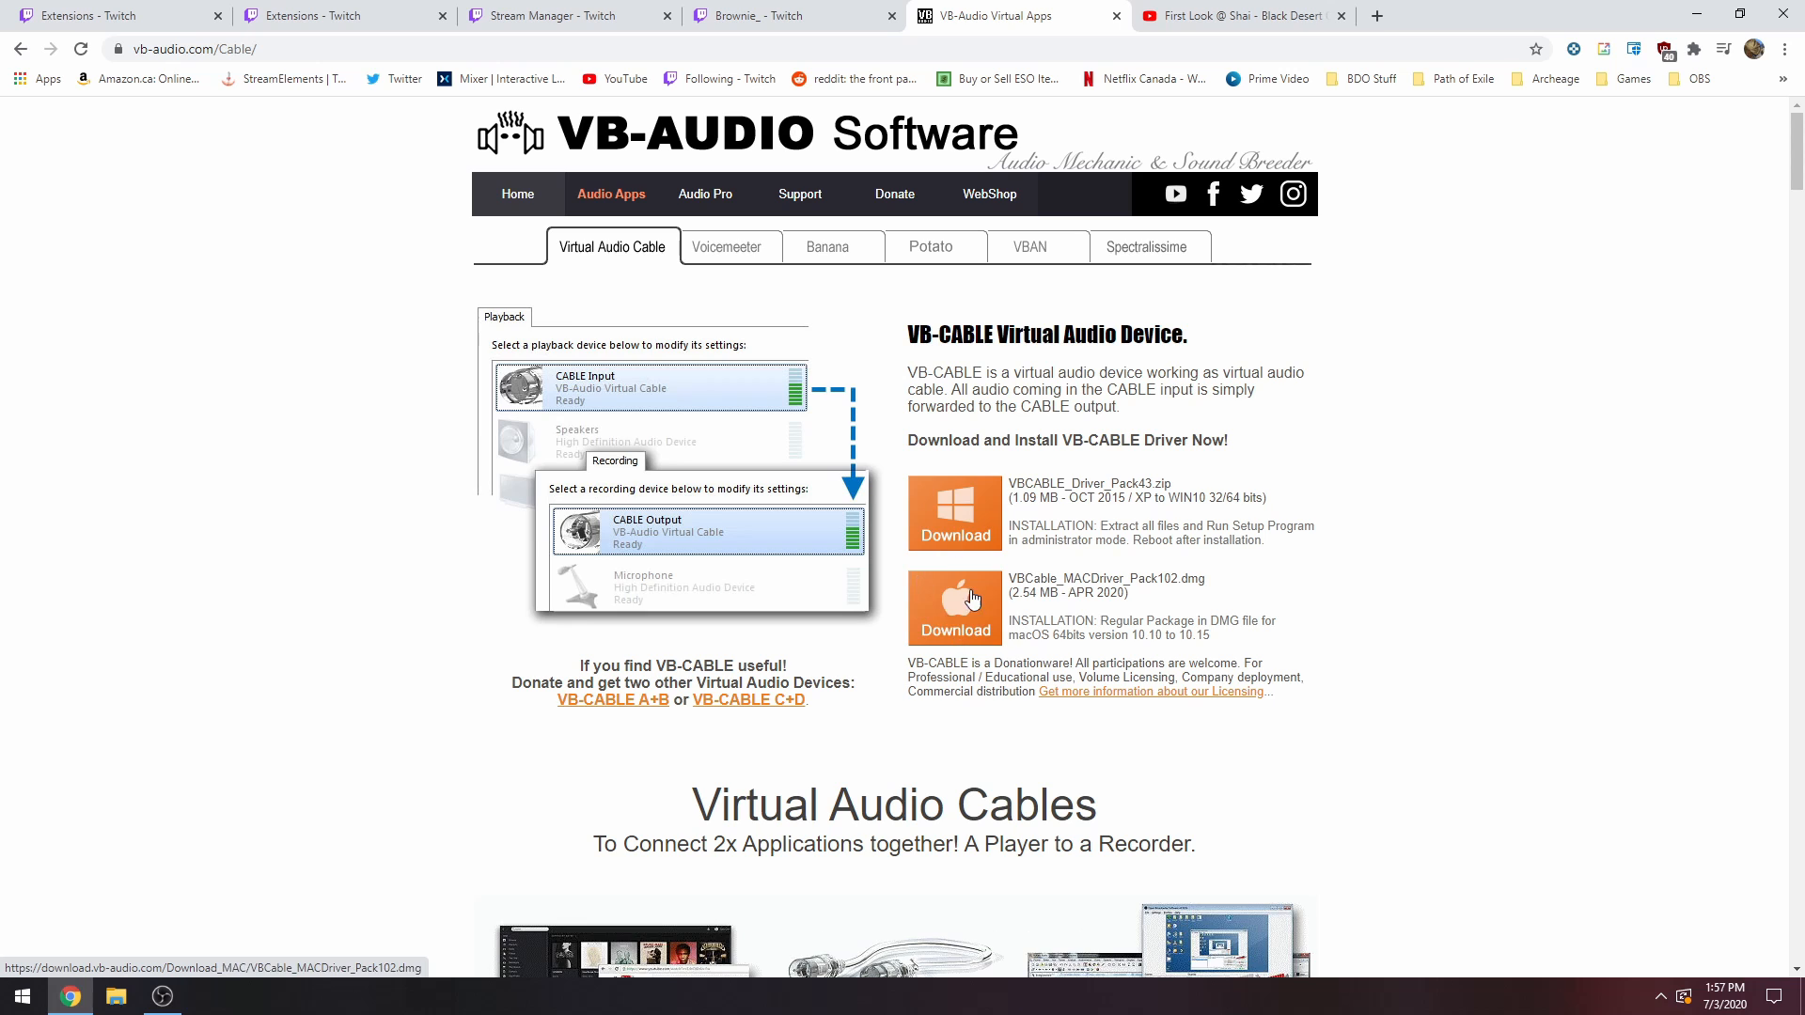
left_click(1697, 15)
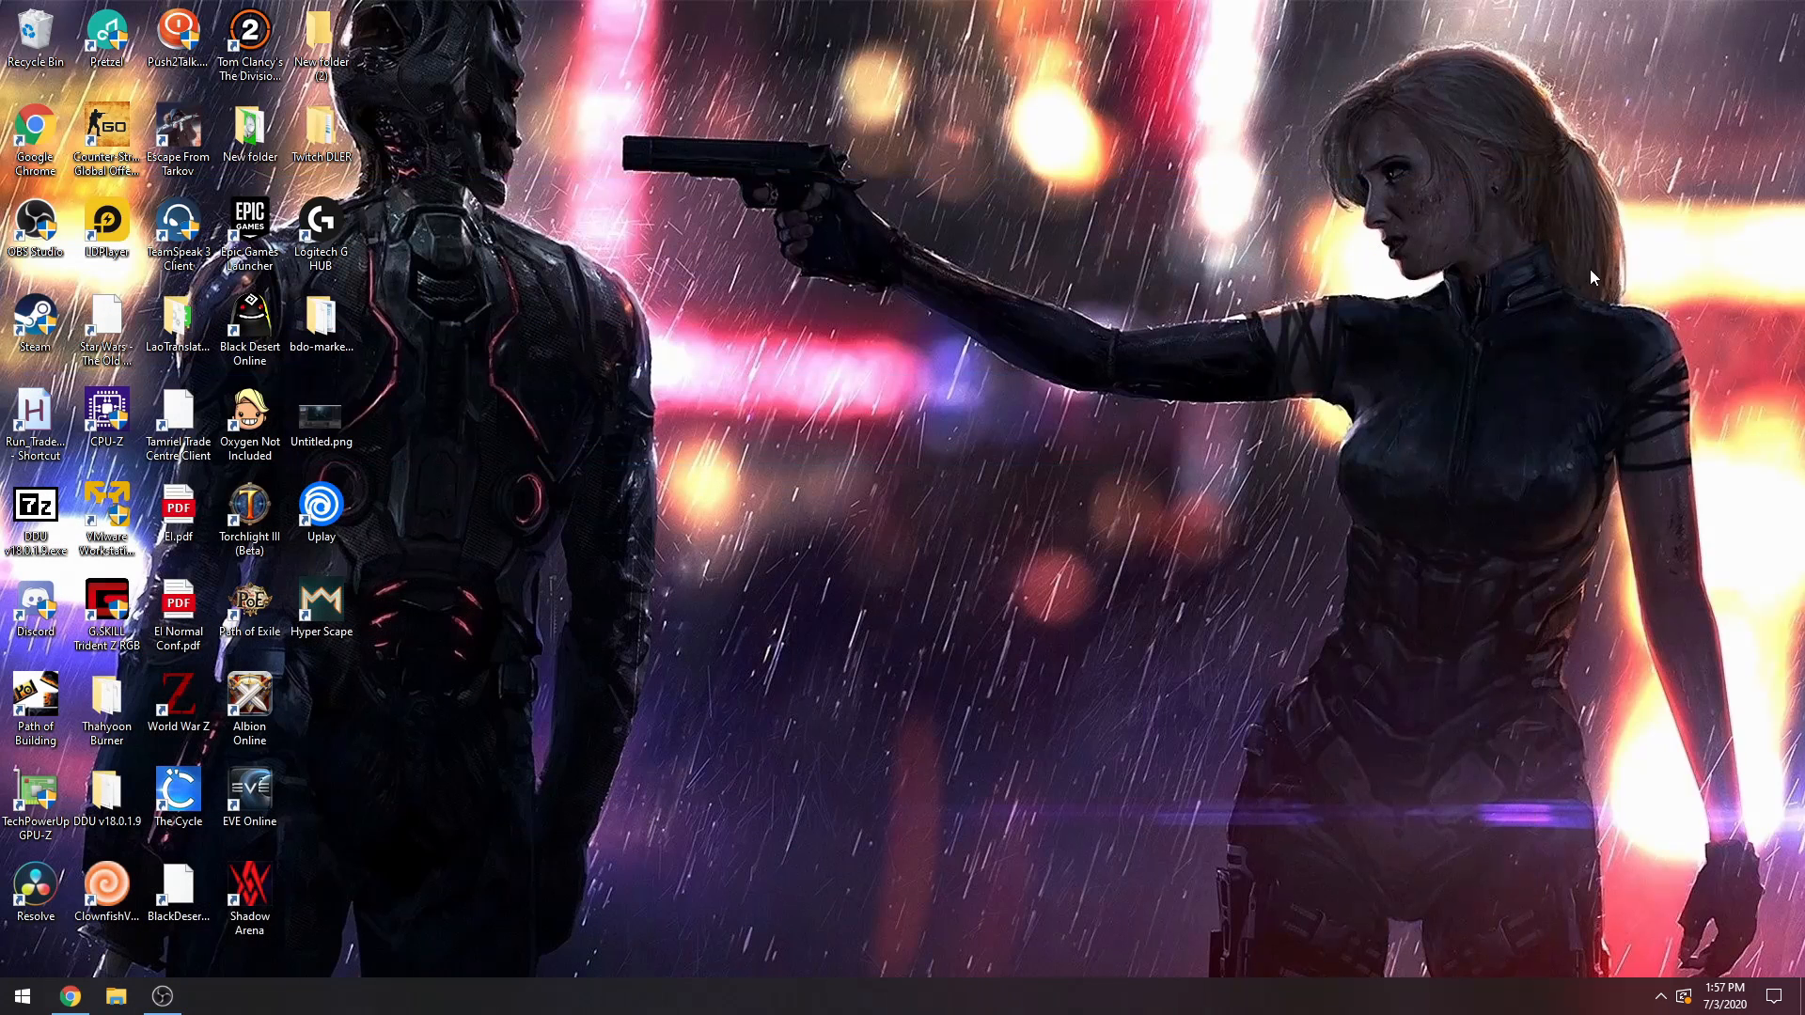
Open the Windows Sound settings and go to App volume and device preferences to check the master output device.
left_click(1660, 997)
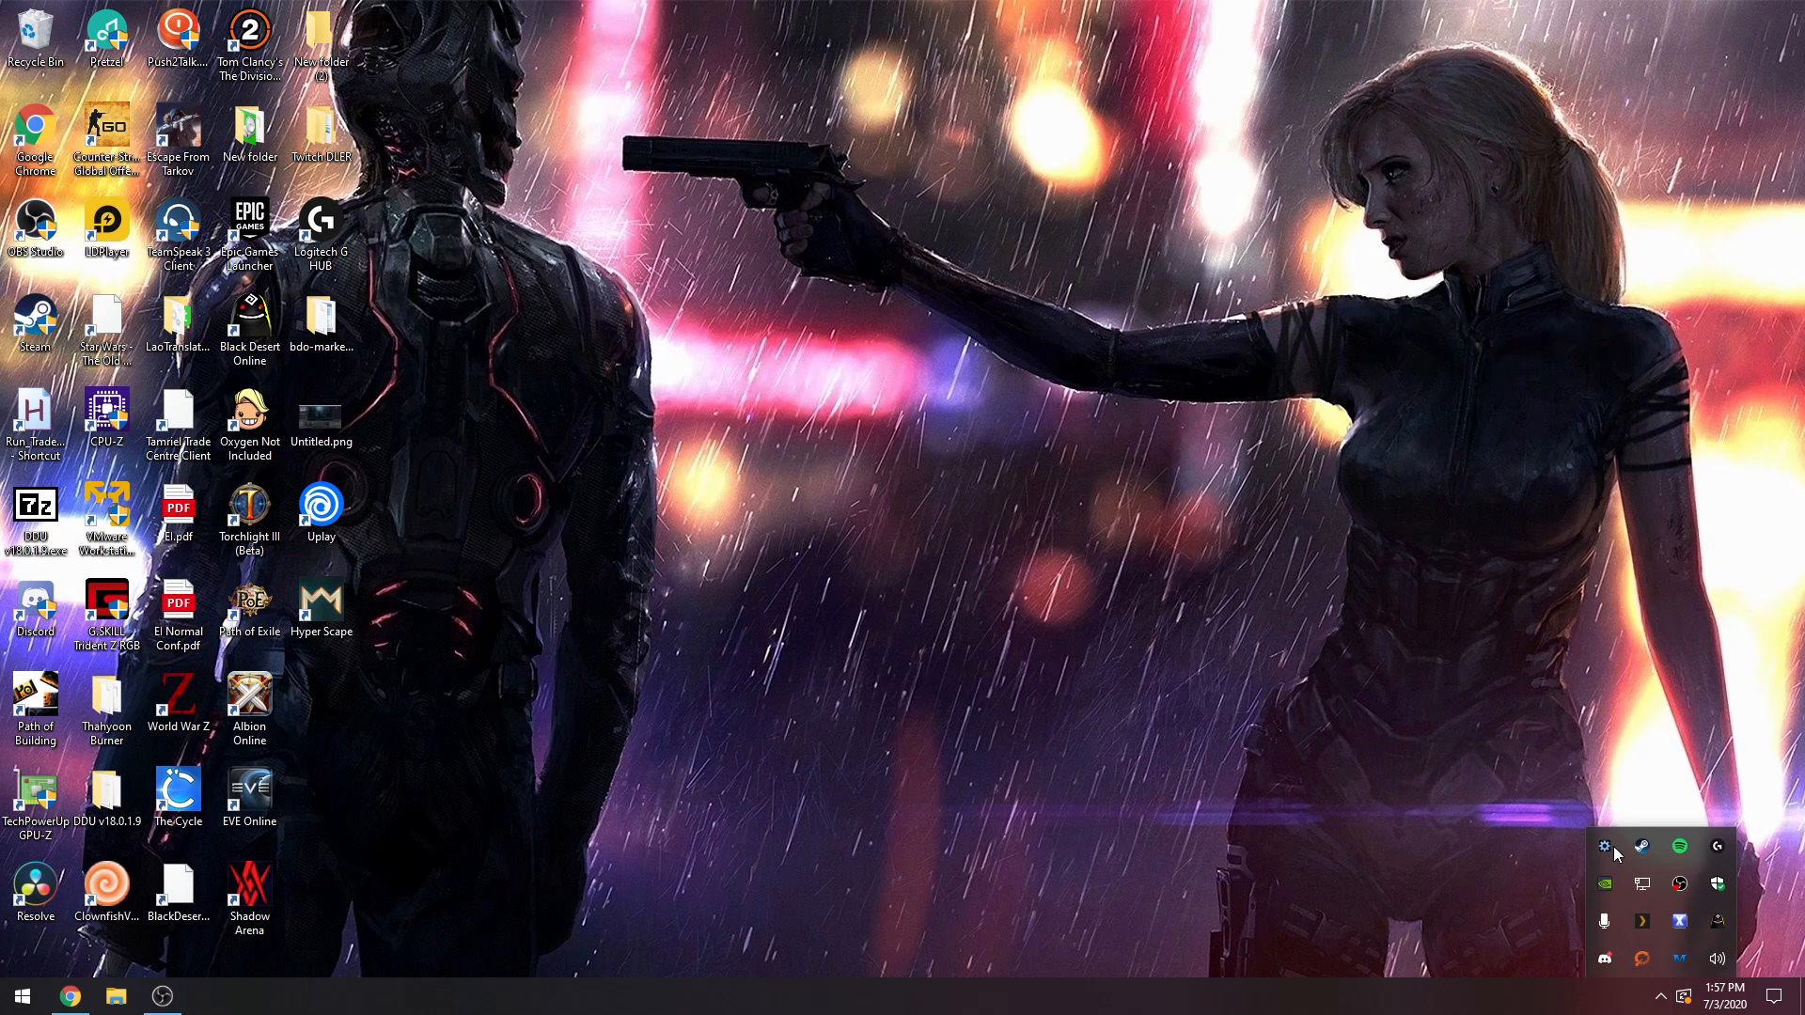
right_click(1716, 961)
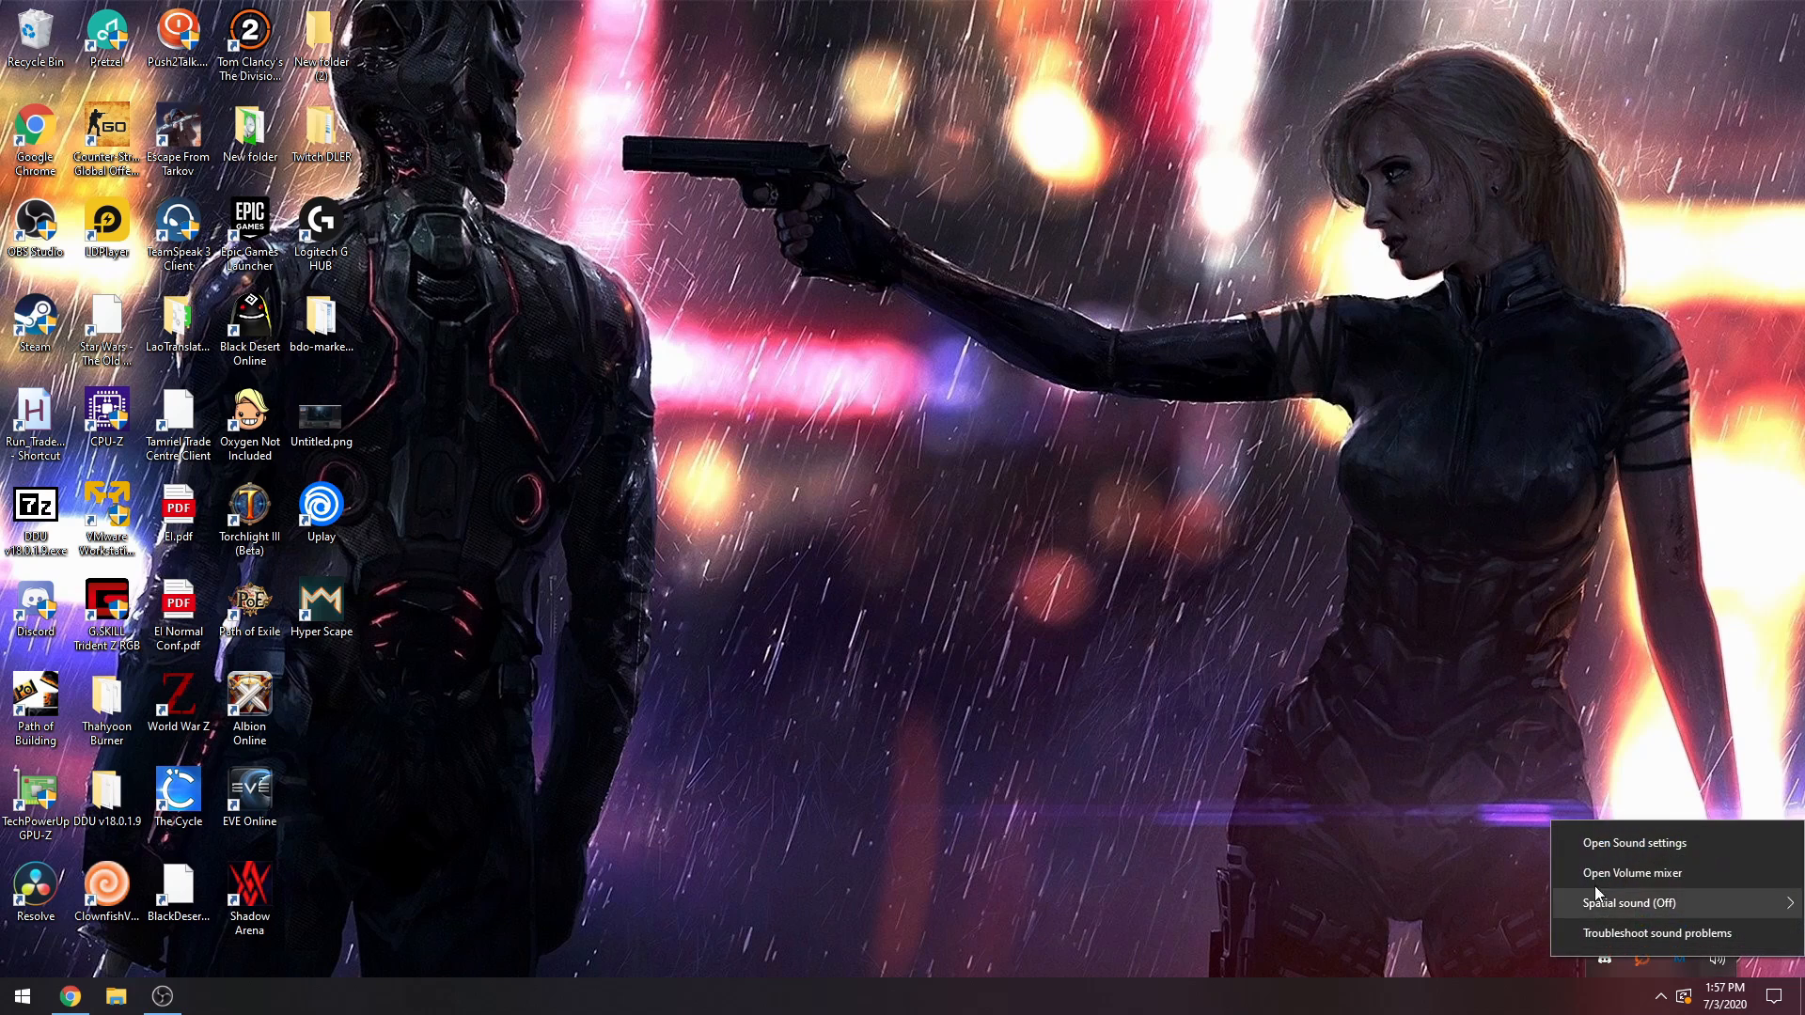
left_click(1635, 841)
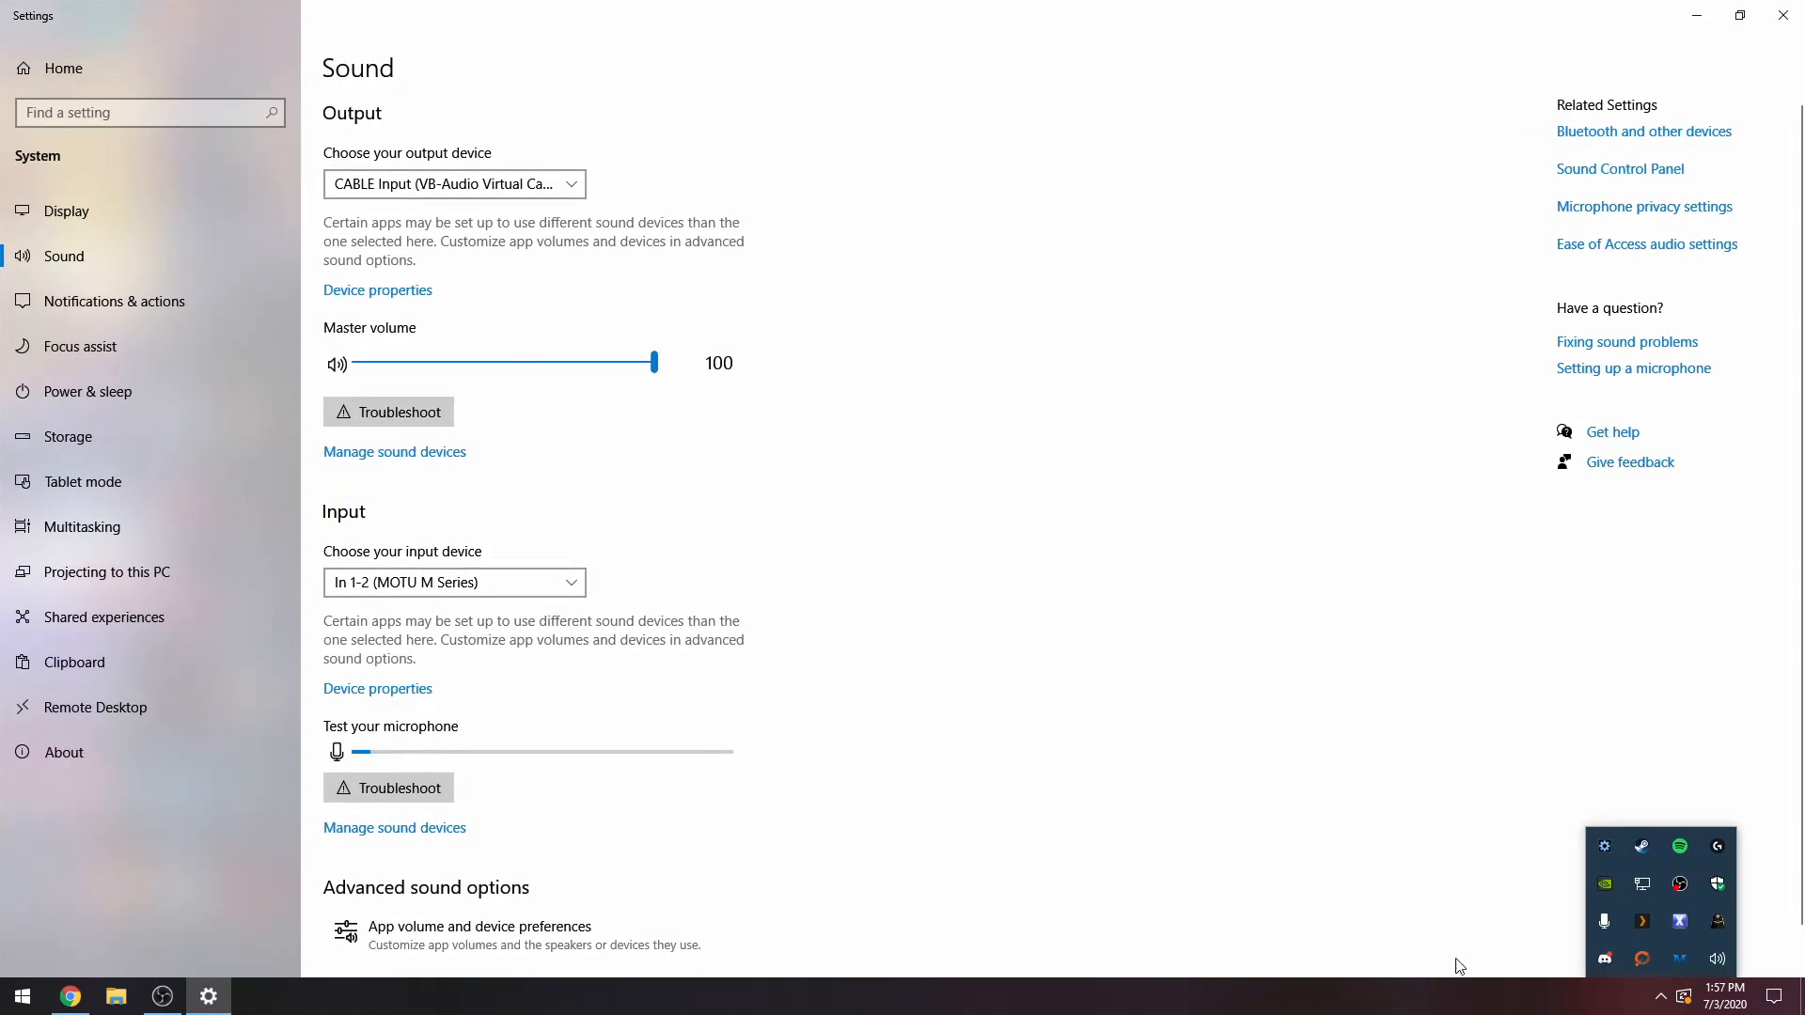
left_click(1656, 997)
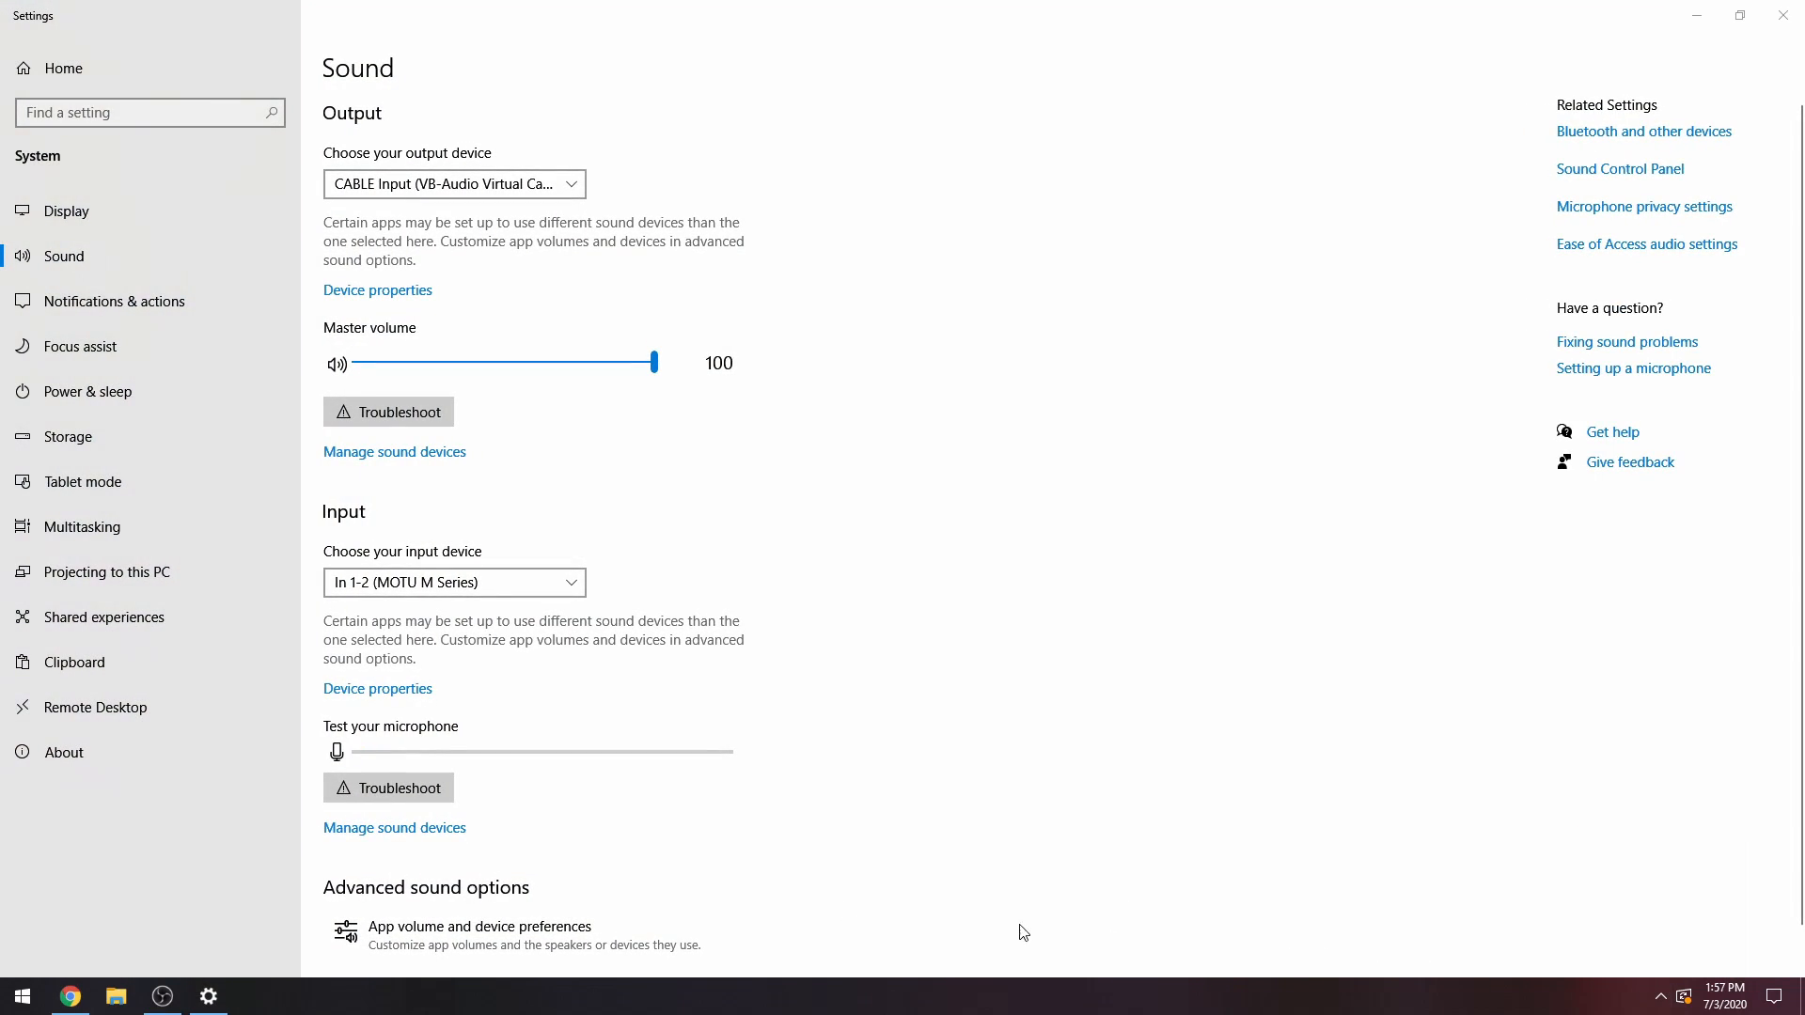
left_click(396, 938)
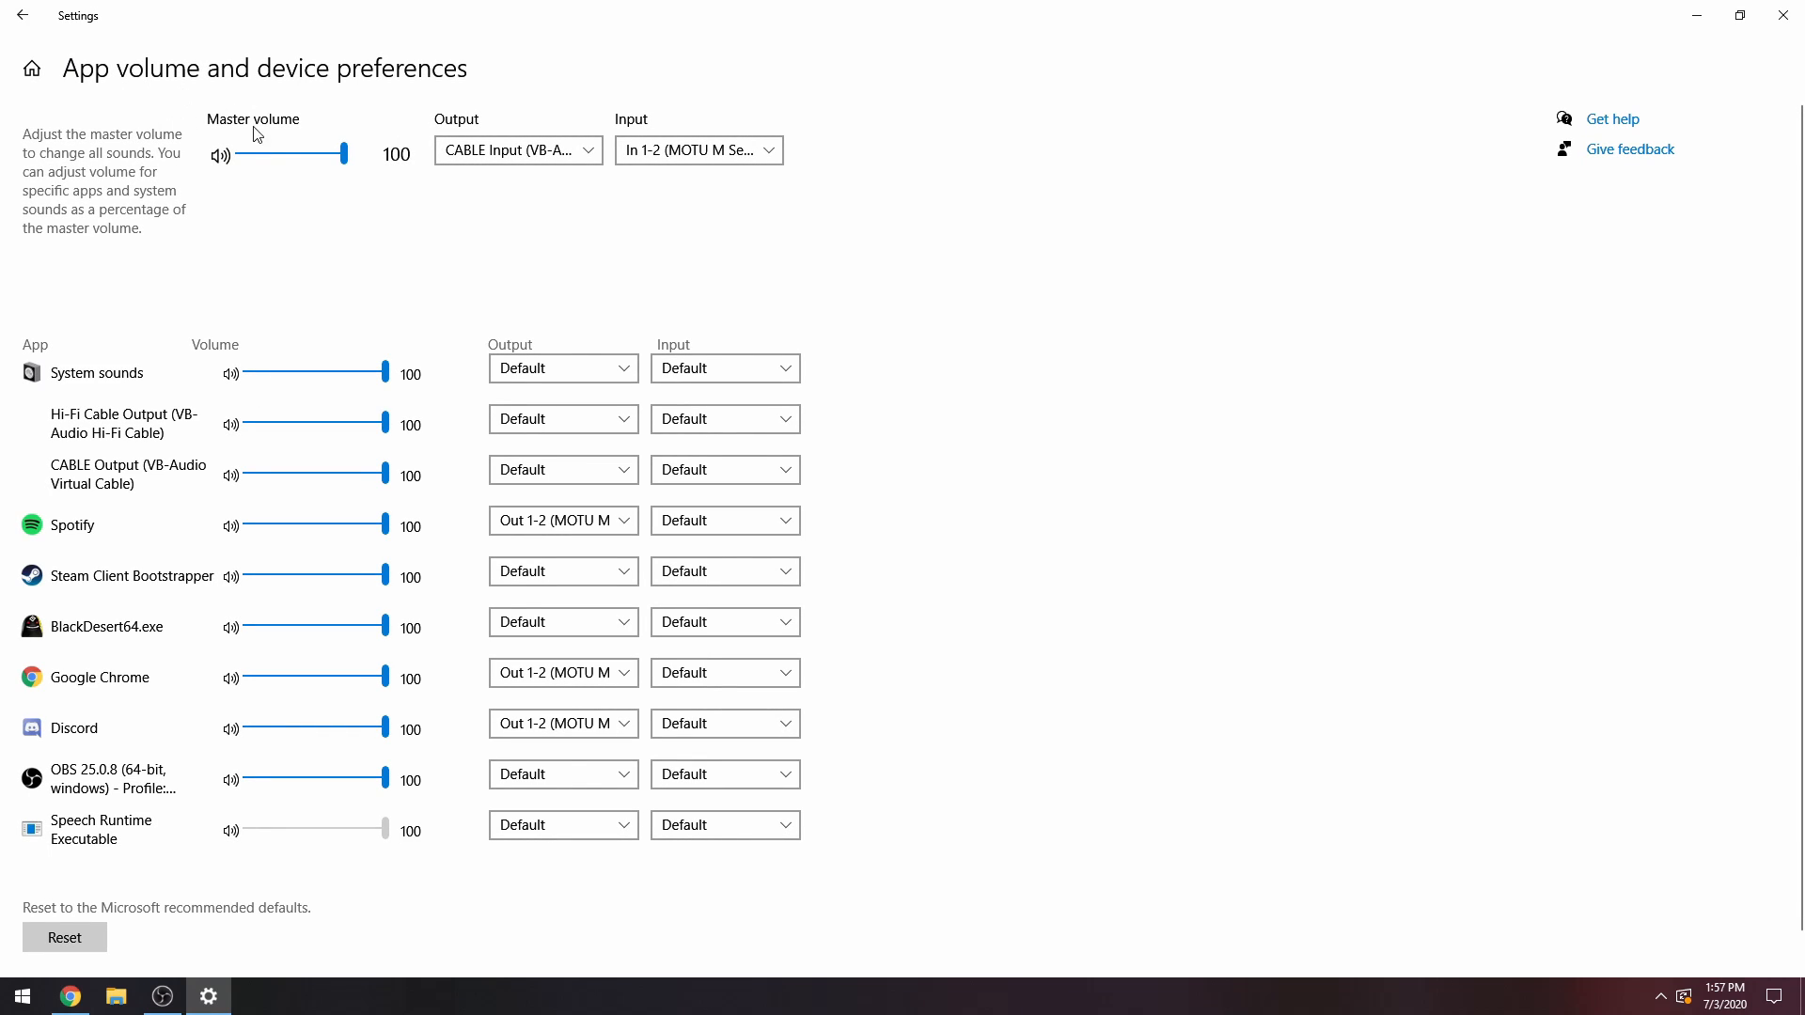
left_click(462, 158)
left_click(475, 158)
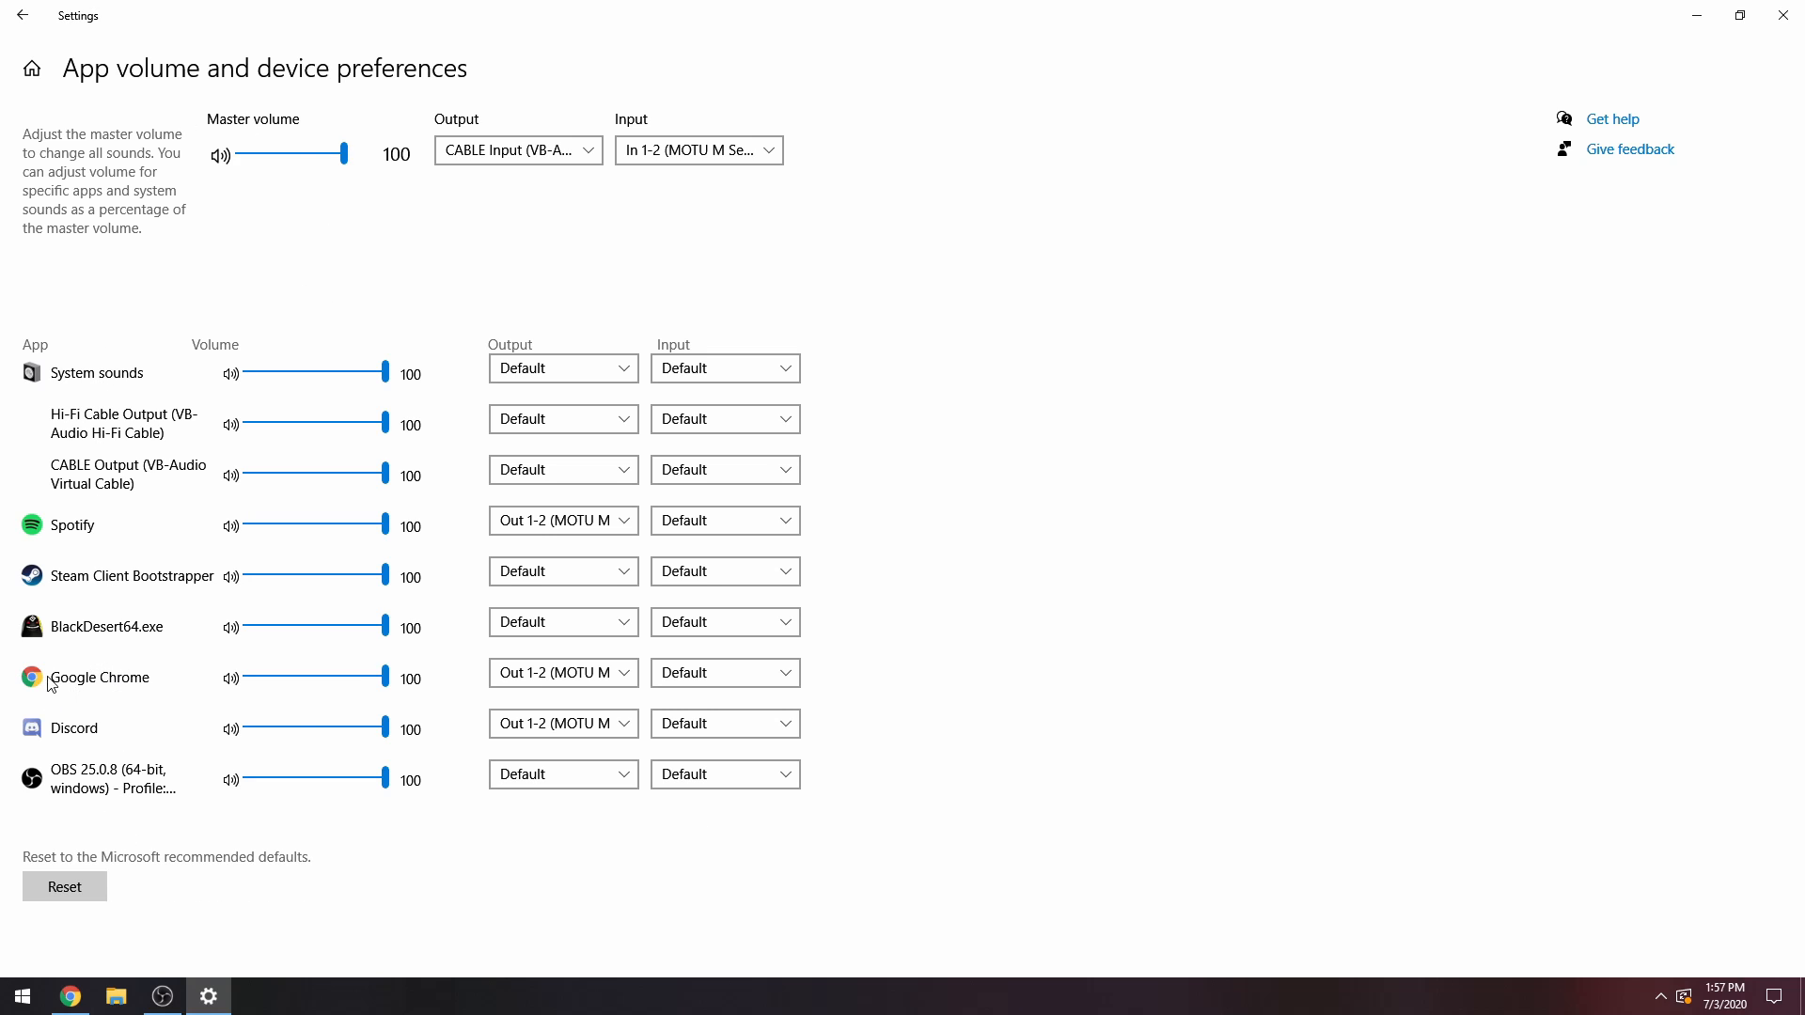
Switch to Chrome, start the Black Desert Online YouTube video, and return to the app volume preferences in Settings.
left_click(72, 998)
left_click(1189, 13)
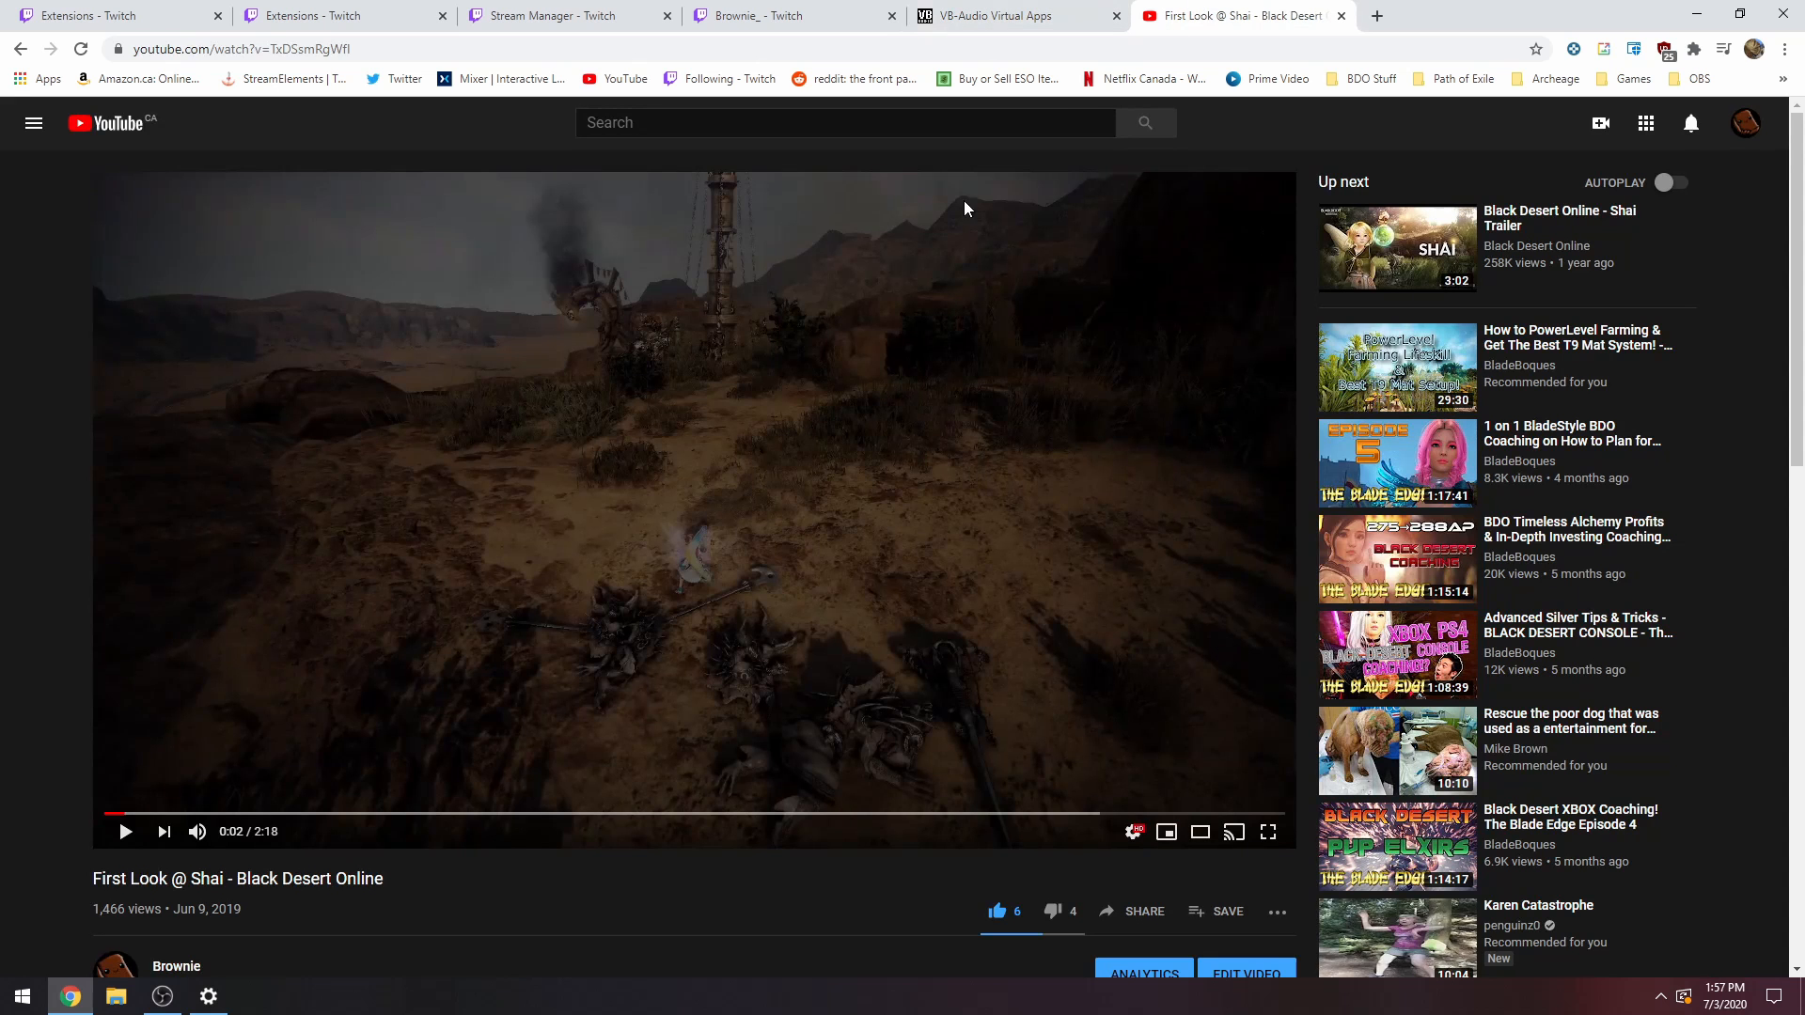
left_click(110, 836)
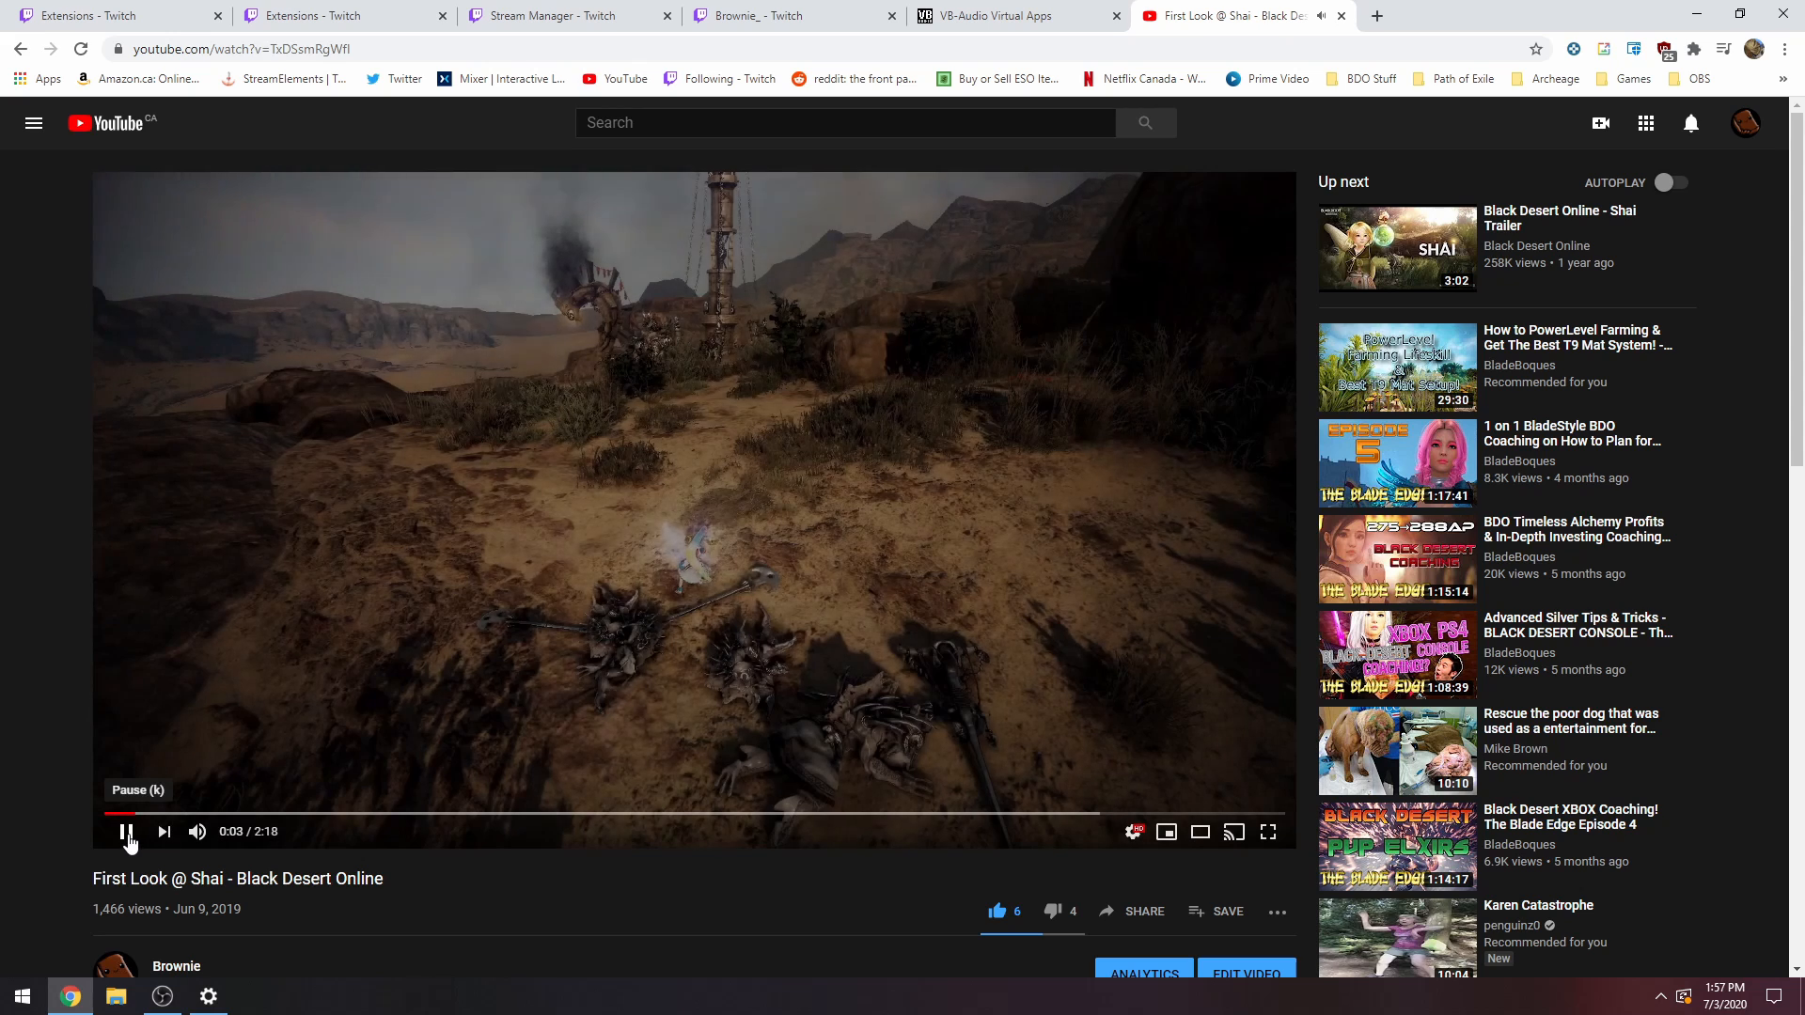
left_click(208, 996)
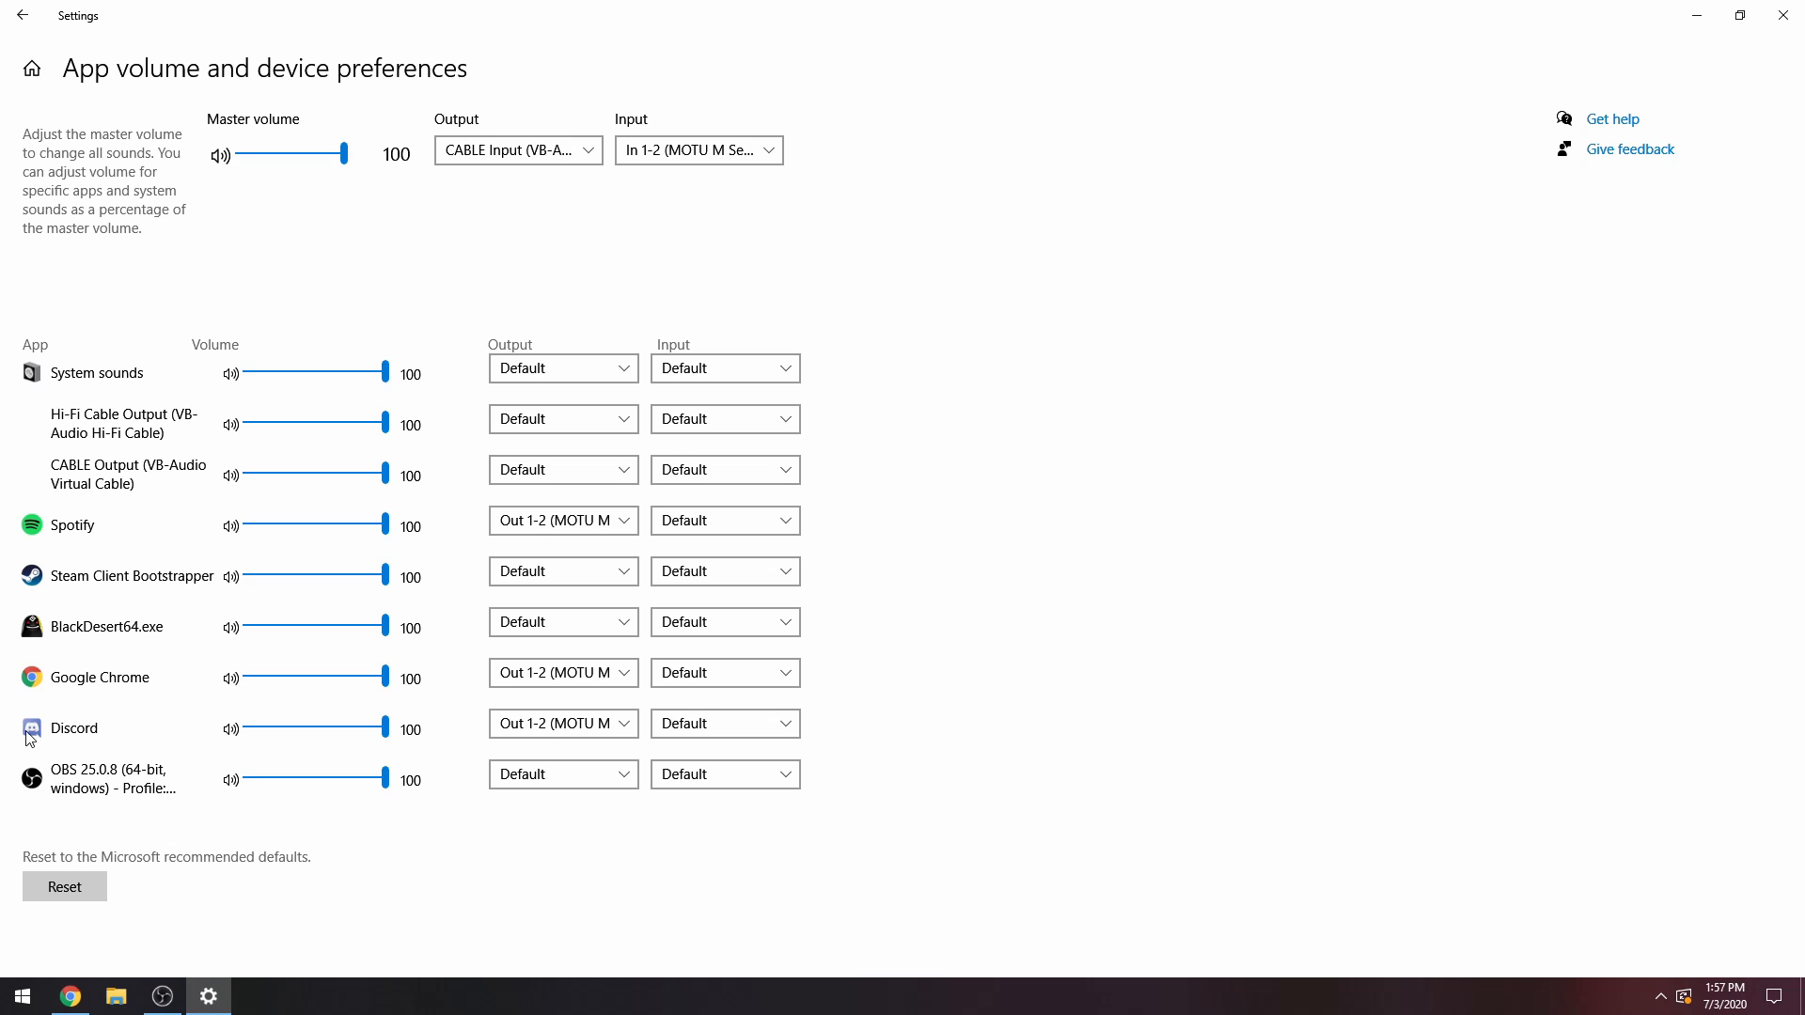
Check the output devices for Discord and Google Chrome, and select Out 1-2 (MOTU M Series) as Spotify's output.
left_click(561, 724)
left_click(561, 724)
left_click(525, 726)
left_click(549, 729)
left_click(575, 733)
left_click(569, 722)
left_click(559, 673)
left_click(564, 672)
left_click(559, 520)
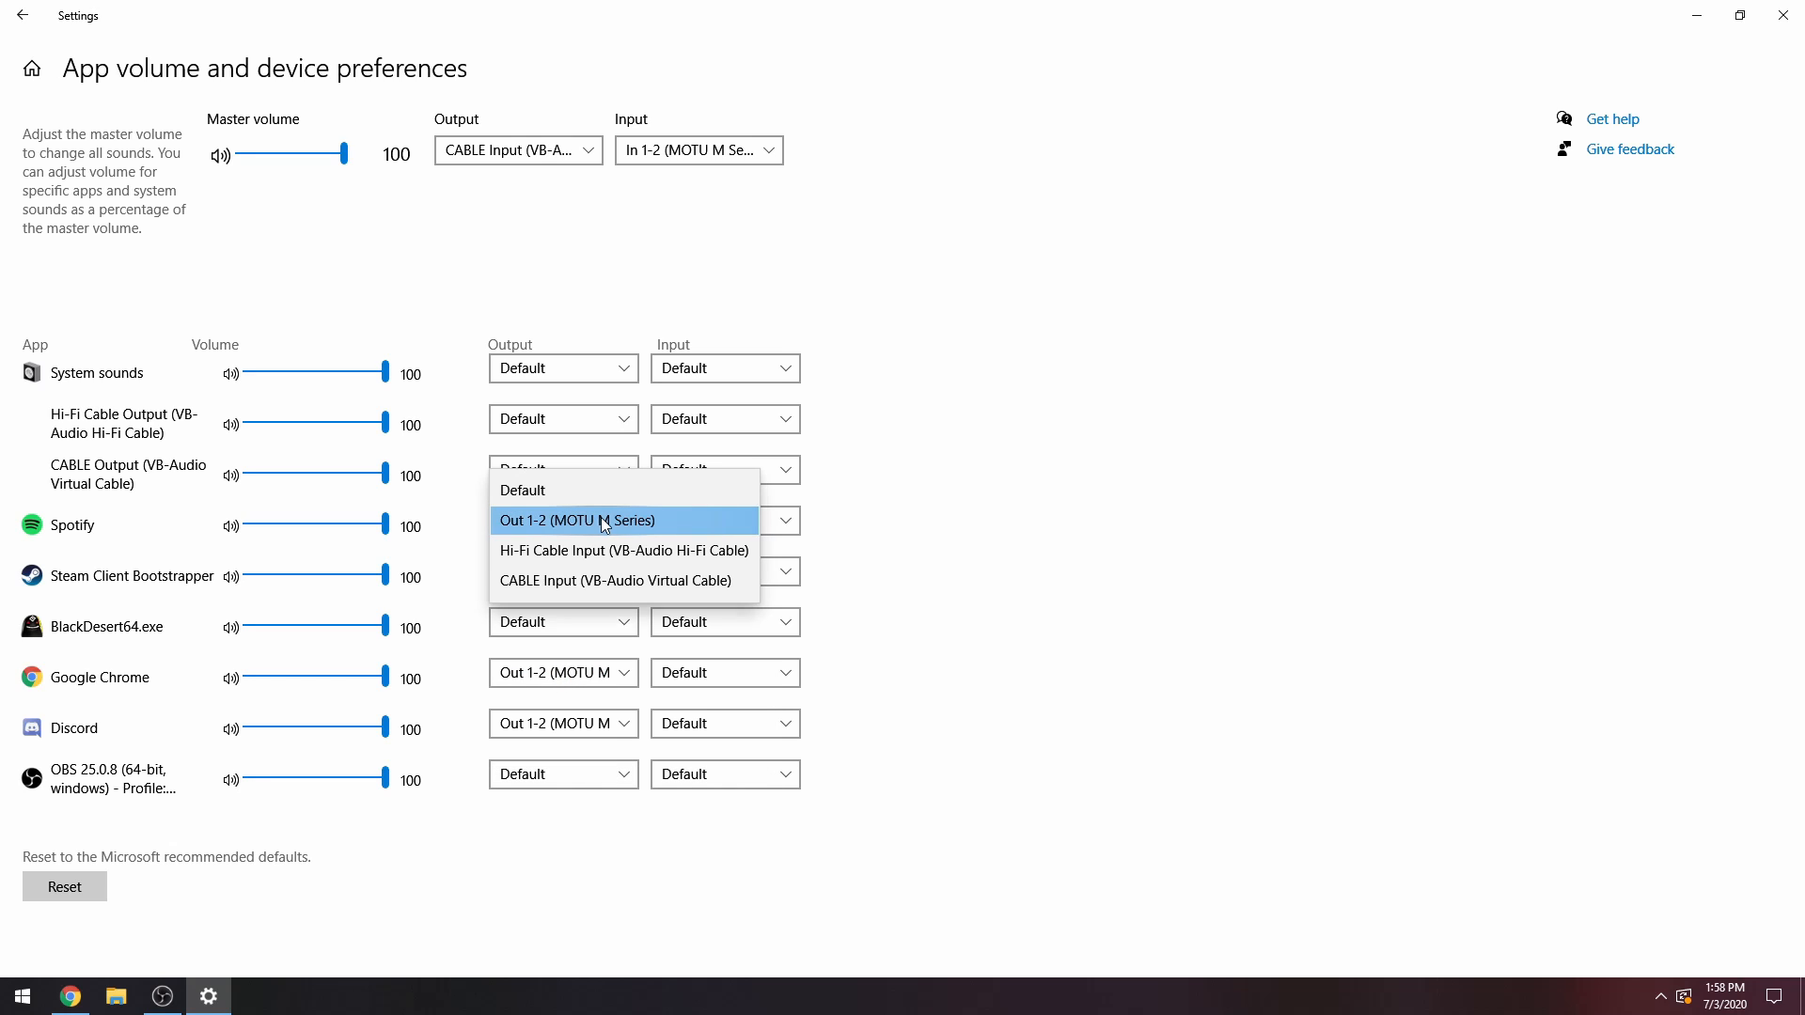
left_click(601, 517)
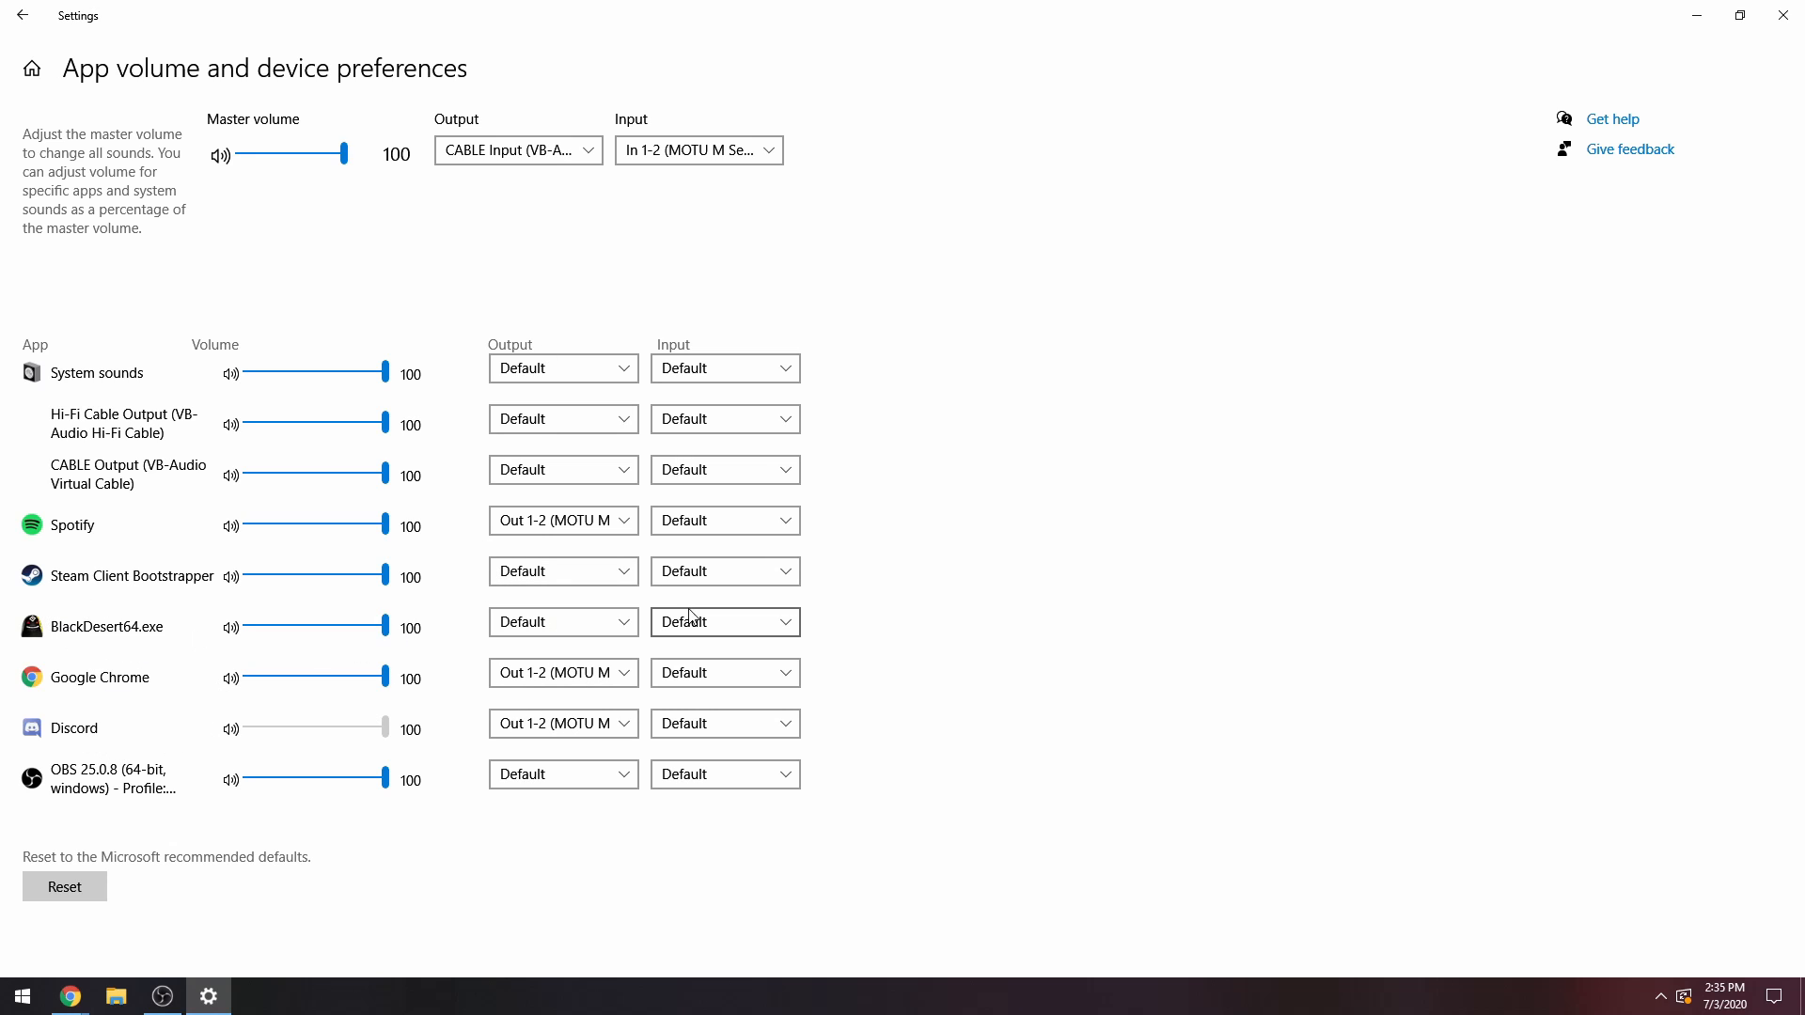
Return to the main Sound settings and open the Sound Control Panel.
left_click(23, 15)
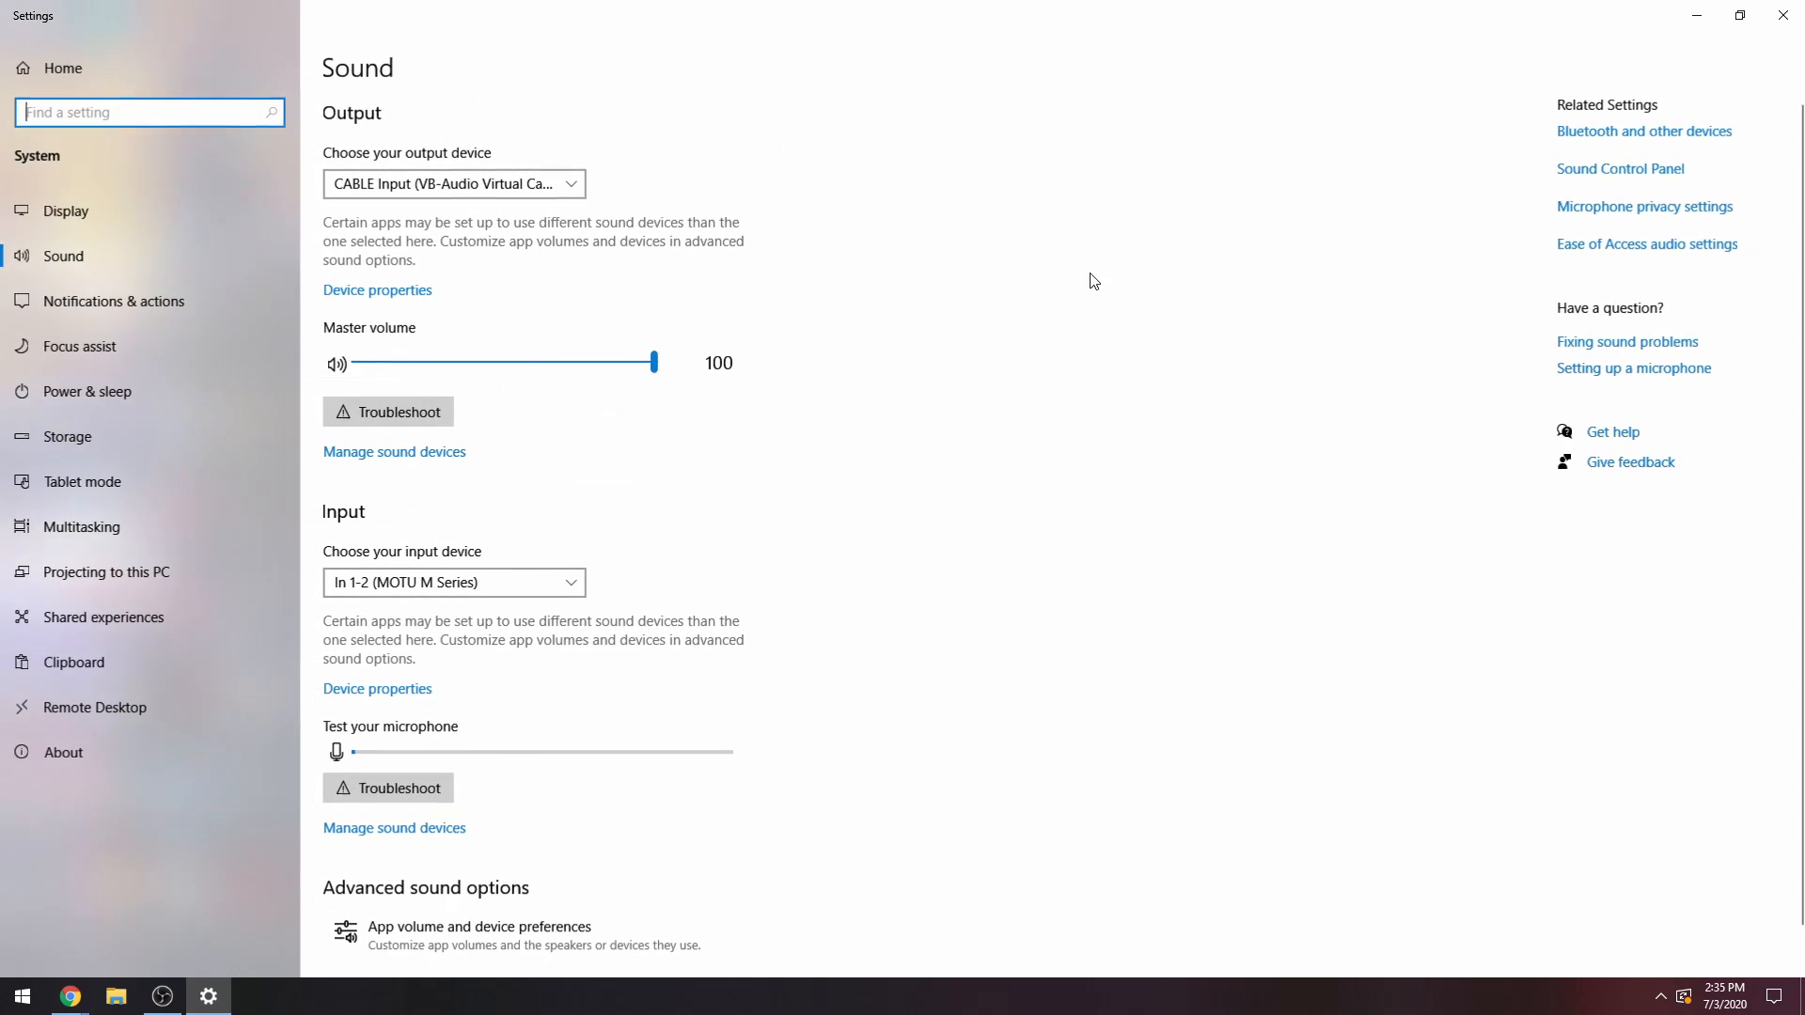
left_click(1587, 175)
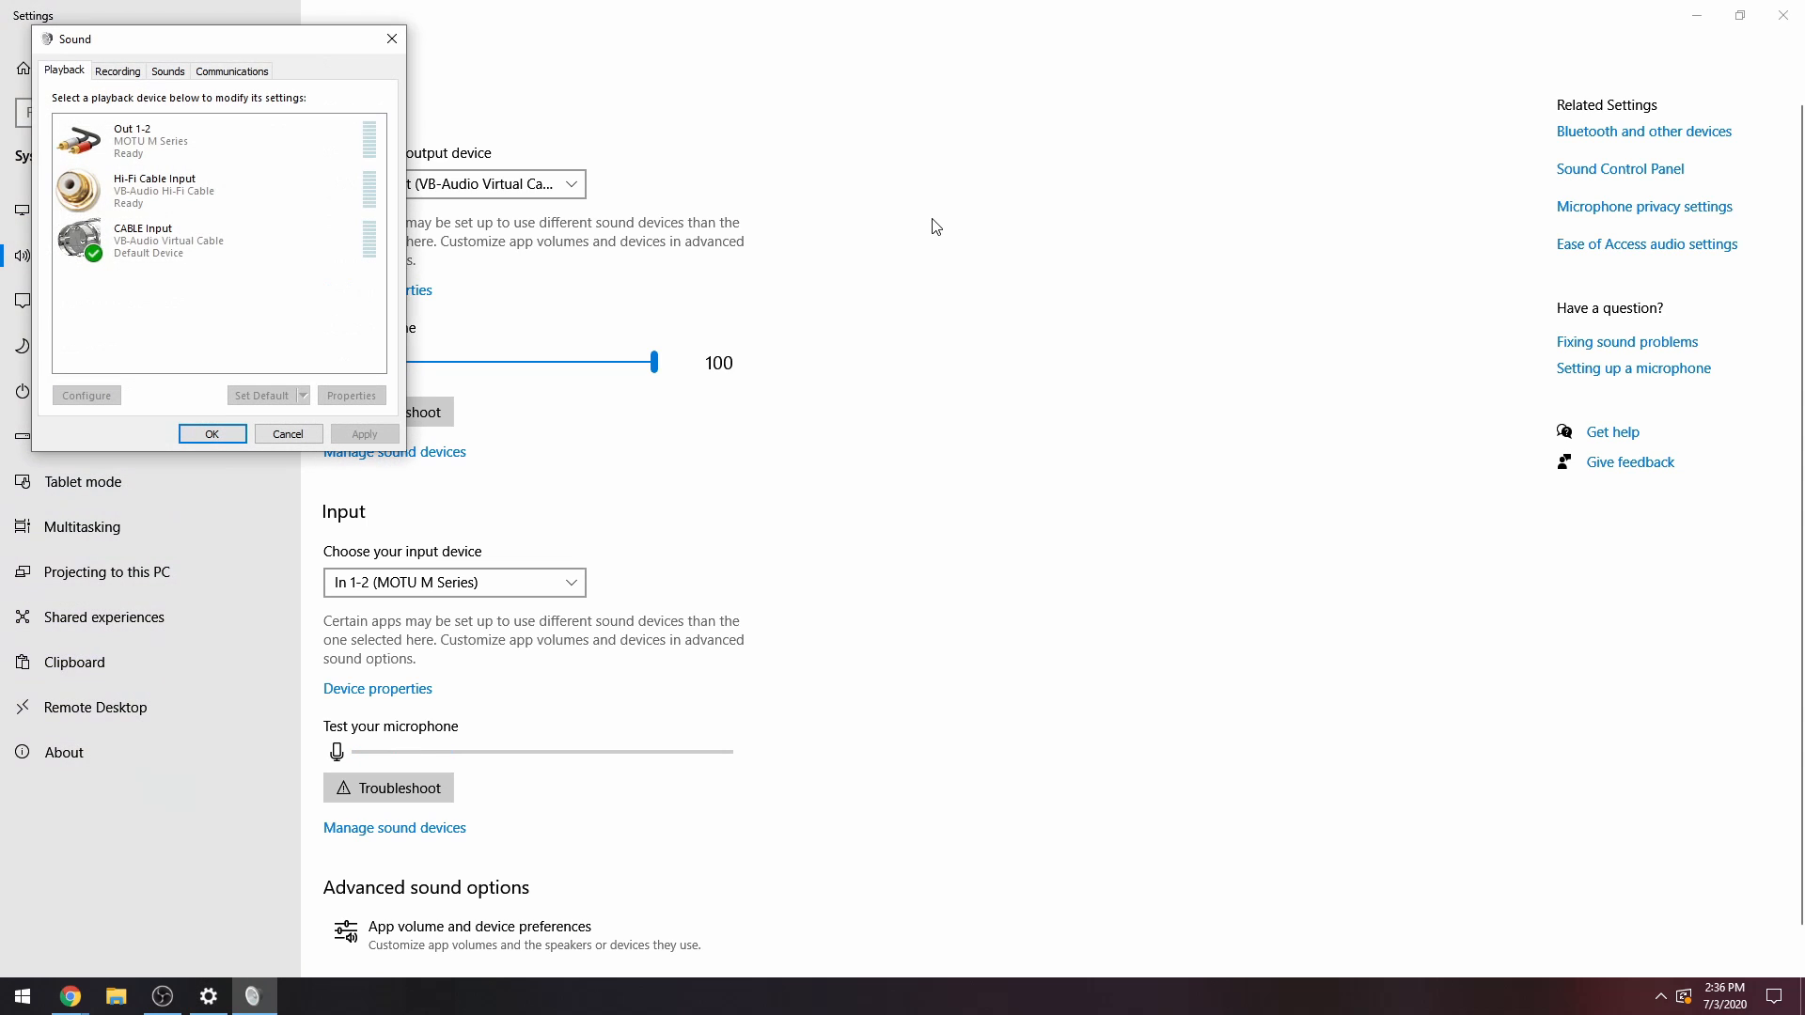
left_click_drag(201, 58, 975, 73)
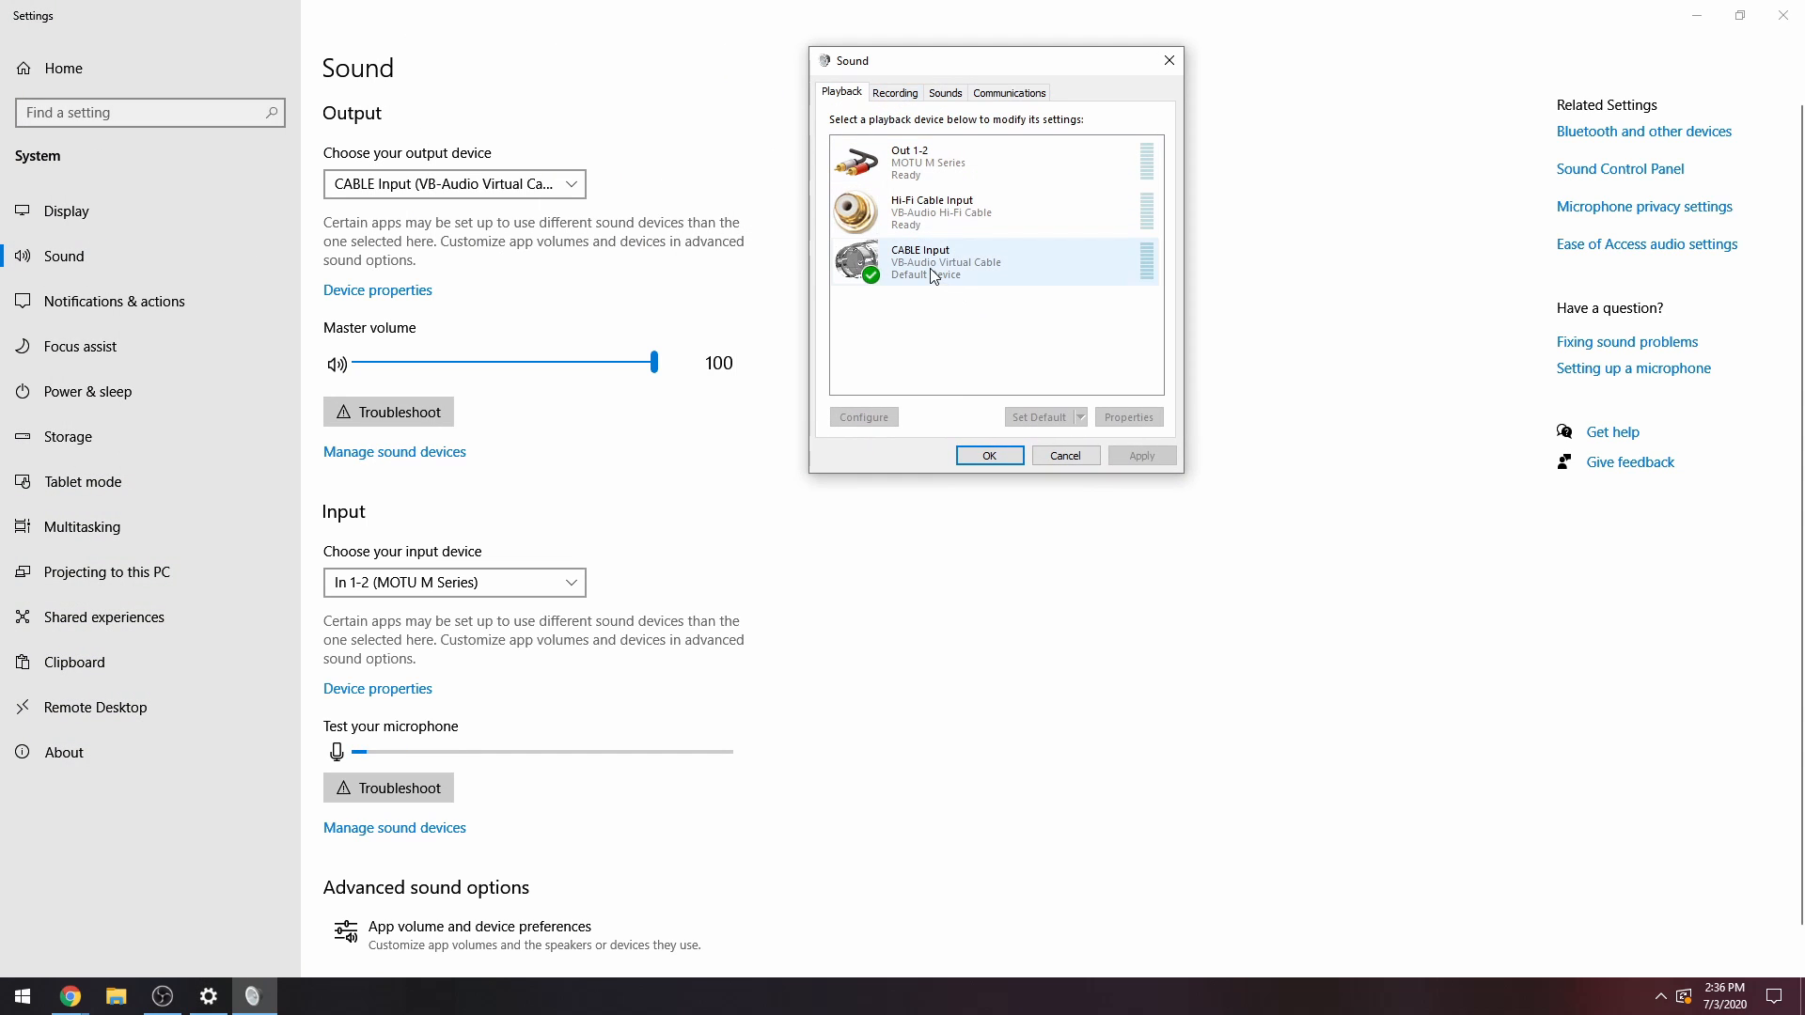
Check the default format options and exclusive mode settings of the Out 1-2 playback device.
double_click(887, 166)
left_click_drag(926, 129, 202, 61)
left_click(240, 90)
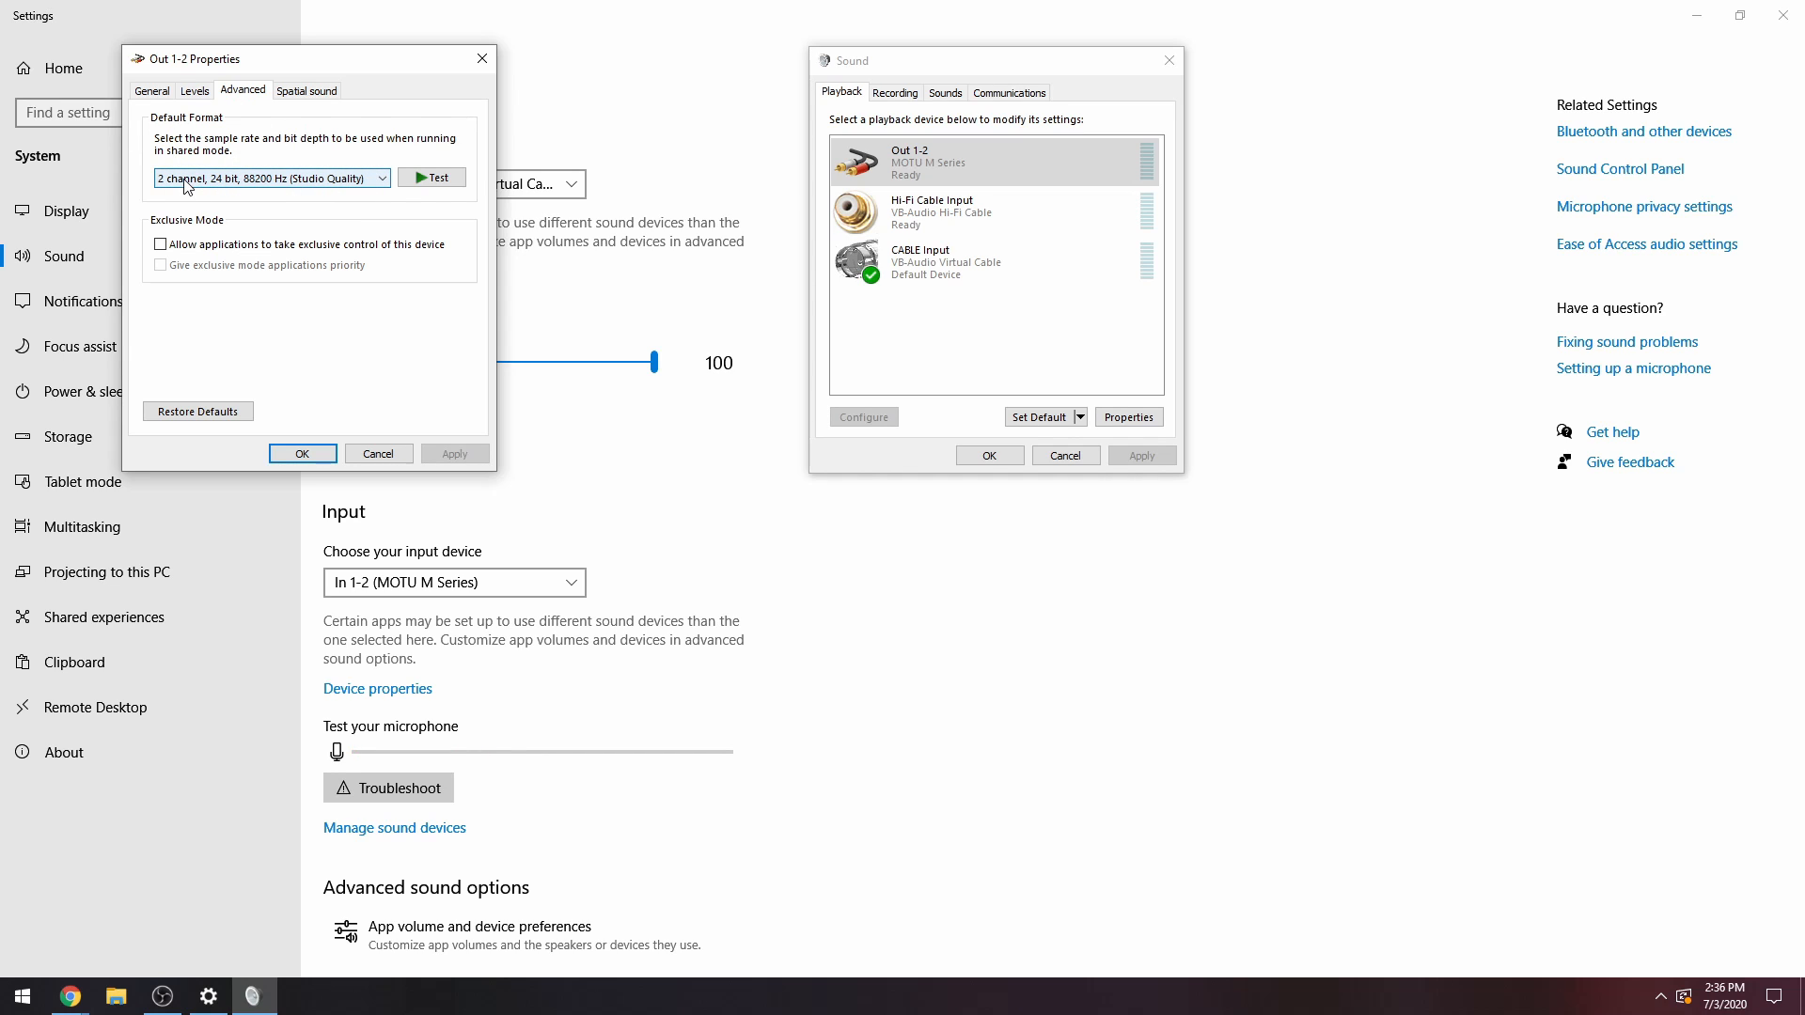
left_click(250, 179)
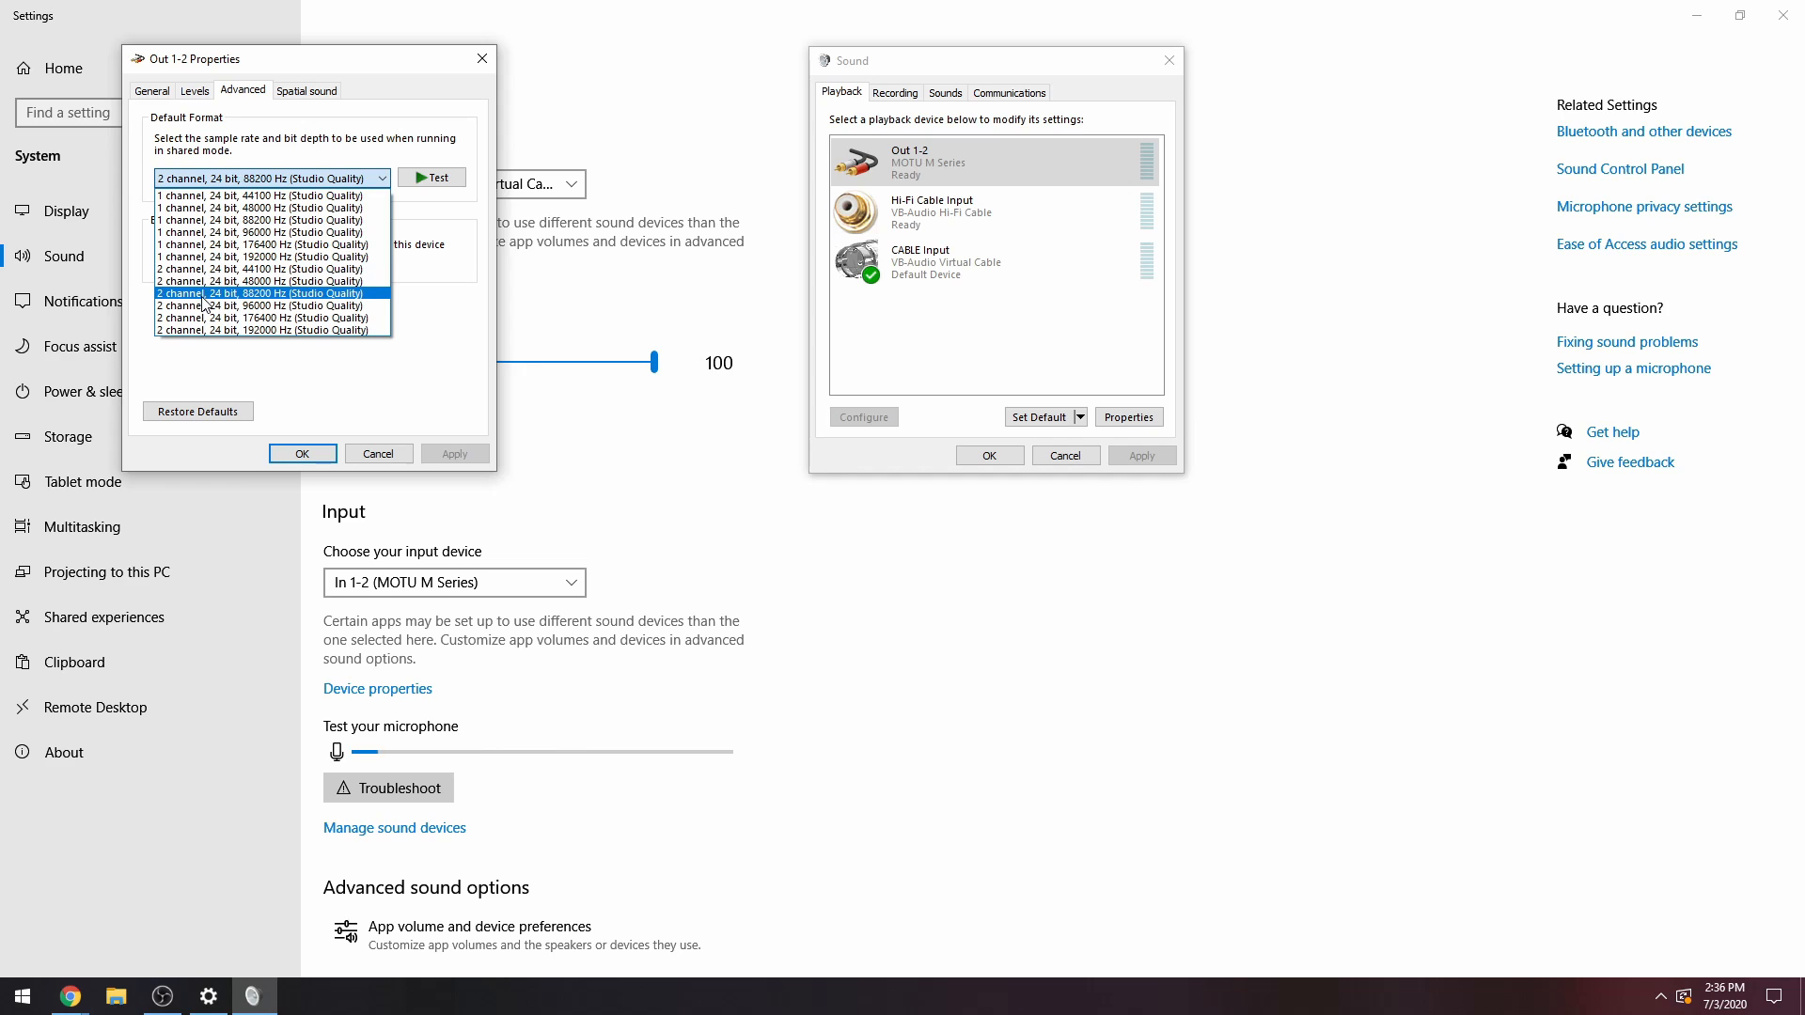
left_click(223, 180)
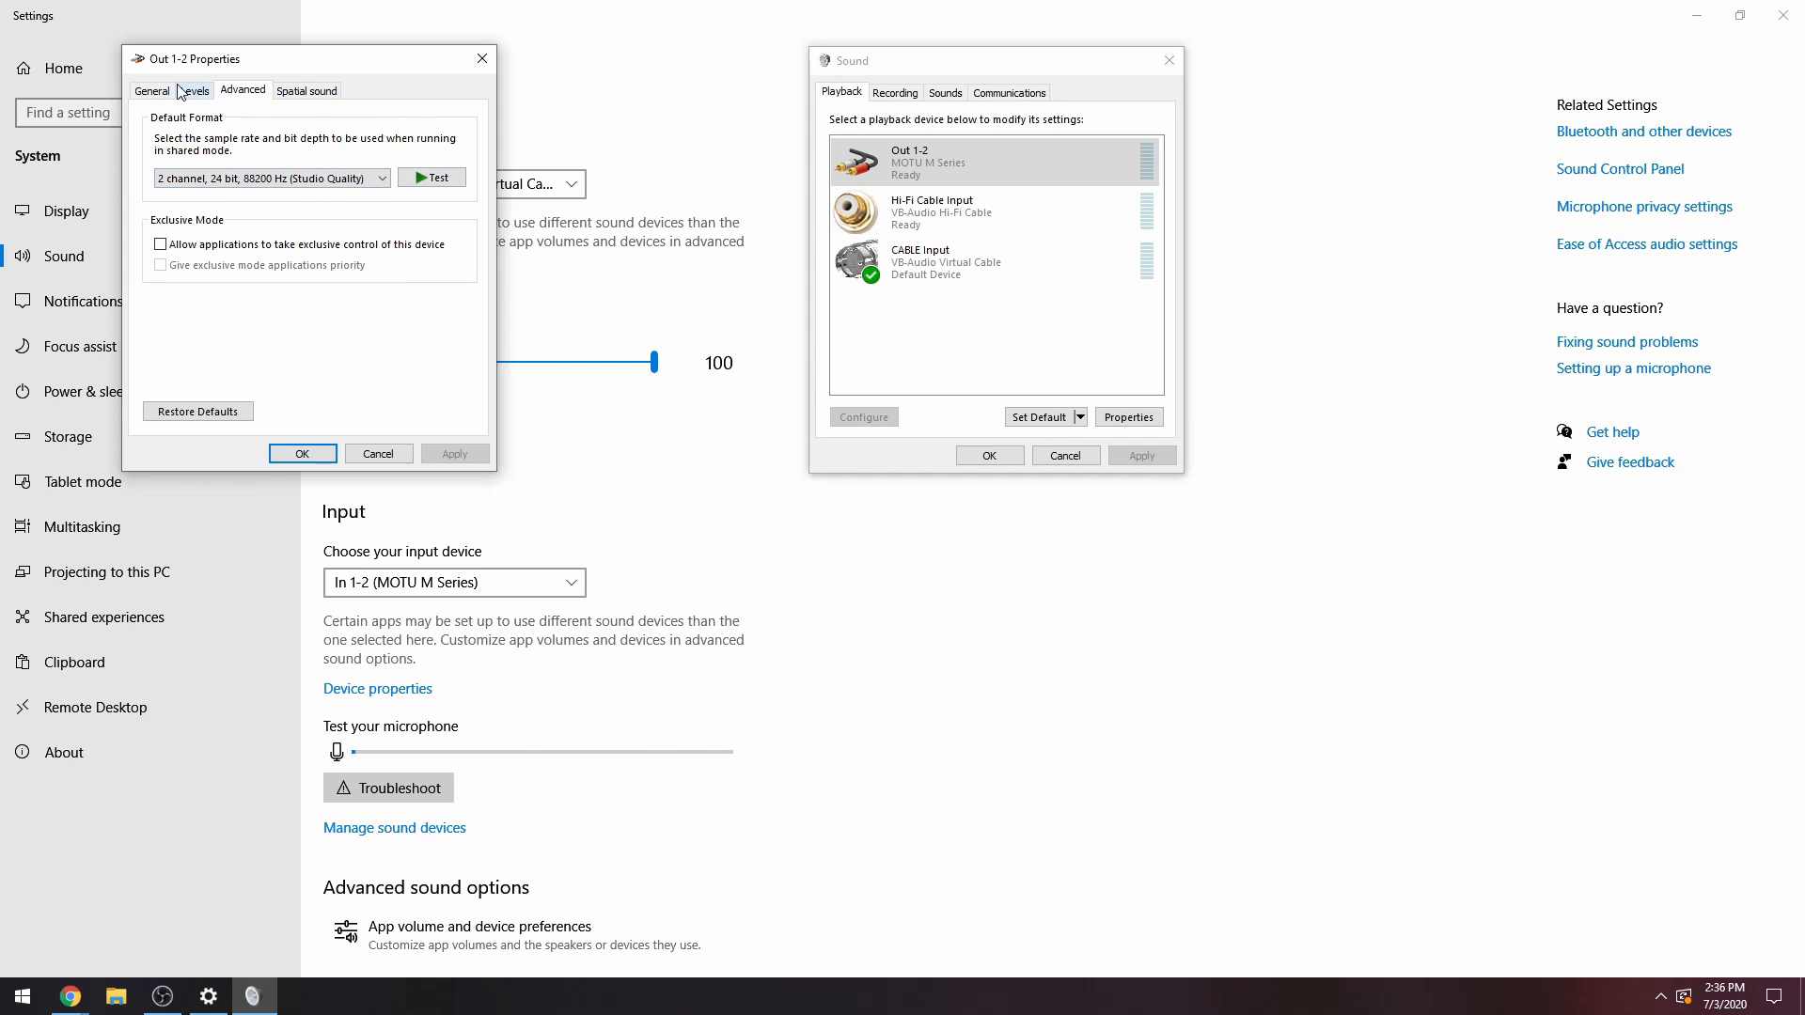
left_click(148, 91)
left_click(244, 90)
left_click(294, 459)
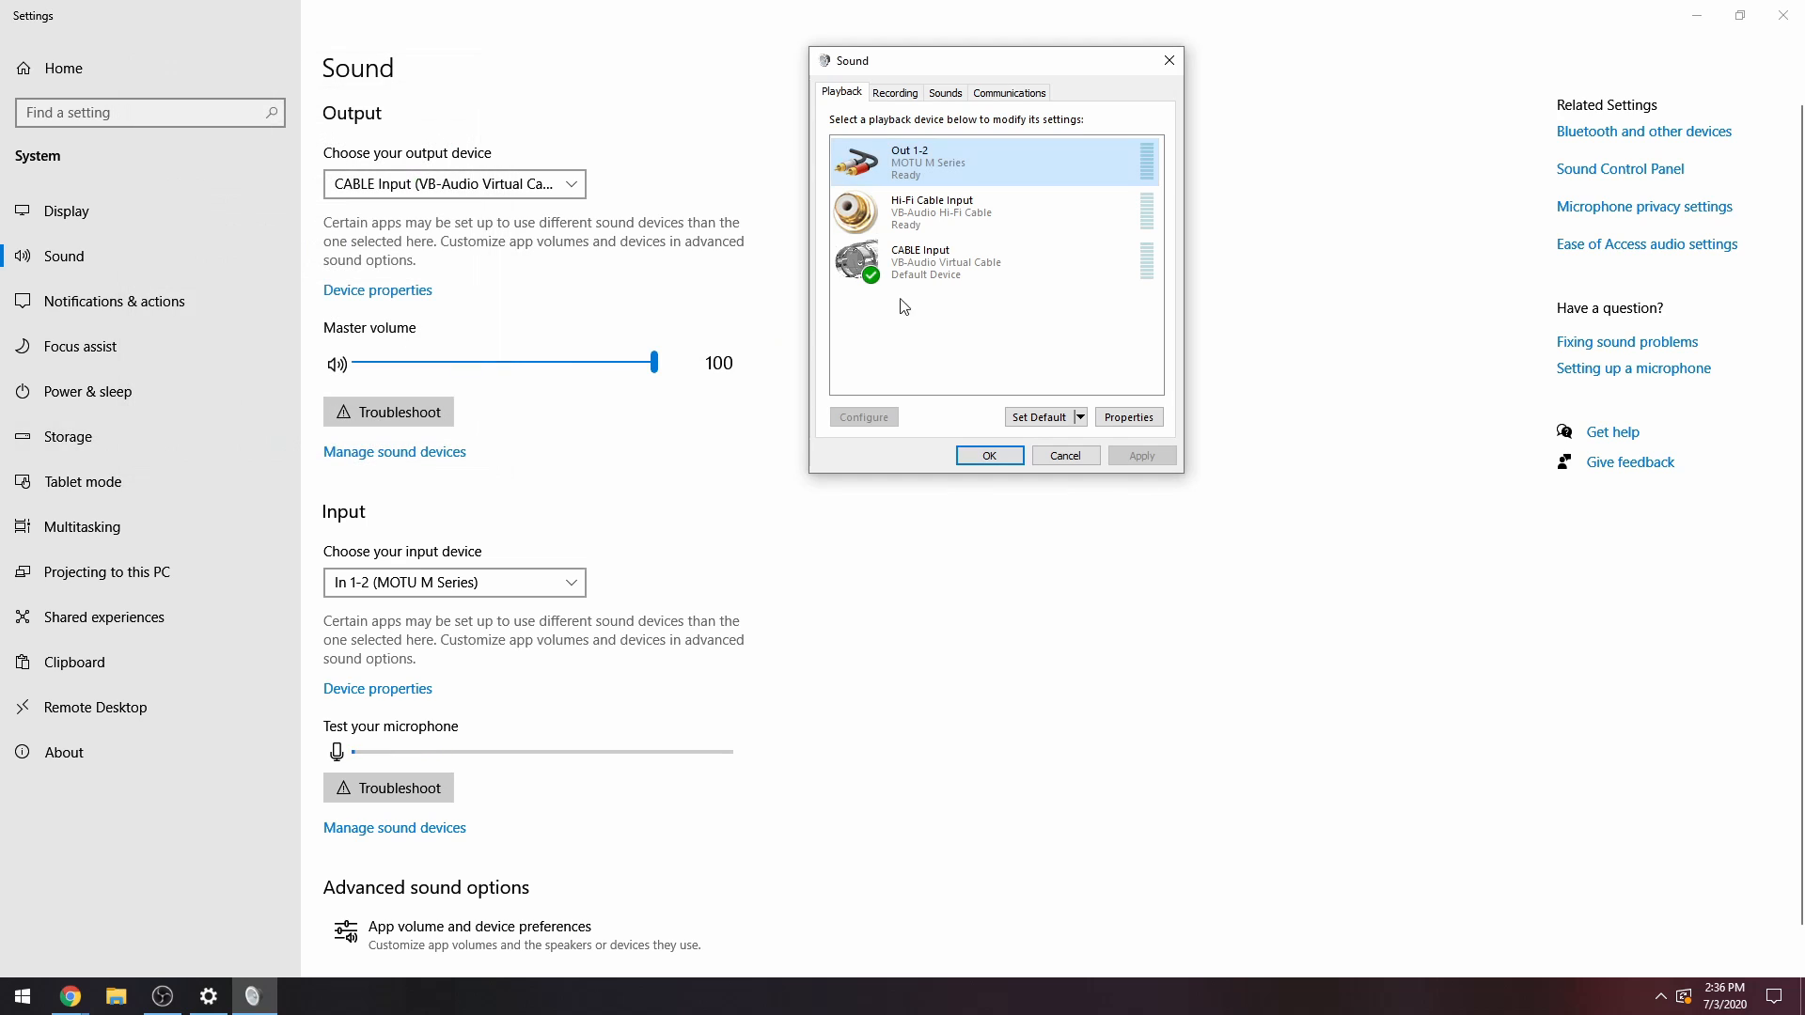
Check the sample rate, bit depth and exclusive mode settings of the CABLE Input playback device.
double_click(940, 261)
left_click_drag(1010, 143, 275, 110)
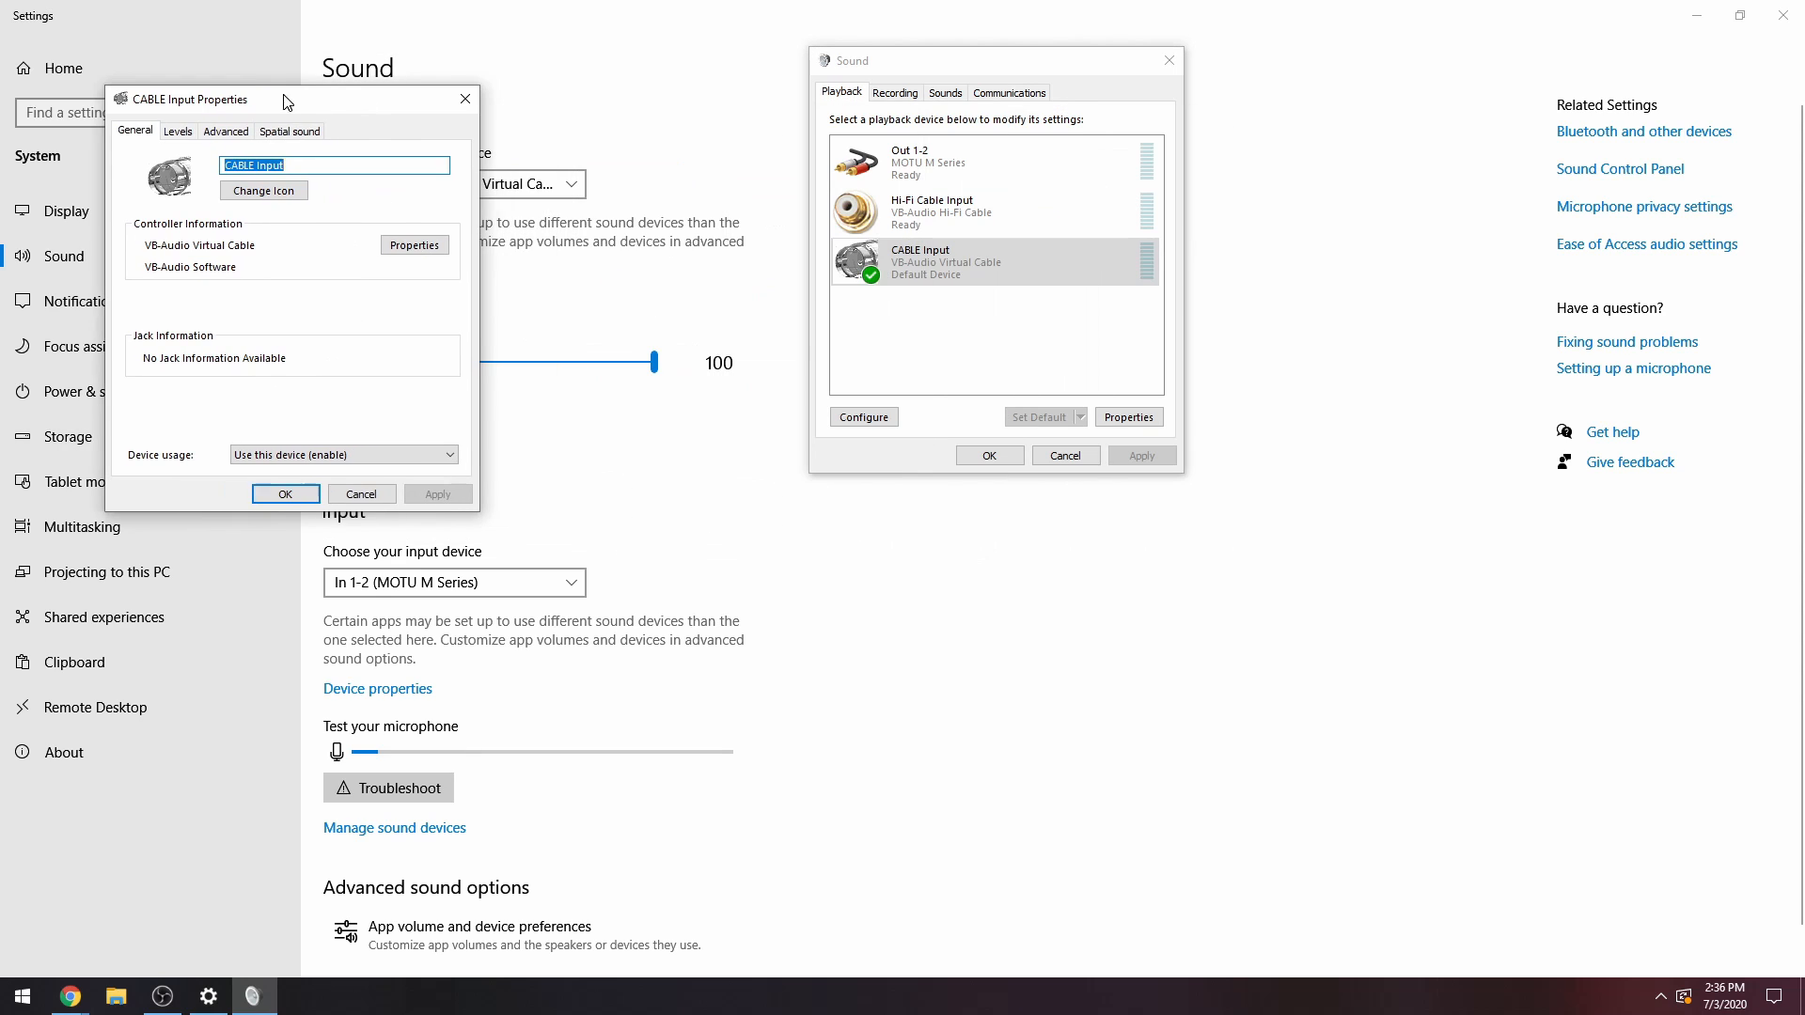
left_click(225, 129)
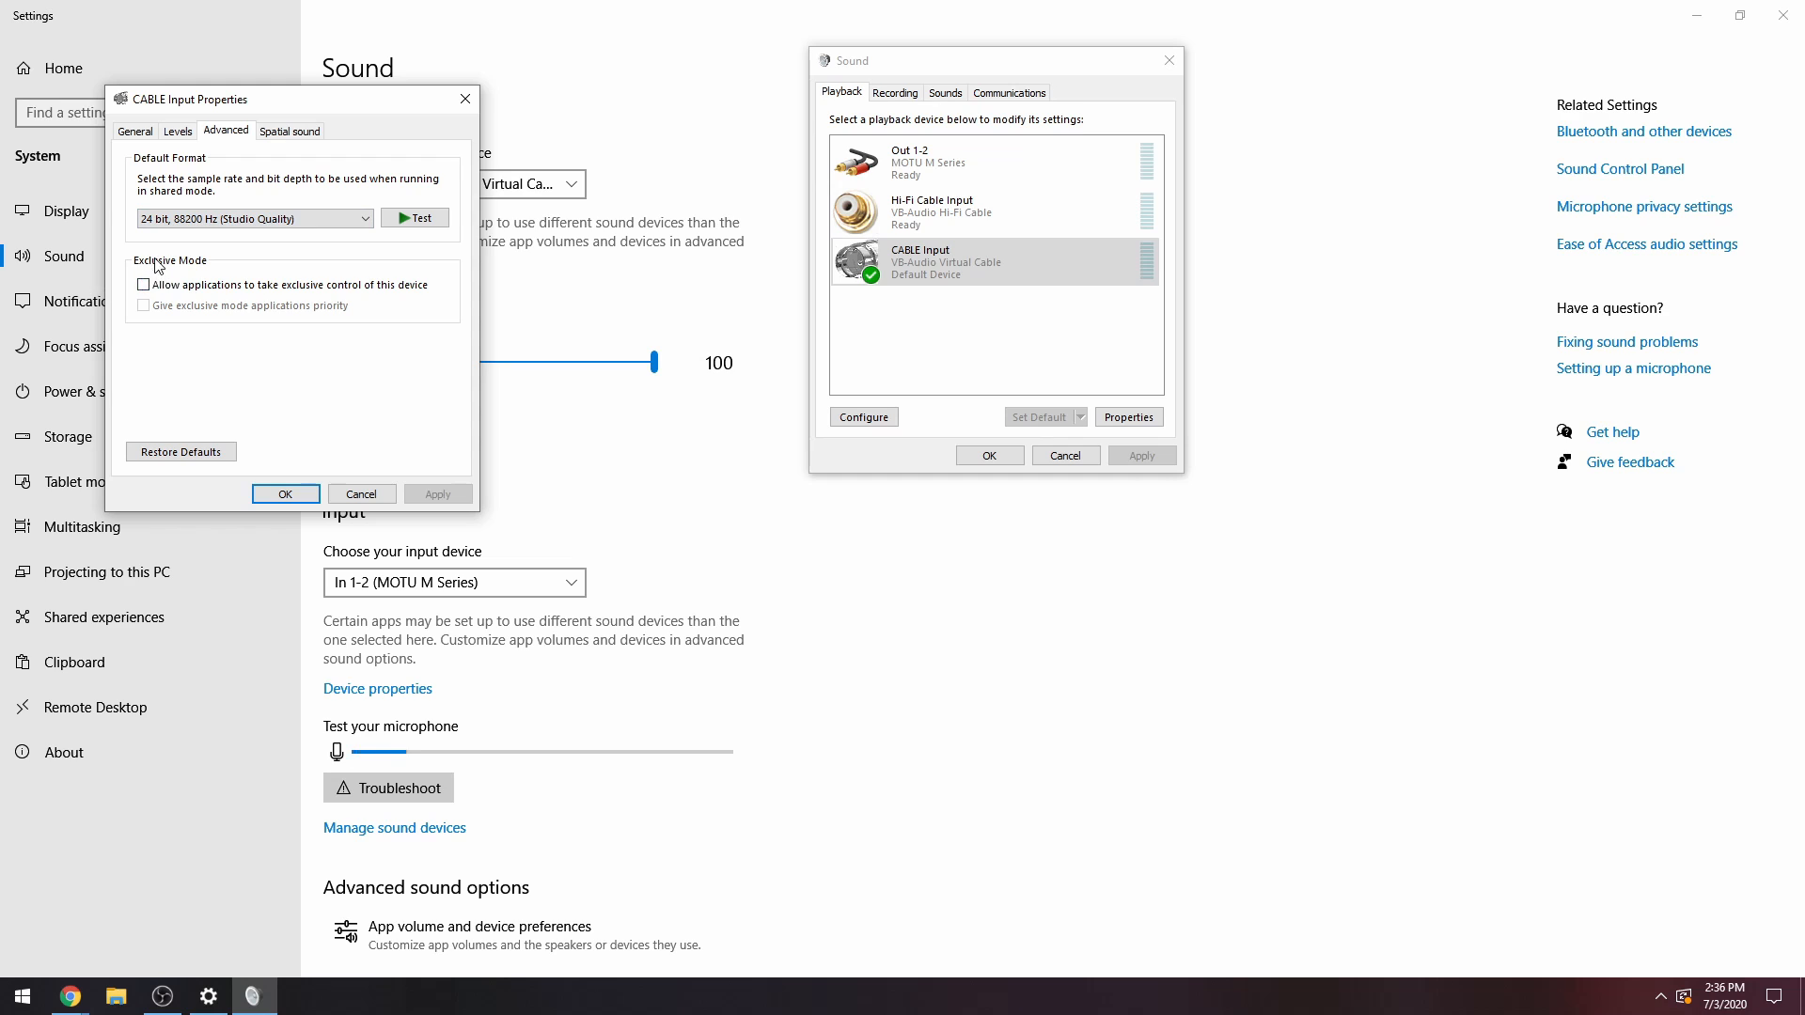
left_click(278, 494)
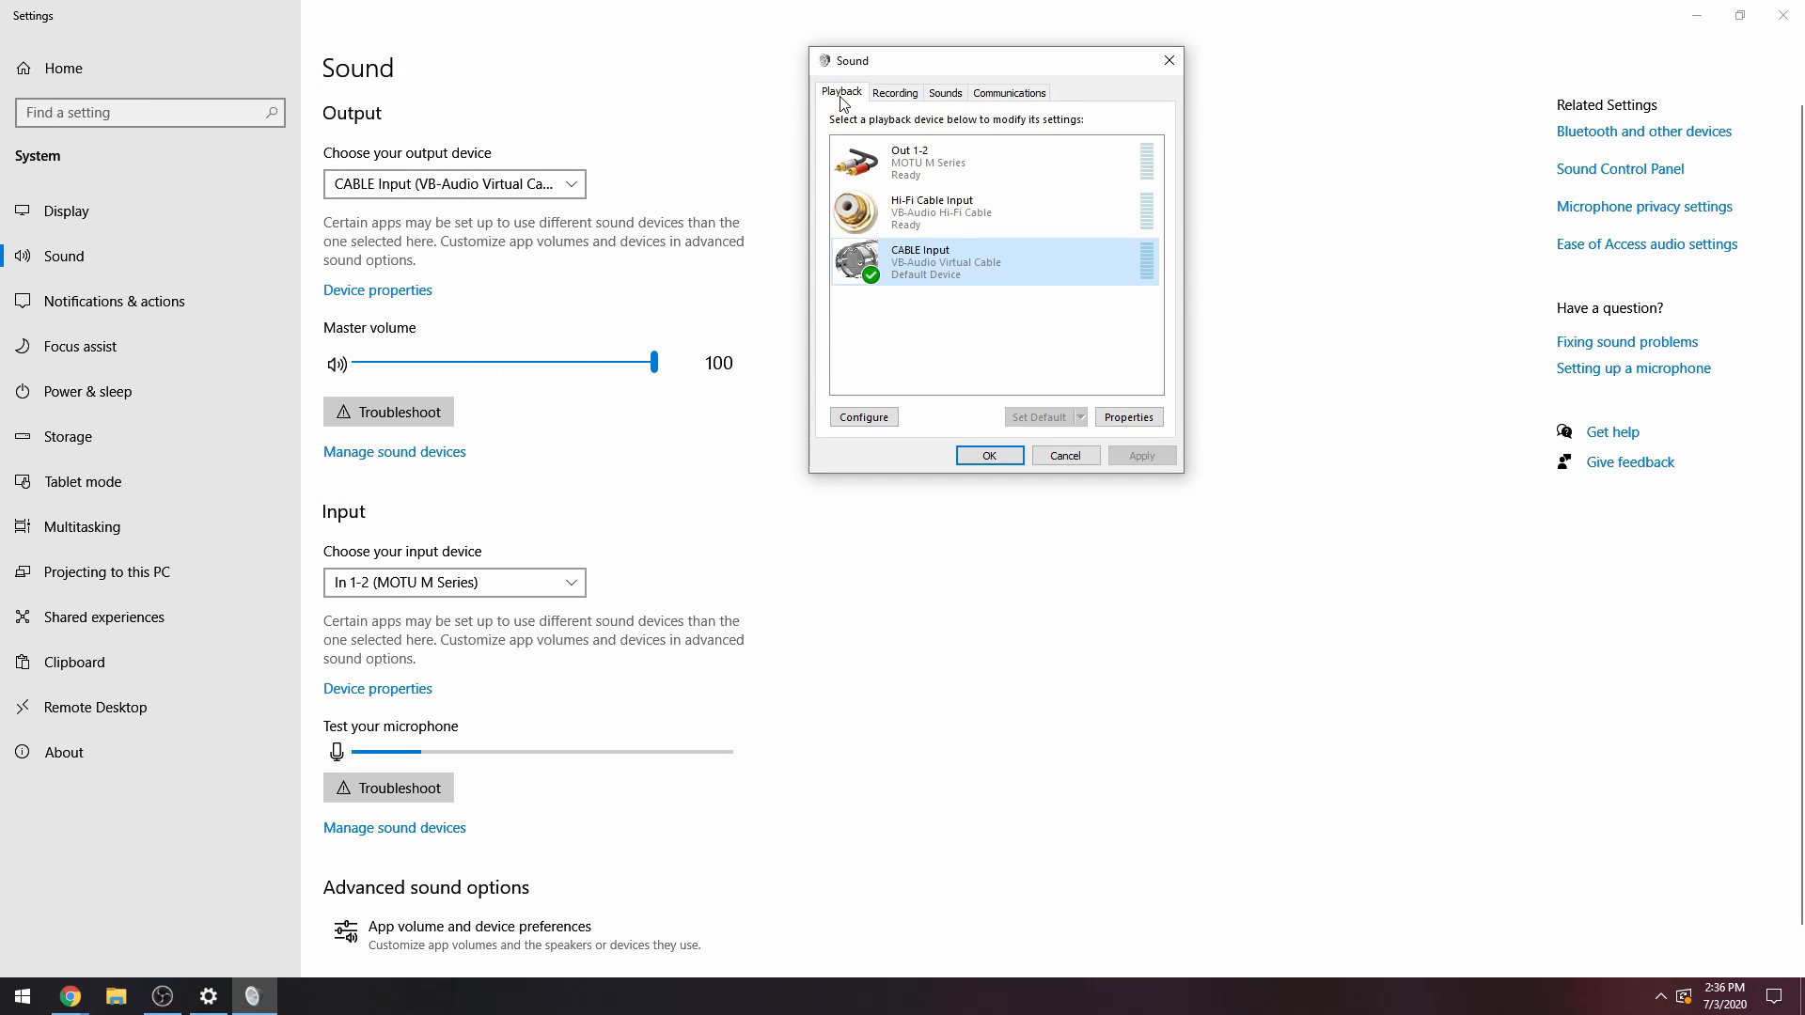
left_click(887, 167)
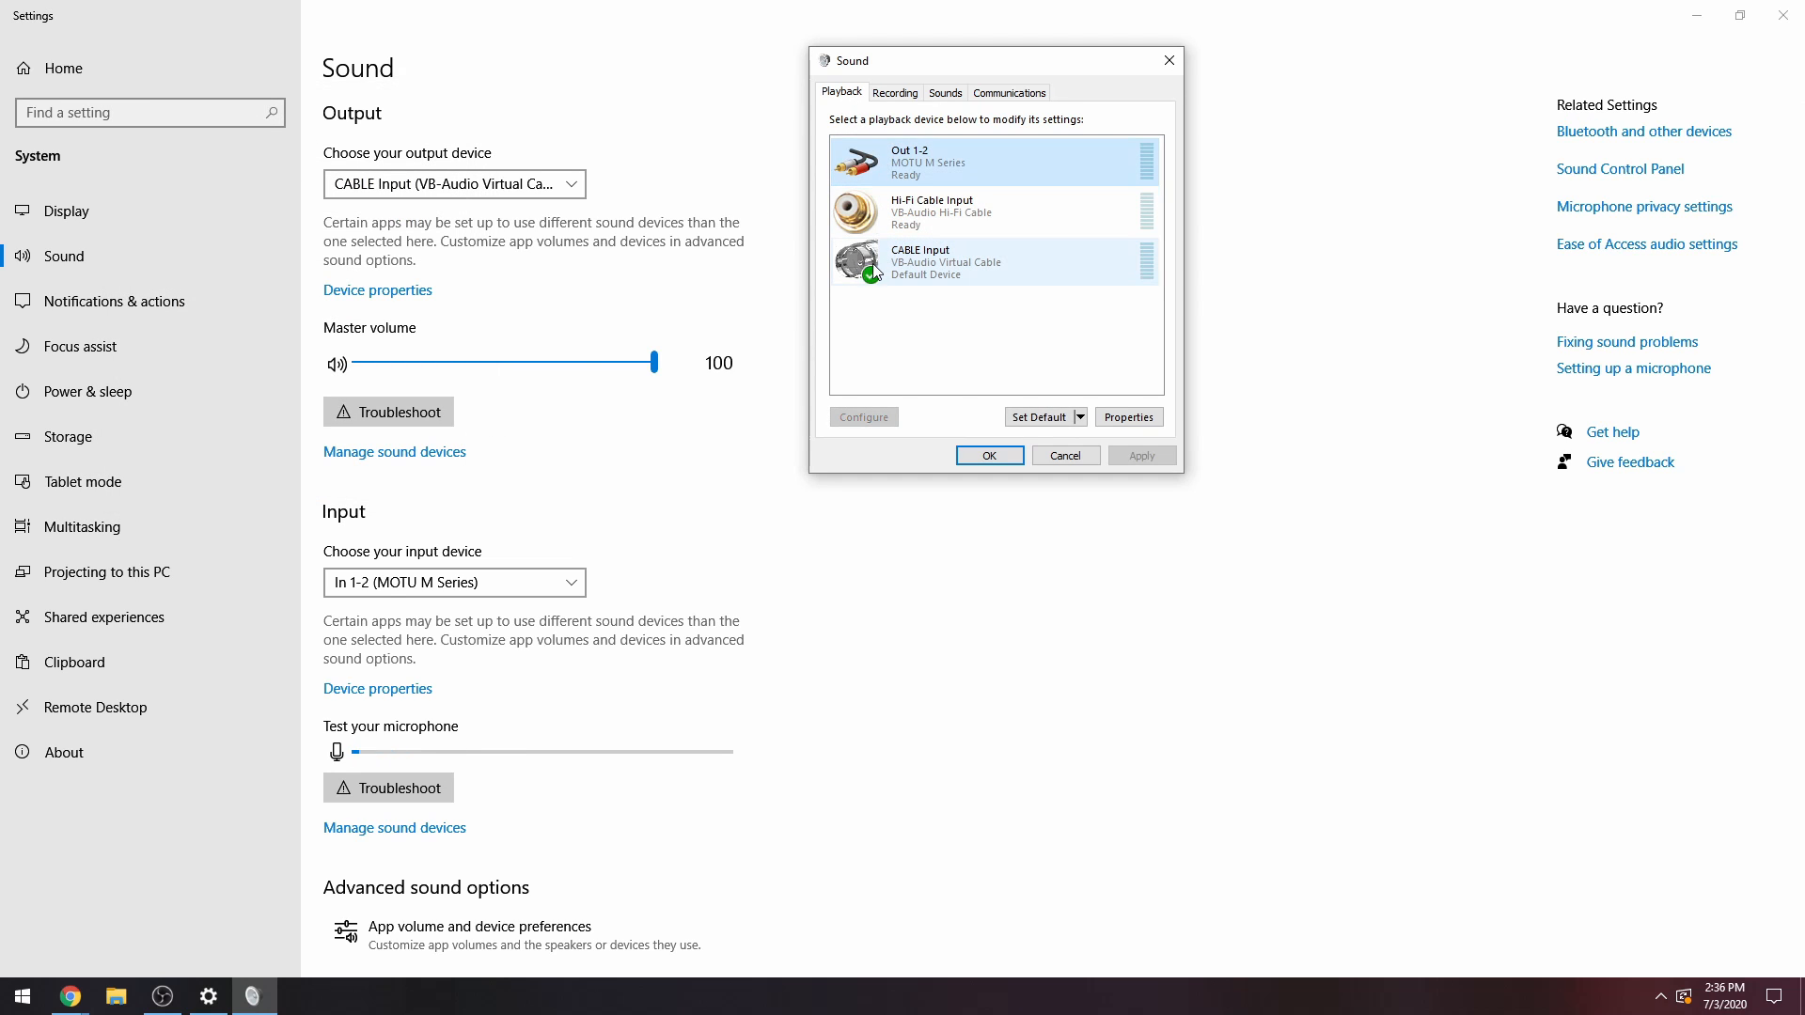
left_click(940, 264)
left_click(904, 167)
left_click(921, 261)
left_click(913, 156)
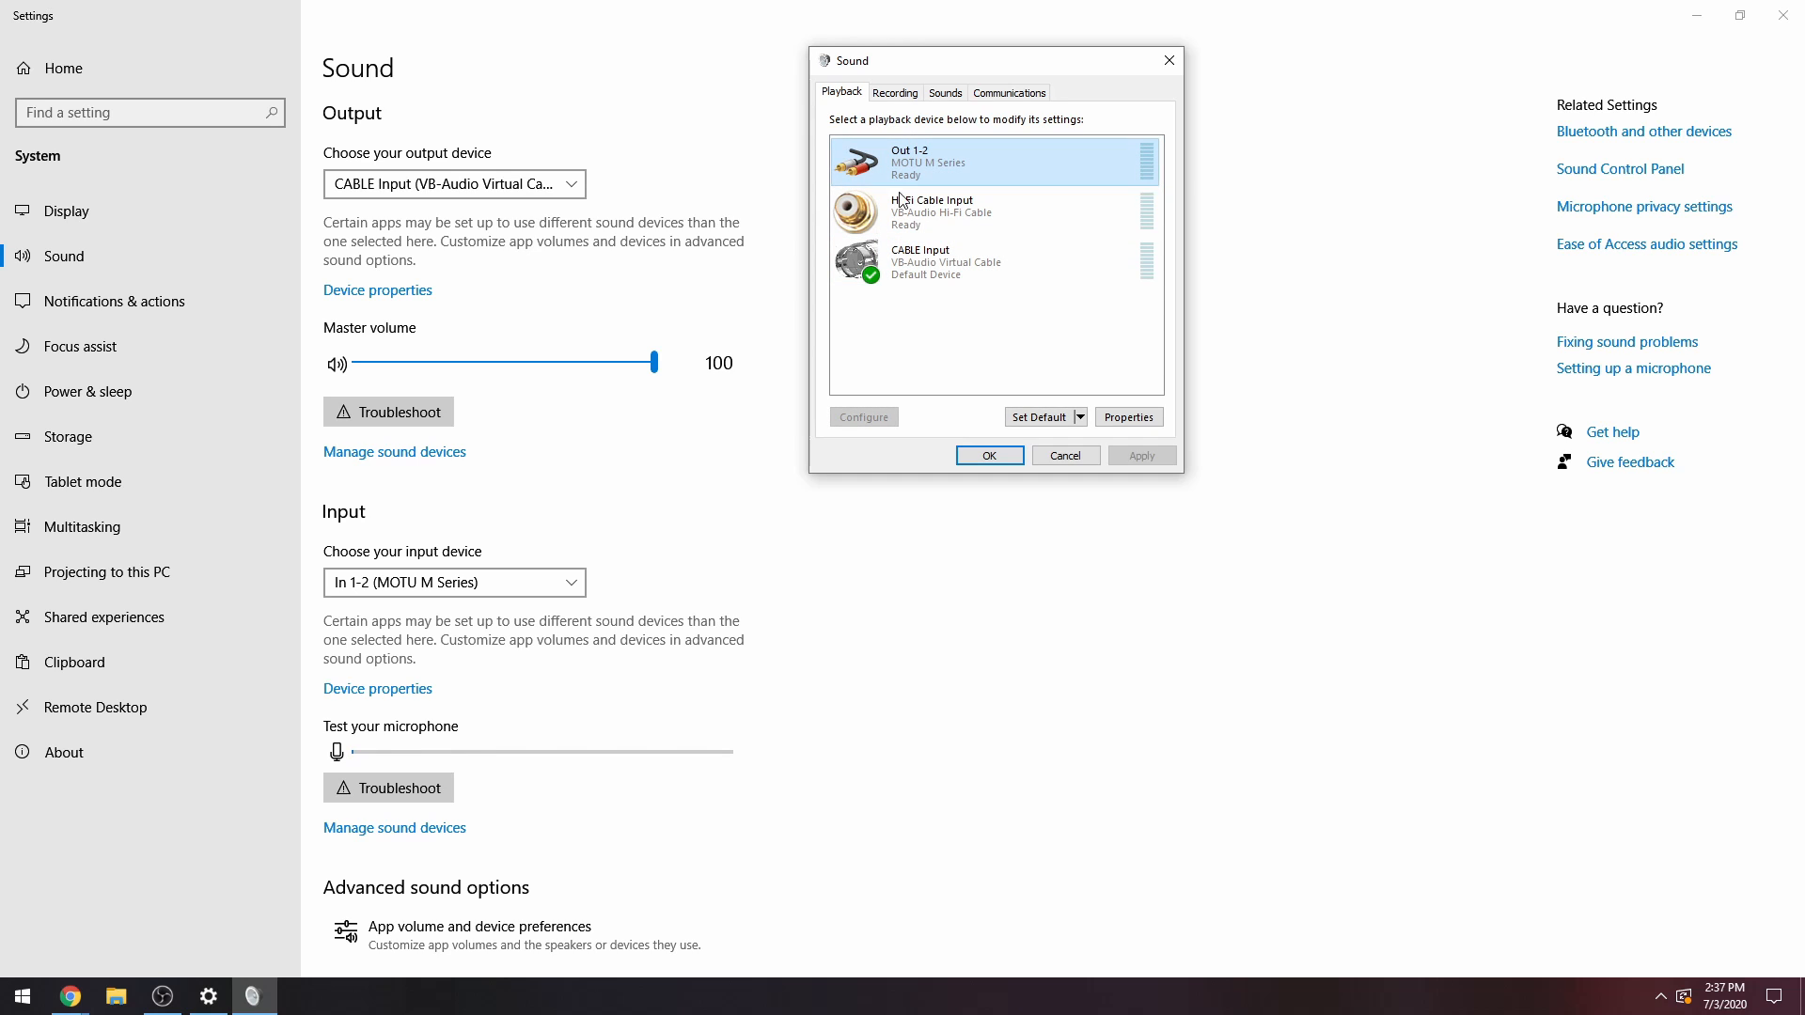
left_click(908, 268)
left_click(949, 156)
left_click(903, 269)
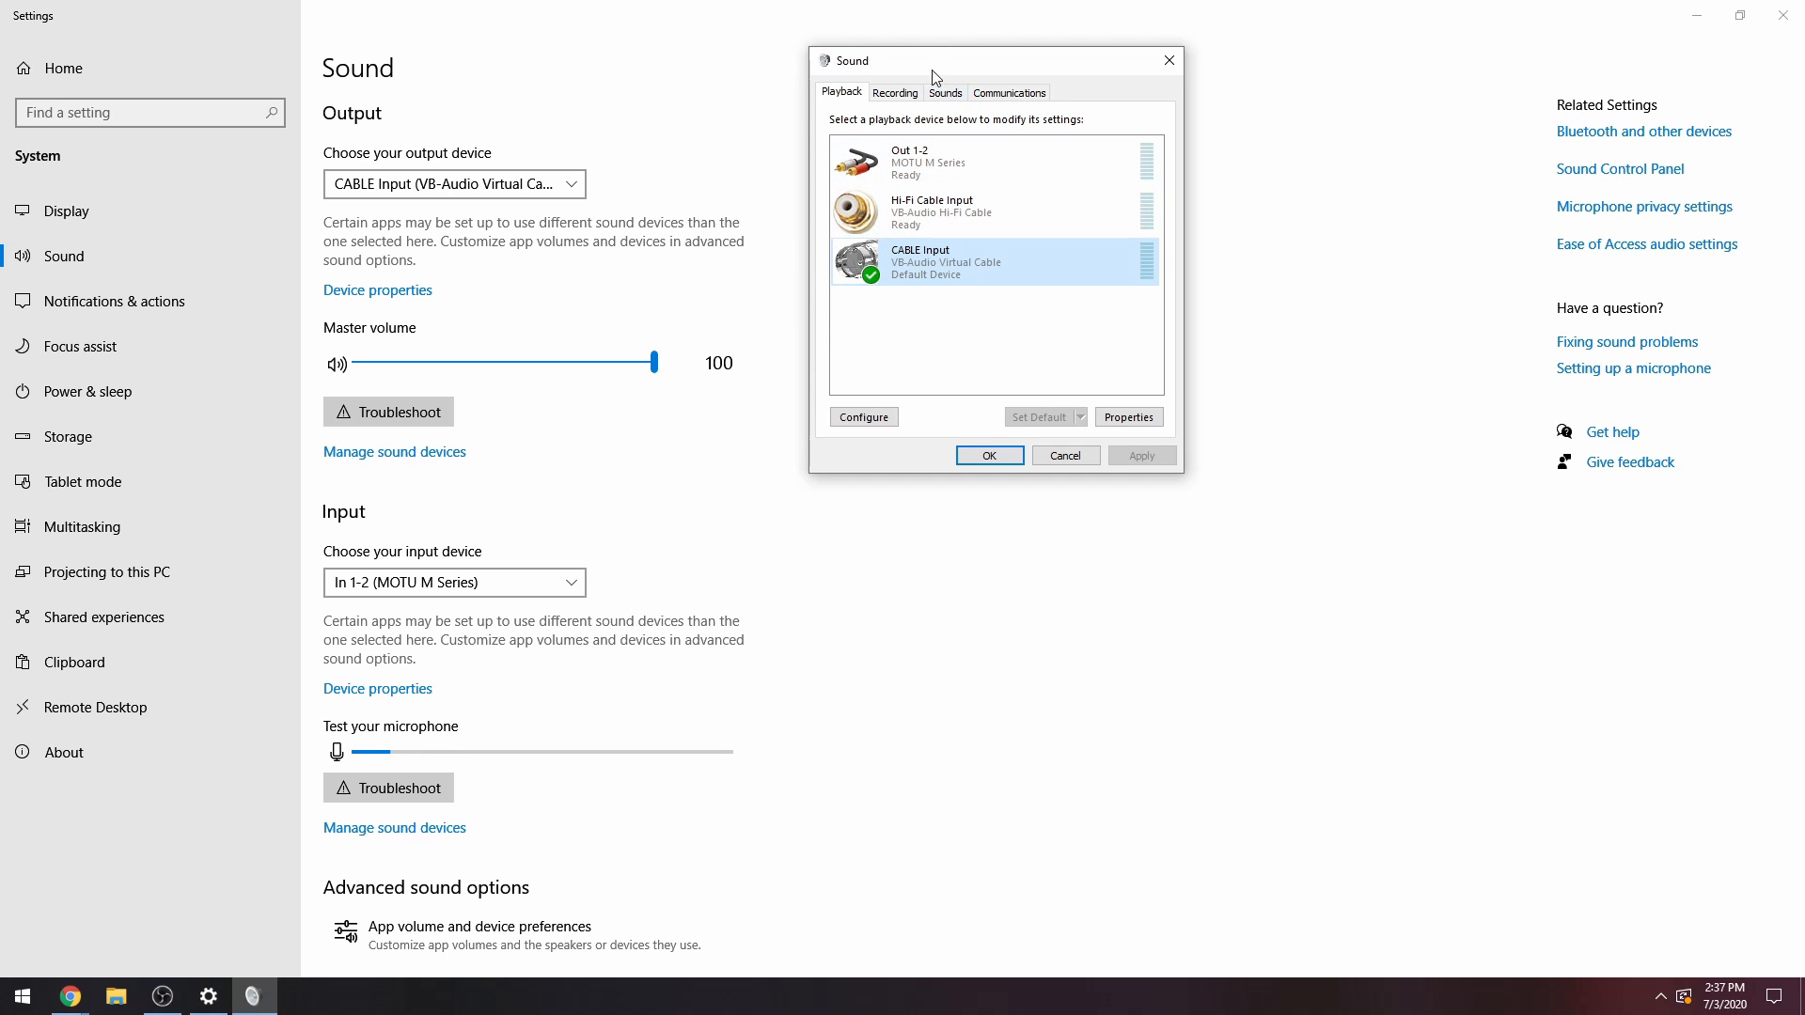
Open the CABLE Output recording device's properties and check its levels, default format and exclusive mode settings.
left_click_drag(934, 65, 513, 63)
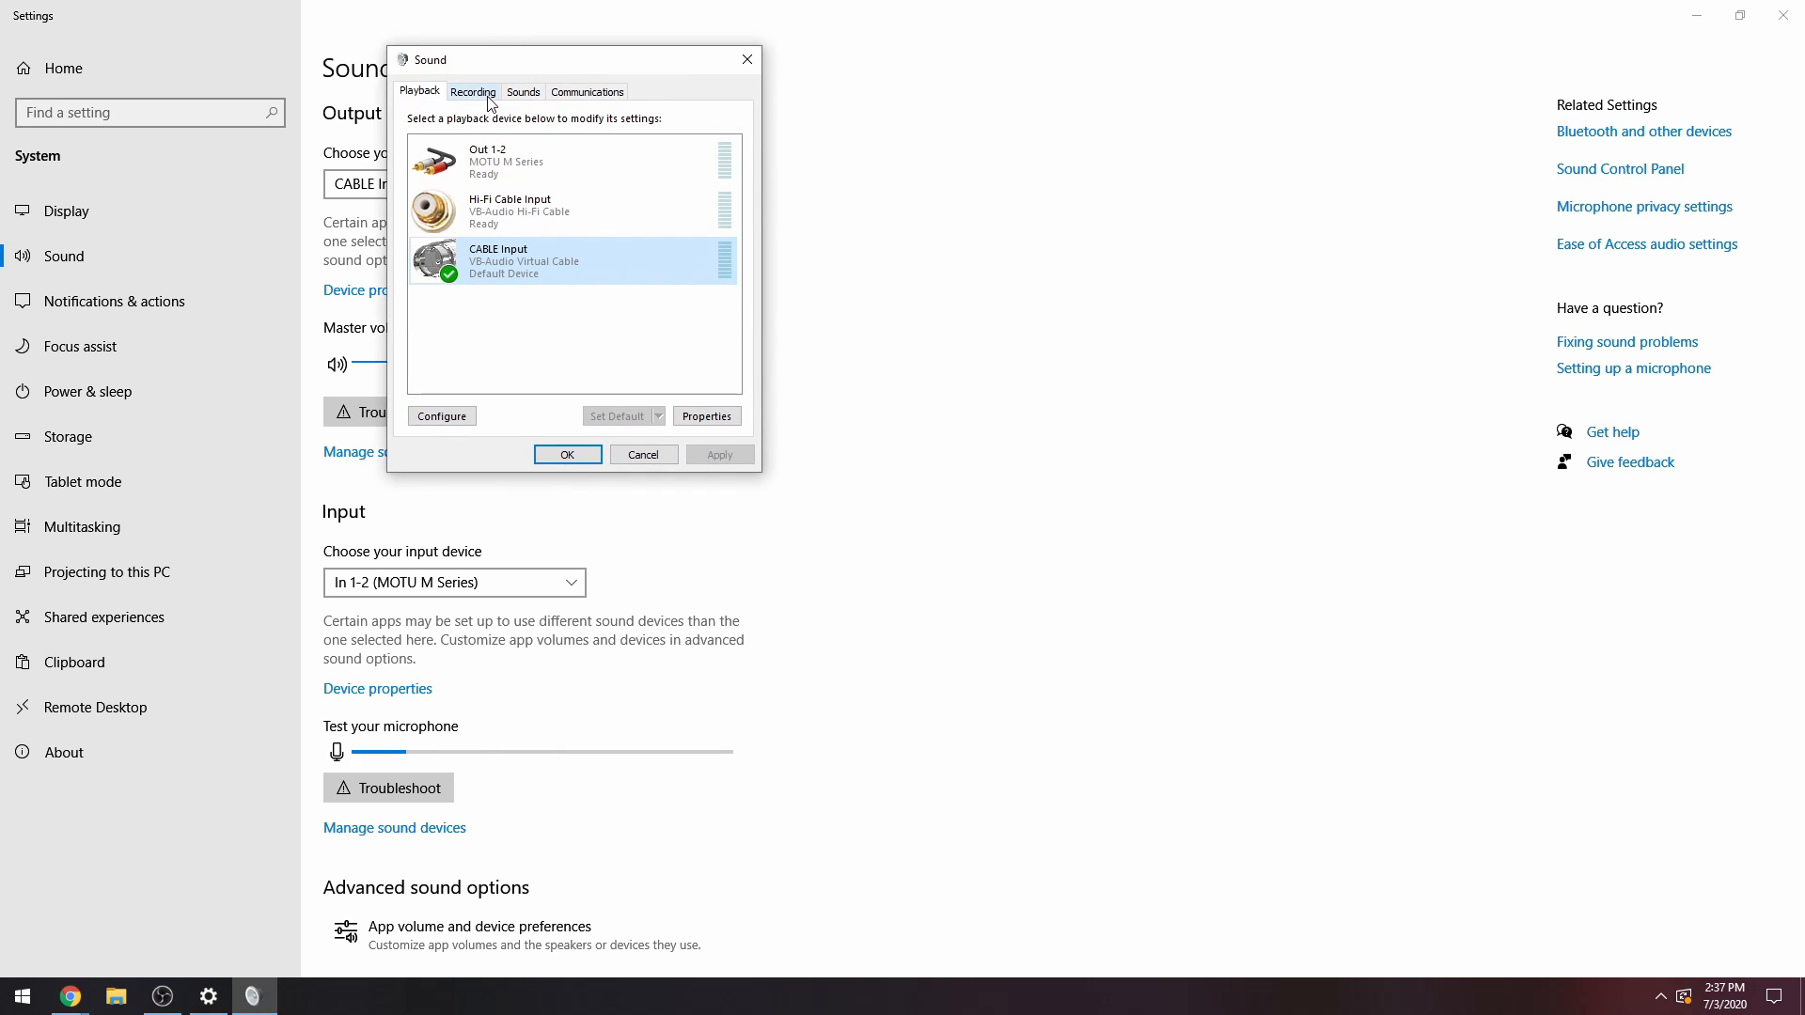
left_click(486, 94)
left_click_drag(579, 59, 496, 48)
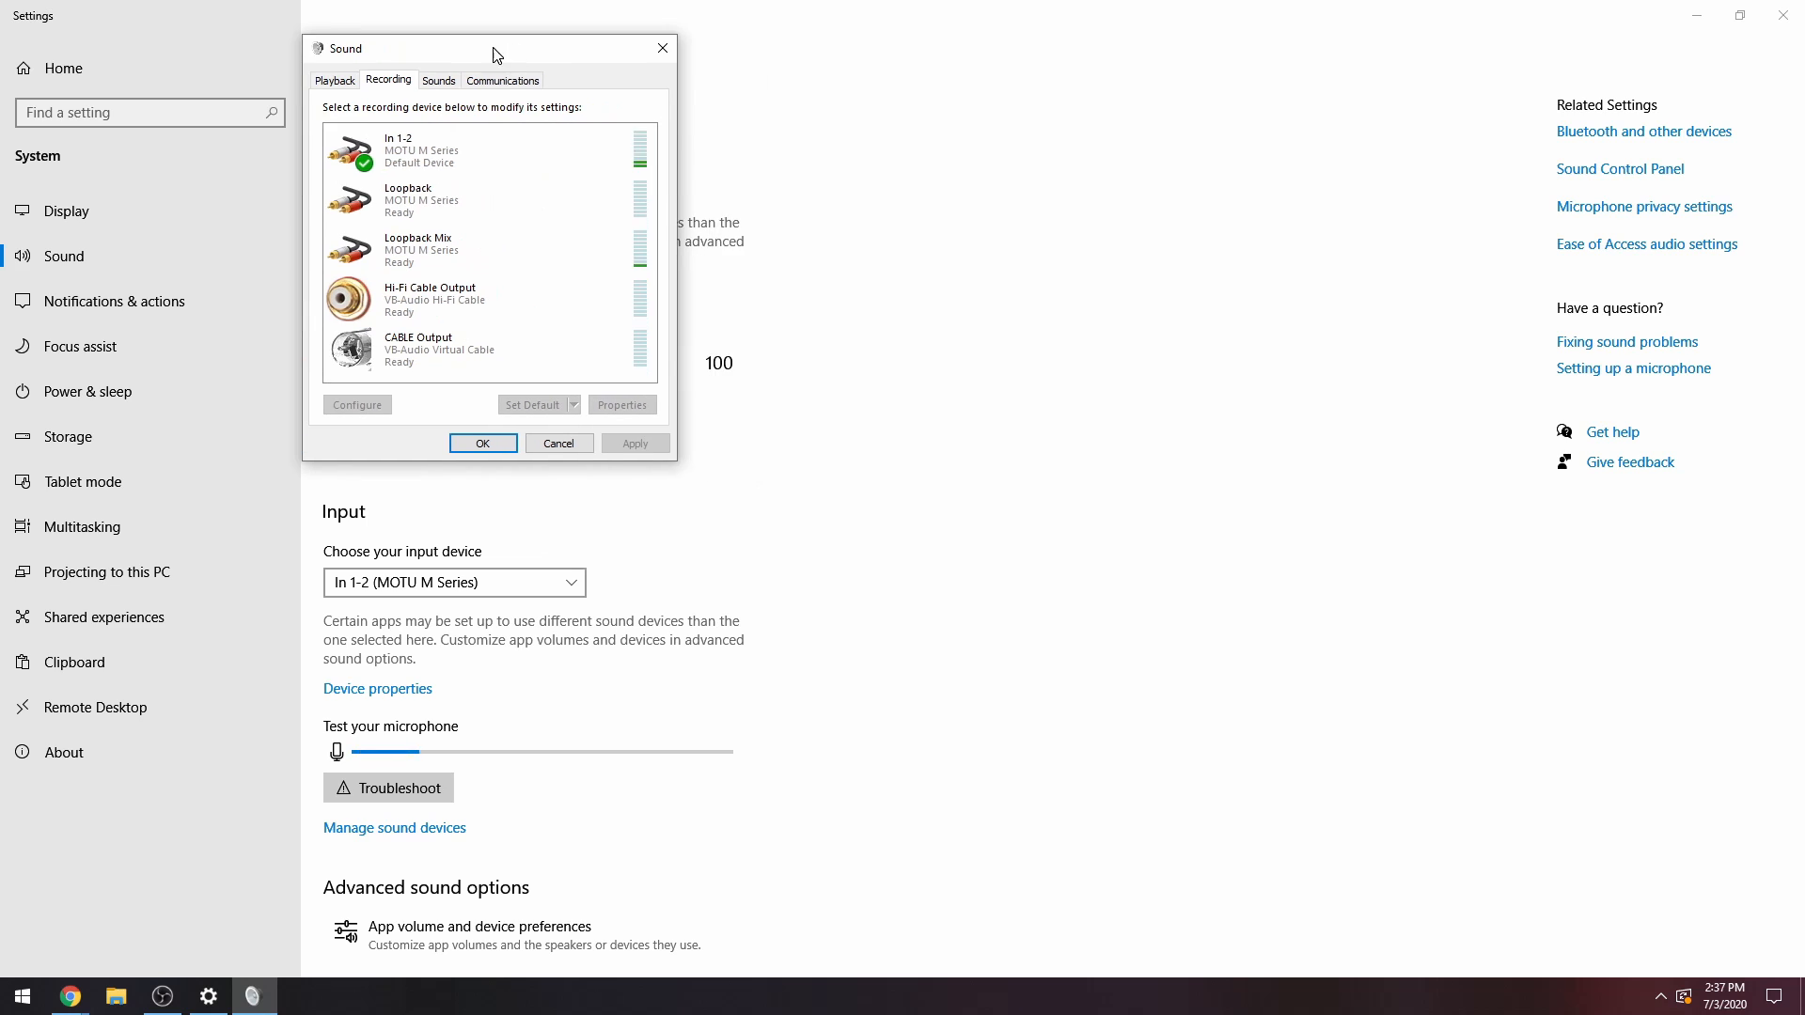
double_click(386, 354)
left_click(442, 158)
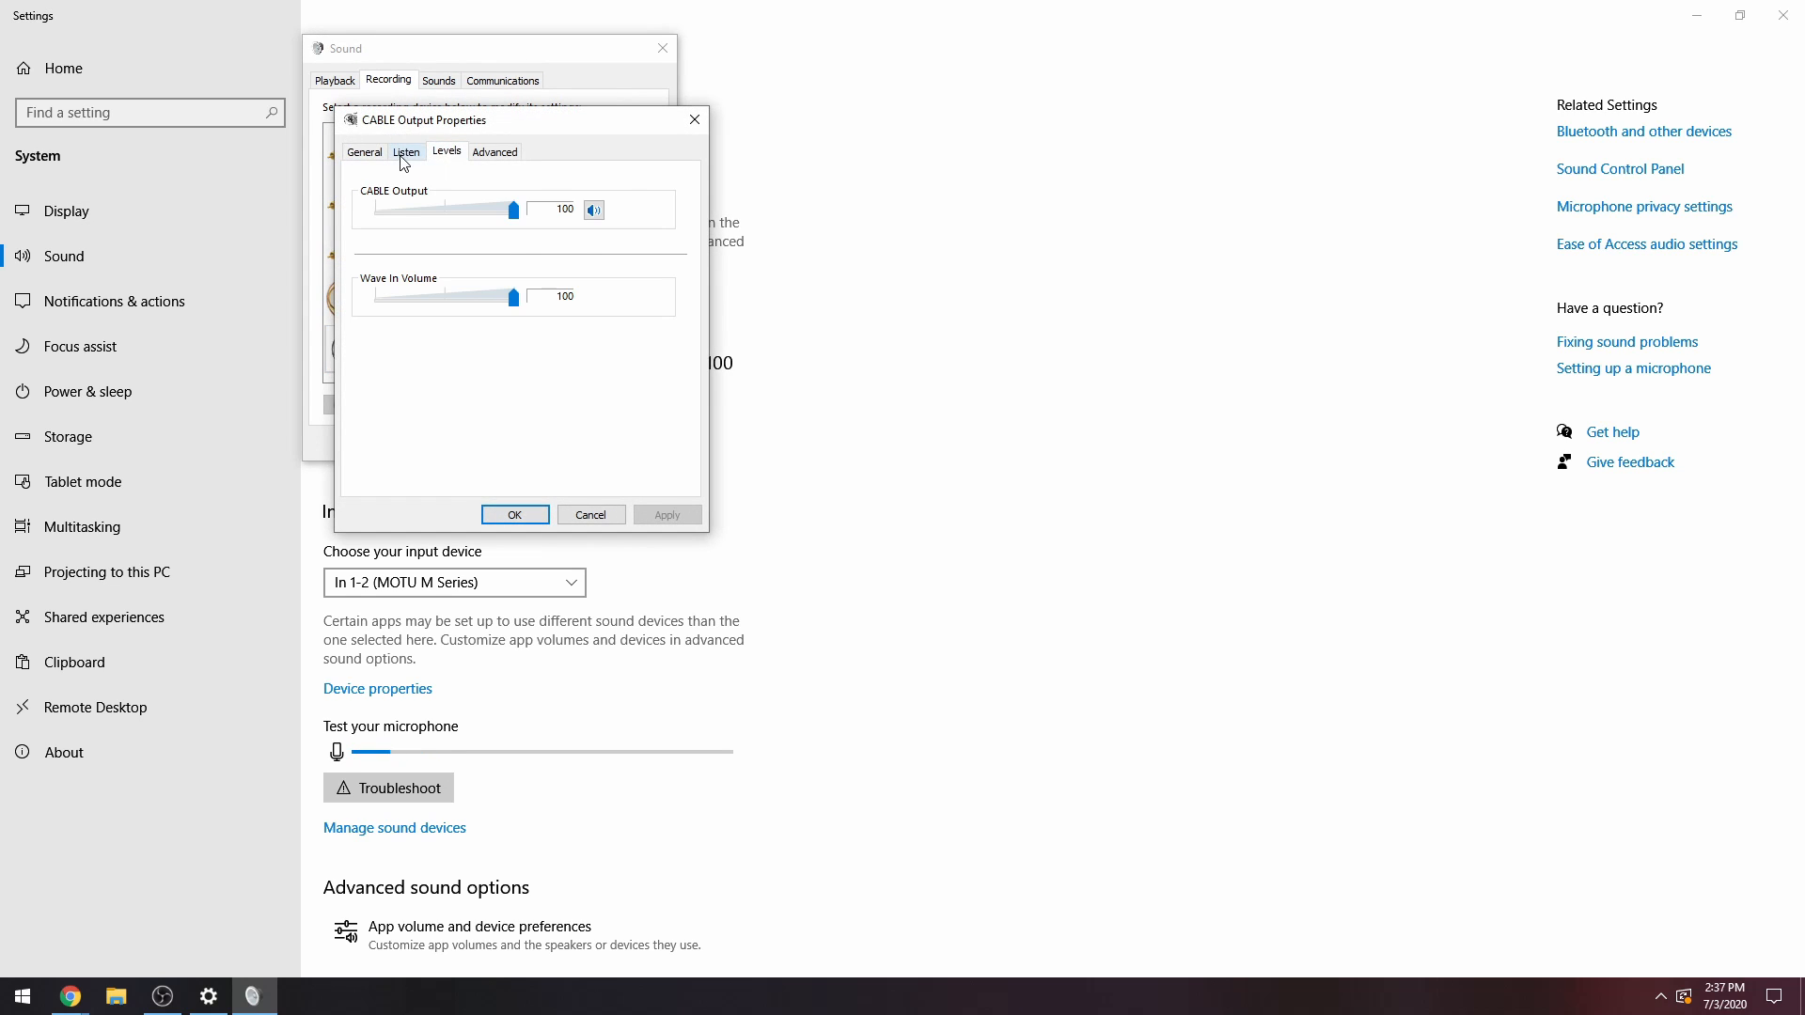
left_click(404, 158)
left_click(495, 152)
left_click_drag(523, 127, 232, 102)
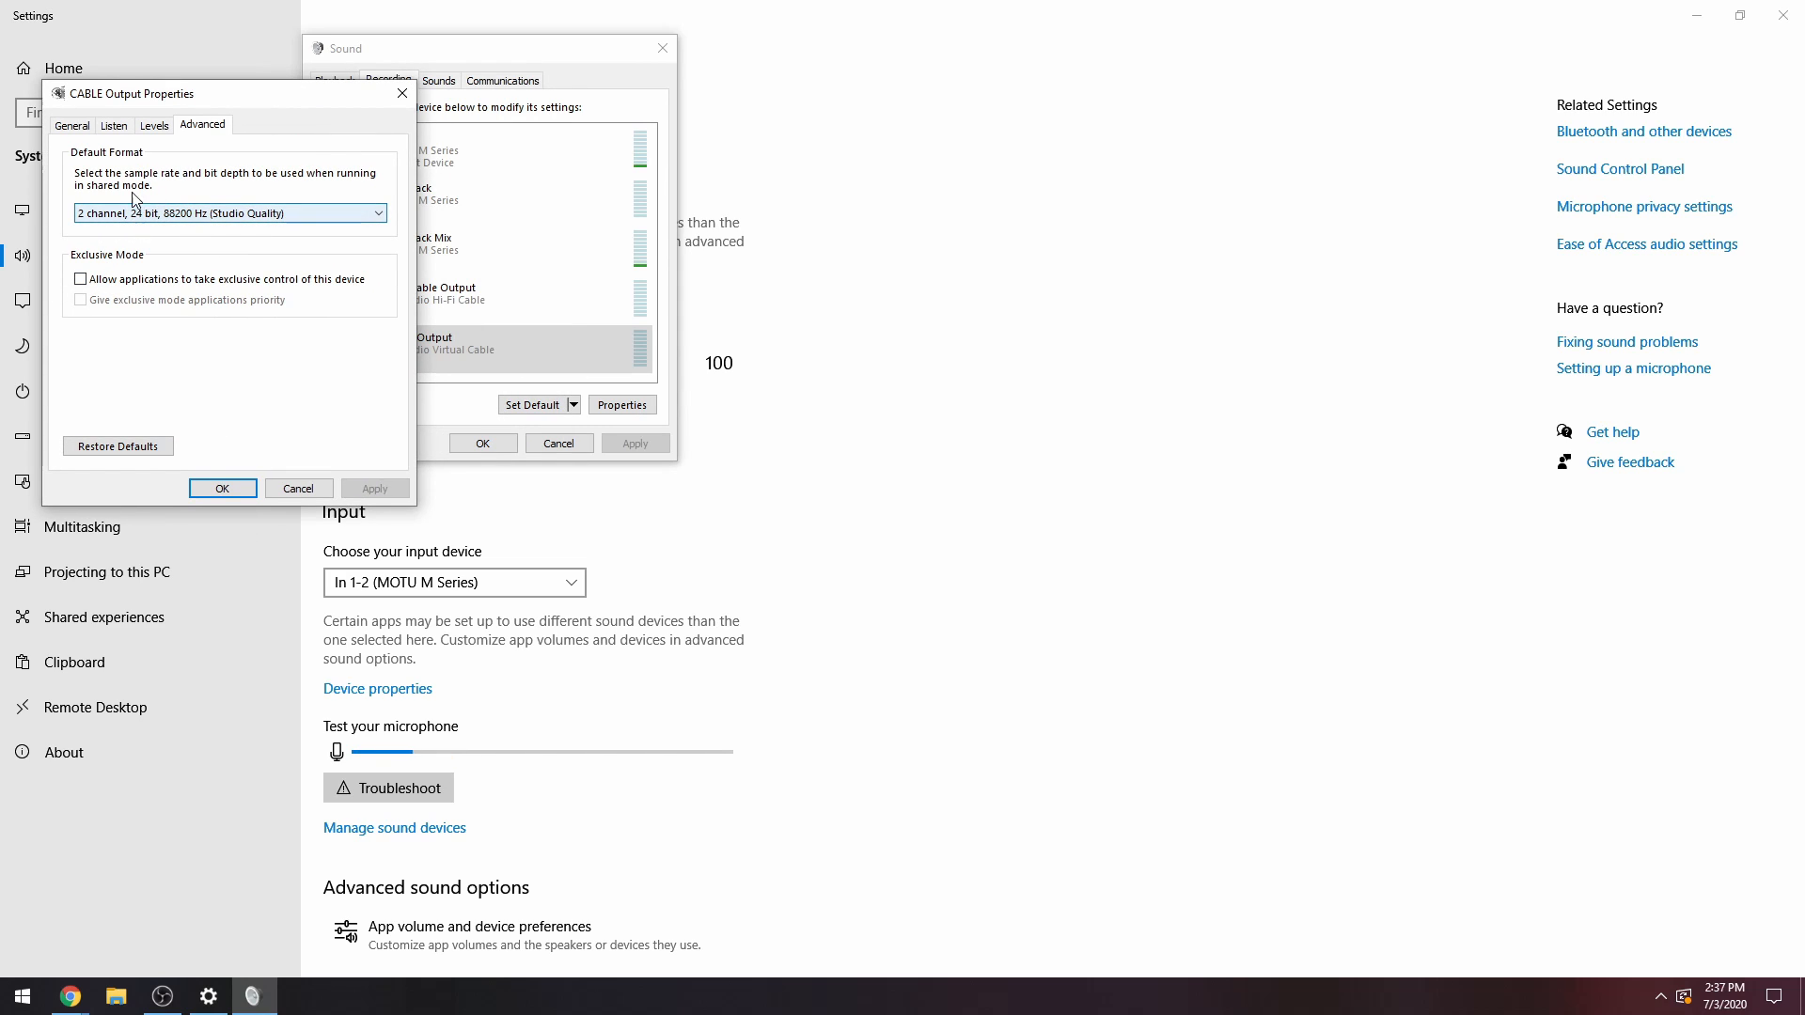
left_click(531, 56)
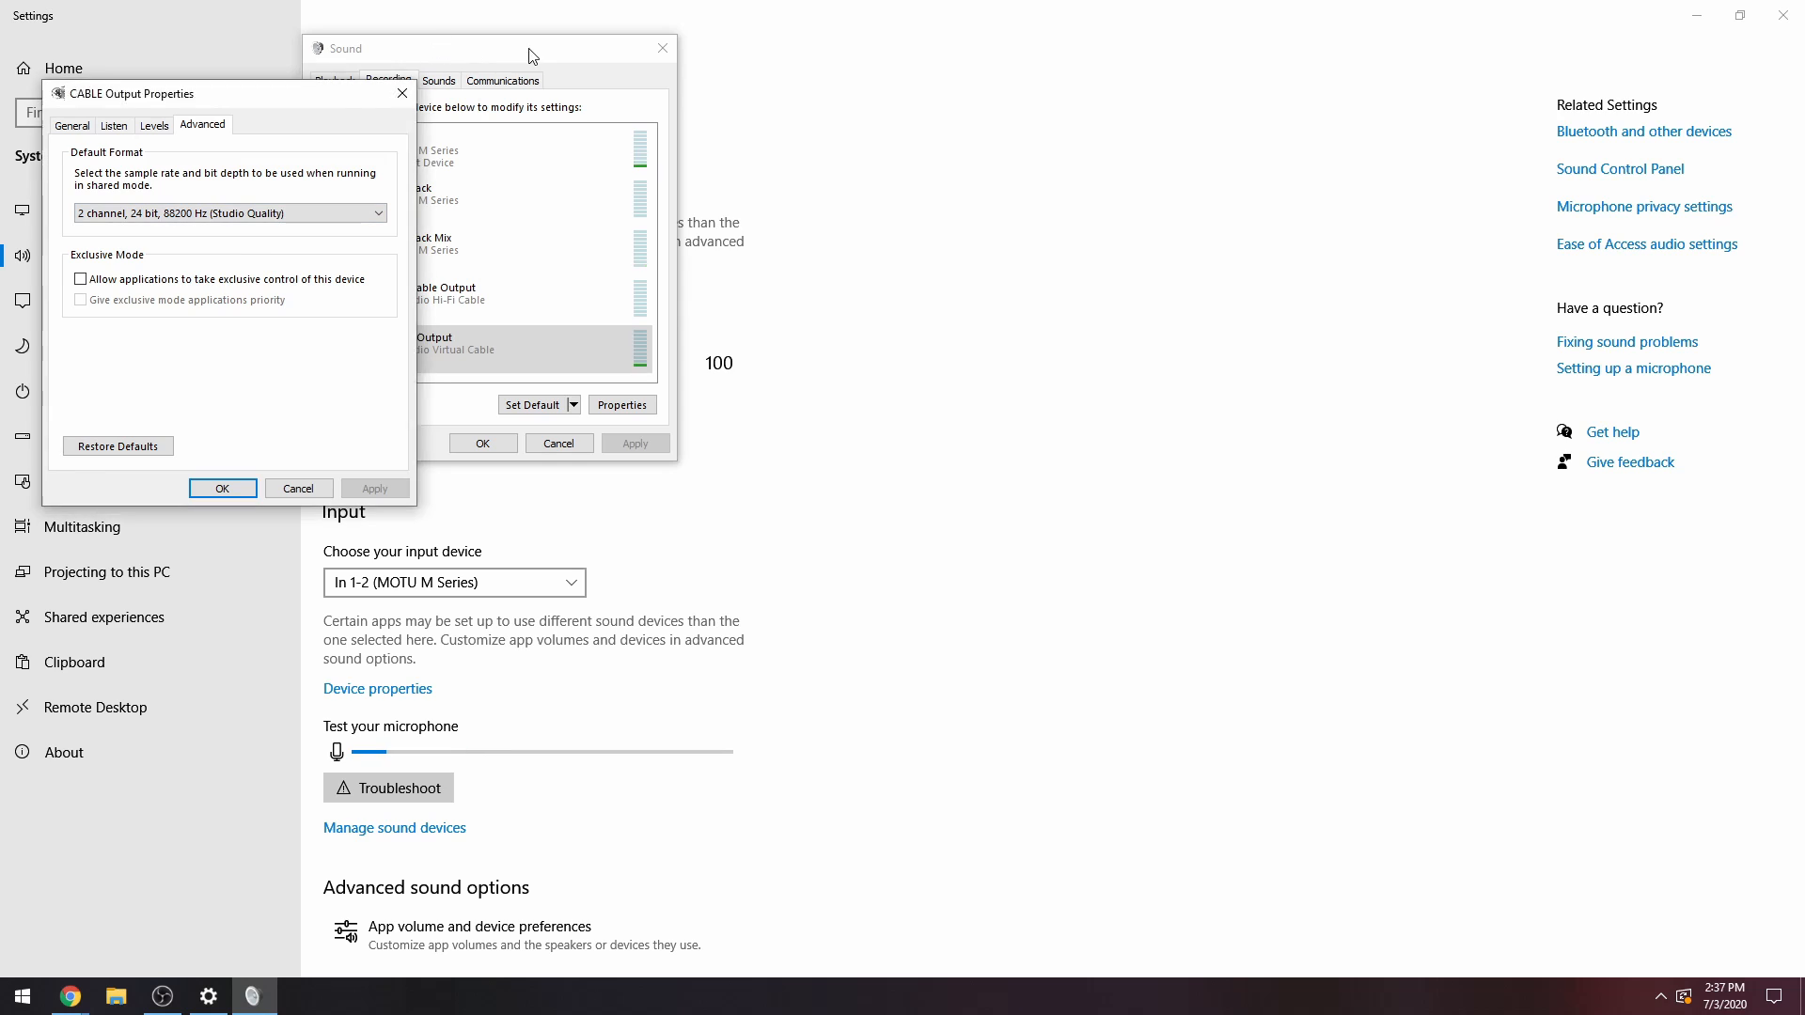
Set CABLE Output's listen playback to Out 1-2 (MOTU M Series), apply it, and close the Sound Control Panel.
left_click(117, 126)
left_click_drag(217, 98, 501, 42)
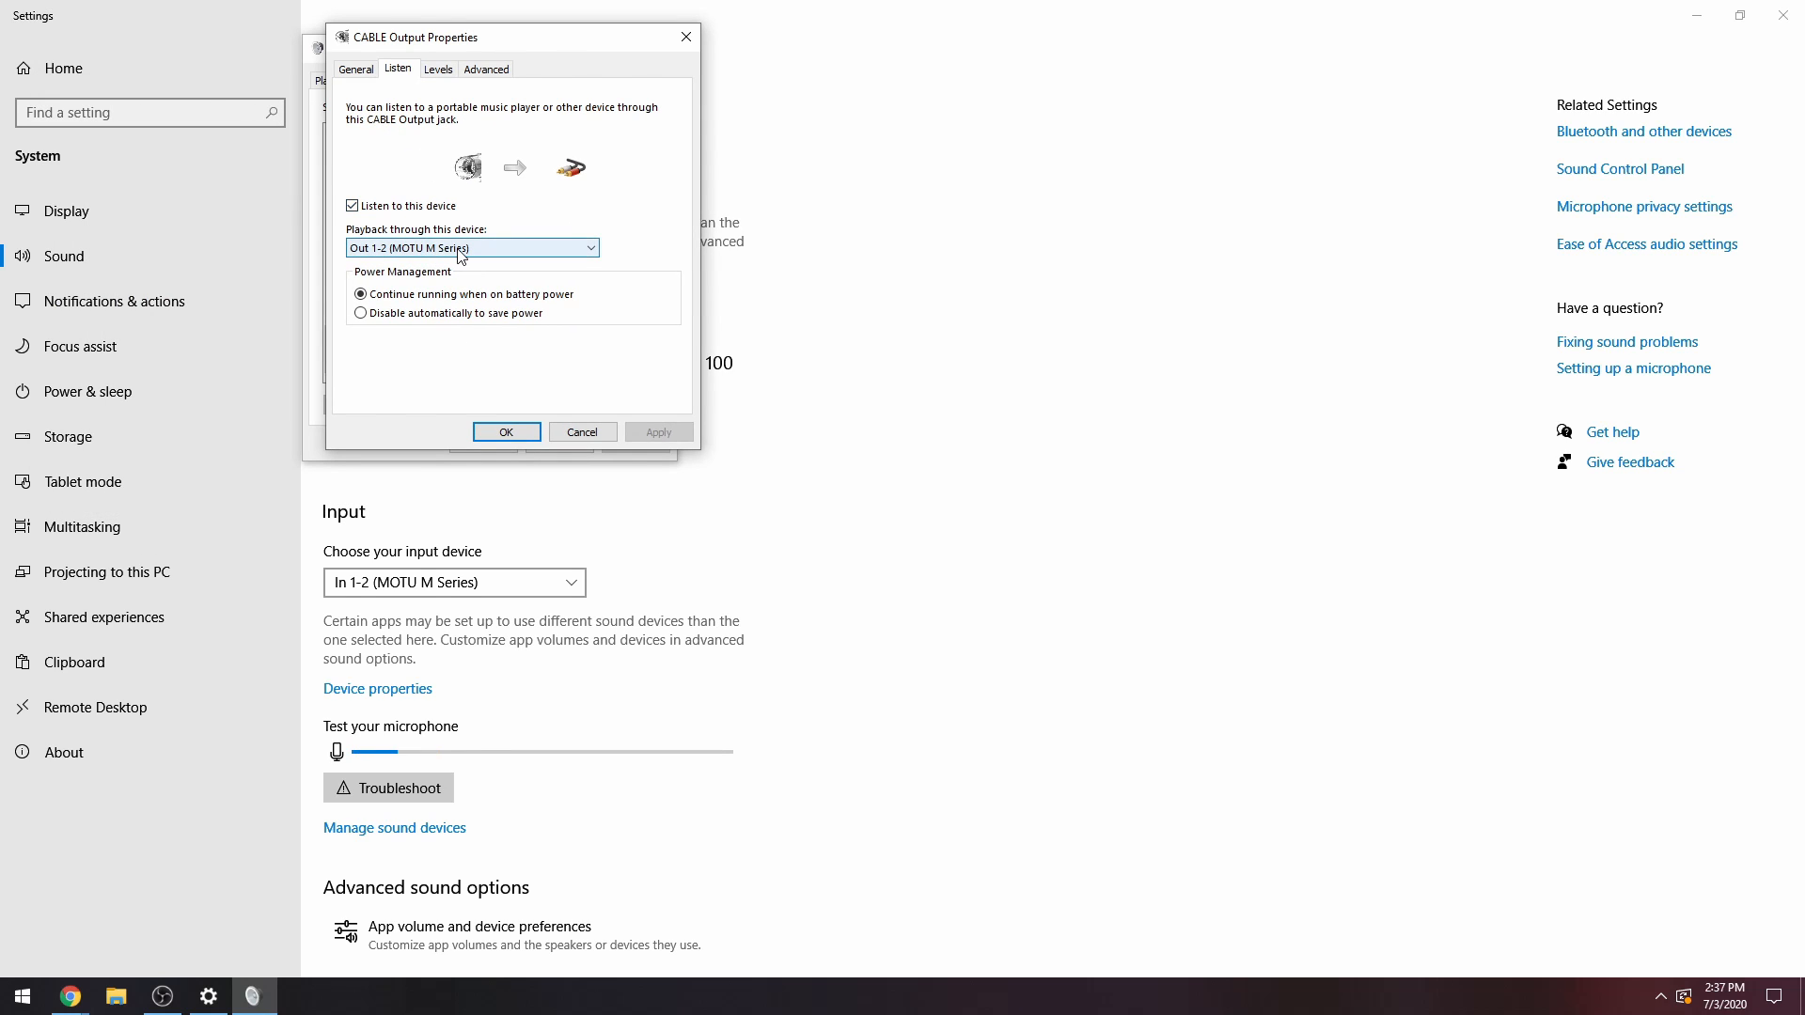
left_click(398, 246)
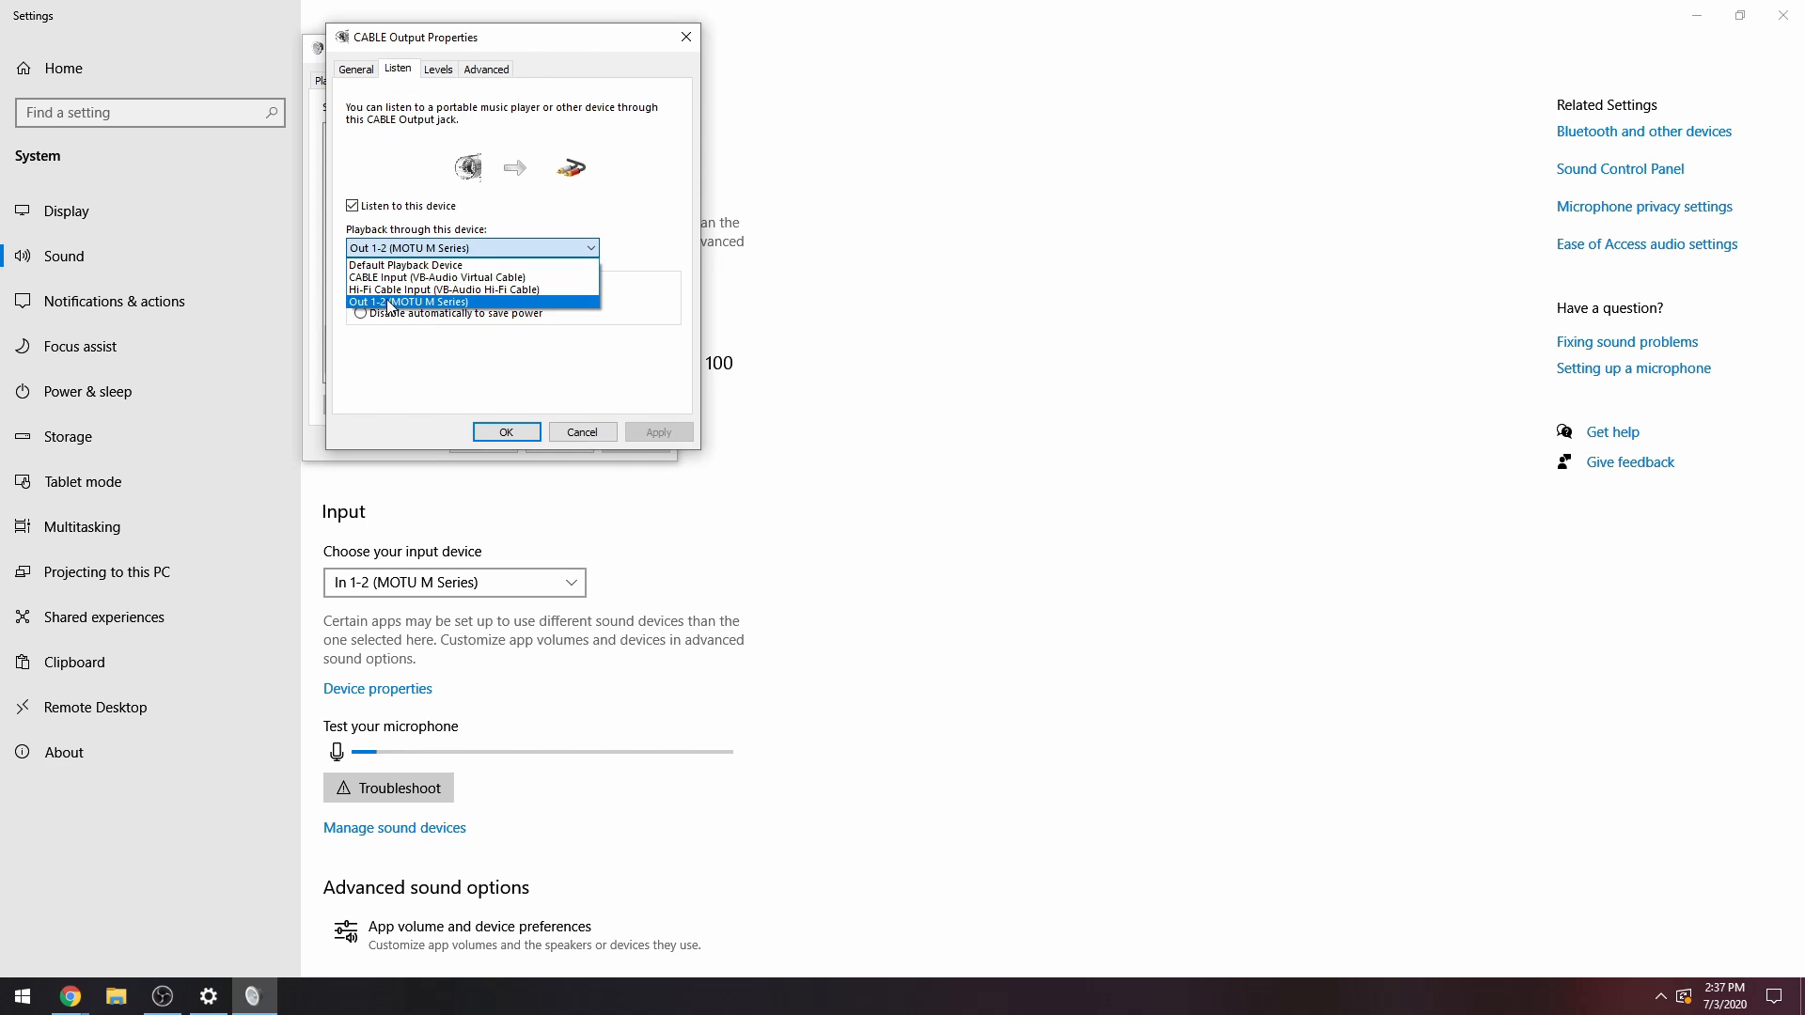
left_click(388, 302)
left_click(506, 432)
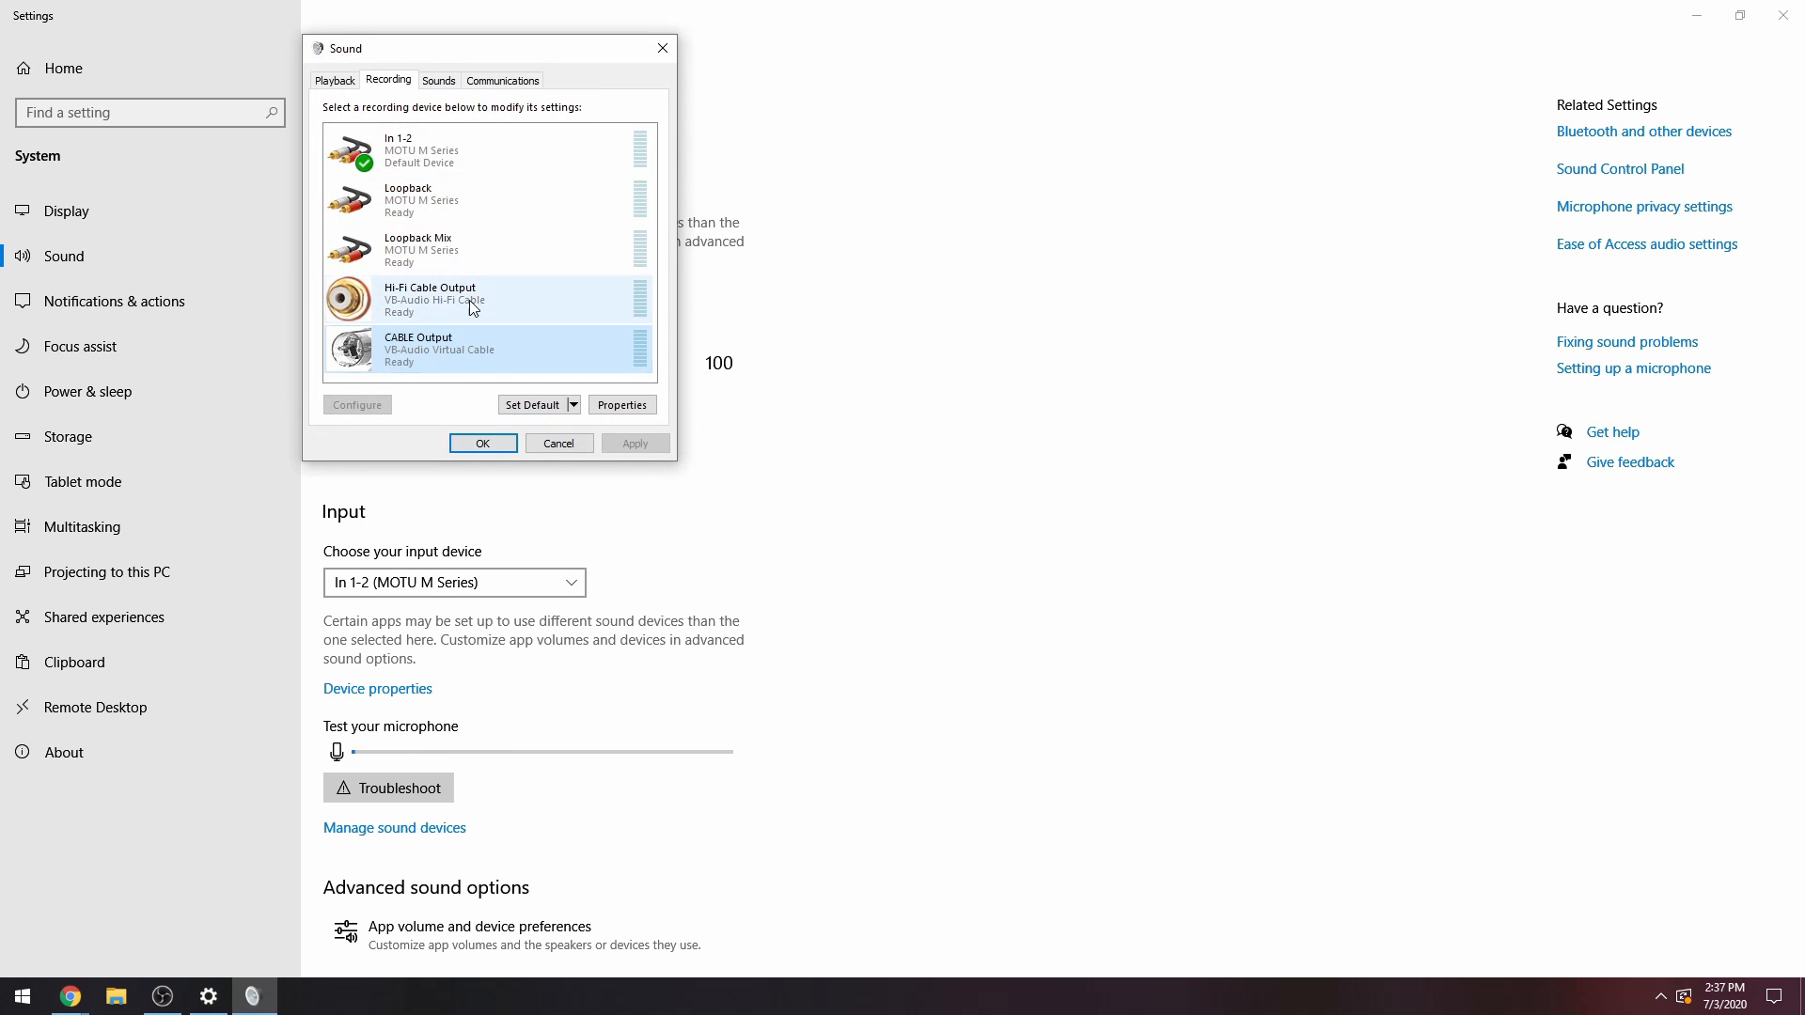
left_click_drag(516, 48, 957, 42)
left_click(932, 437)
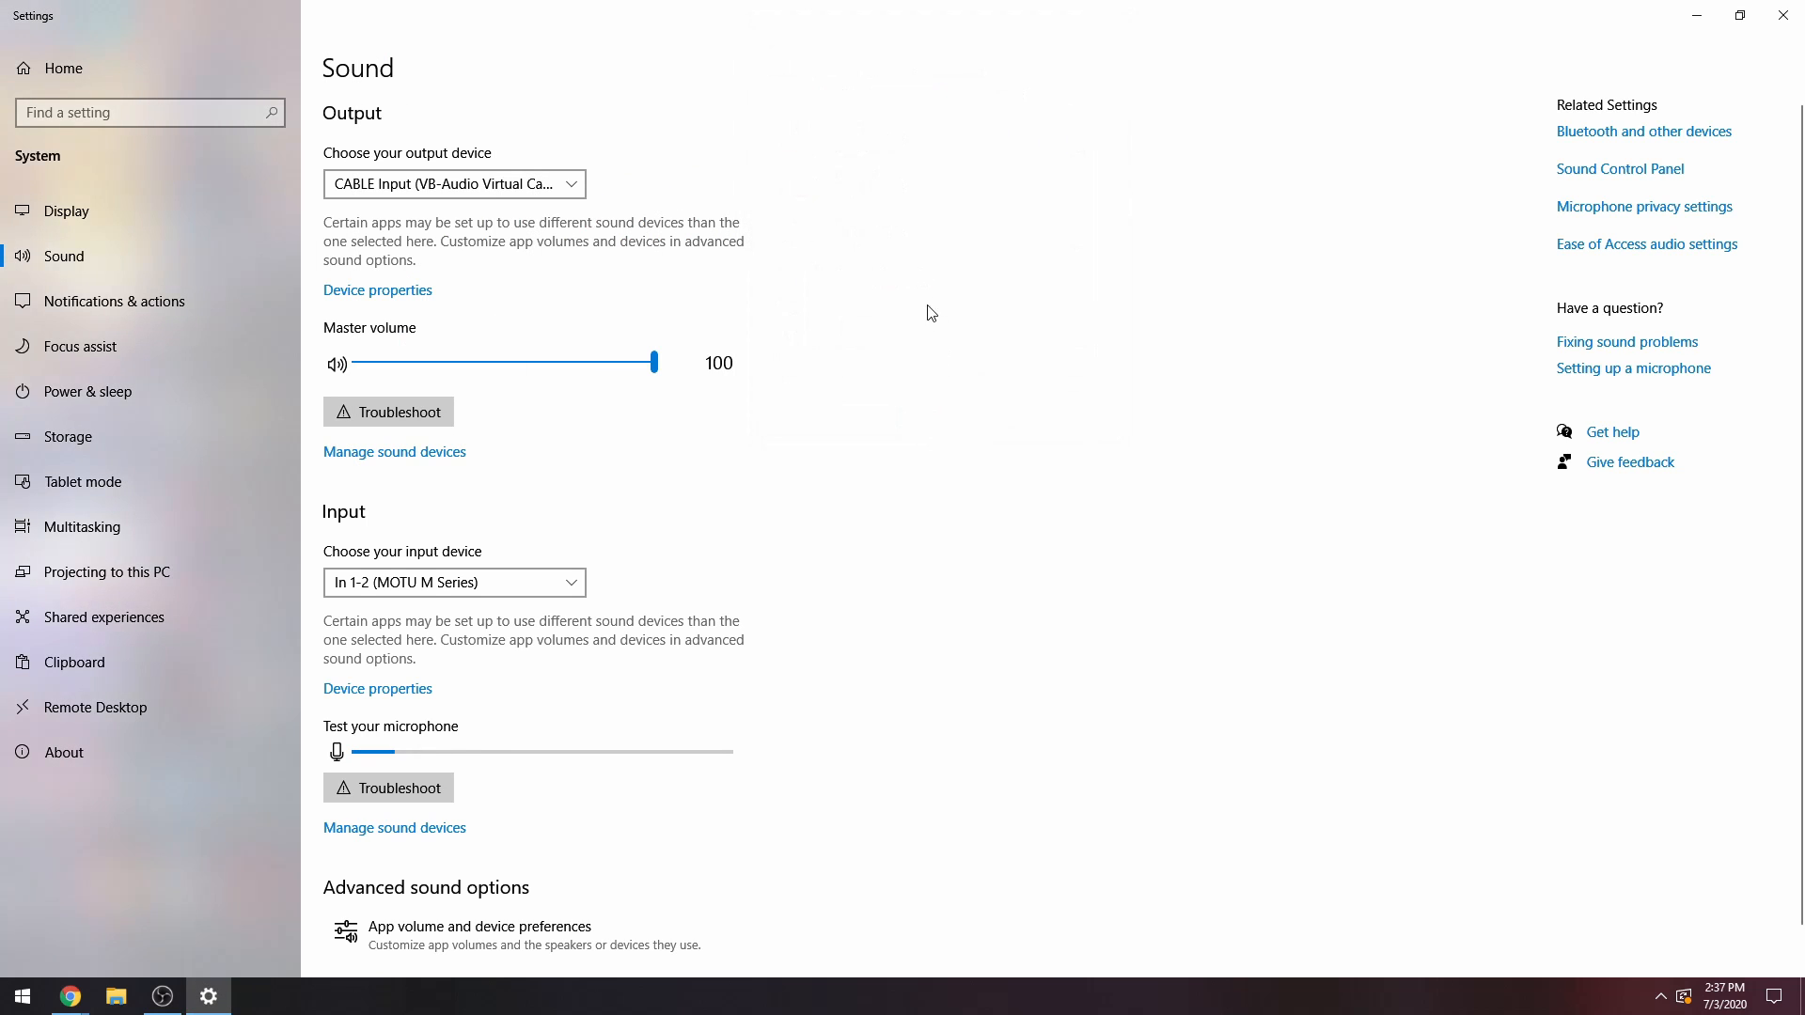
Open the Sound Control Panel, check that CABLE Input is the default playback device, and close the dialog.
left_click(1617, 175)
left_click_drag(207, 75, 705, 84)
left_click(742, 273)
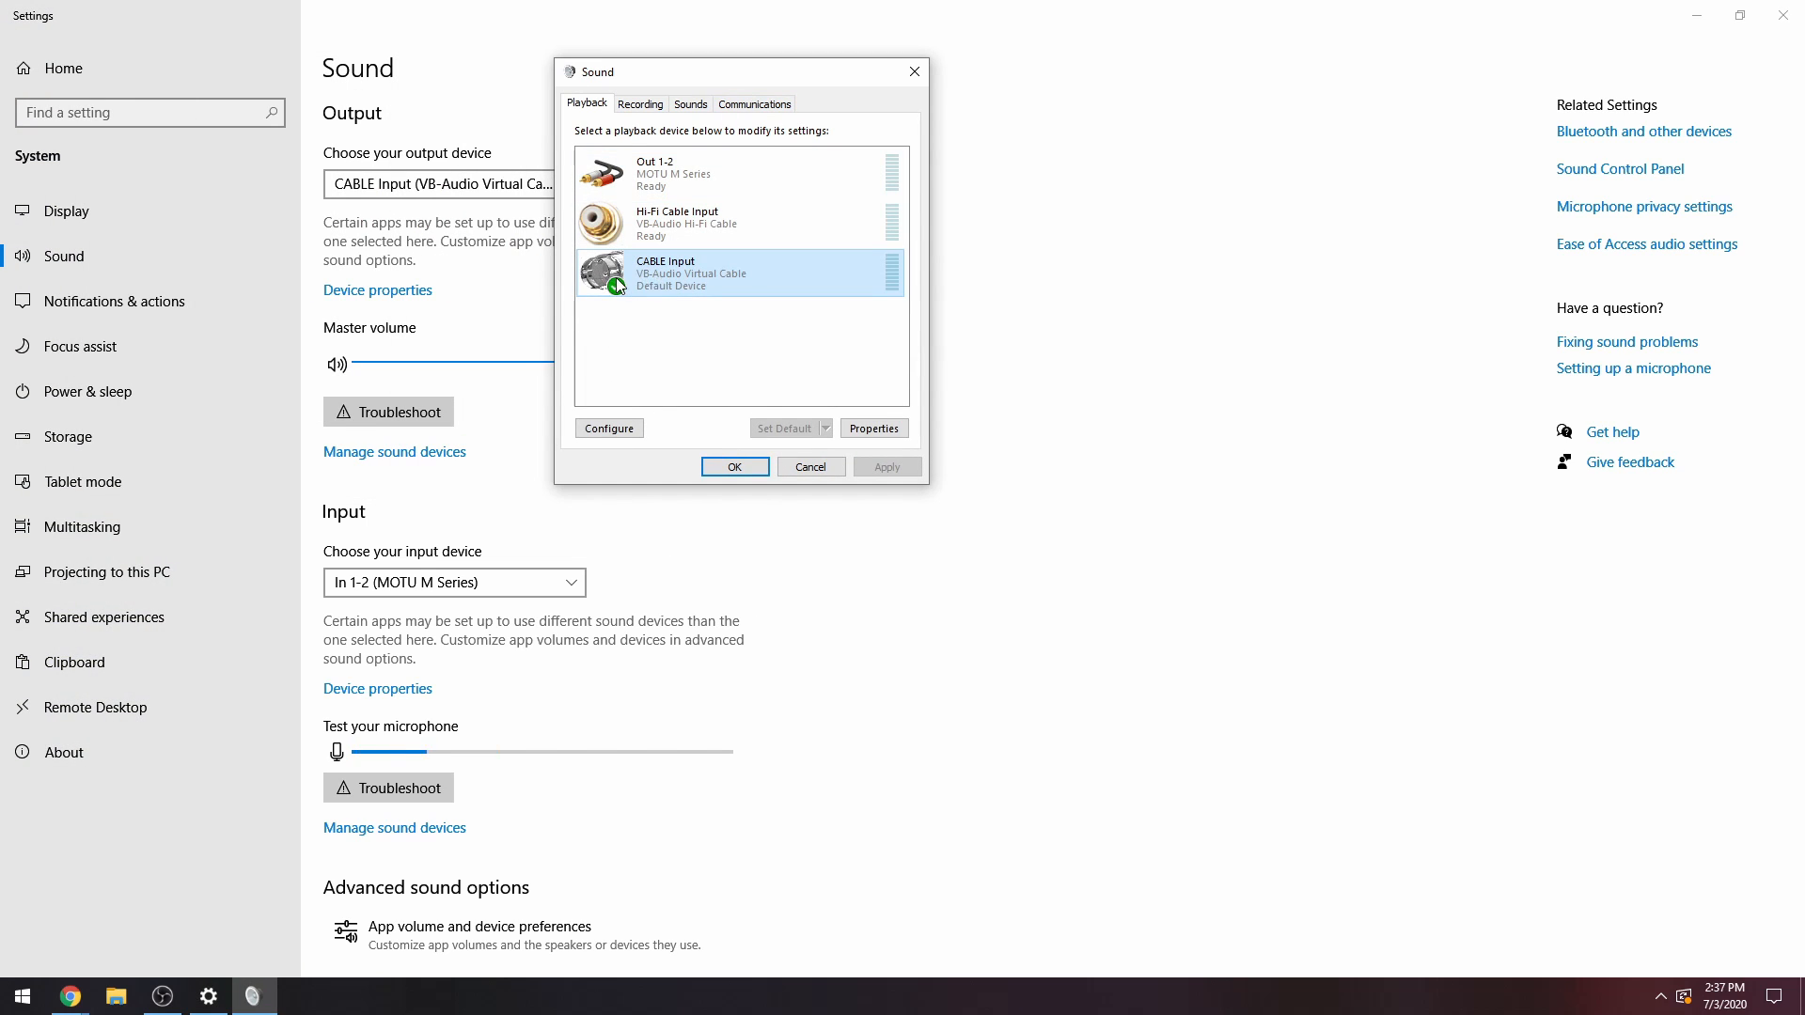
left_click(734, 466)
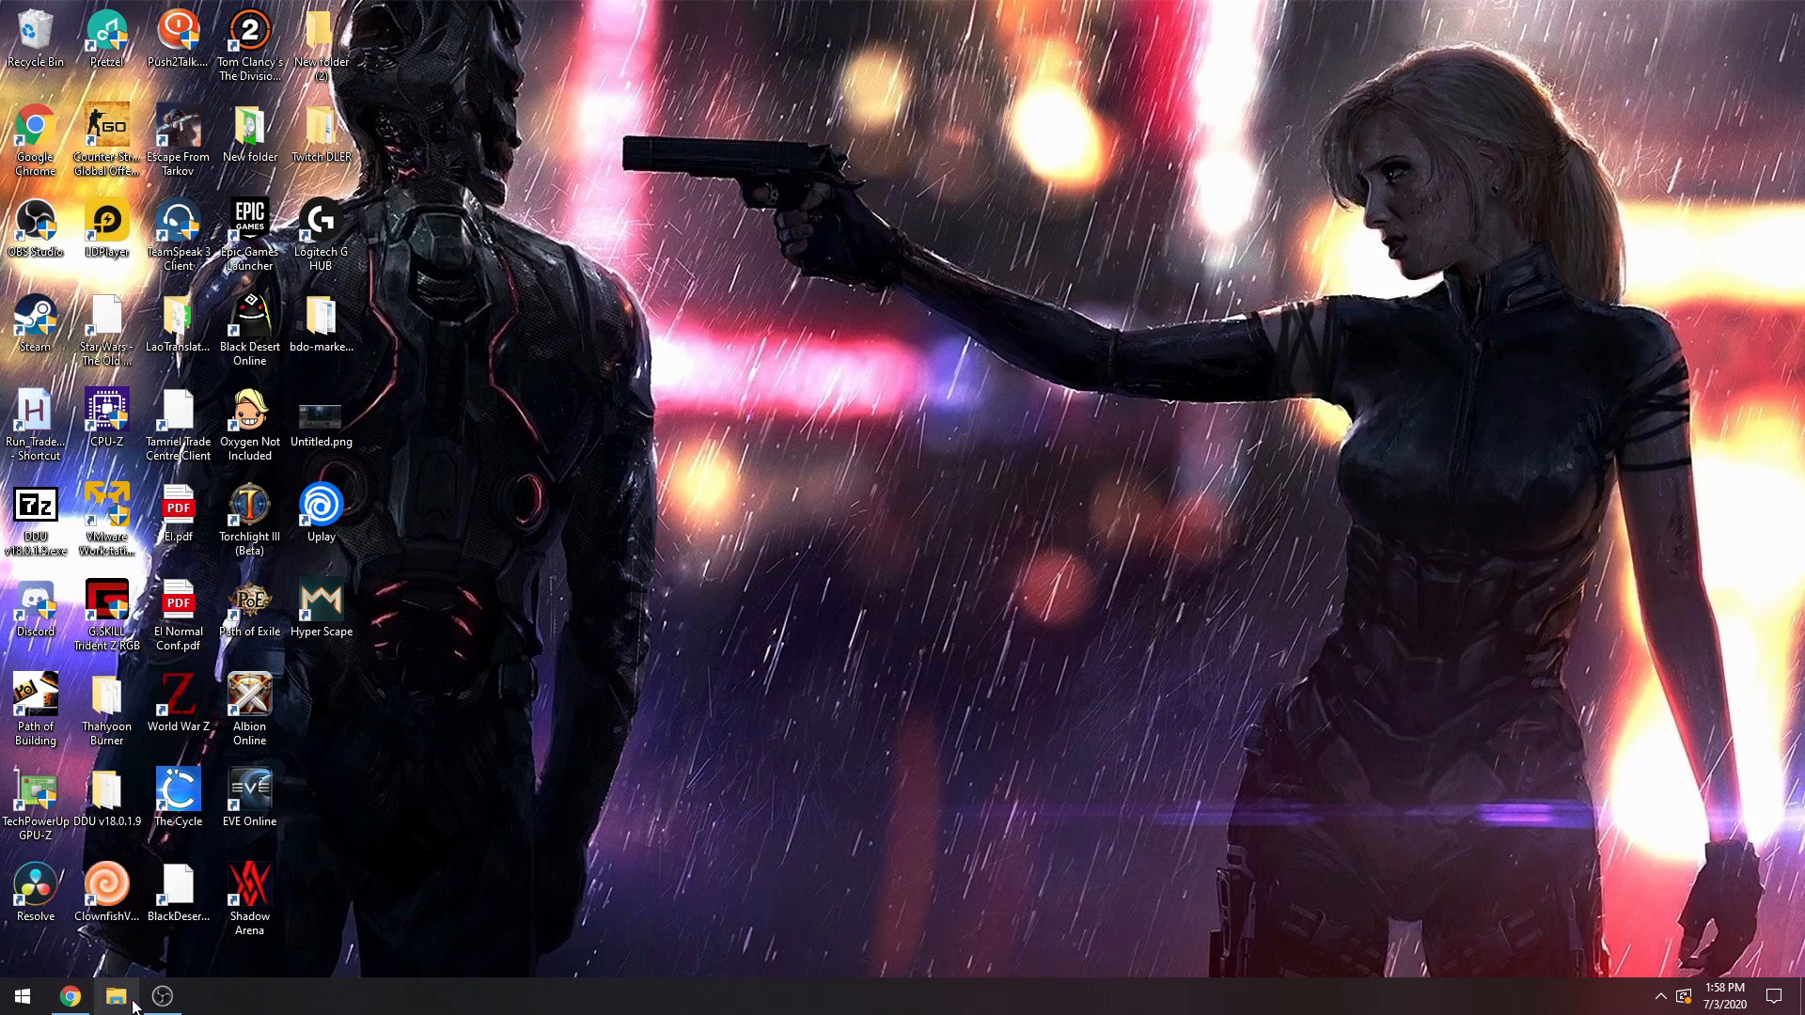
Switch to OBS and review the desktop and microphone device assignments in the audio settings, keeping CABLE Input for Desktop Audio 2.
left_click(161, 996)
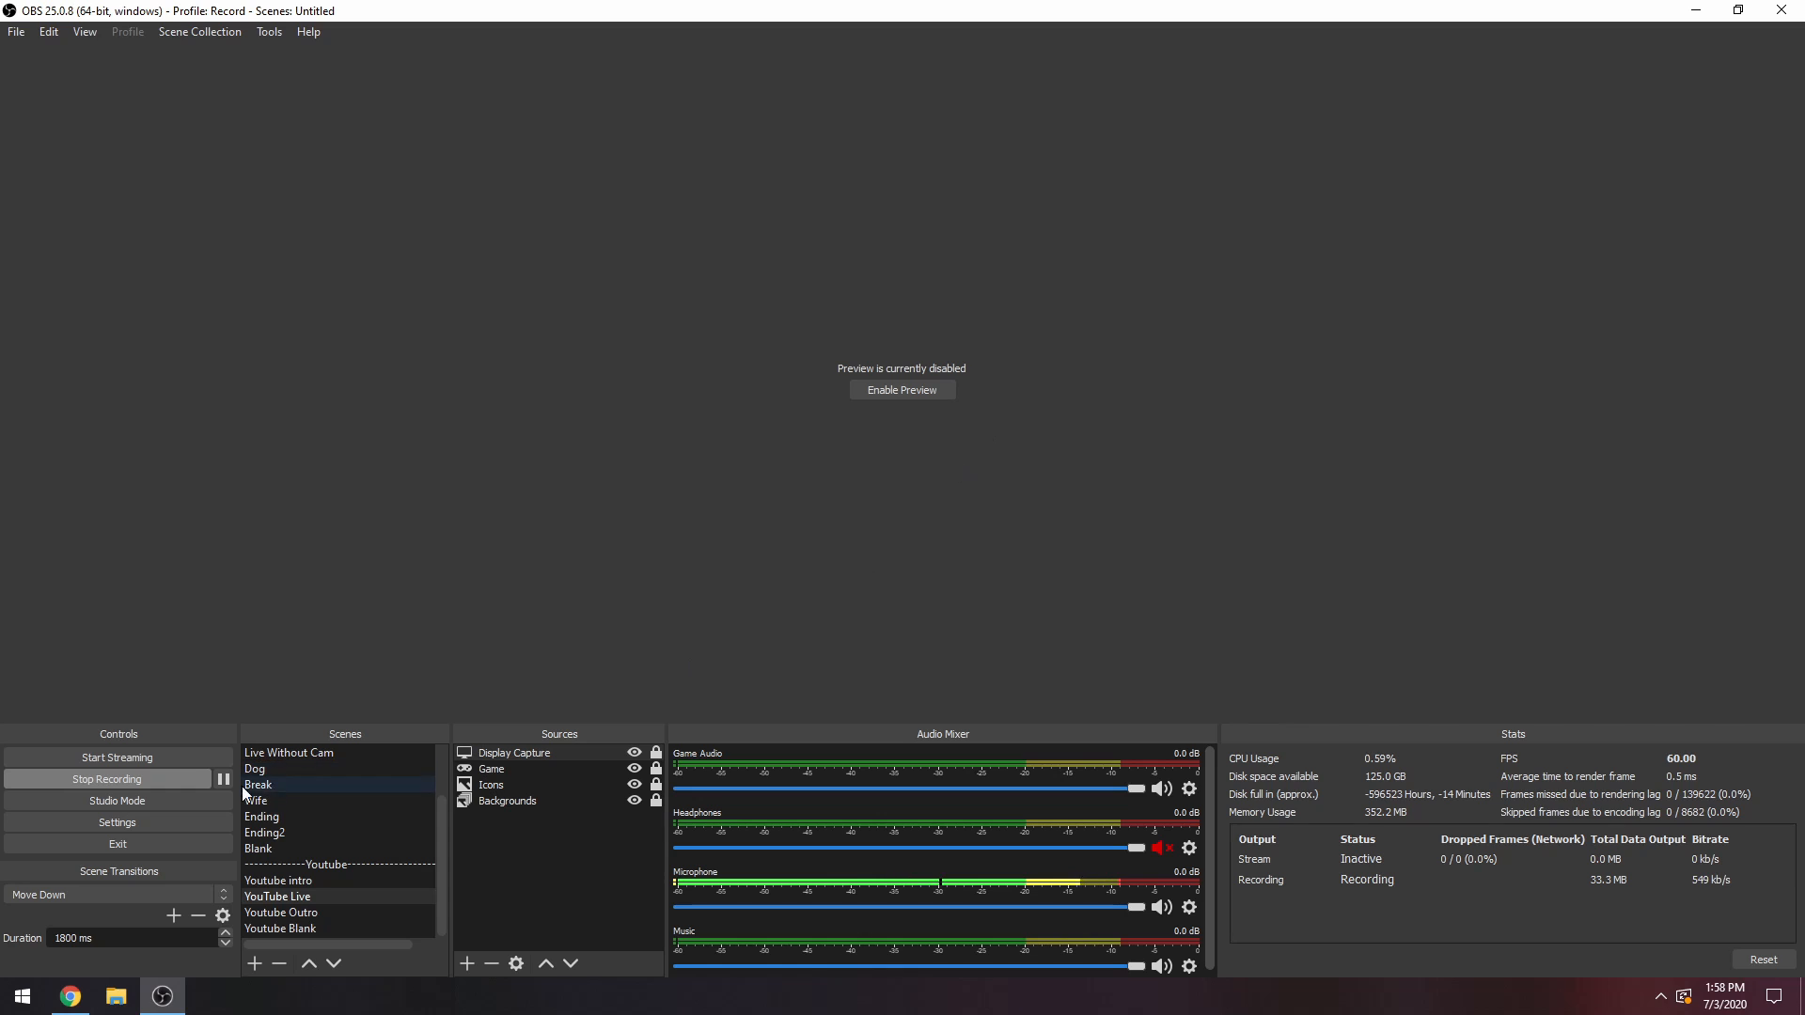
left_click(127, 823)
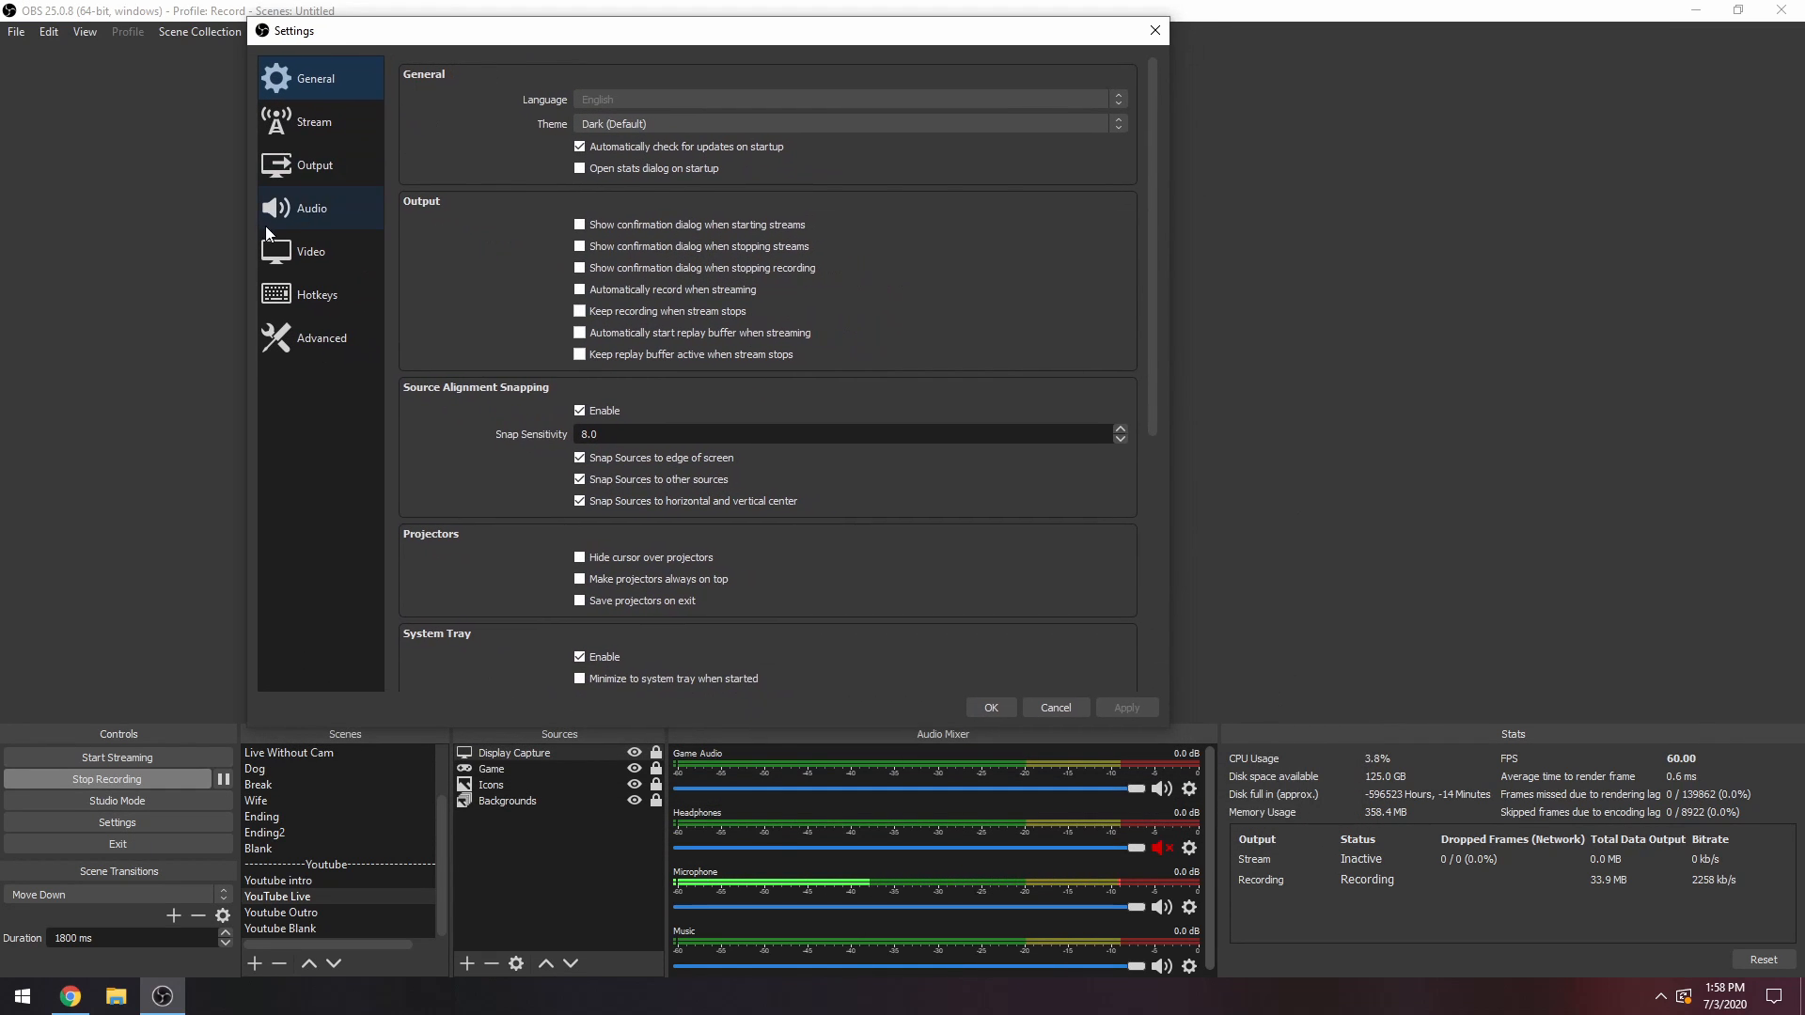
left_click(321, 168)
left_click(321, 201)
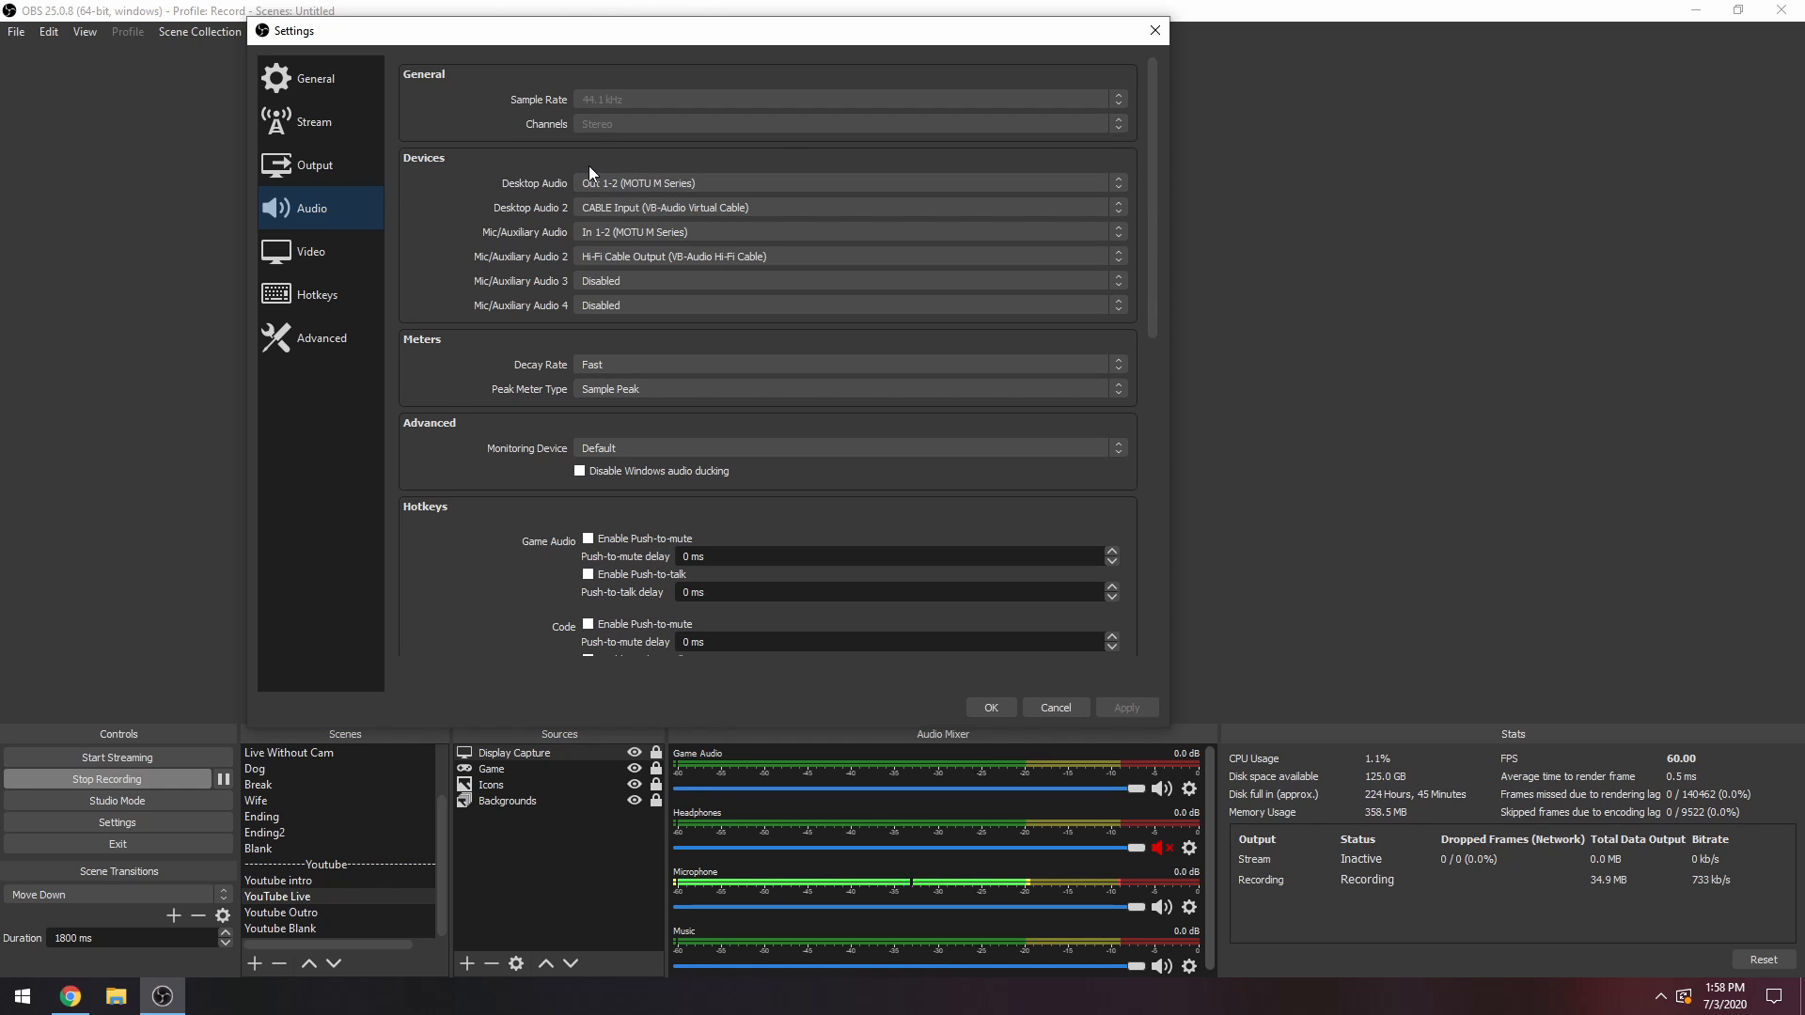
left_click_drag(662, 38, 563, 21)
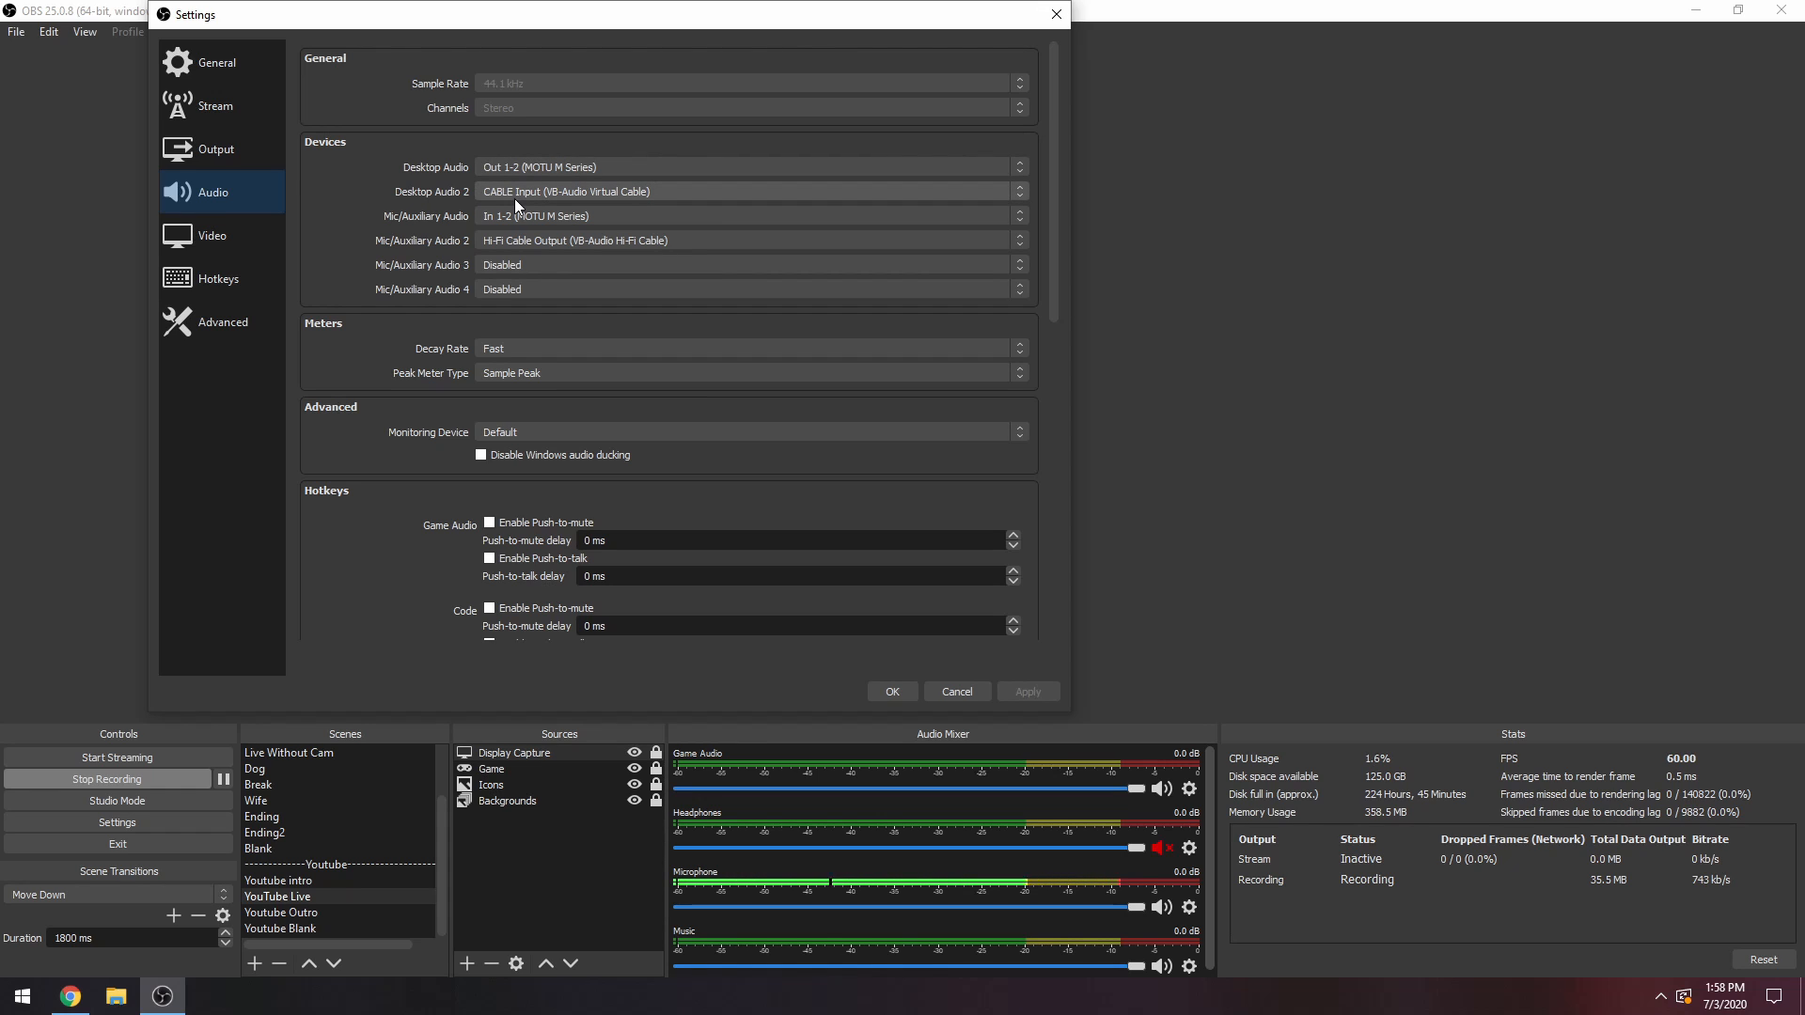
left_click(539, 191)
left_click(512, 238)
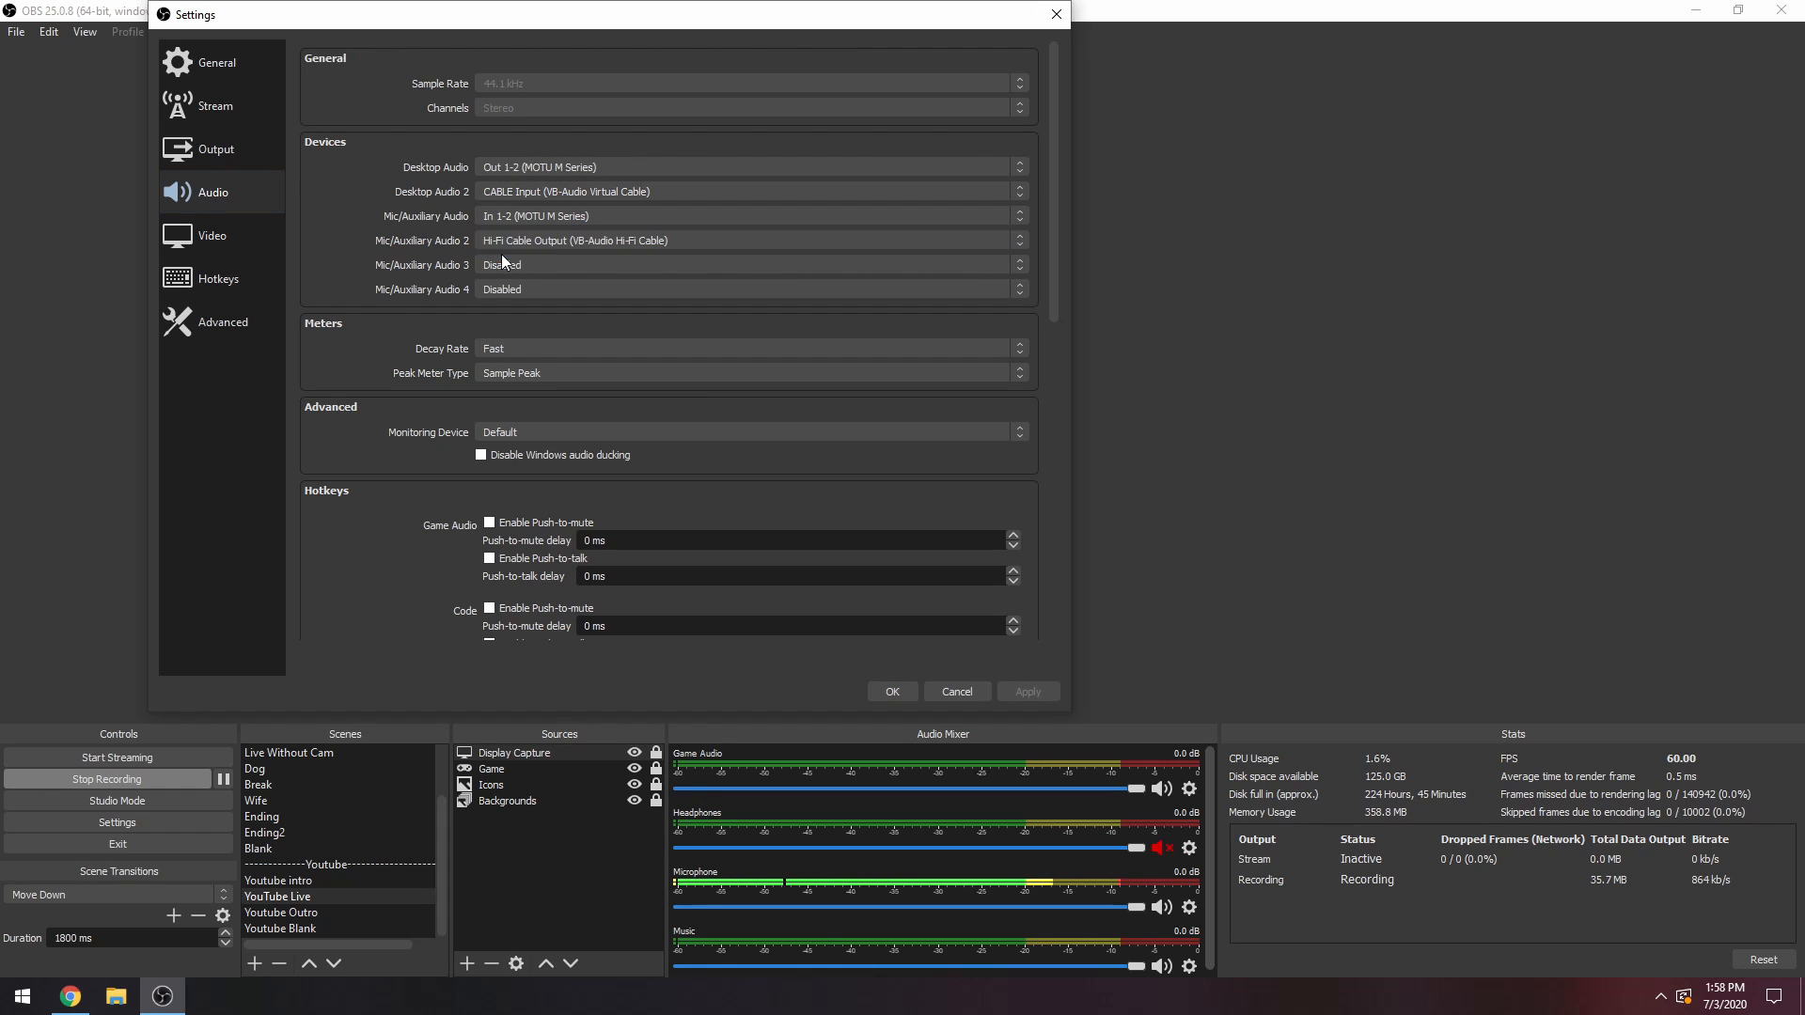
left_click(890, 692)
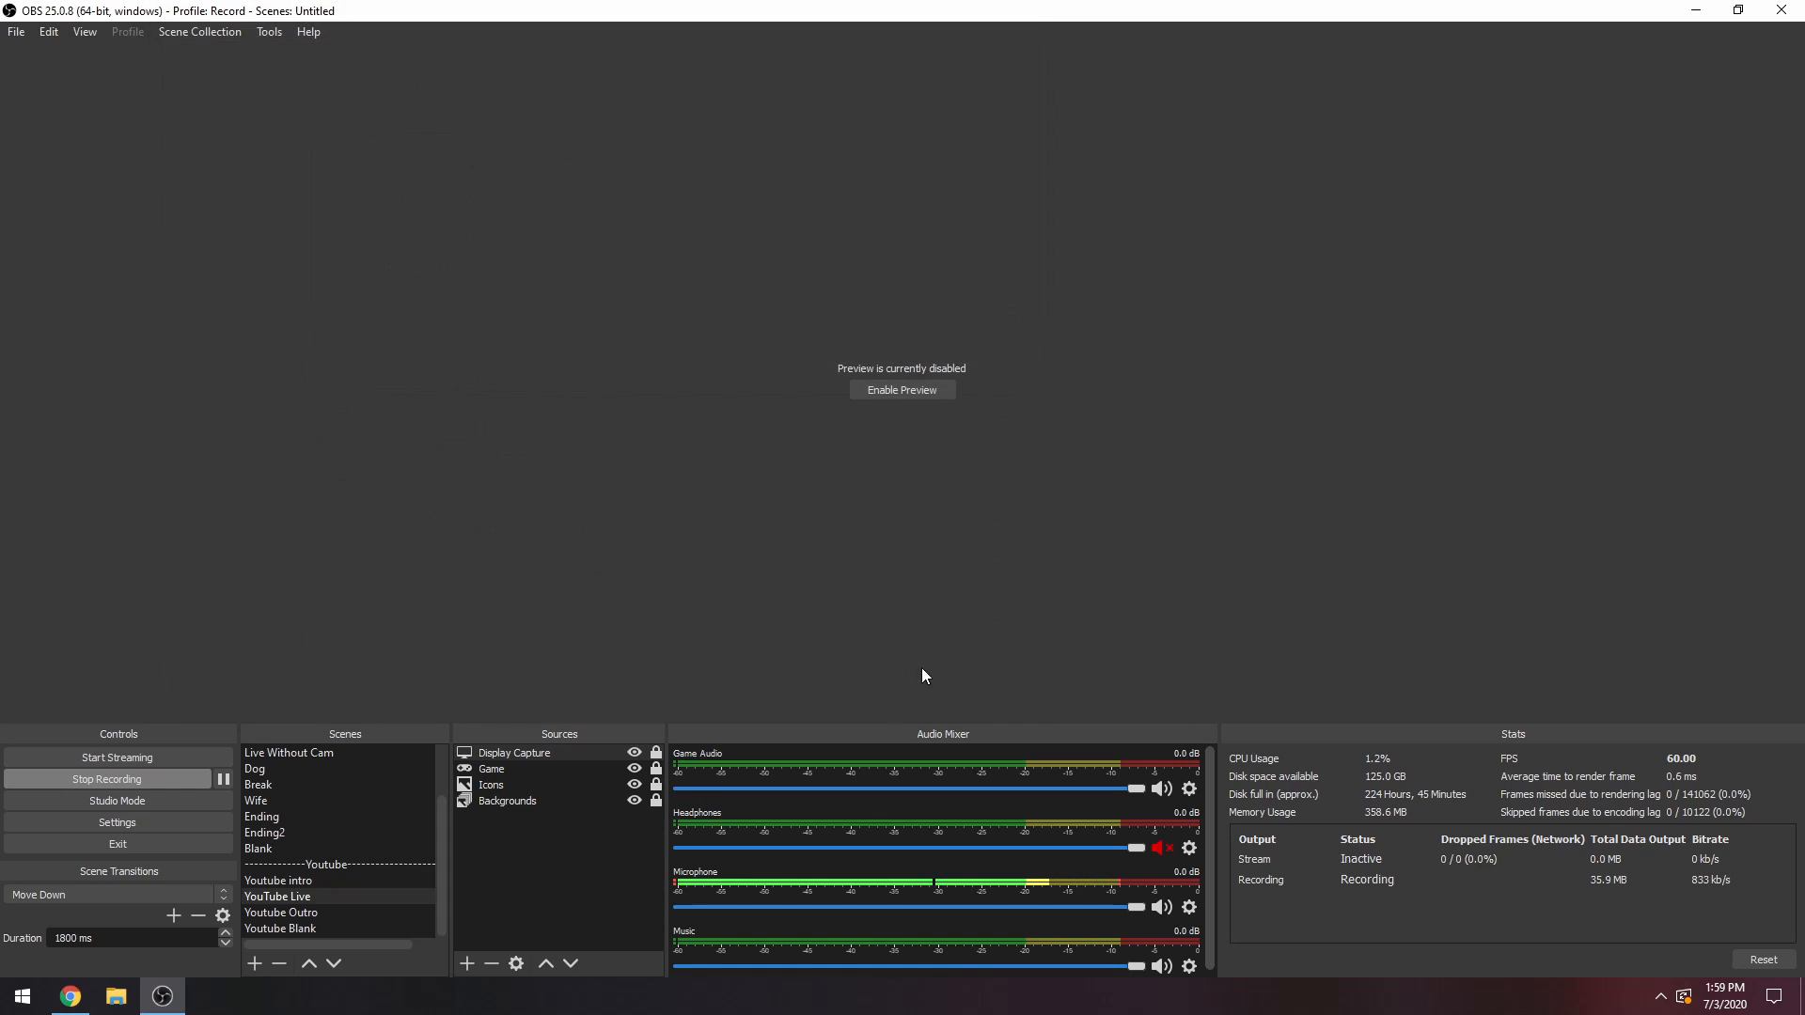
Check which device the Headphones source uses in its audio mixer properties.
left_click(1189, 788)
left_click(799, 749)
left_click(1189, 847)
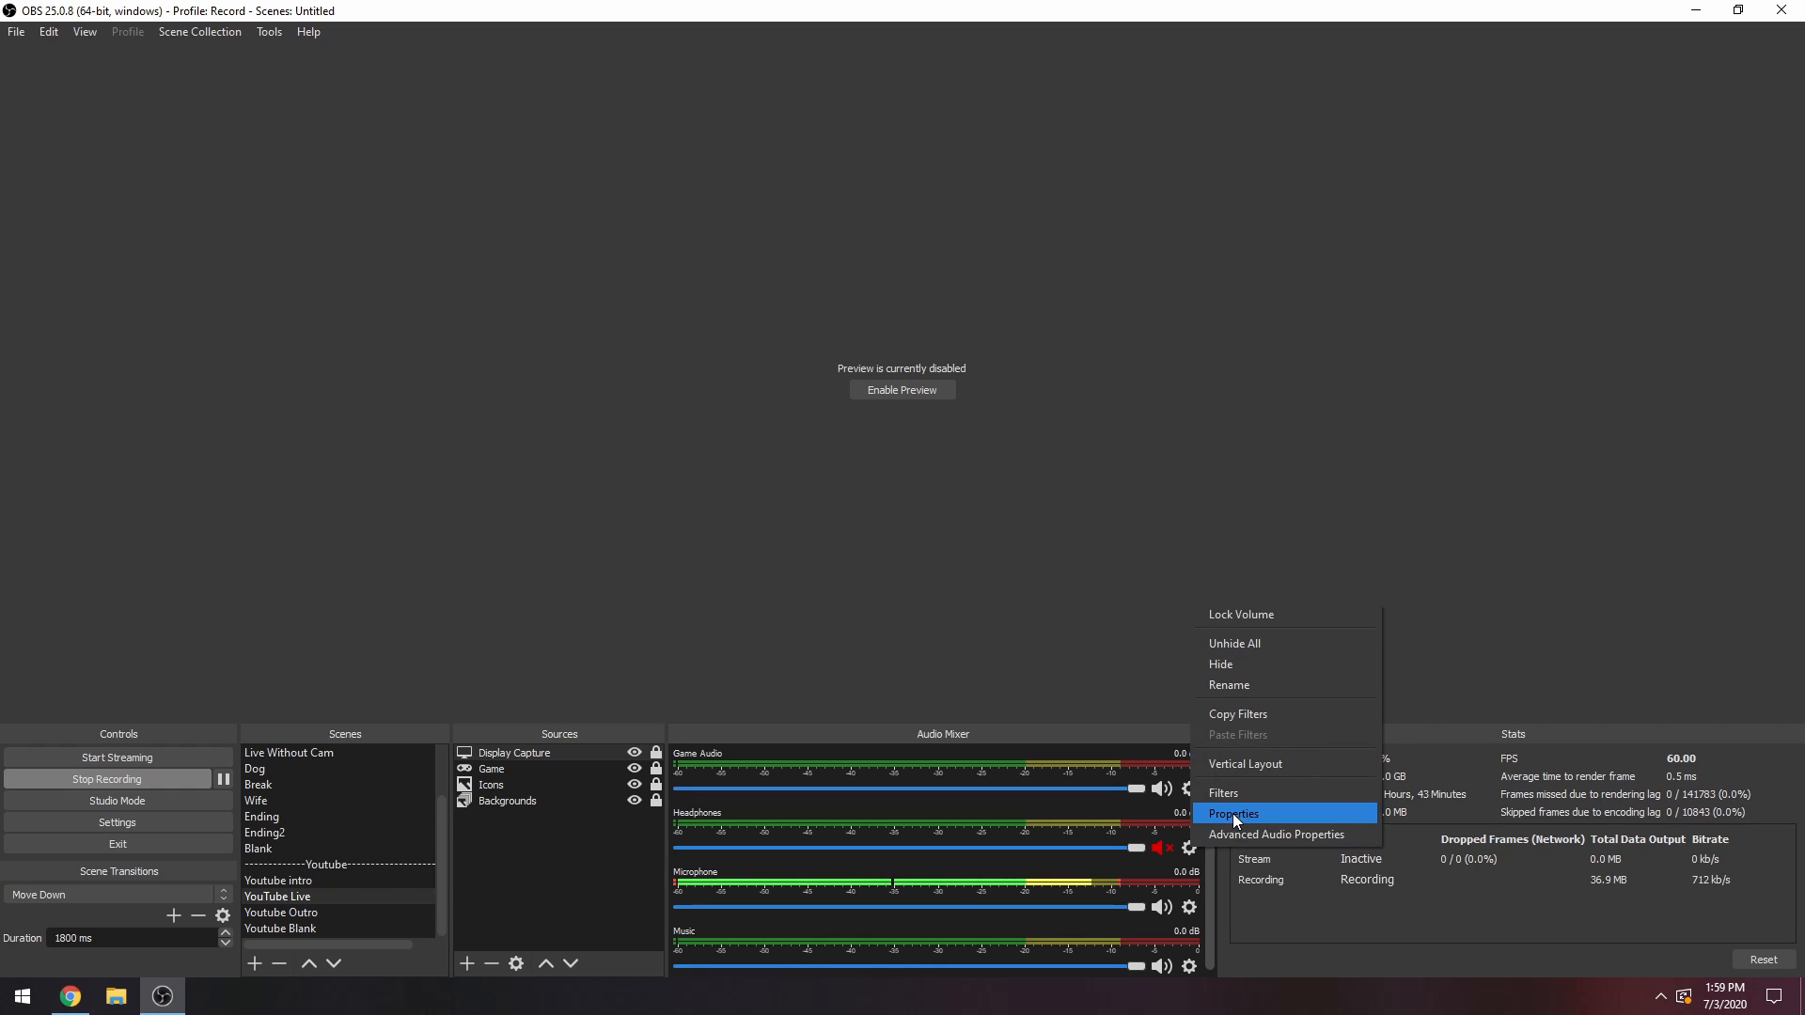
left_click(1232, 814)
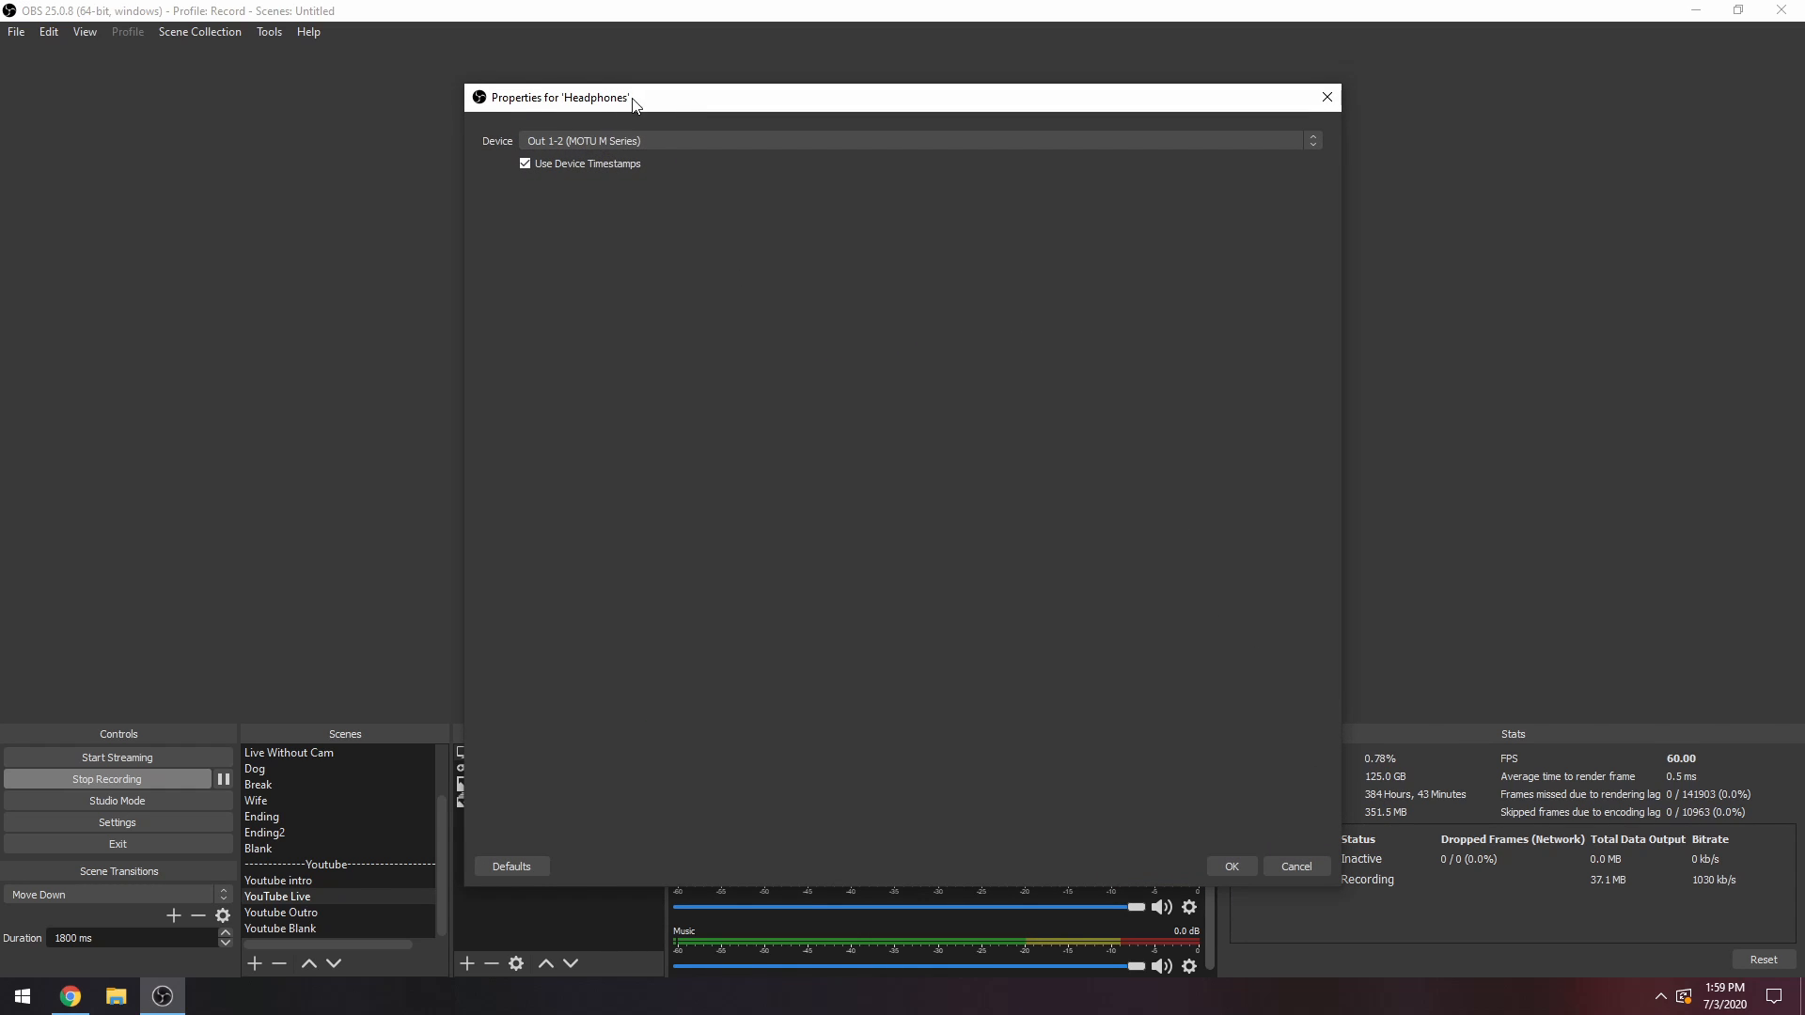
left_click_drag(632, 96, 651, 67)
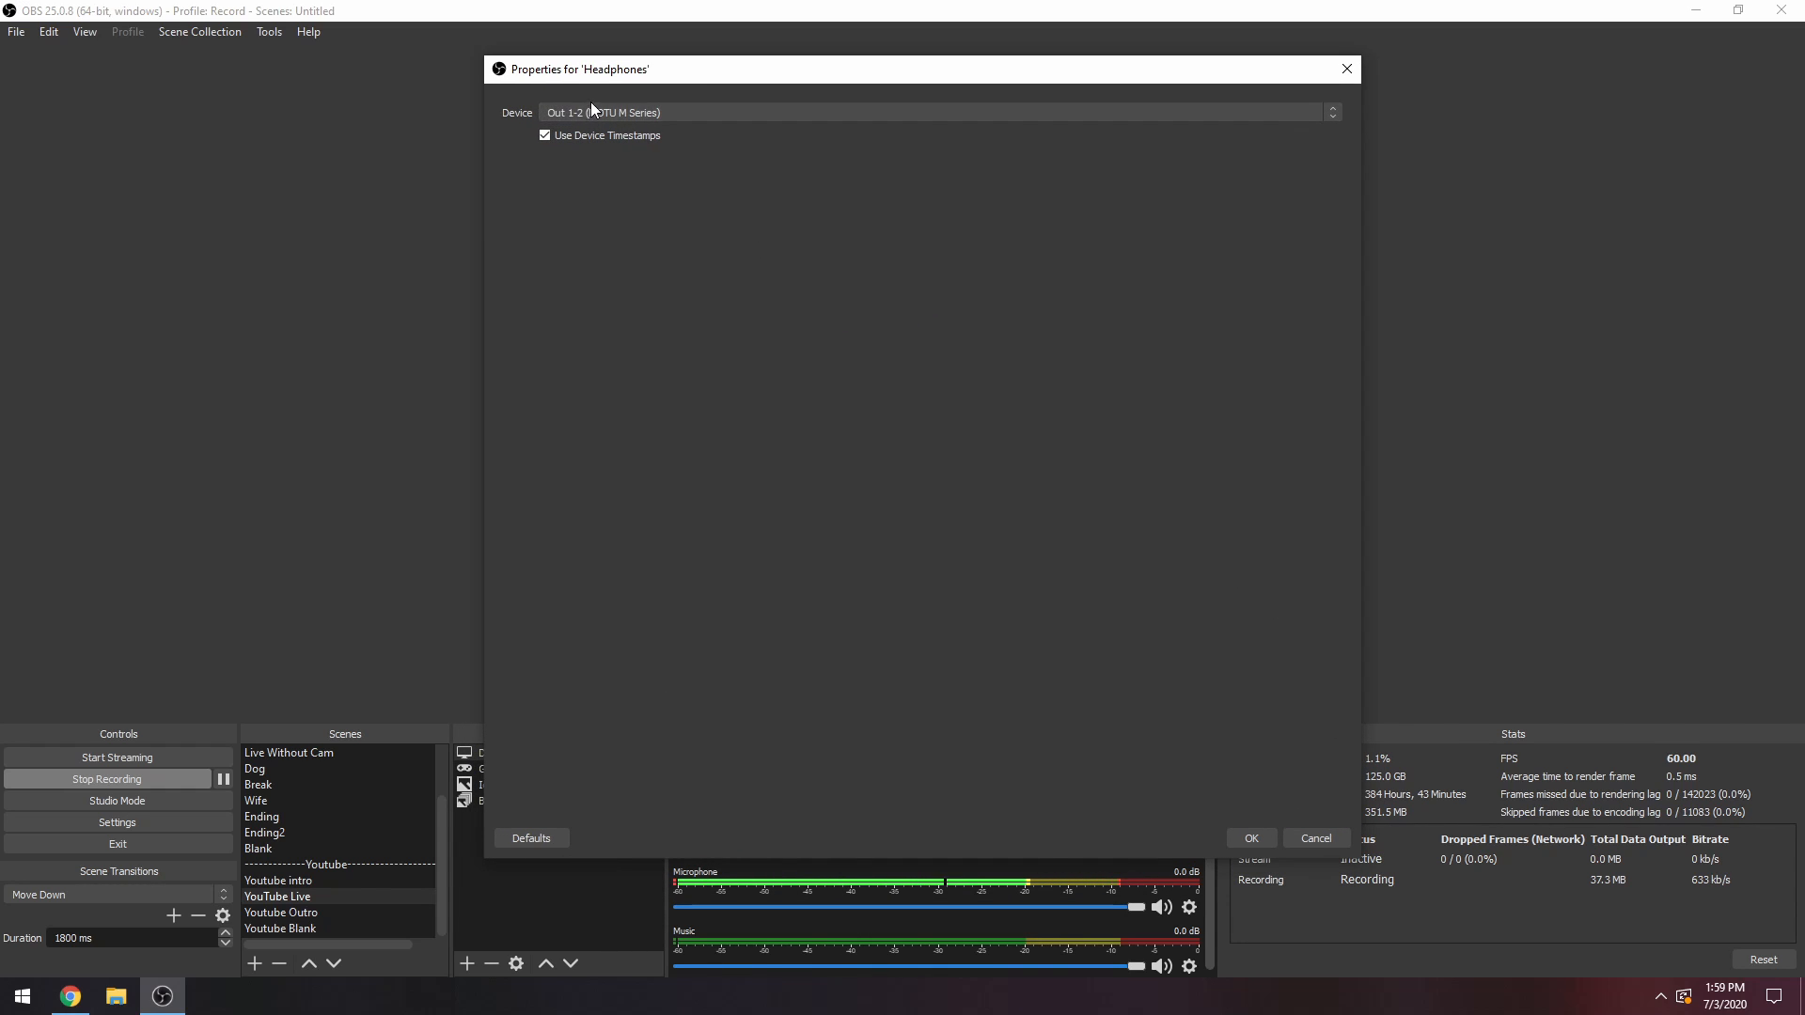
left_click(1251, 837)
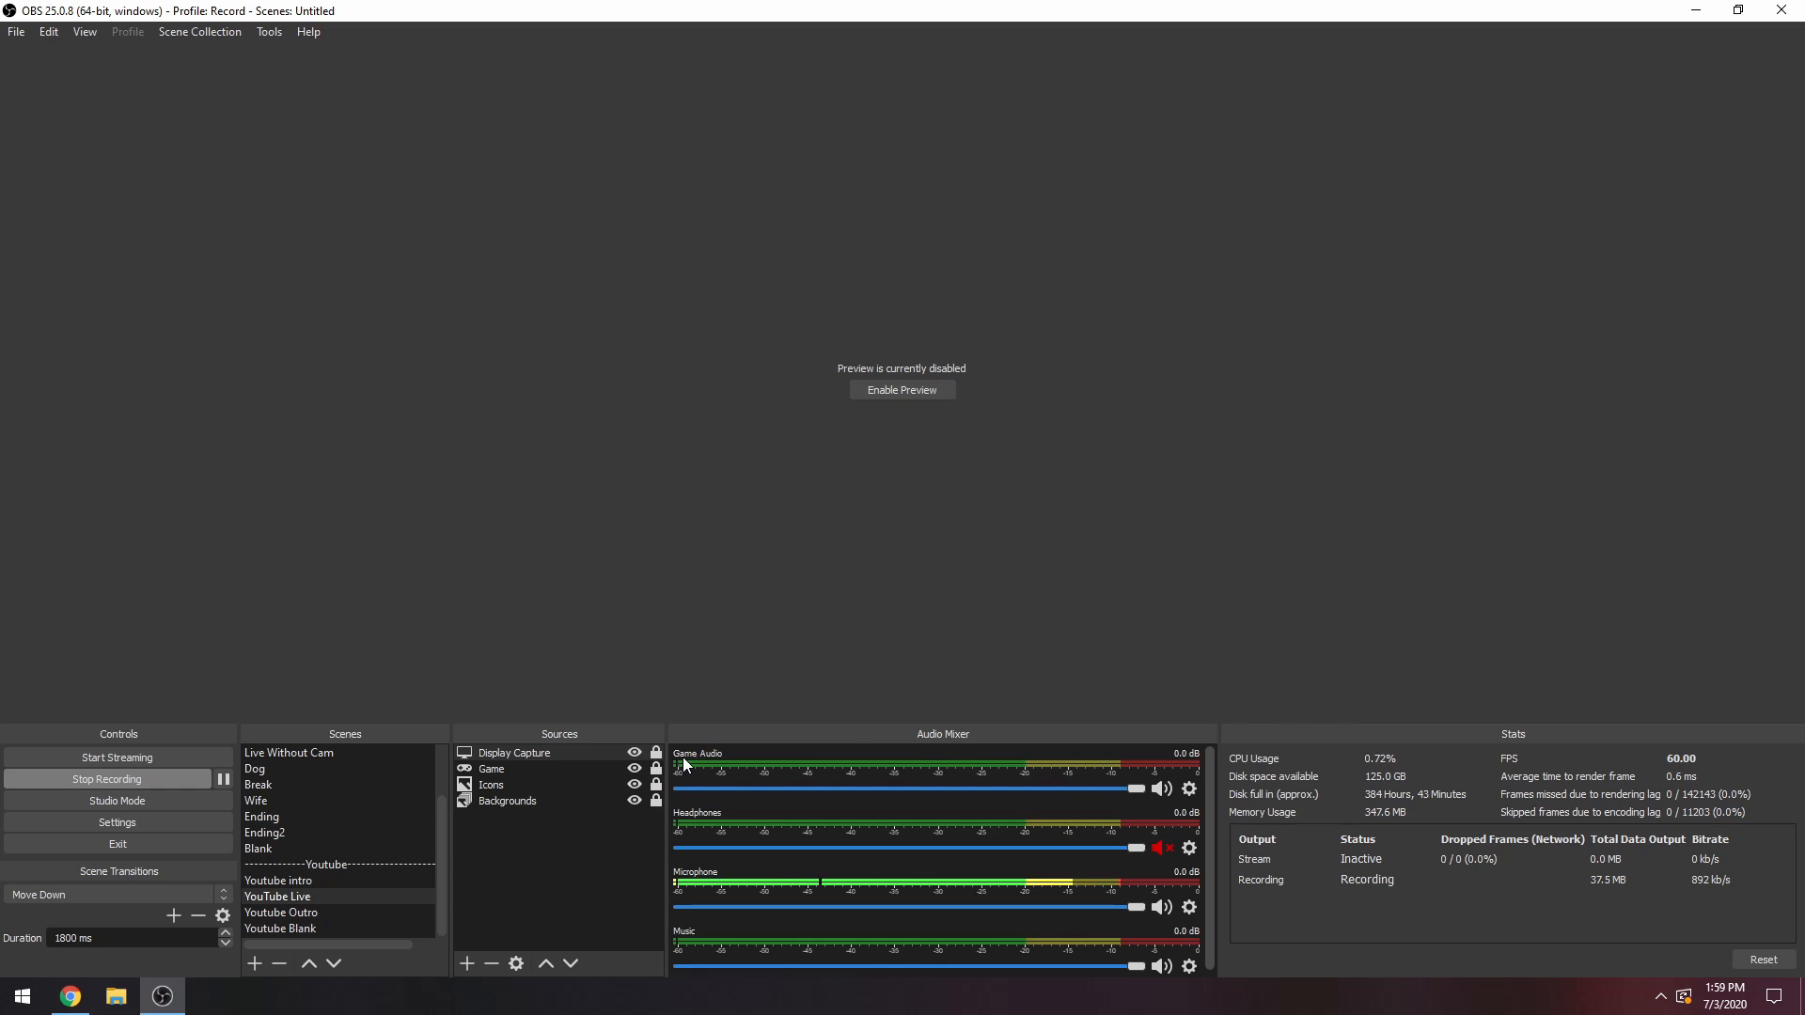
Check which device the Game Audio source uses in its audio mixer properties.
left_click(1189, 790)
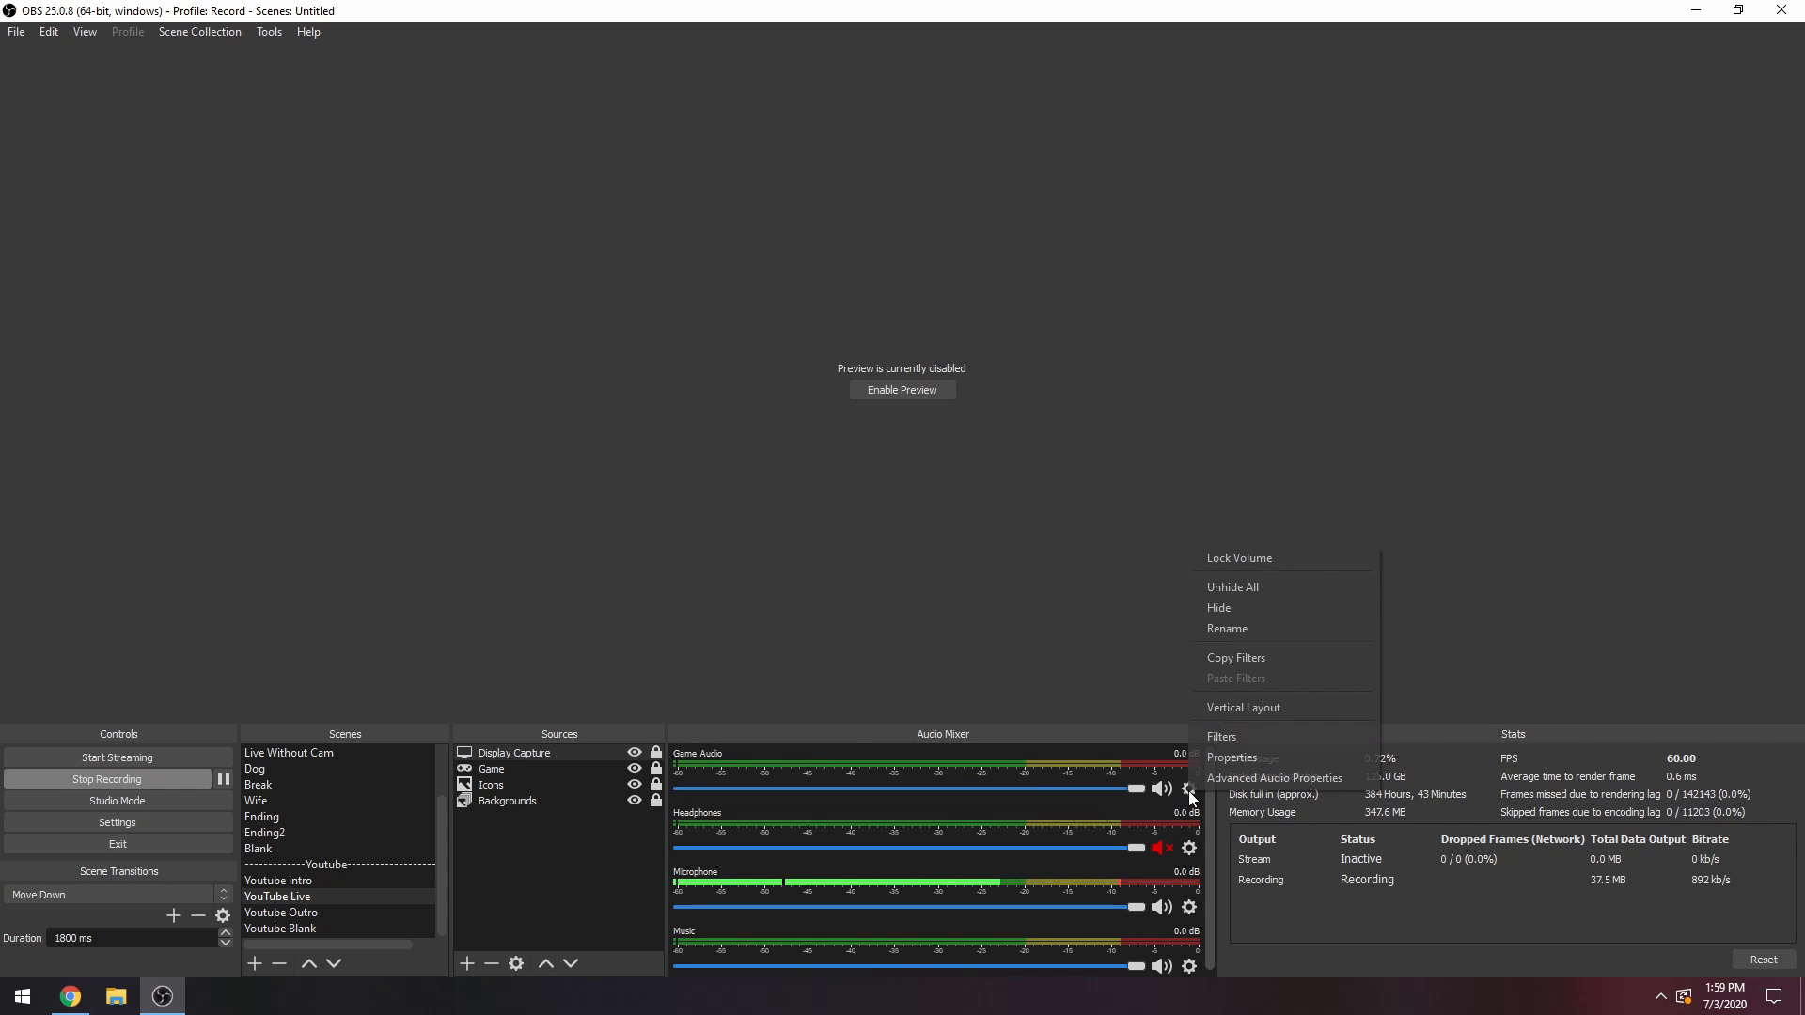
left_click(1225, 757)
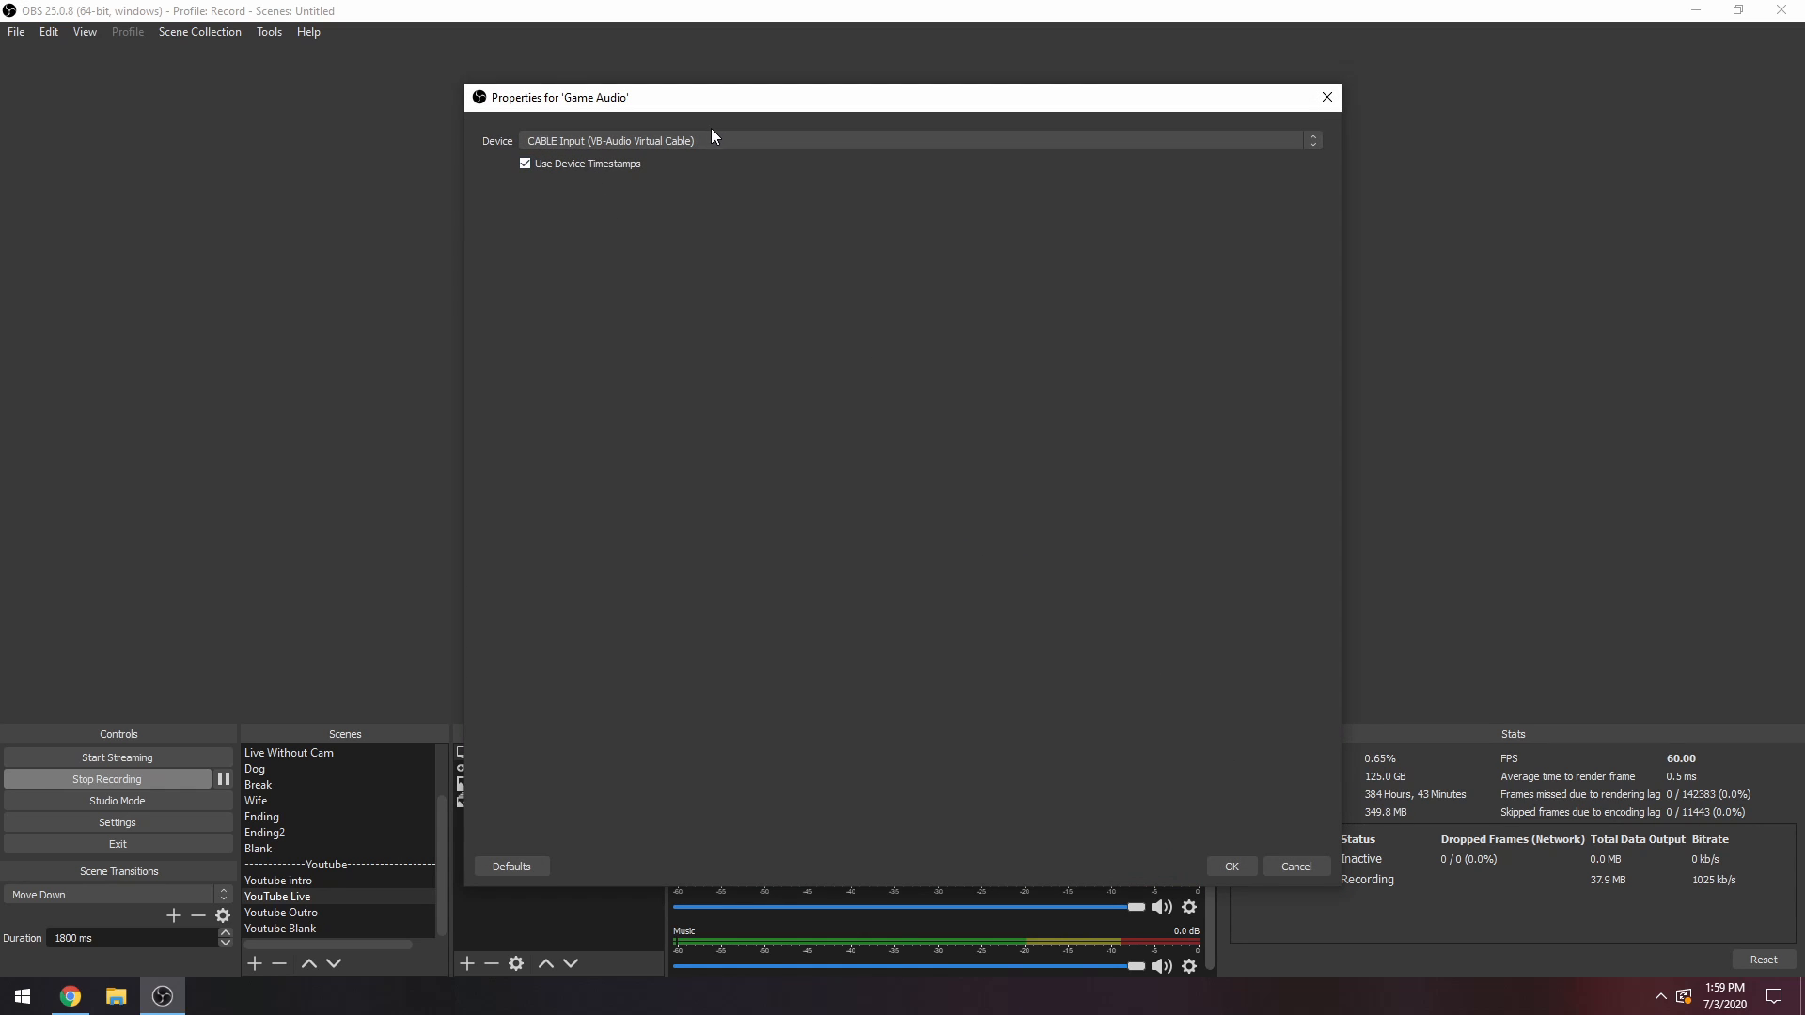
left_click(1233, 866)
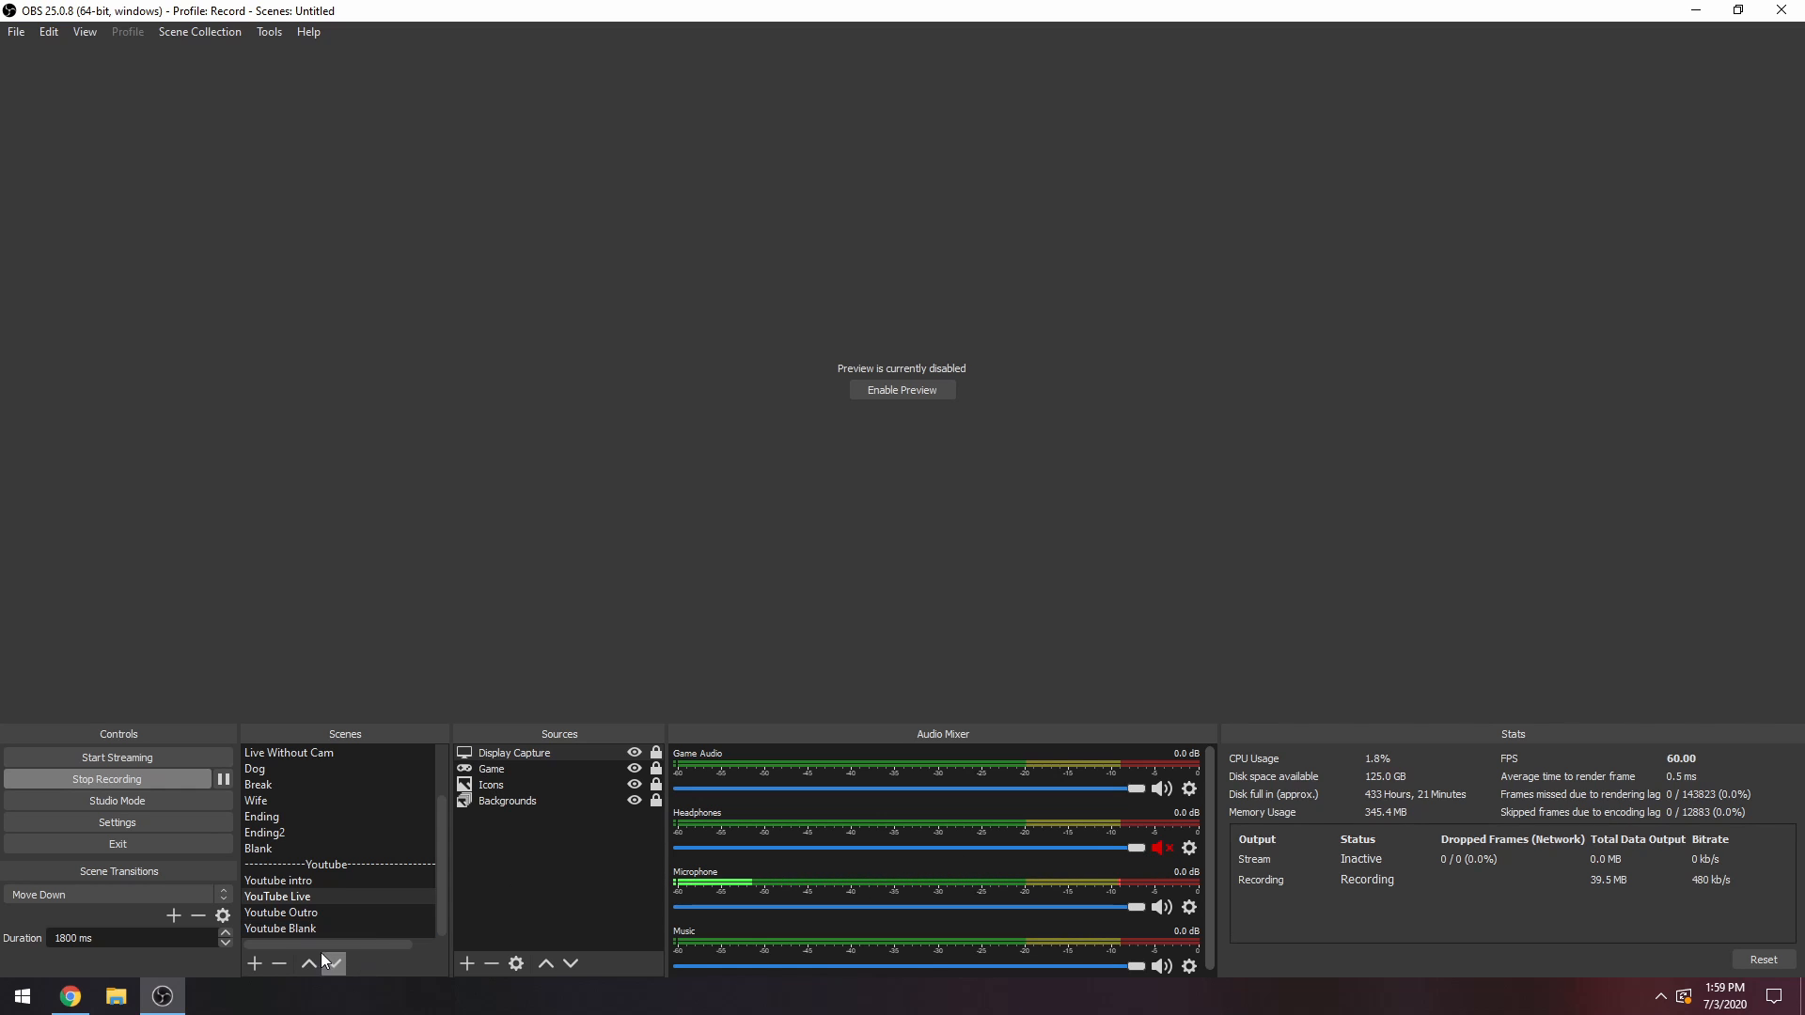
Play the Black Desert Online video in Chrome, and return to OBS to unmute the Headphones source.
left_click(70, 997)
left_click(126, 833)
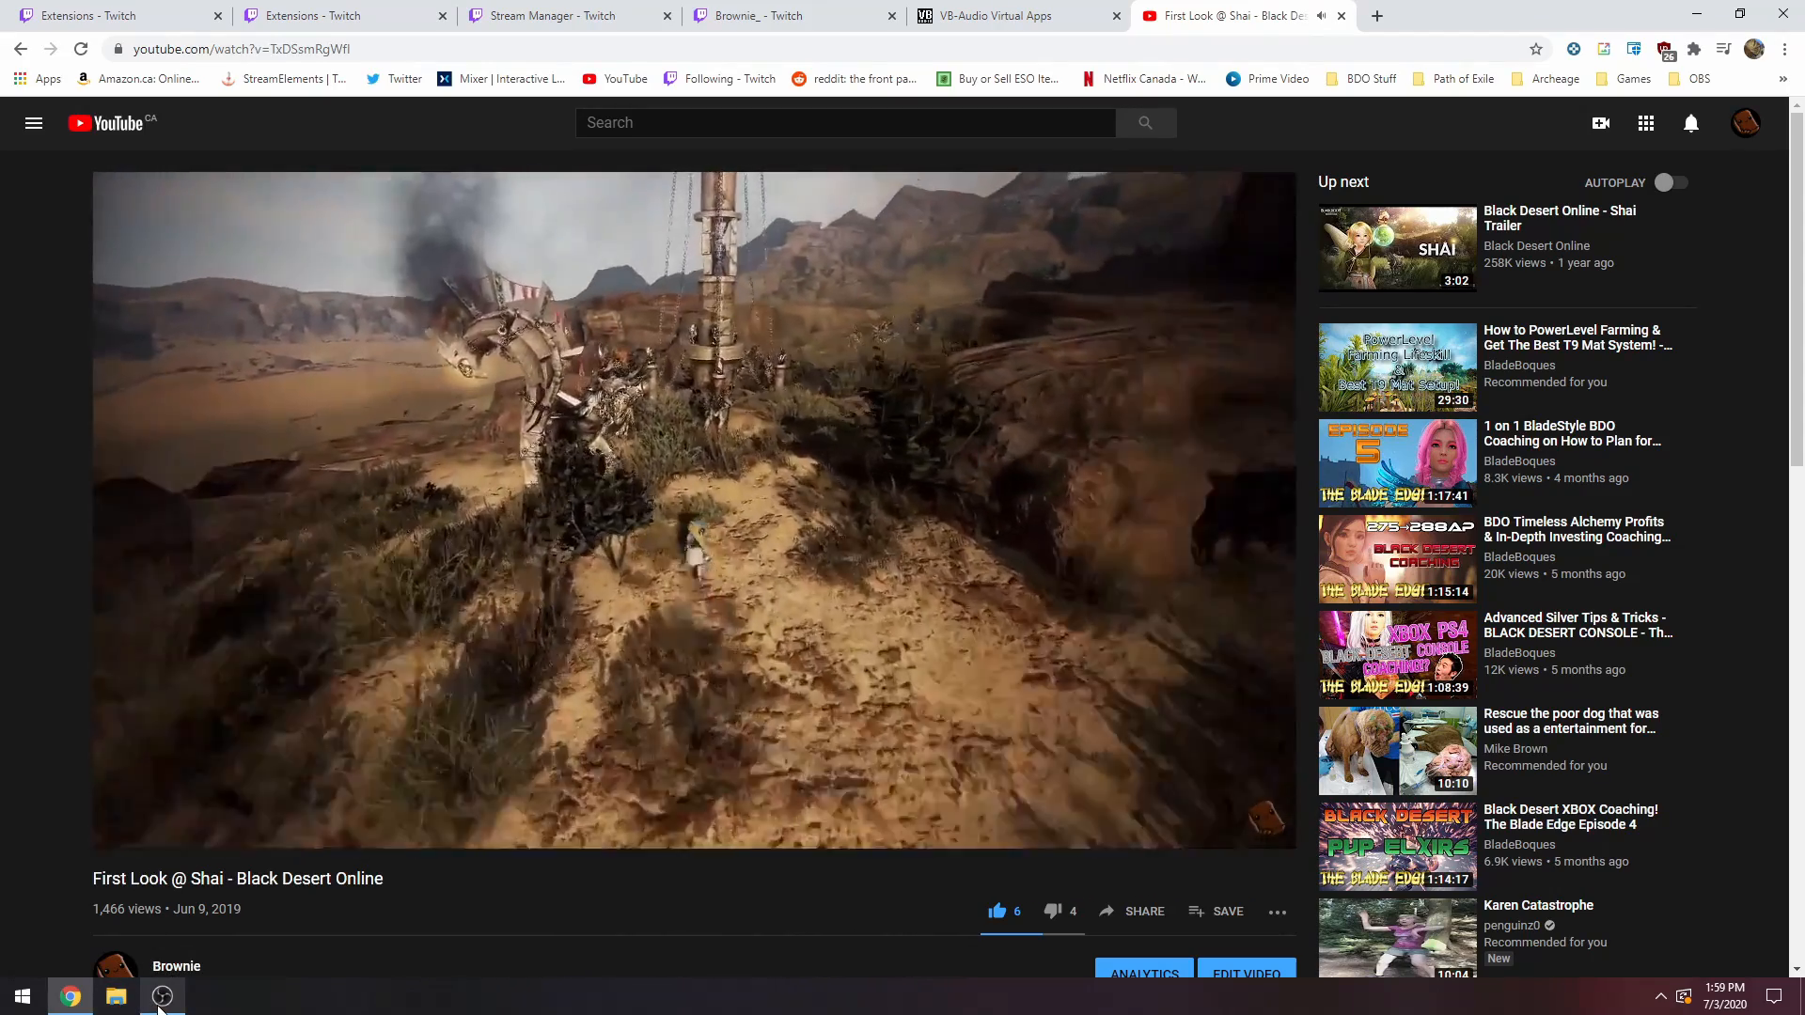
mouse_move(160, 1007)
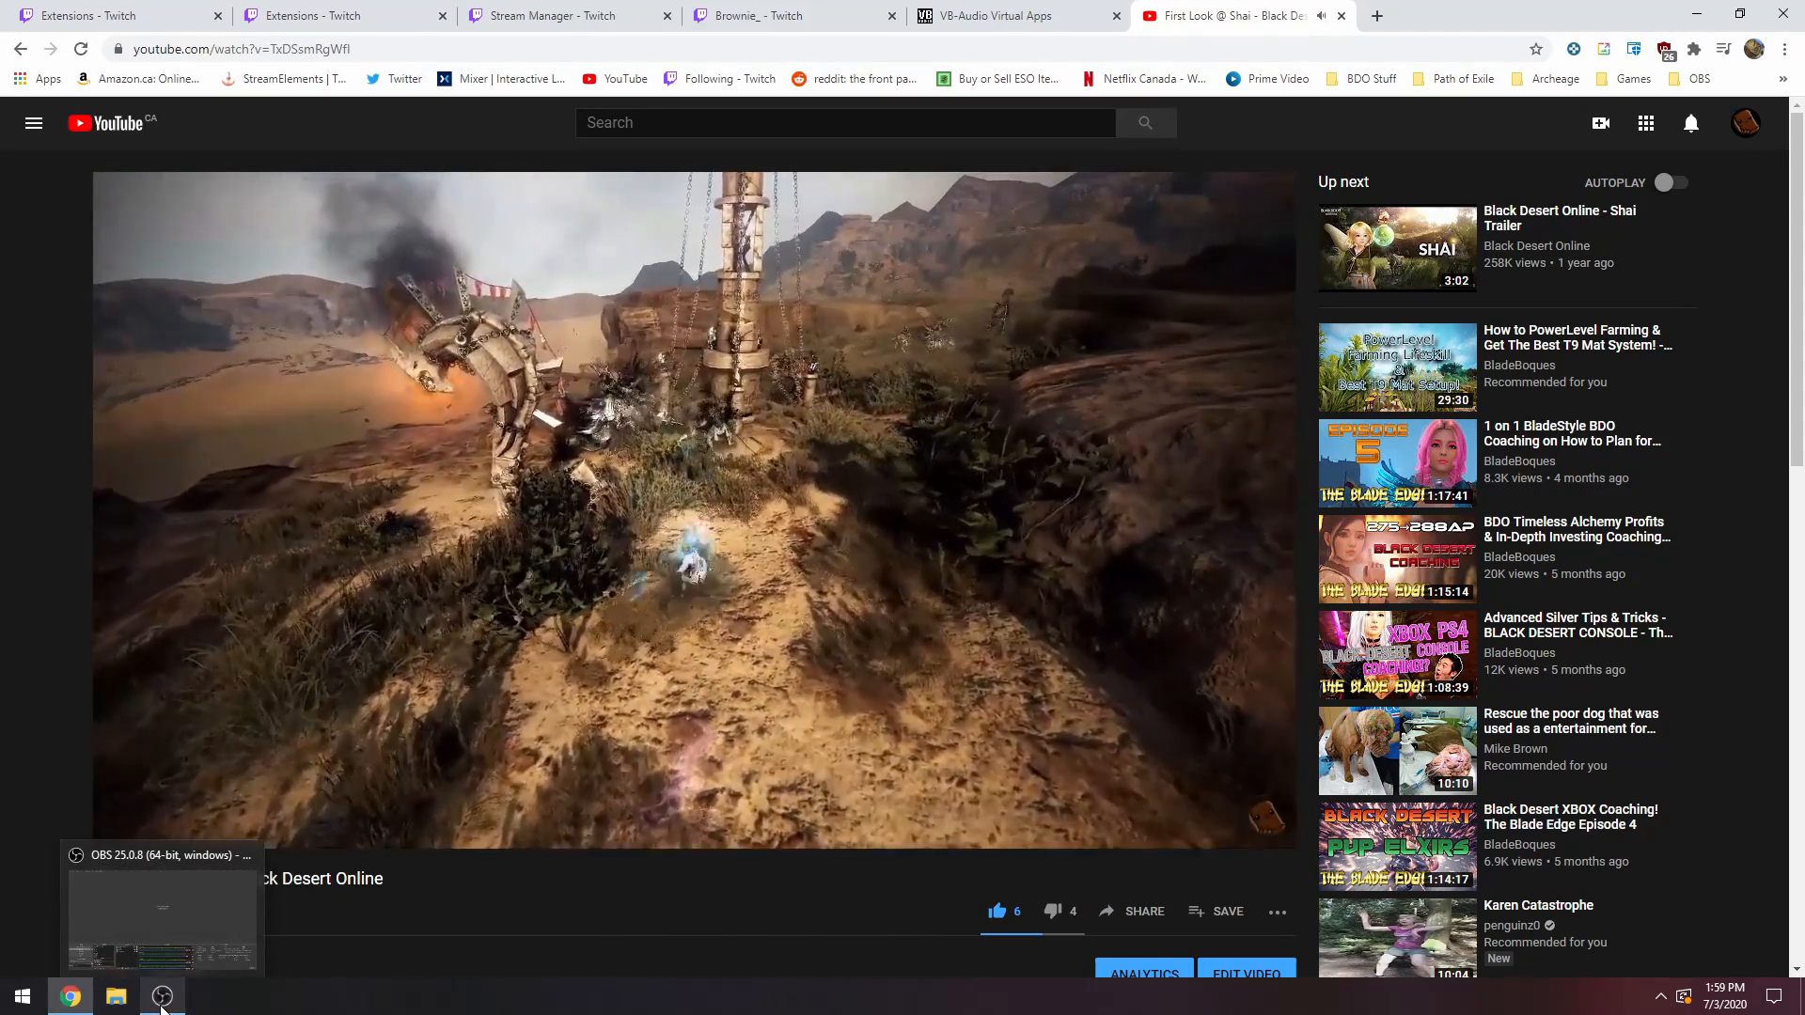
left_click(161, 1004)
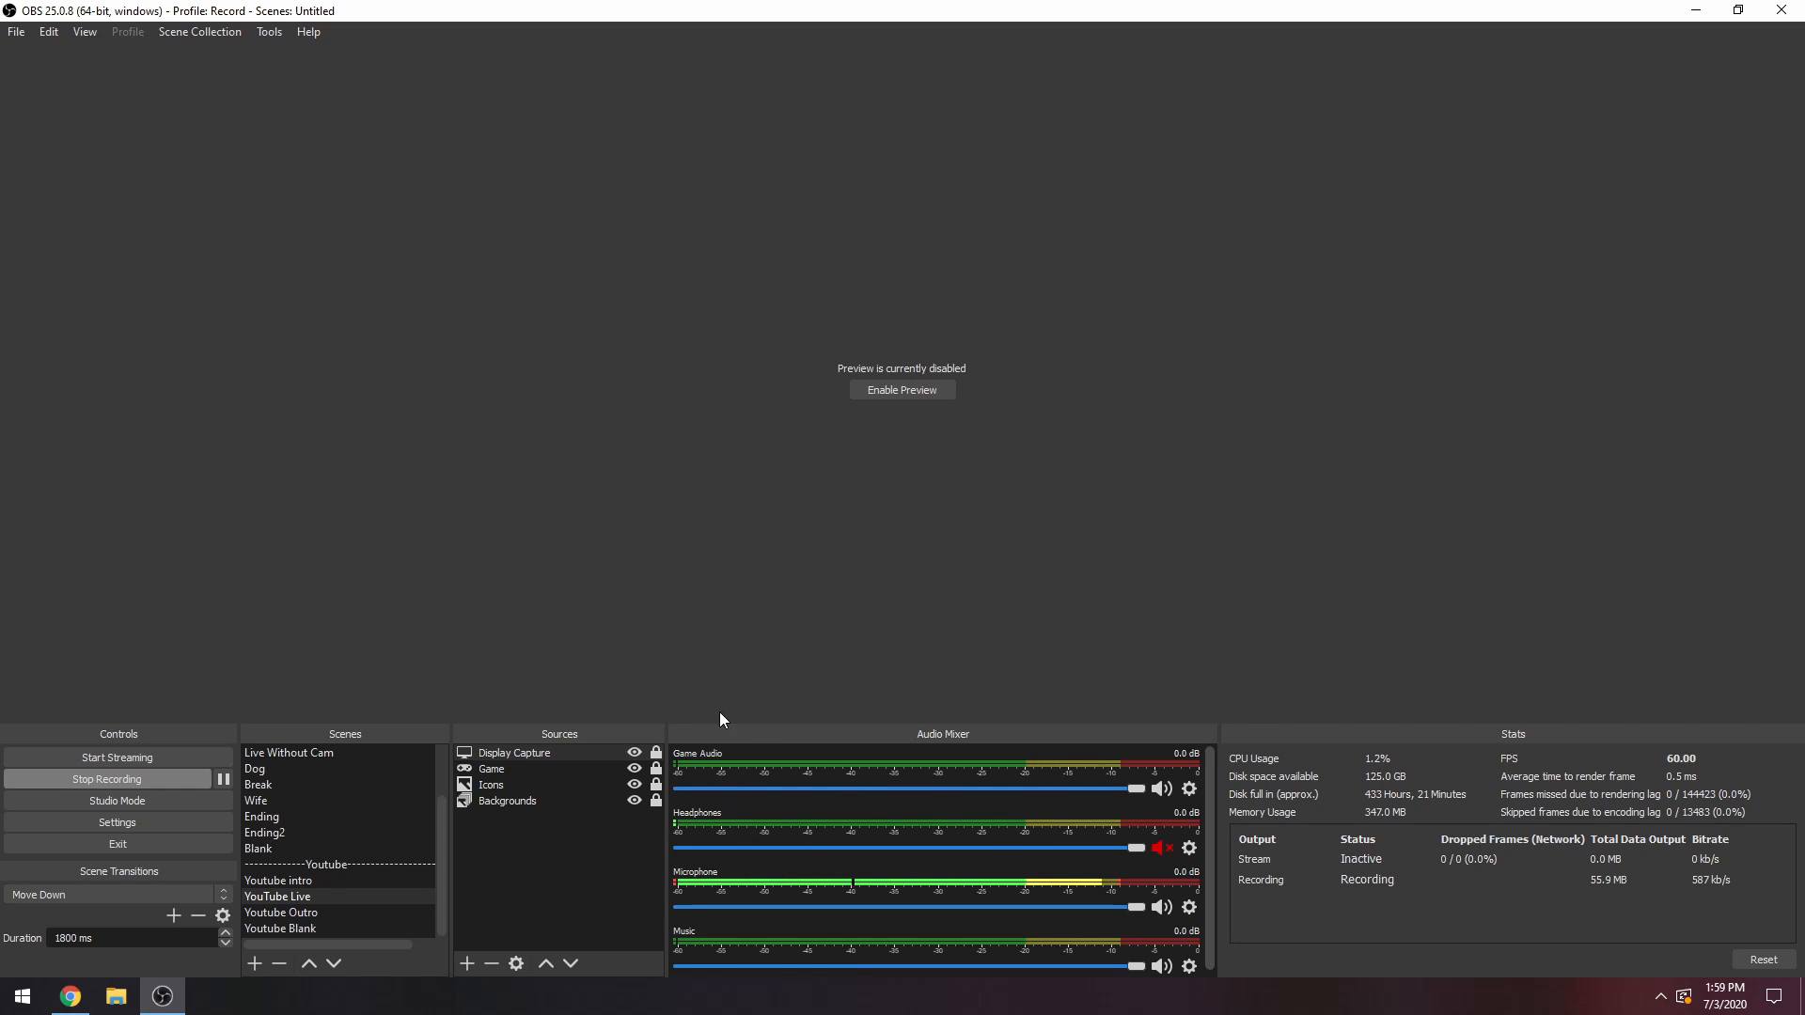
left_click(1162, 847)
Switch to Chrome, raise the YouTube video's volume and skip playback ahead to about 1:35.
left_click(70, 997)
left_click_drag(232, 834, 248, 835)
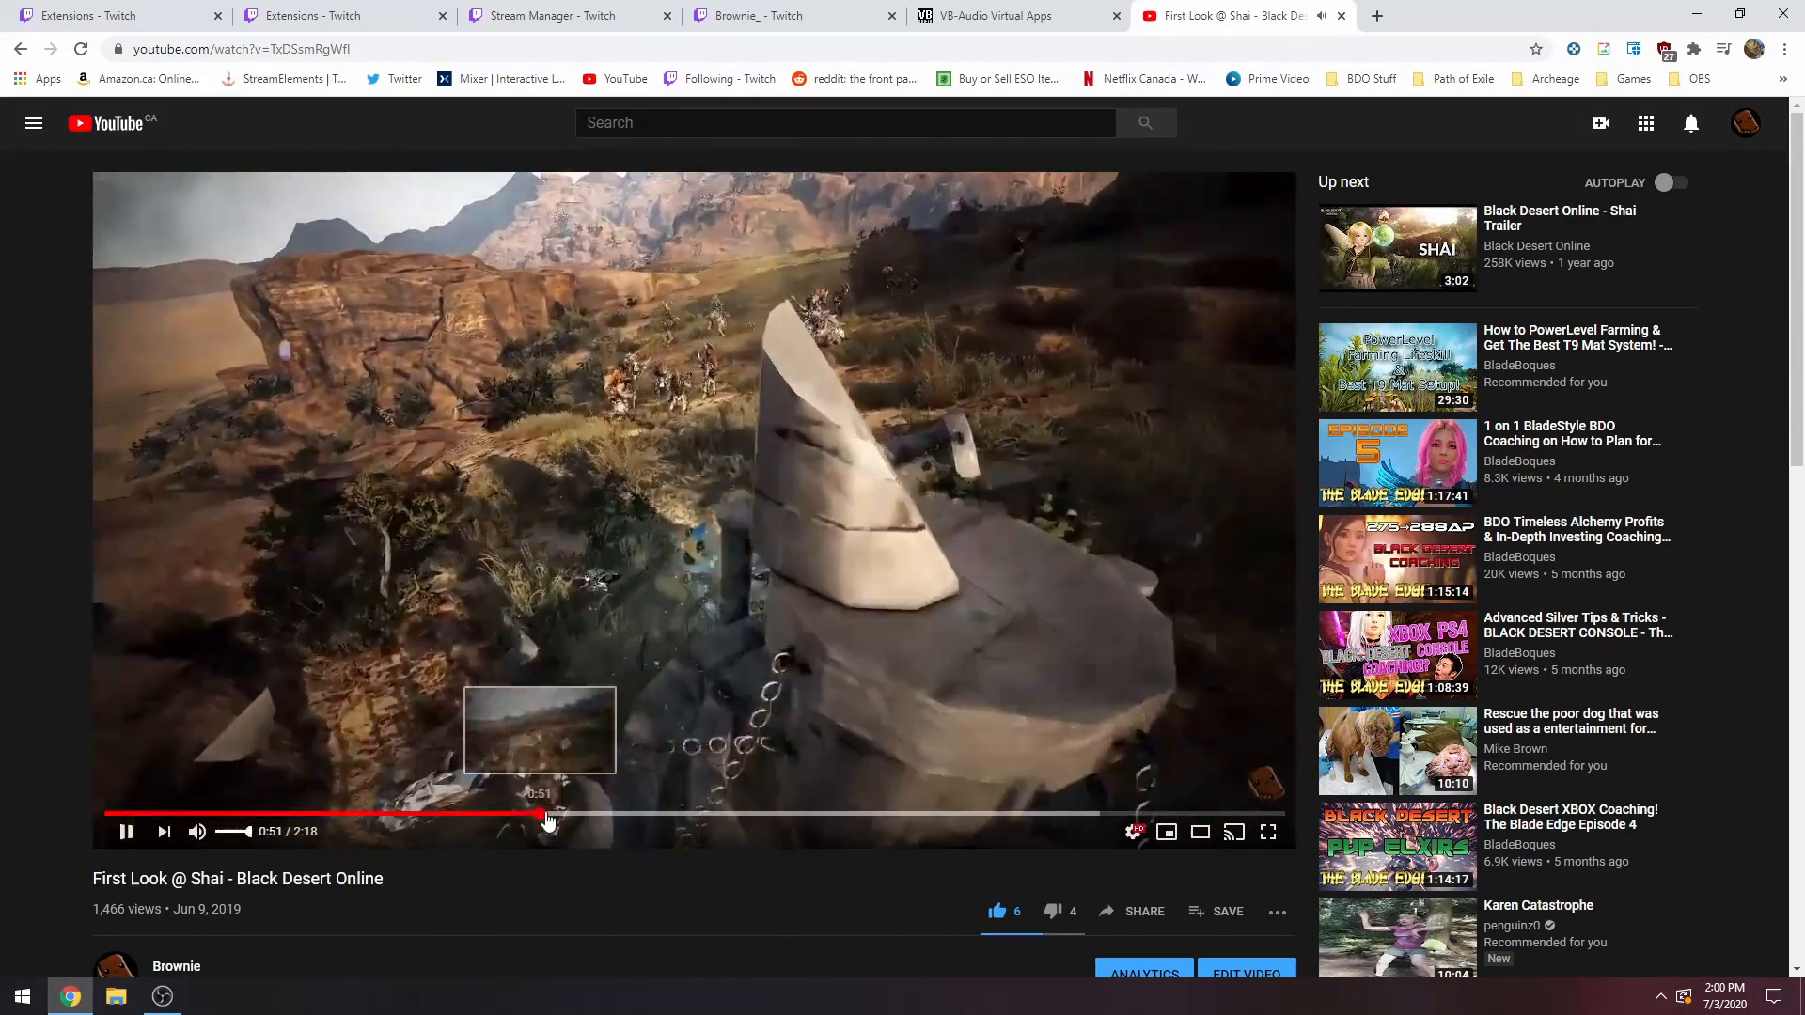
left_click(920, 814)
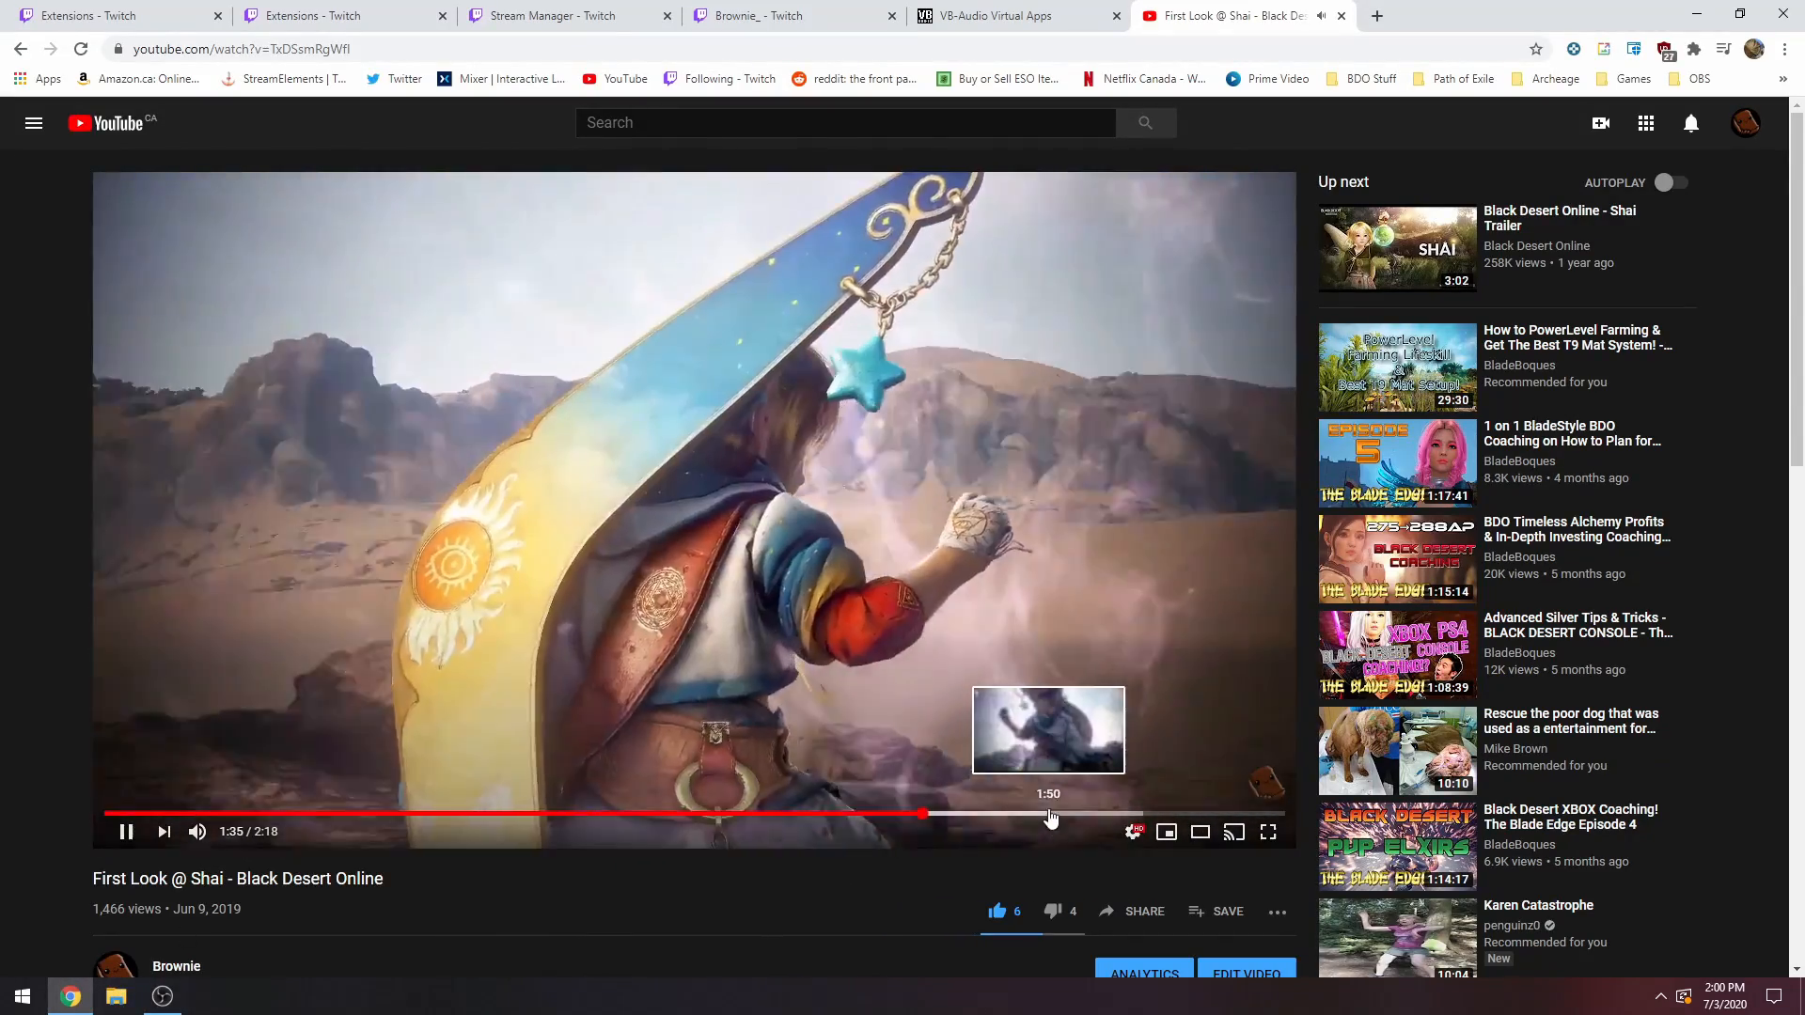
Return to OBS, check the mixer levels and mute the Headphones source again.
left_click(162, 996)
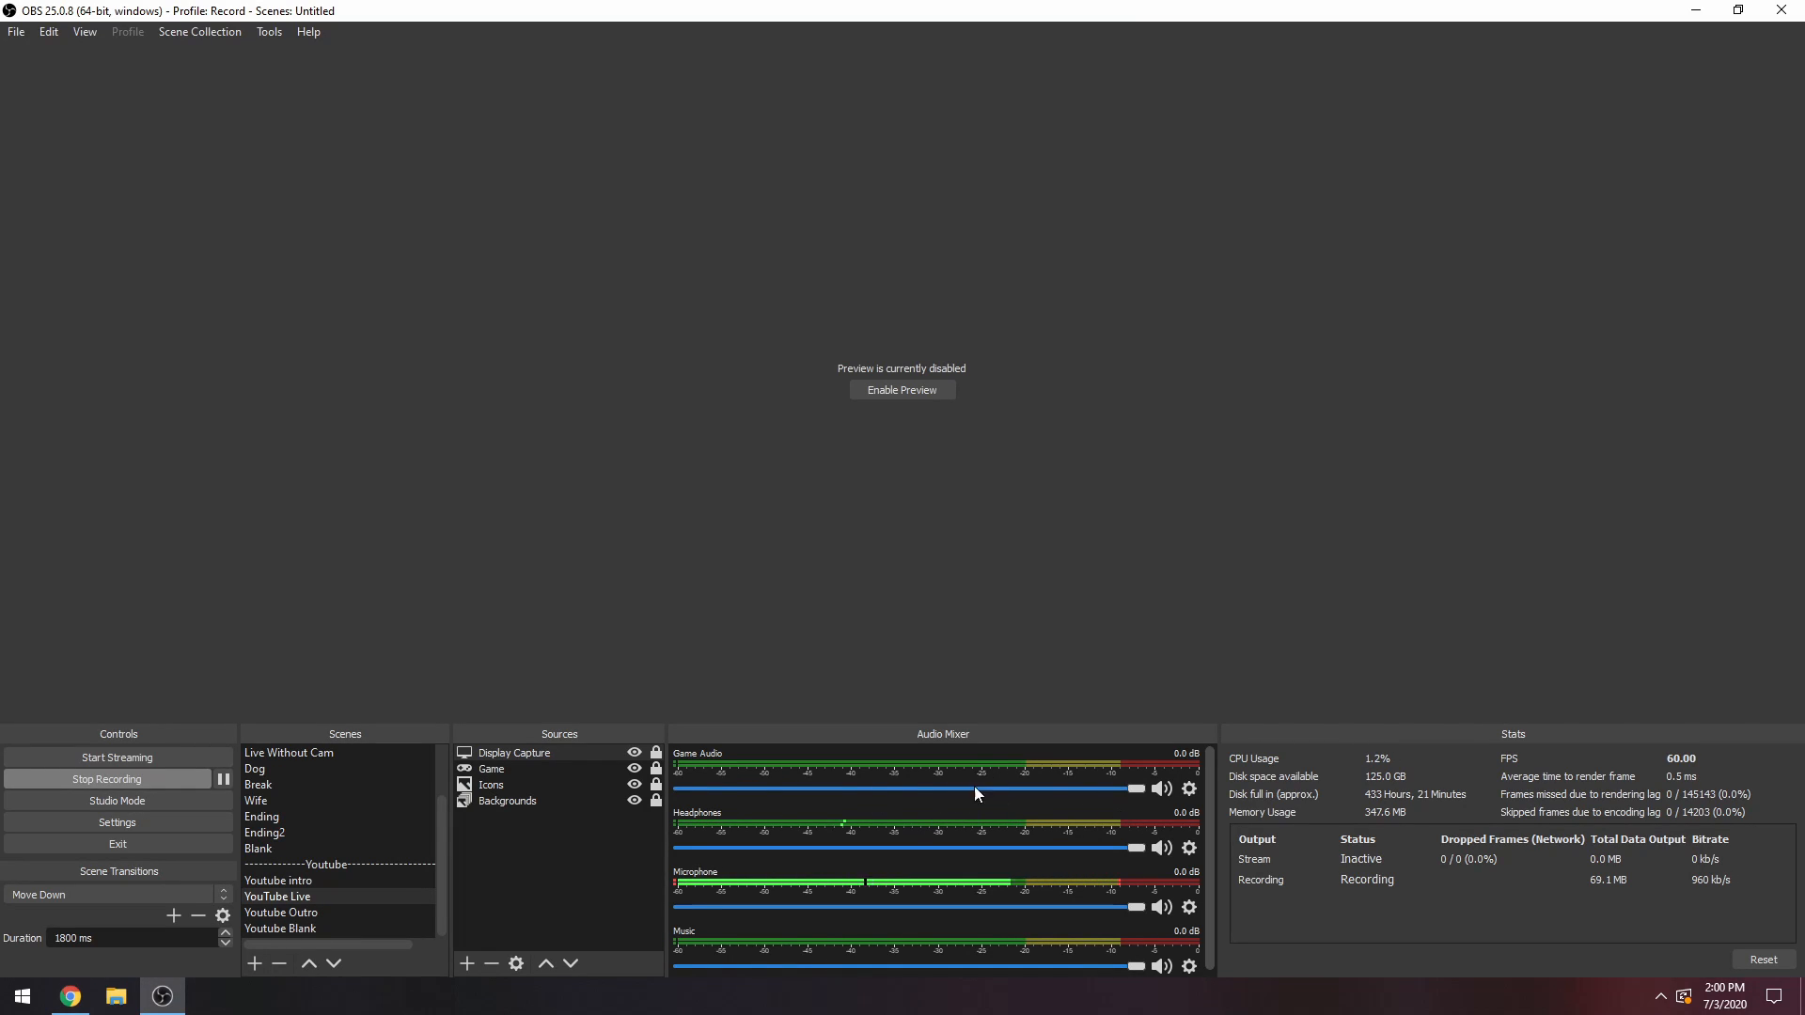
left_click(1162, 848)
left_click(72, 998)
left_click(72, 997)
Open Discord's Voice & Video settings and choose In 1-2 (MOTU M Series) as the input device.
left_click(1661, 996)
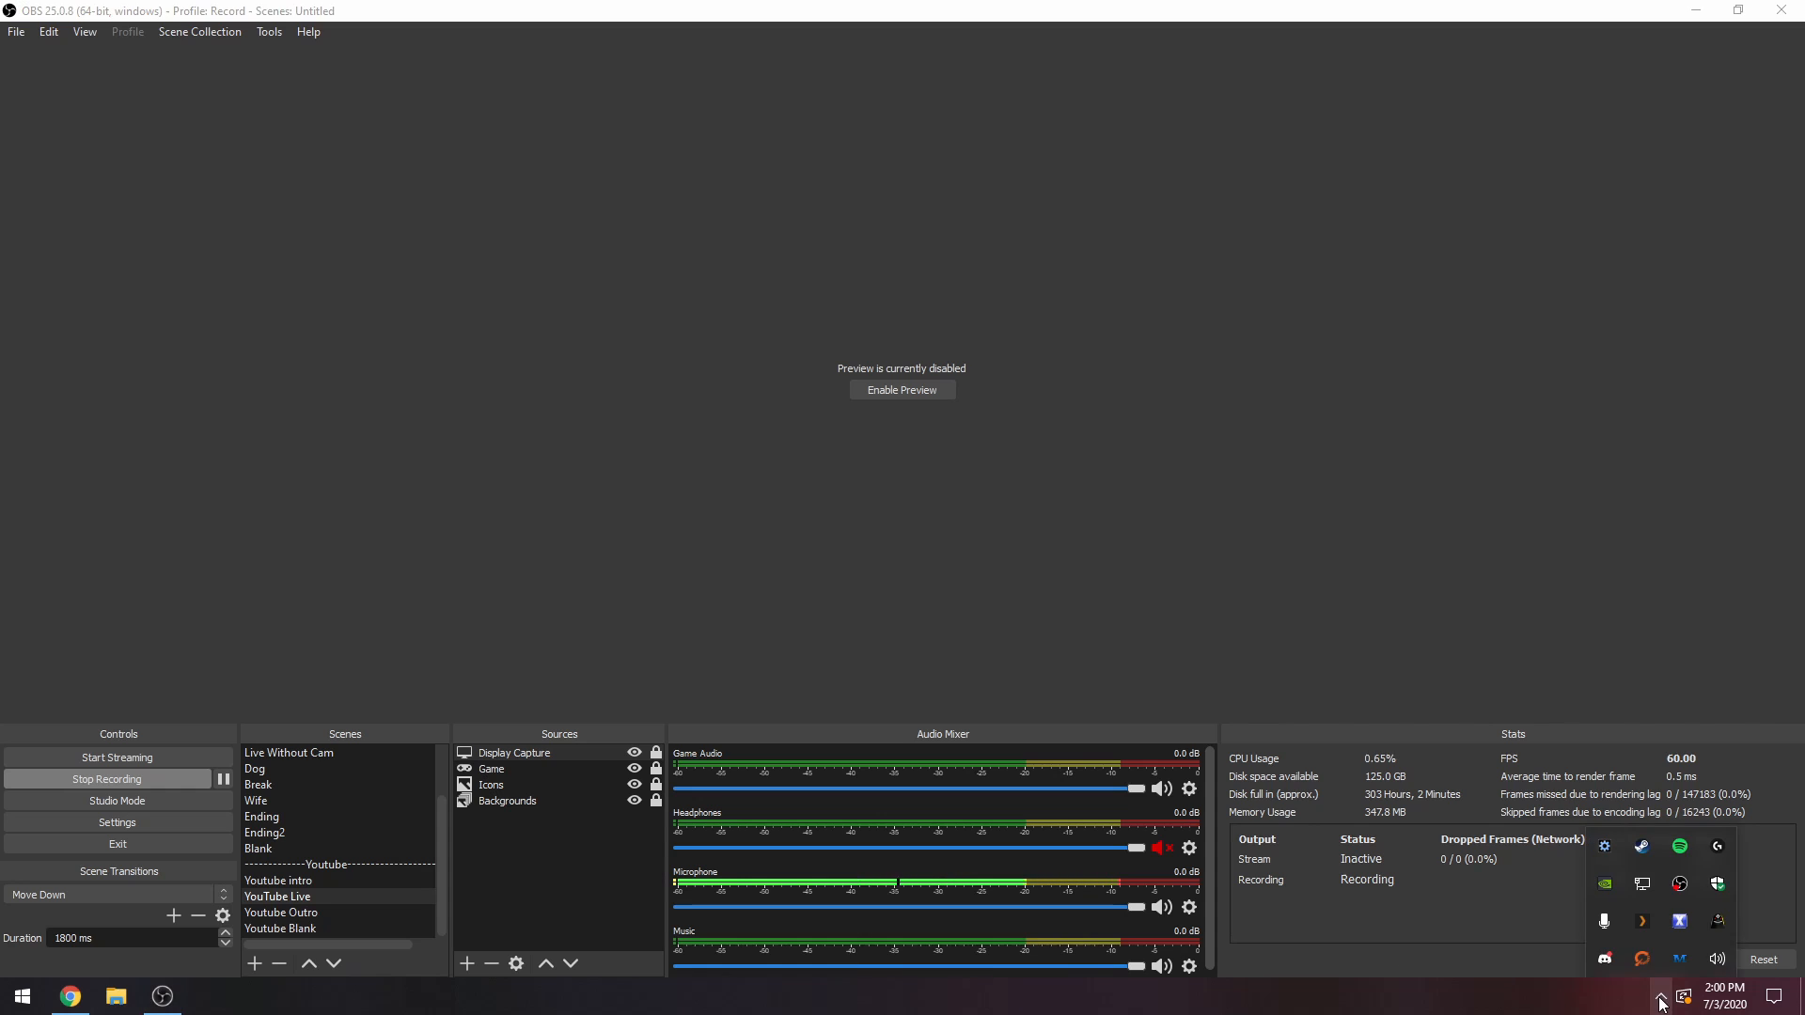
left_click(1605, 959)
left_click(269, 951)
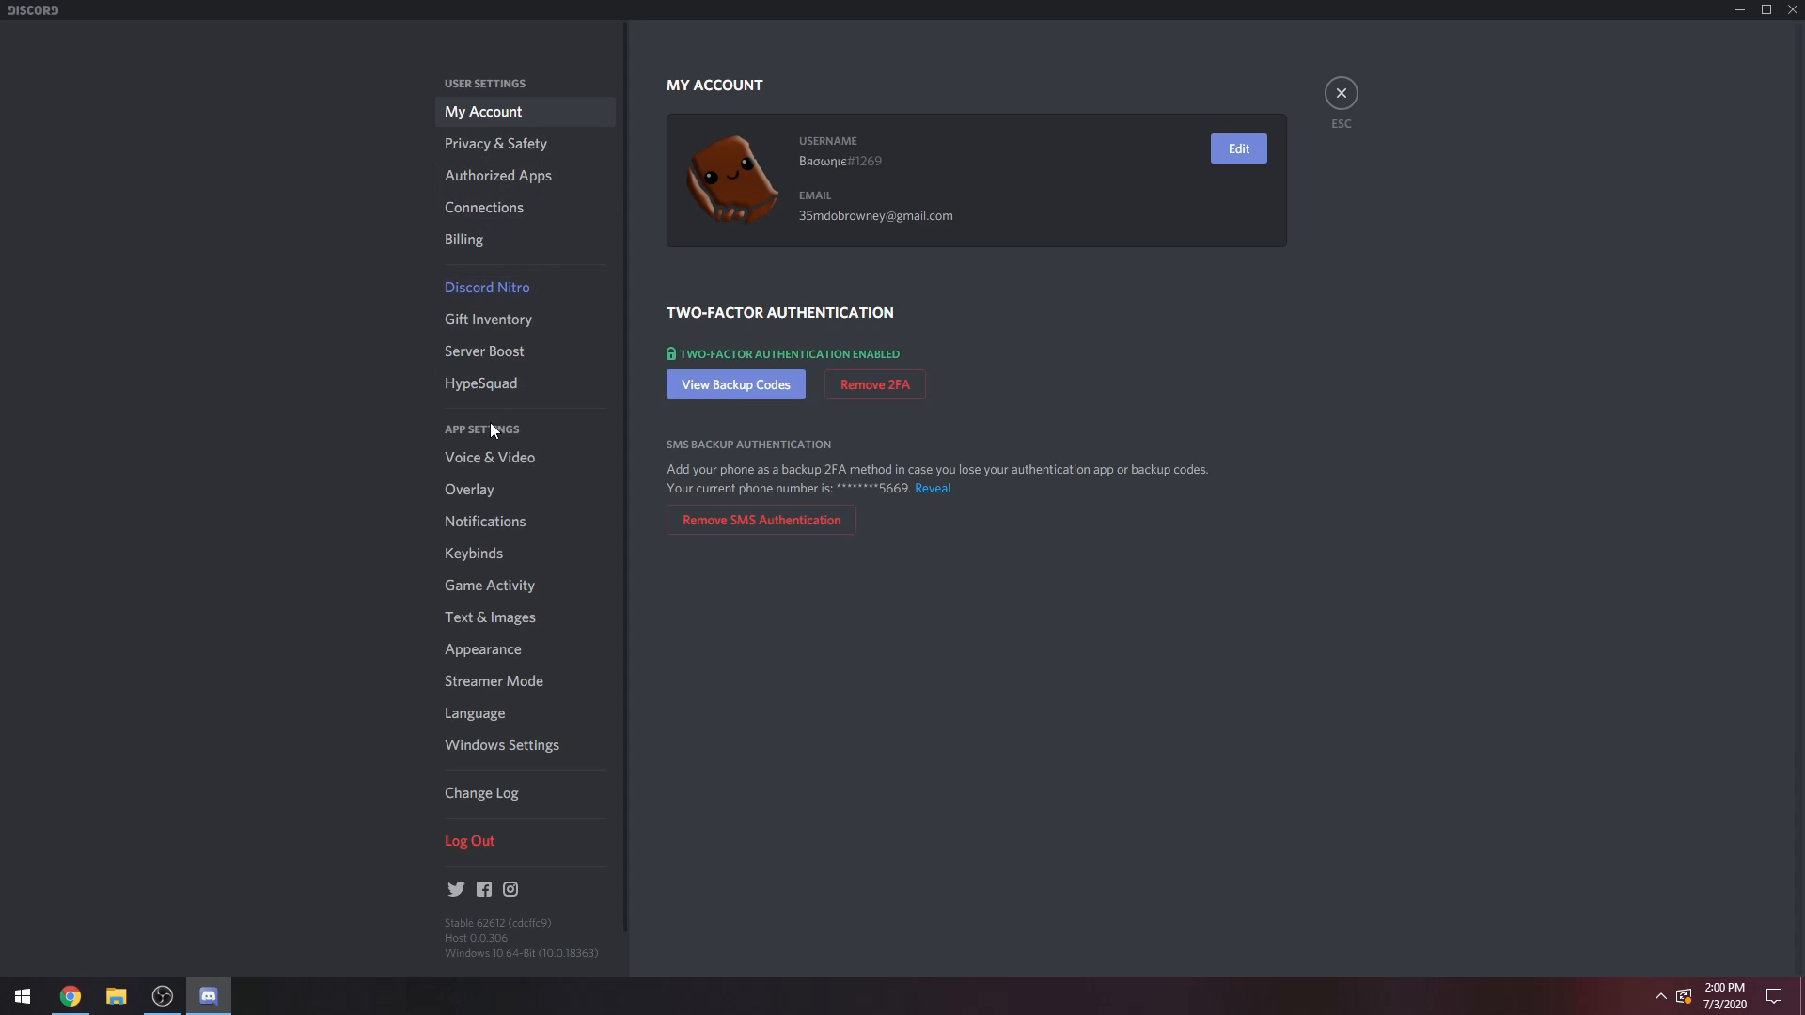
left_click(487, 457)
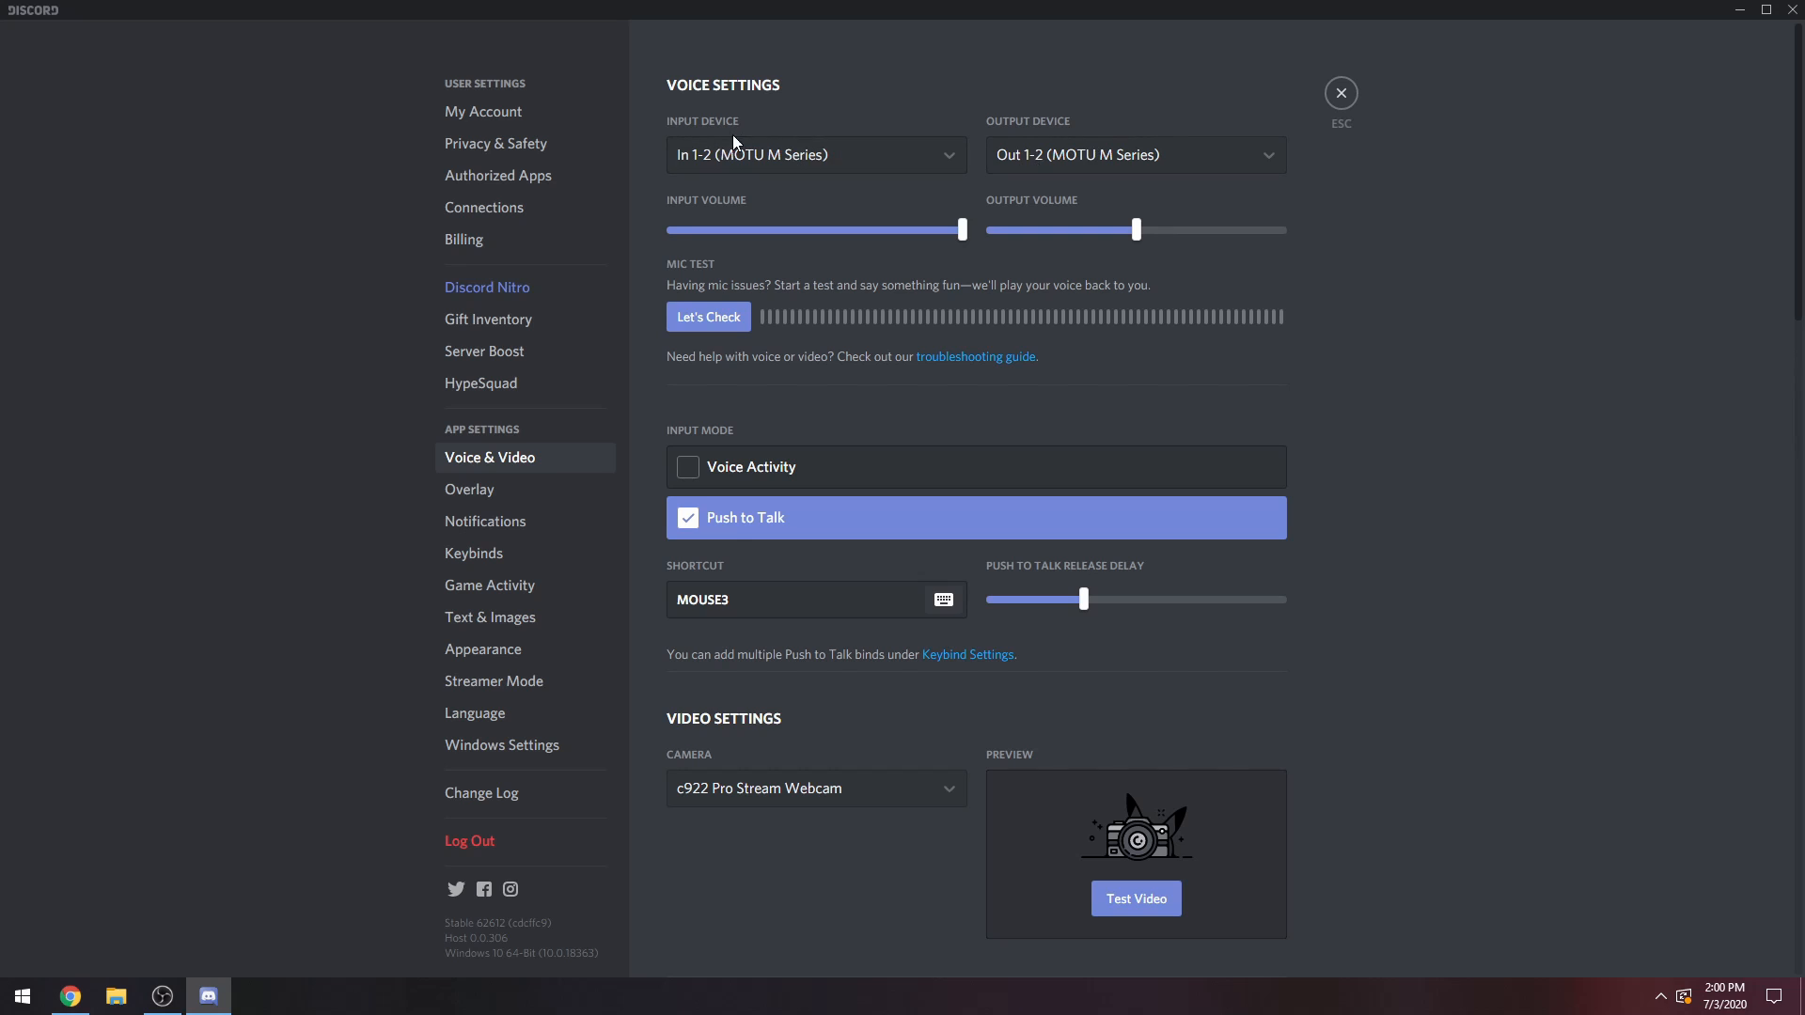
left_click(840, 154)
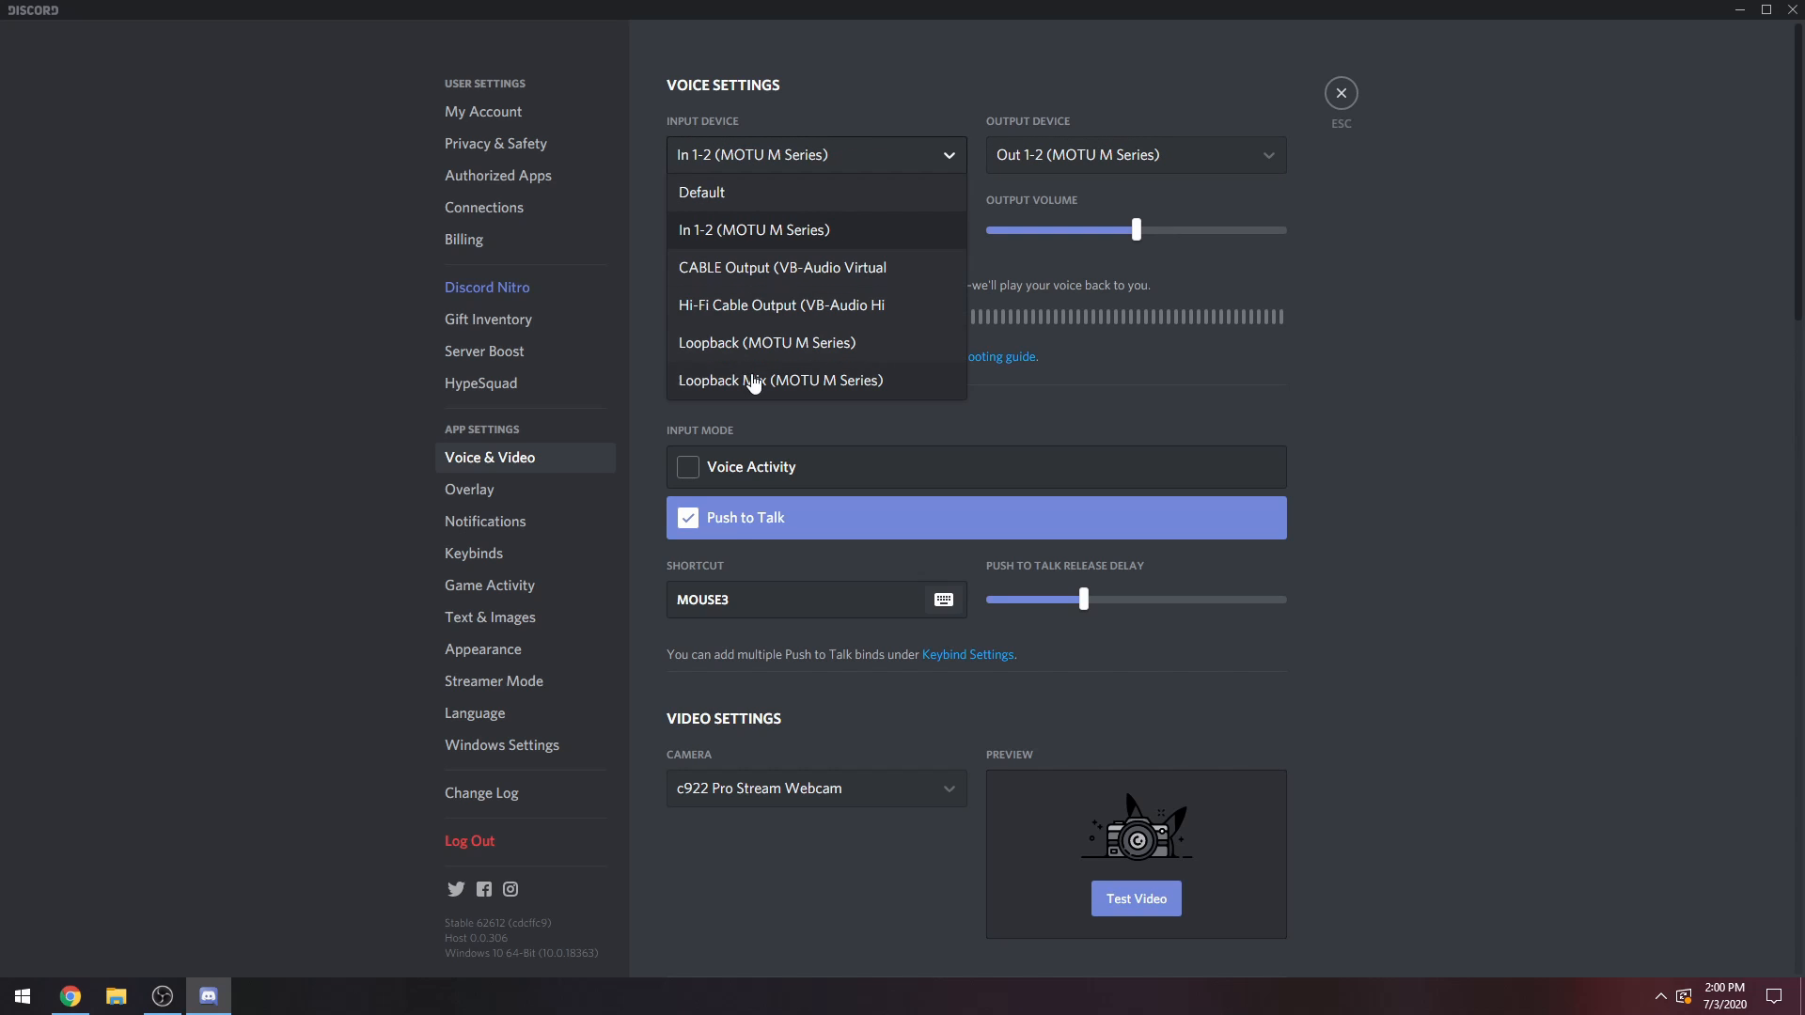
left_click(720, 230)
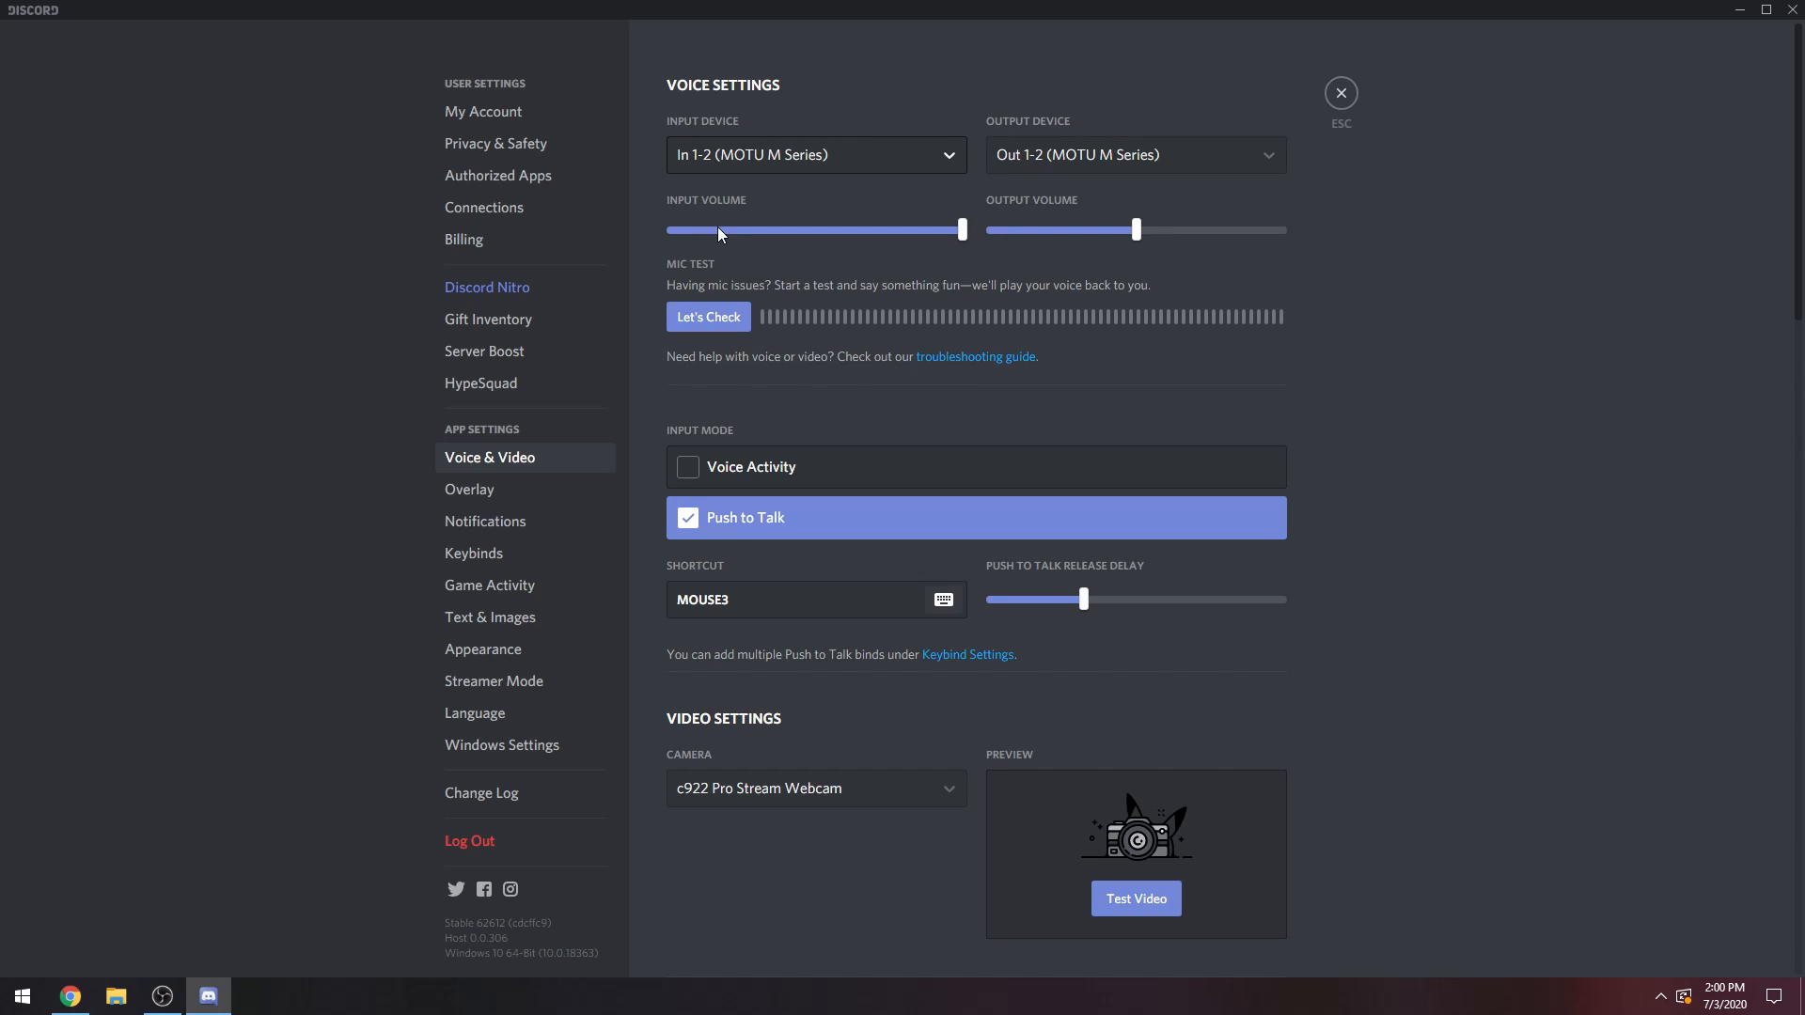
Set Discord's output device to Out 1-2 (MOTU M Series) and close the Discord window.
left_click(1075, 156)
left_click(1043, 228)
left_click(1062, 156)
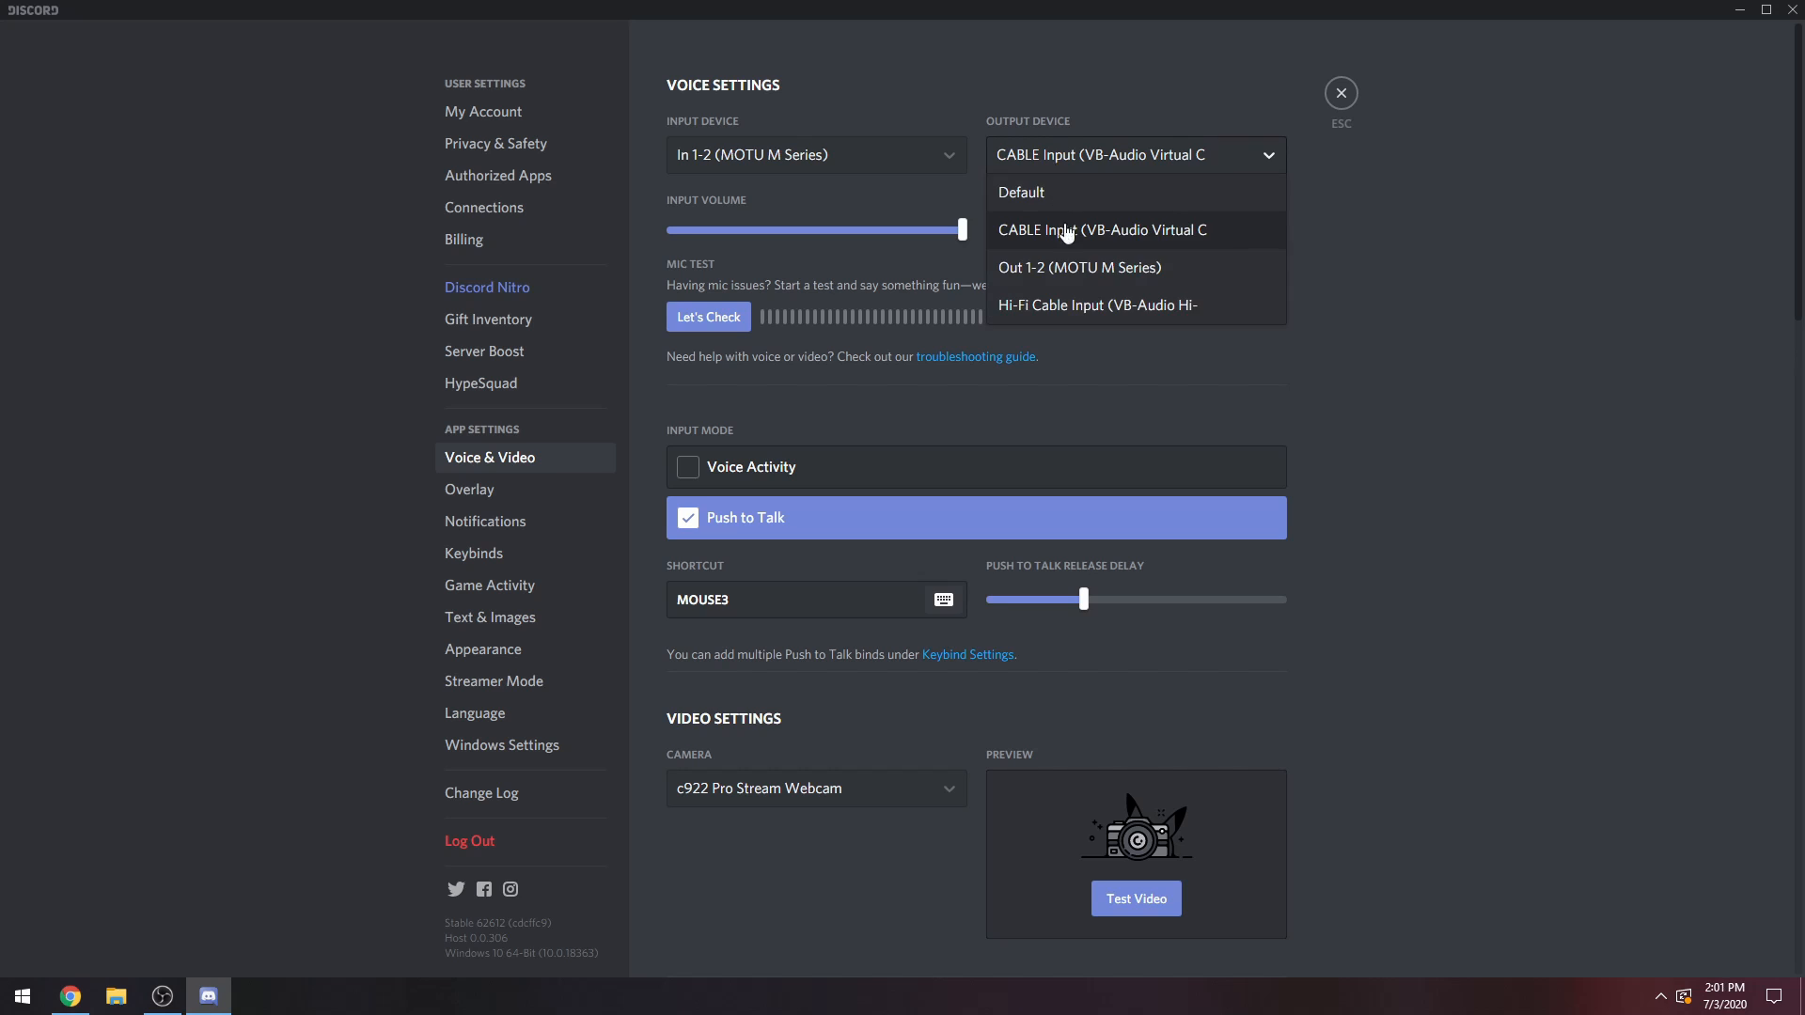
left_click(1072, 268)
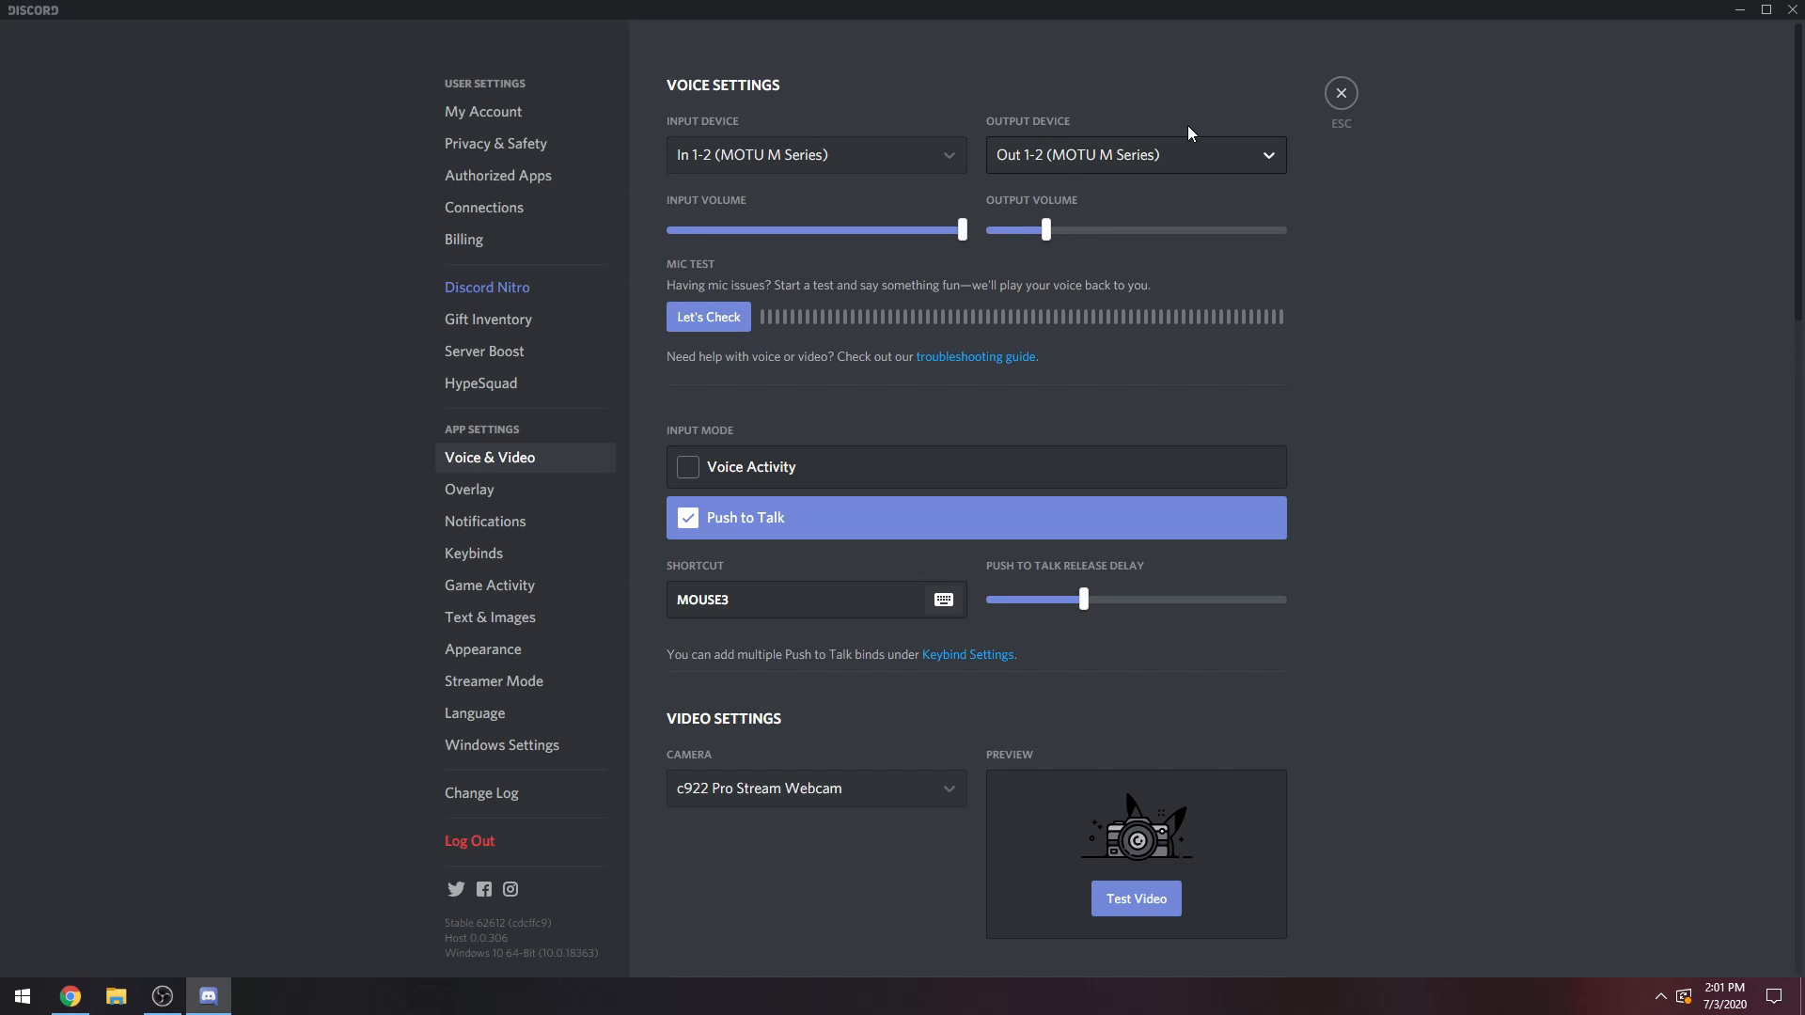
left_click(1792, 9)
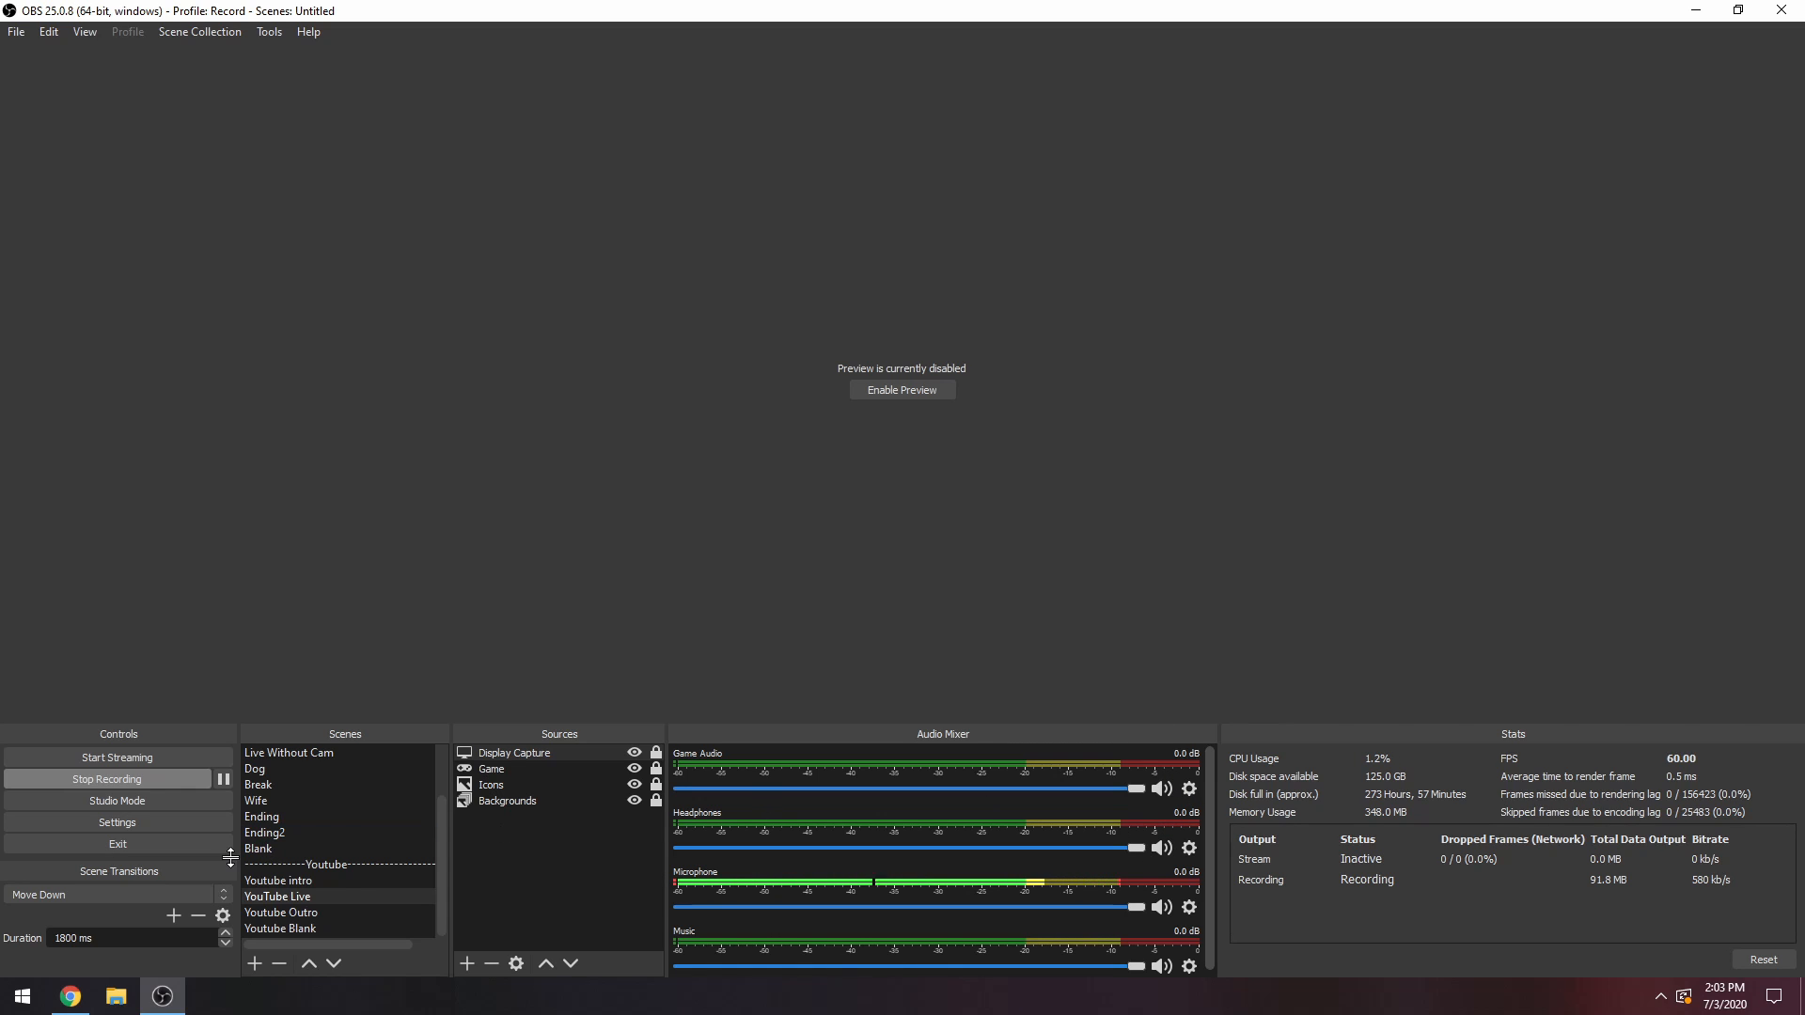
Open the OBS Hotkeys settings and move the Settings window clear of the audio mixer.
left_click(154, 821)
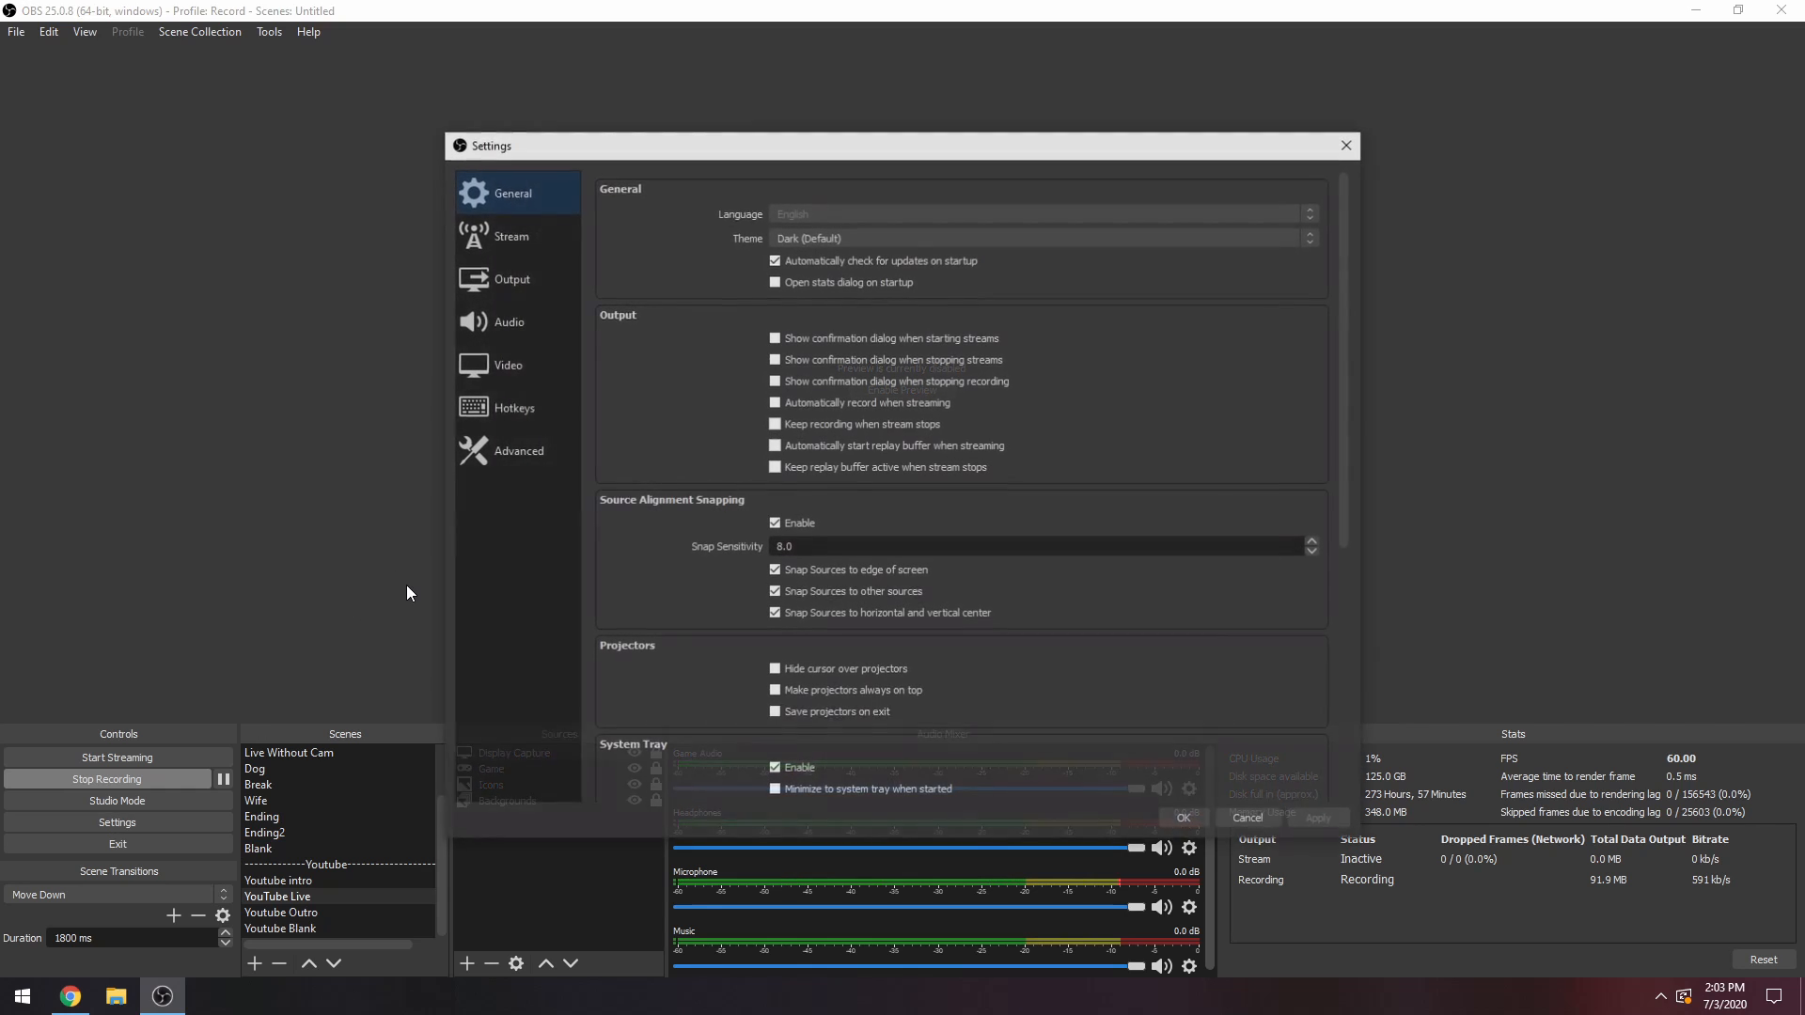
left_click(533, 395)
scroll(733, 602, "down", 5)
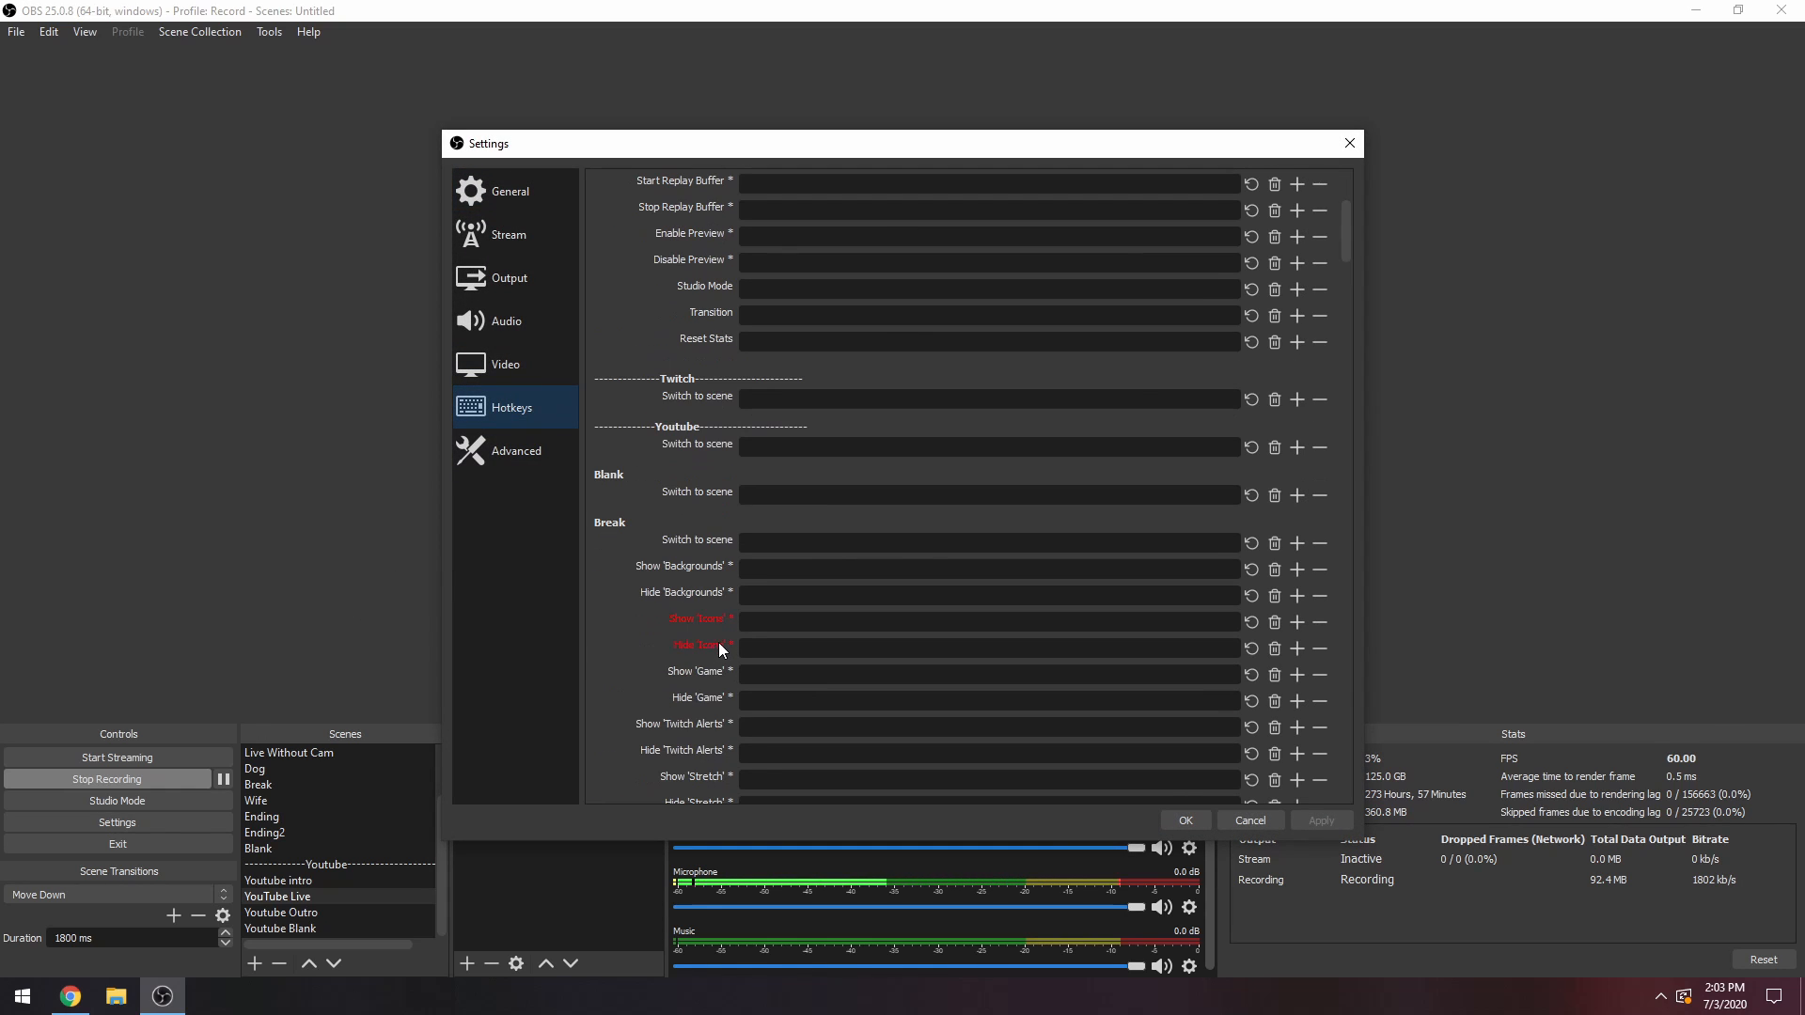
left_click_drag(769, 139, 556, 53)
Assign the End hotkey to both Mute and Unmute for the Headphones source.
scroll(577, 494, "down", 5)
scroll(577, 503, "down", 10)
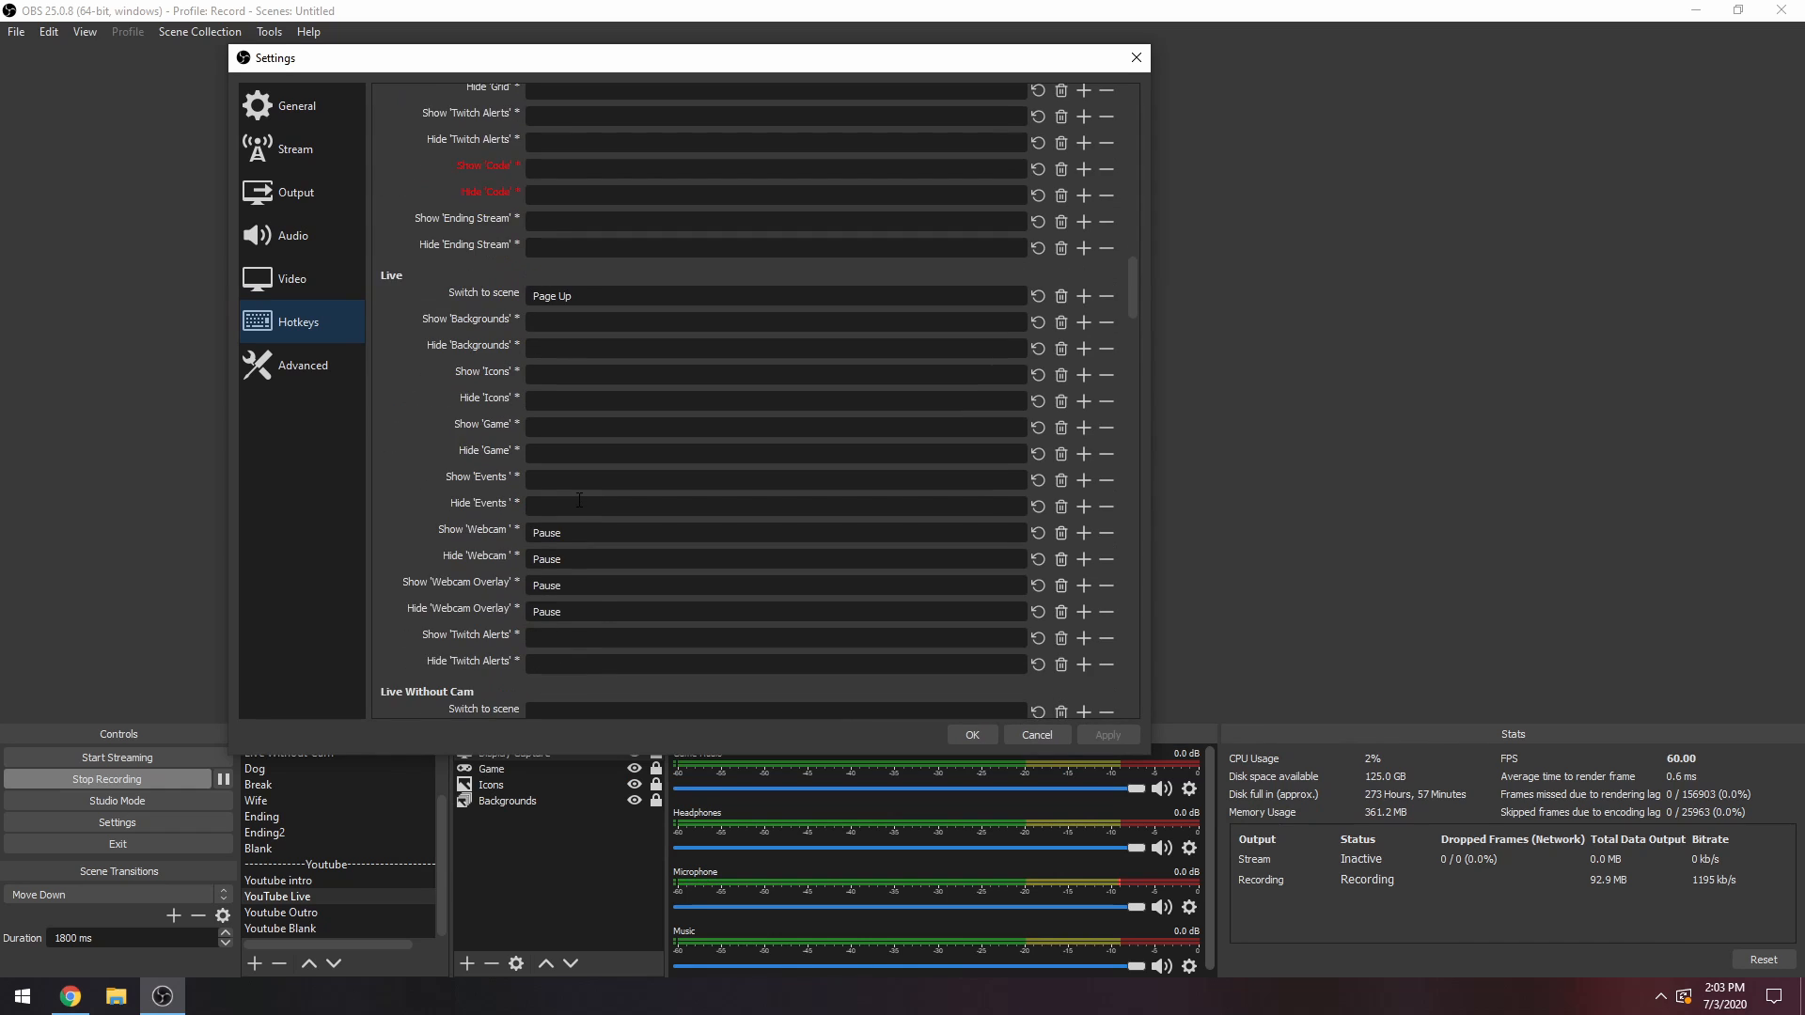
scroll(579, 503, "down", 15)
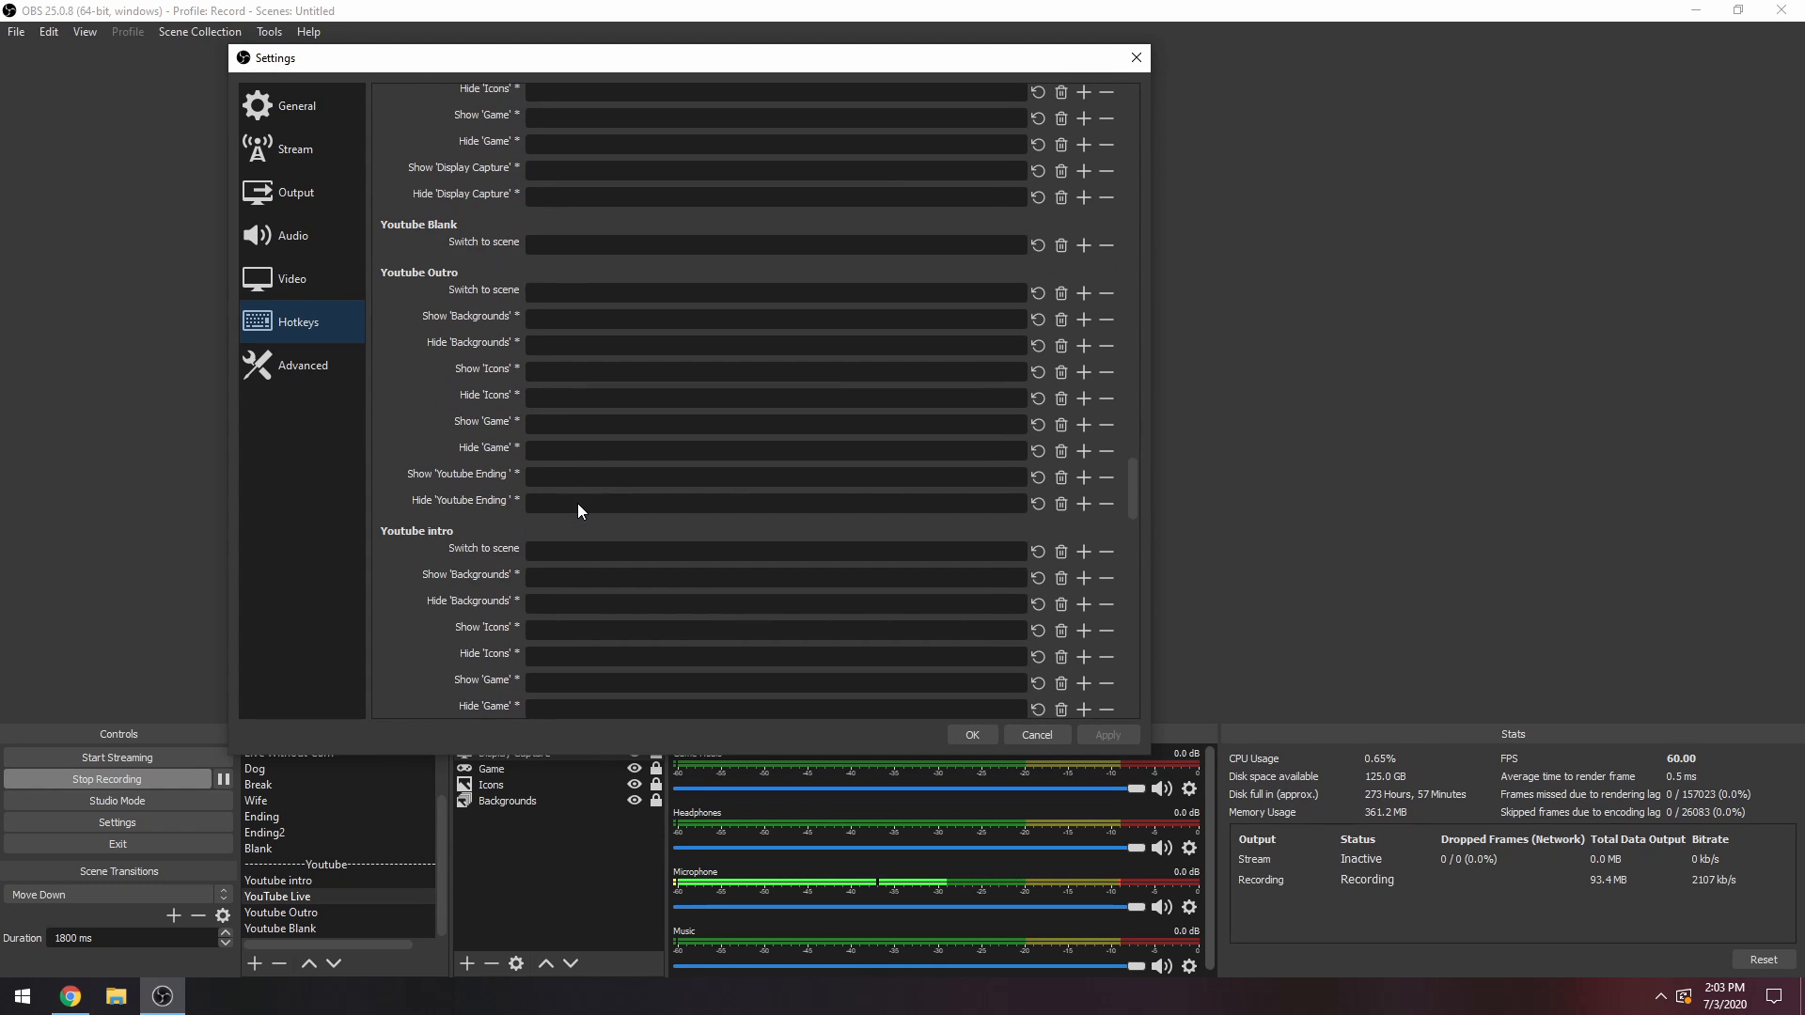
scroll(577, 505, "down", 5)
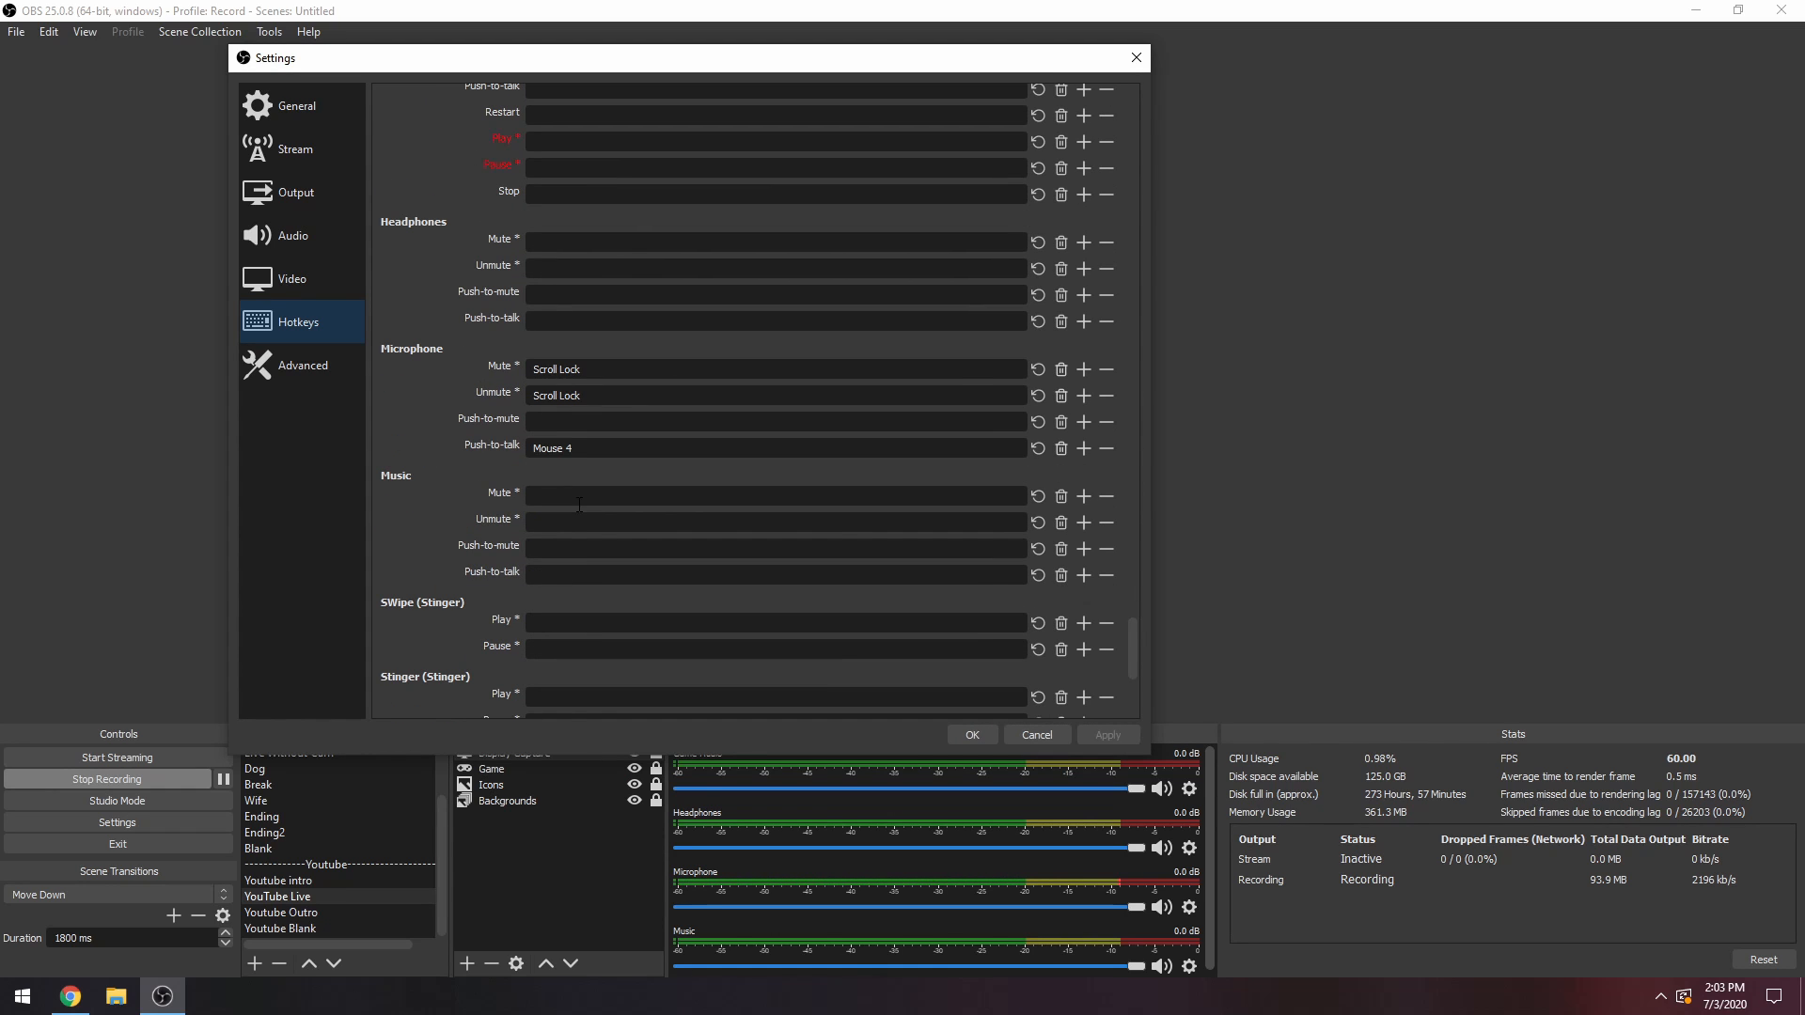
scroll(631, 502, "up", 2)
scroll(648, 502, "up", 2)
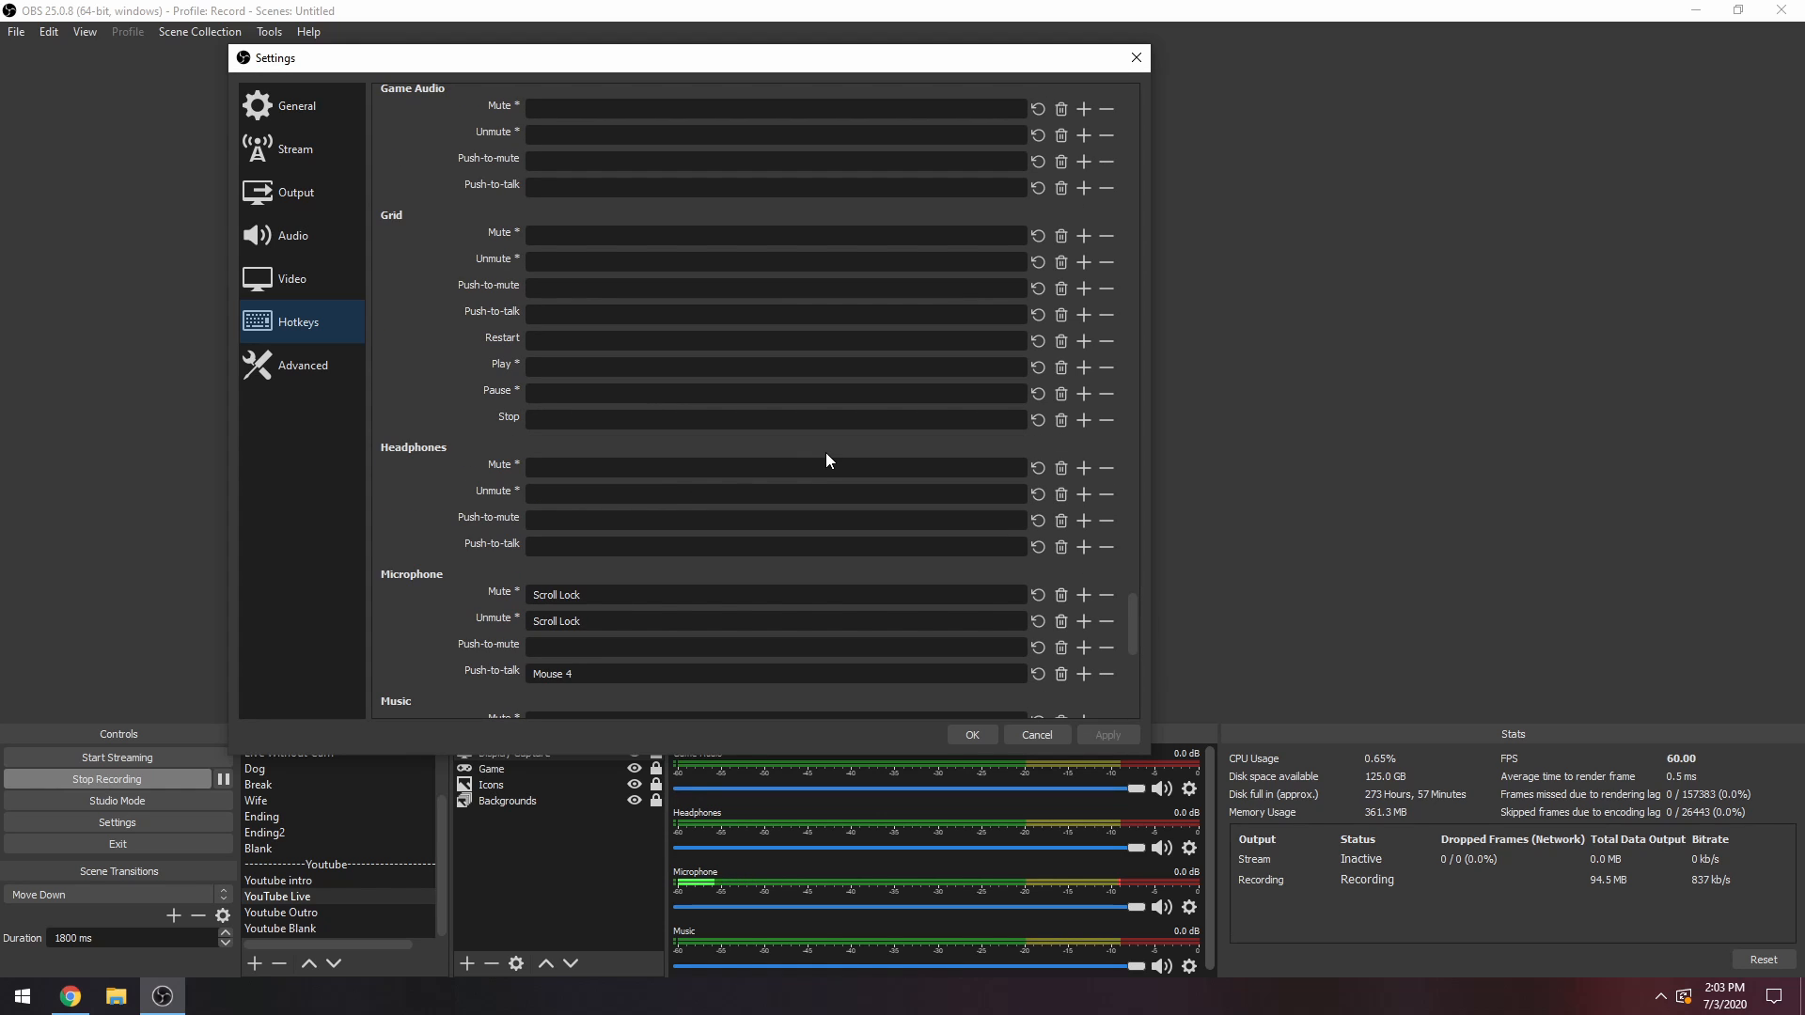
left_click(746, 466)
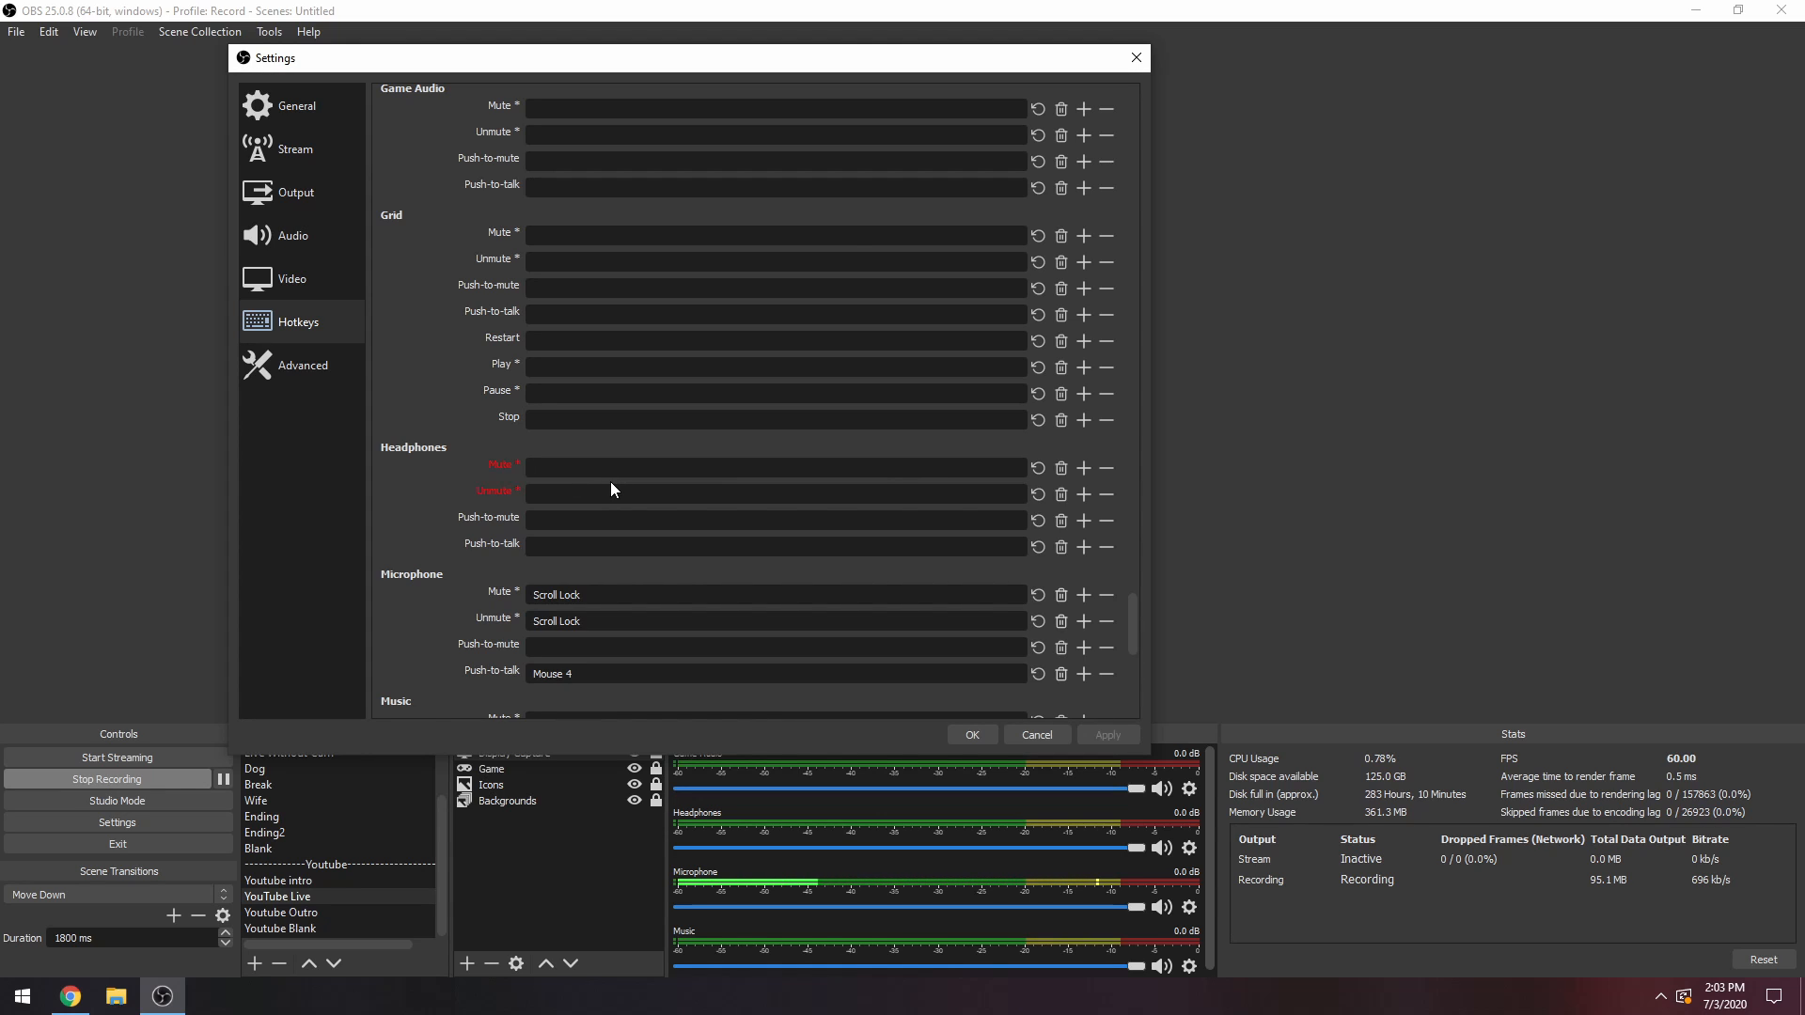
key("End")
left_click(622, 493)
key("End")
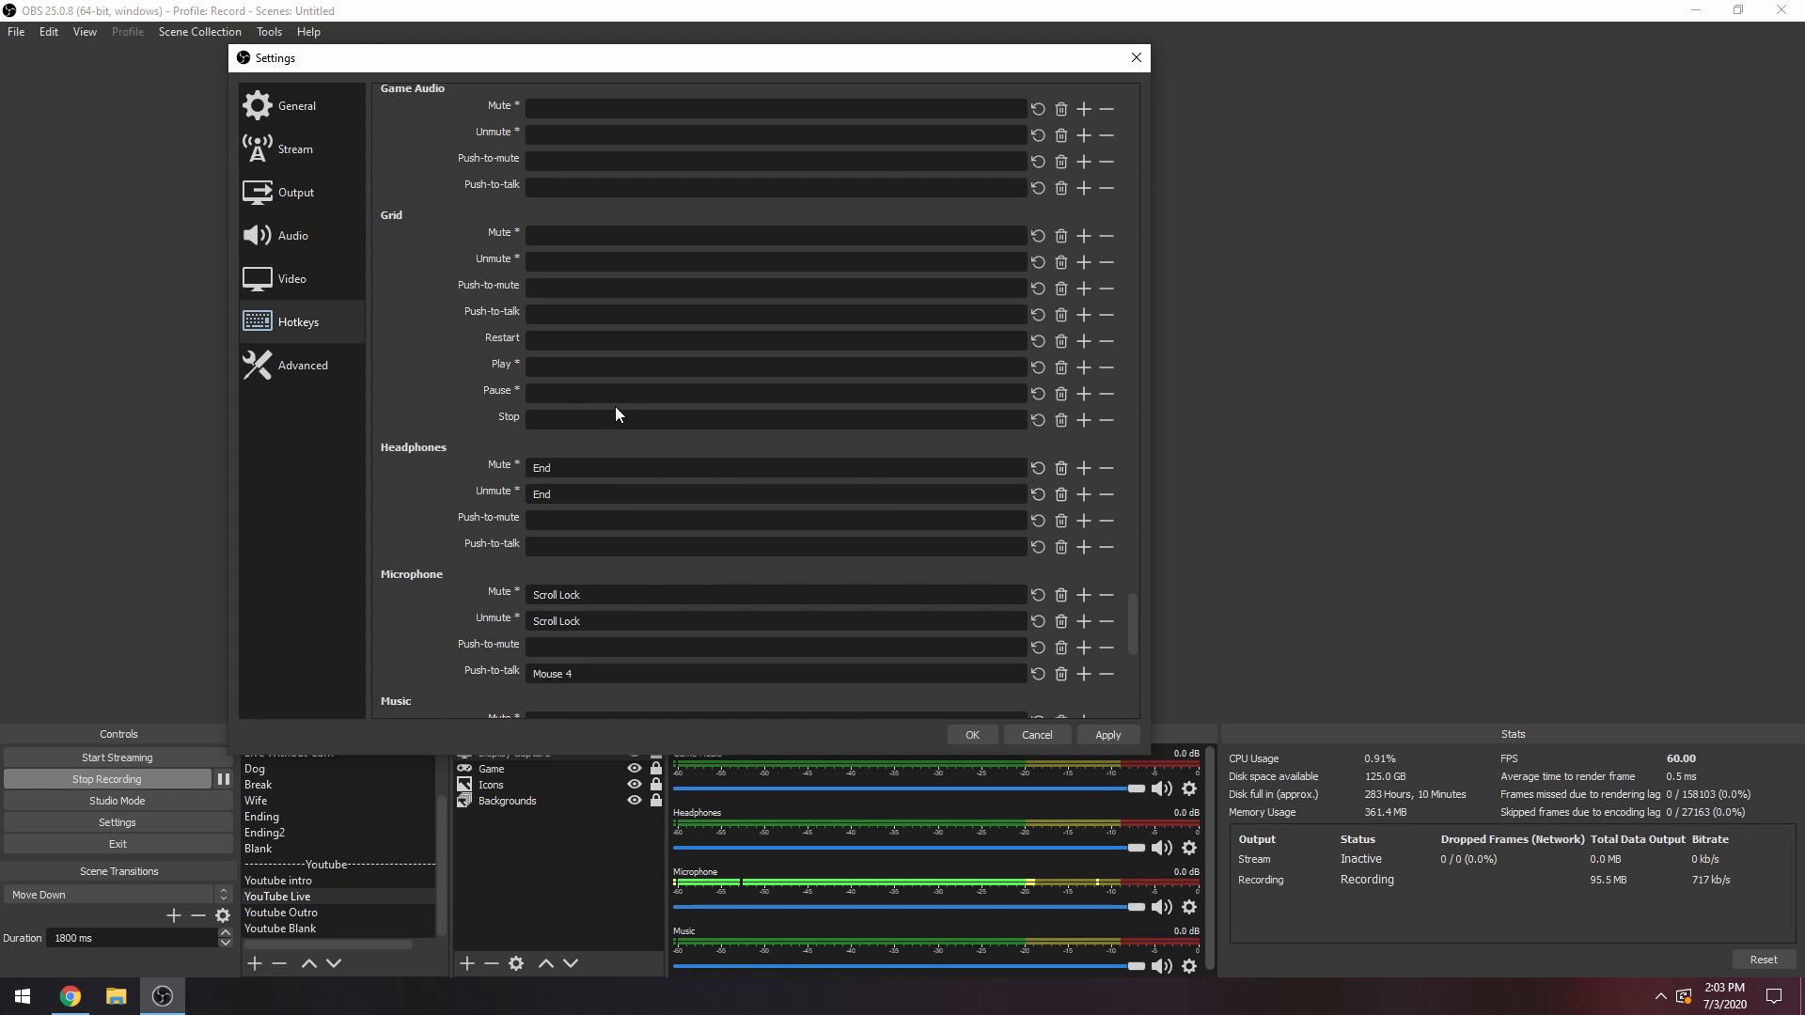
Assign the same End hotkey to Mute and Unmute for Game Audio and save the settings.
scroll(615, 406, "up", 2)
scroll(618, 417, "up", 4)
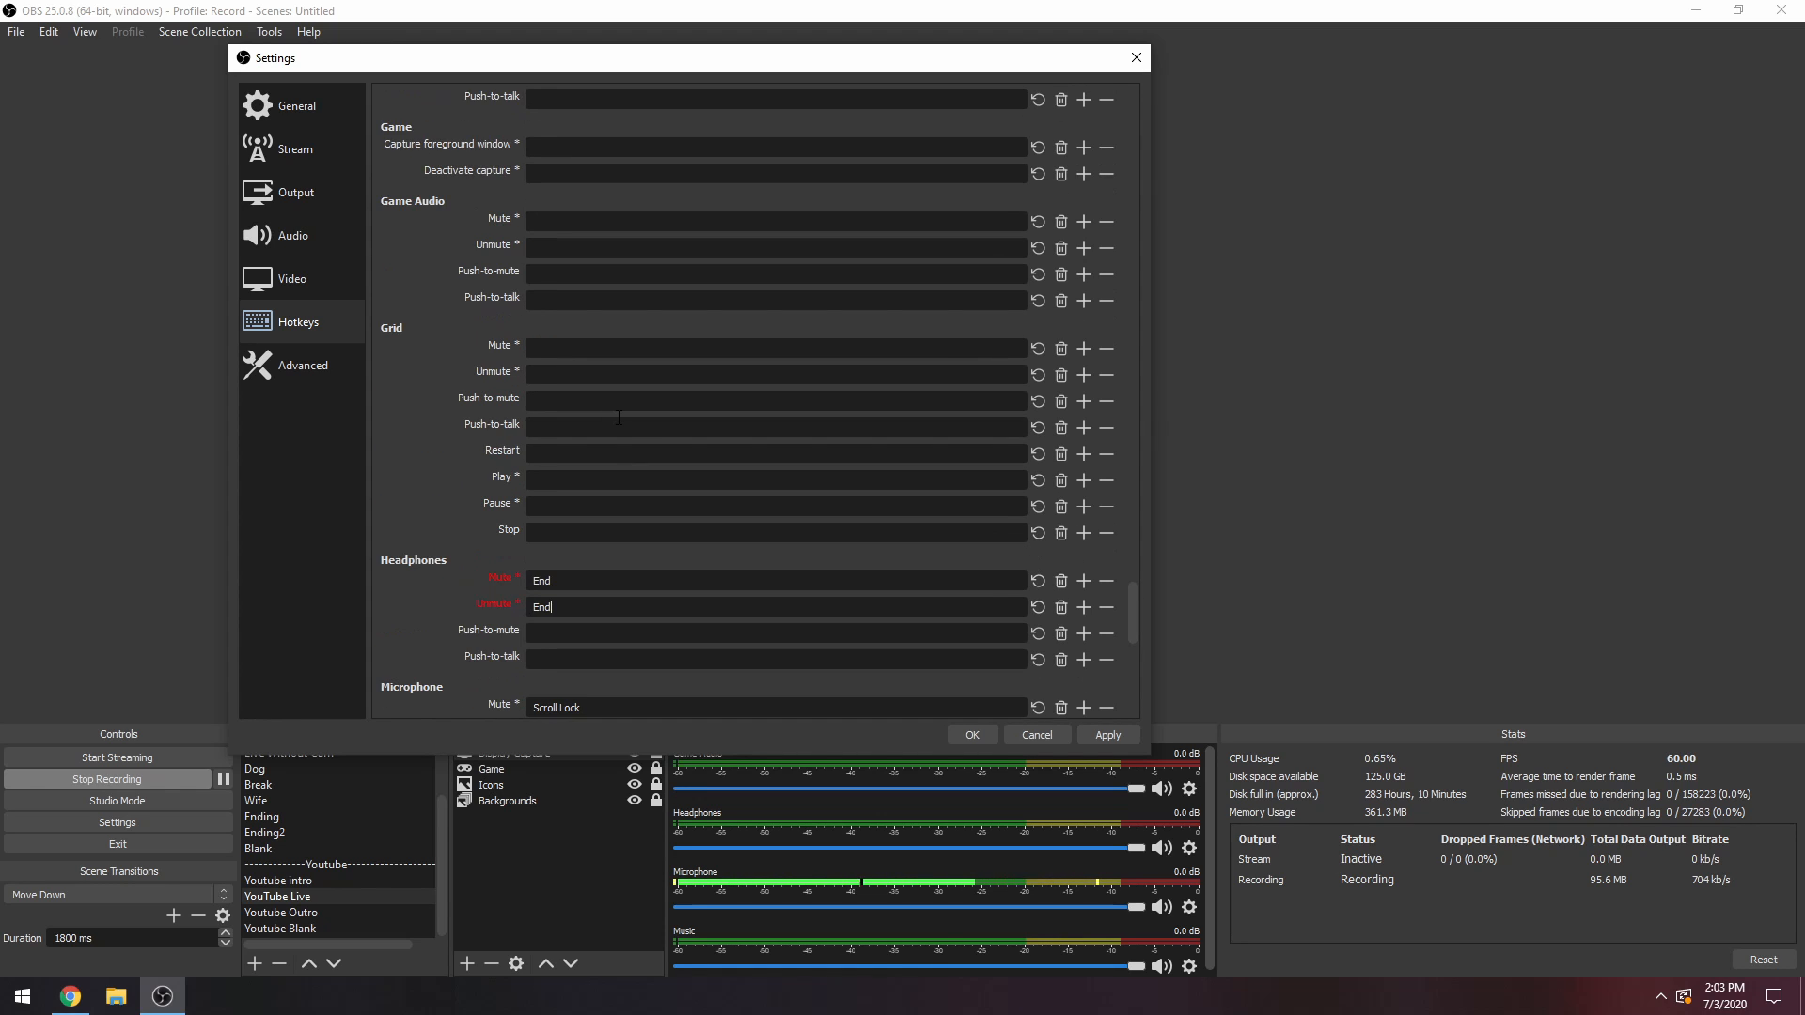
left_click(588, 278)
key("End")
left_click(583, 306)
key("End")
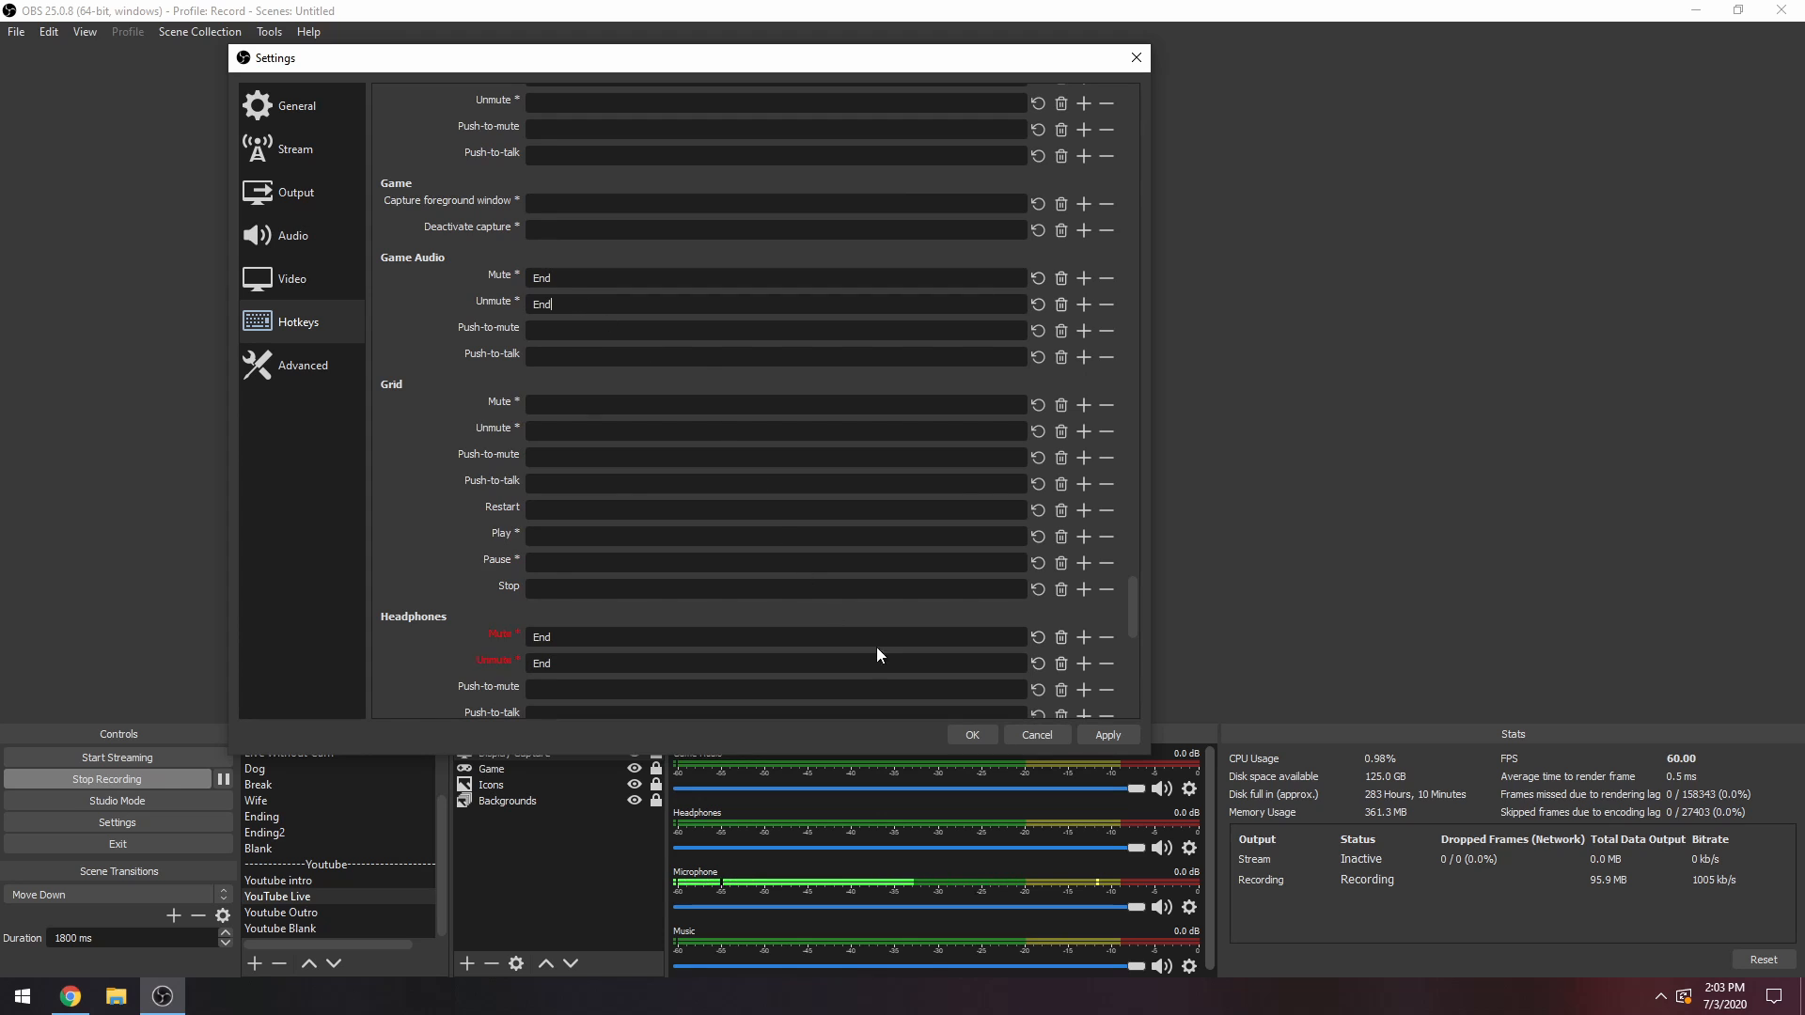
left_click(973, 736)
Mute the Headphones source and test the End hotkey by repeatedly swapping the mute between Game Audio and Headphones.
left_click(1162, 847)
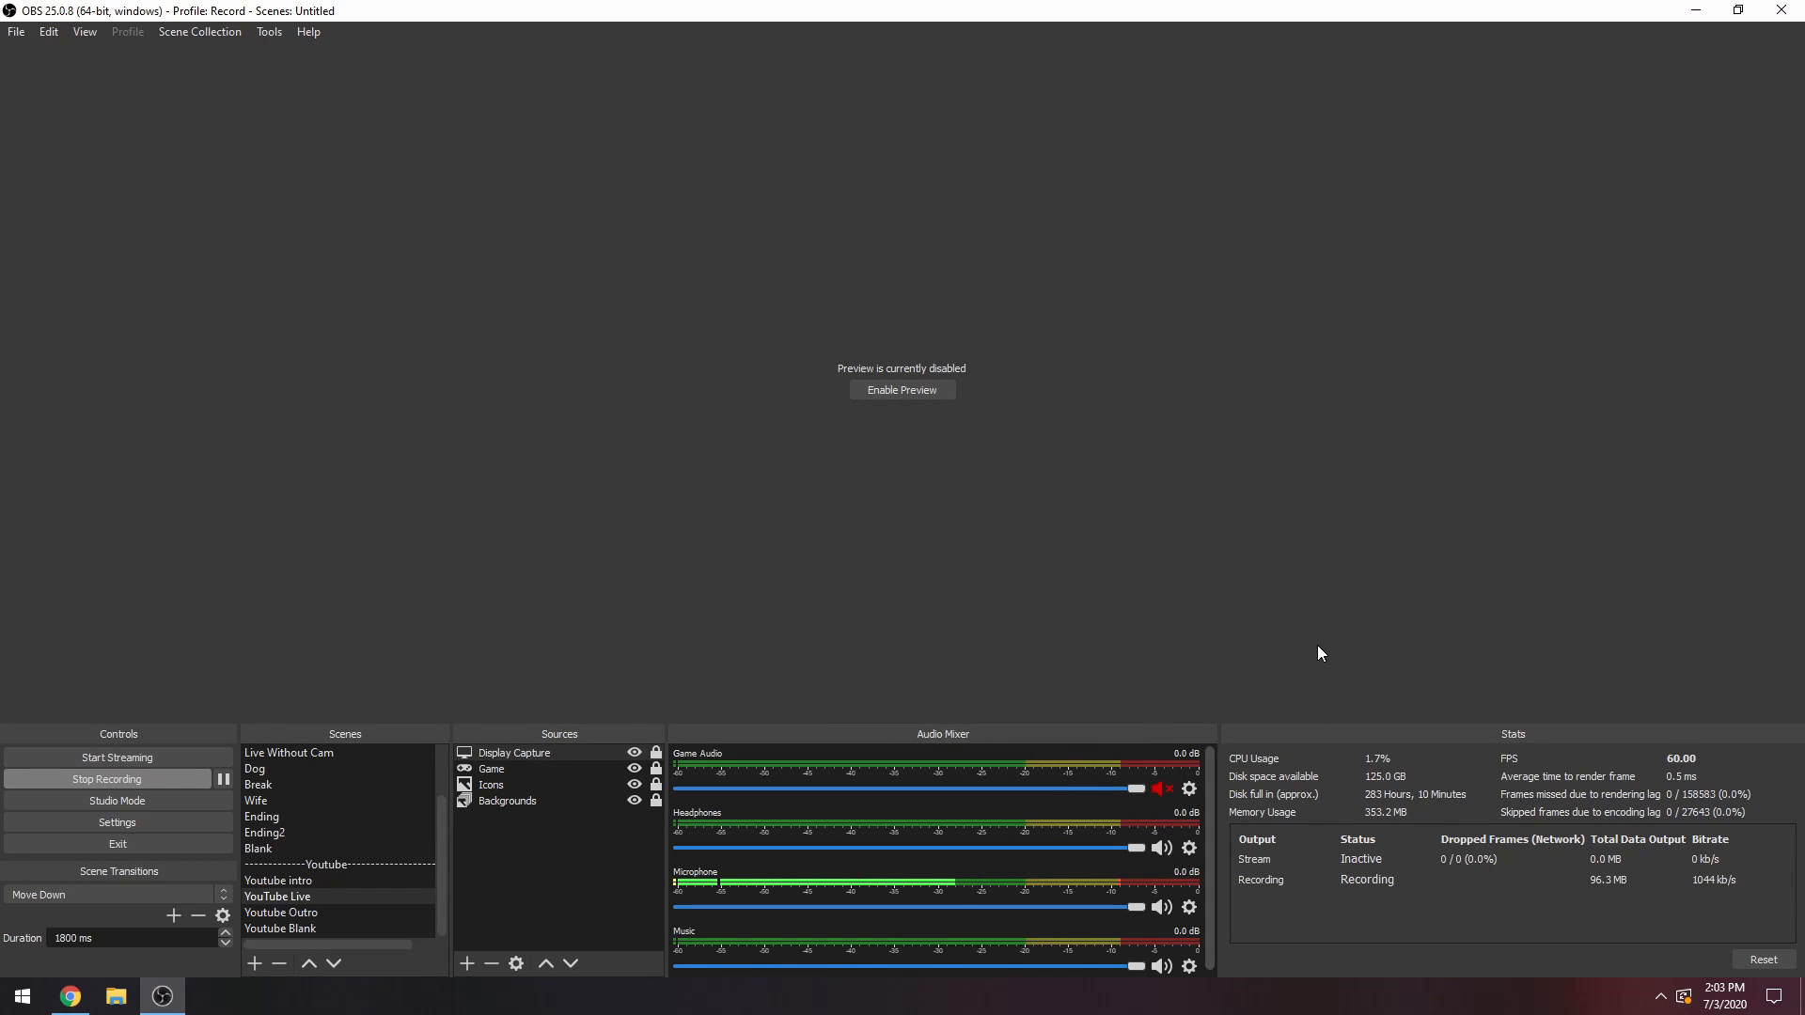
key("End")
key("End")
key("End")
key("End")
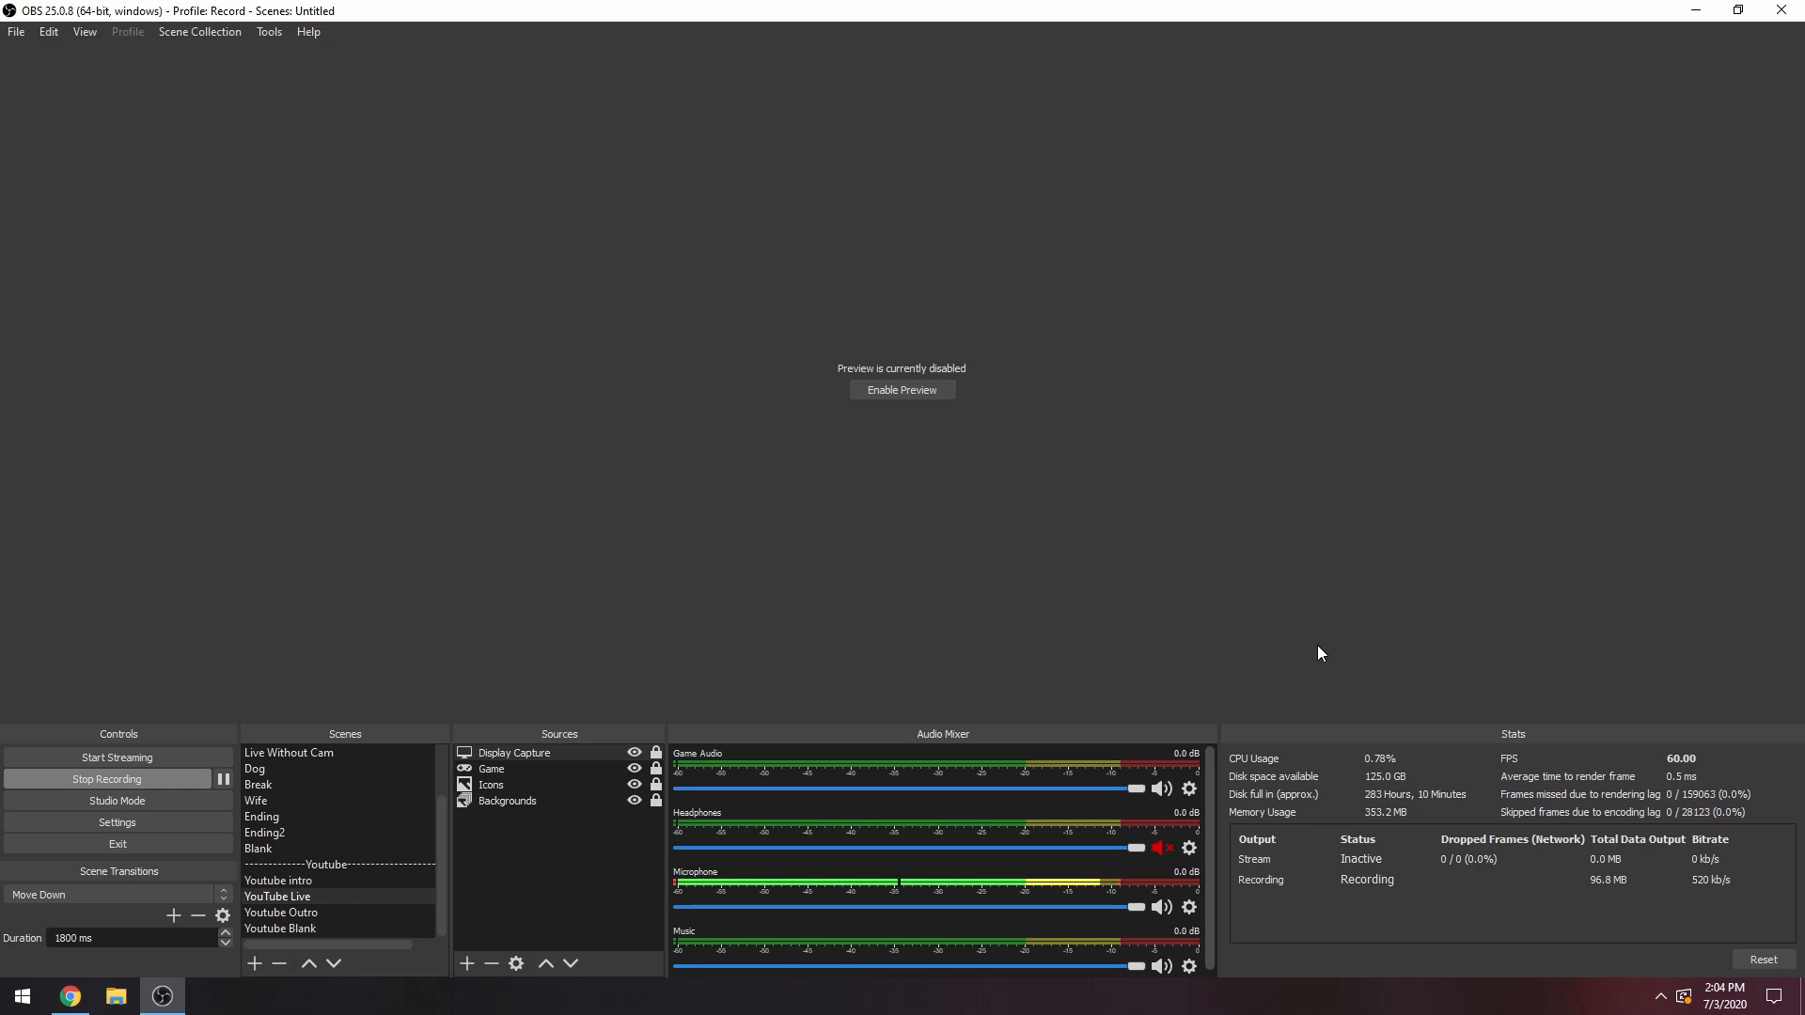
key("End")
key("End")
key("End")
key("End")
key("End")
key("End")
key("End")
key("End")
key("End")
key("End")
key("End")
key("End")
key("End")
key("End")
key("End")
key("End")
key("End")
key("End")
key("End")
key("End")
key("End")
key("End")
key("End")
key("End")
key("End")
key("End")
key("End")
key("End")
key("End")
key("End")
key("End")
key("End")
key("End")
key("End")
key("End")
key("End")
key("End")
key("End")
key("End")
key("End")
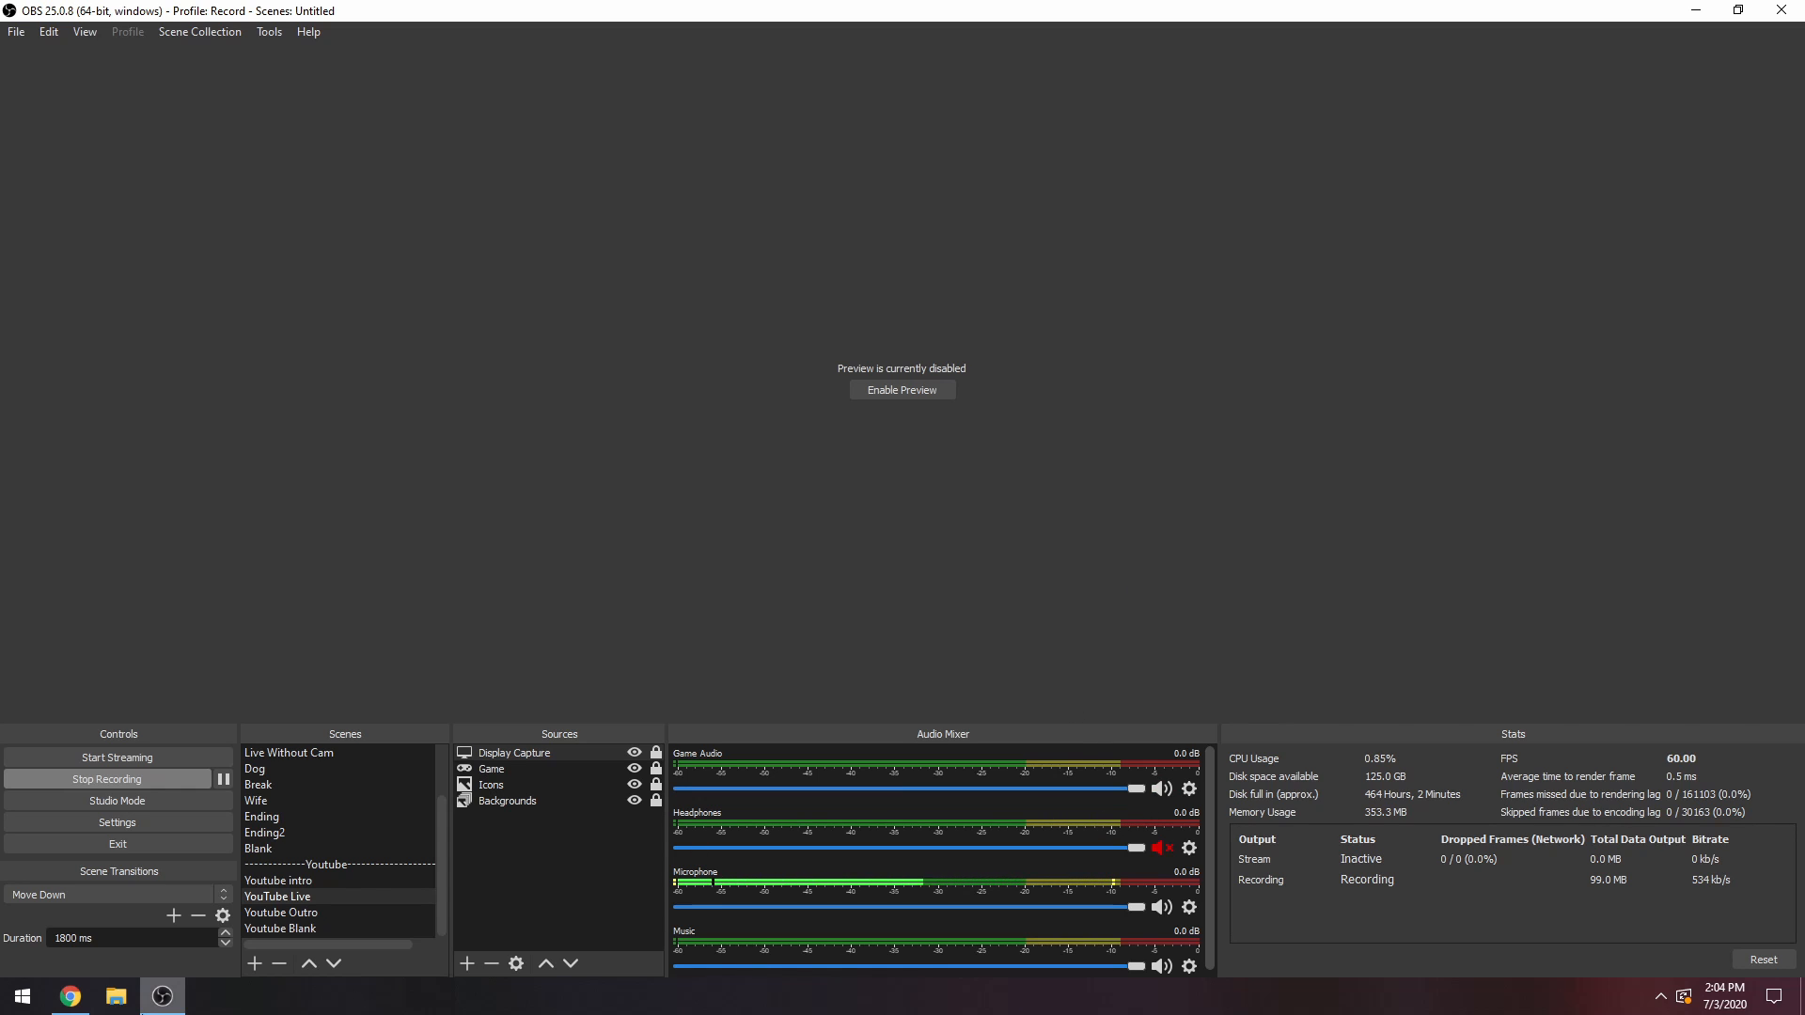
Switch to Chrome and open the Amazon Music extension from the Twitch extension search results for music.
left_click(163, 1002)
left_click(73, 998)
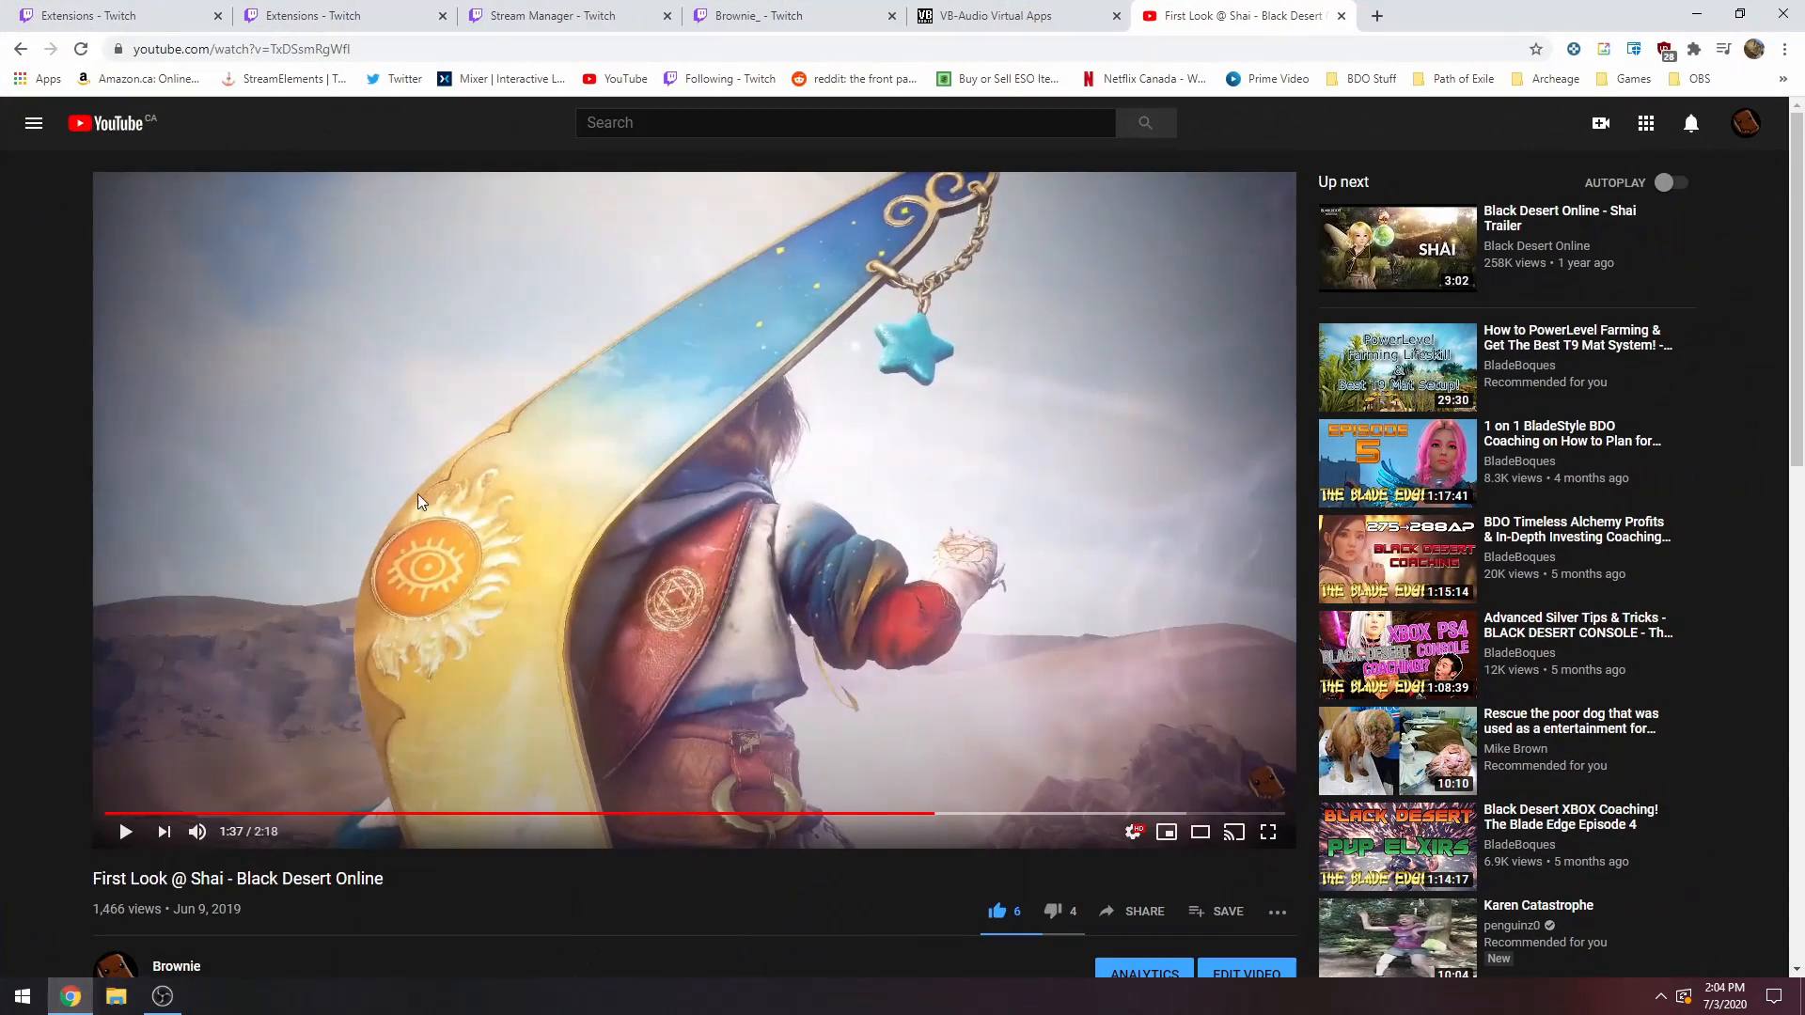
left_click(338, 13)
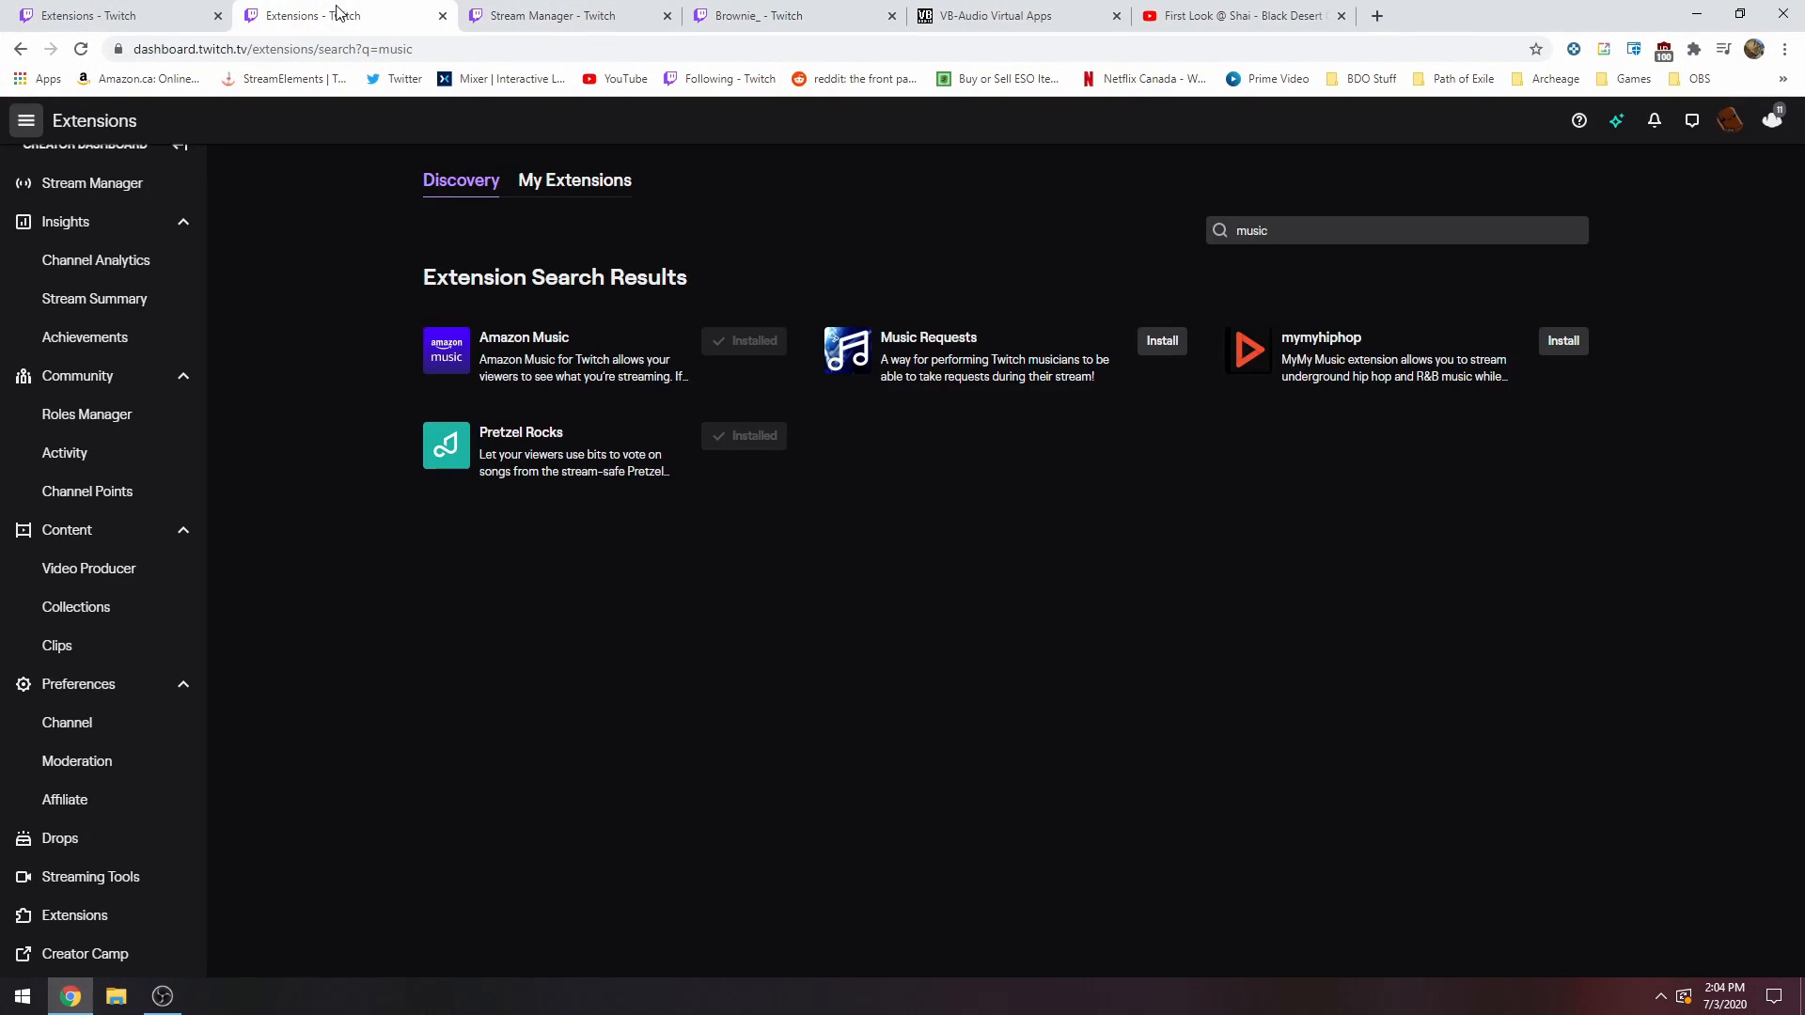
left_click(1293, 225)
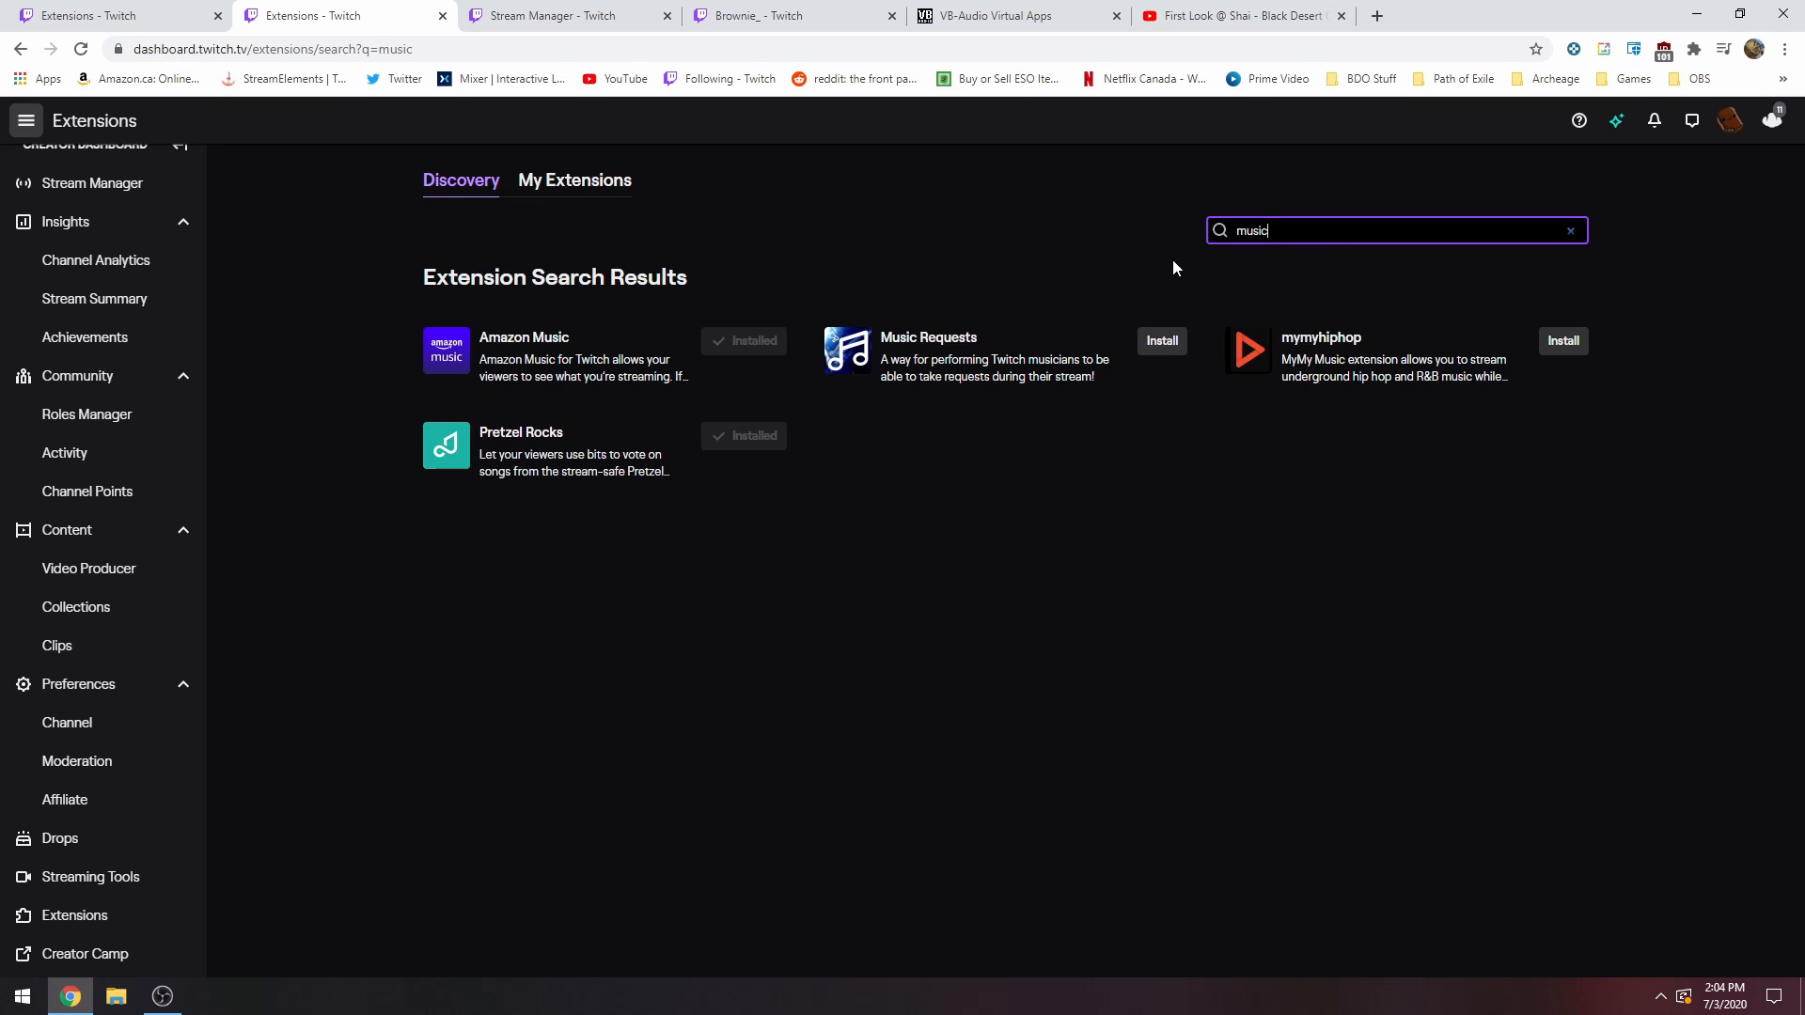
left_click(515, 352)
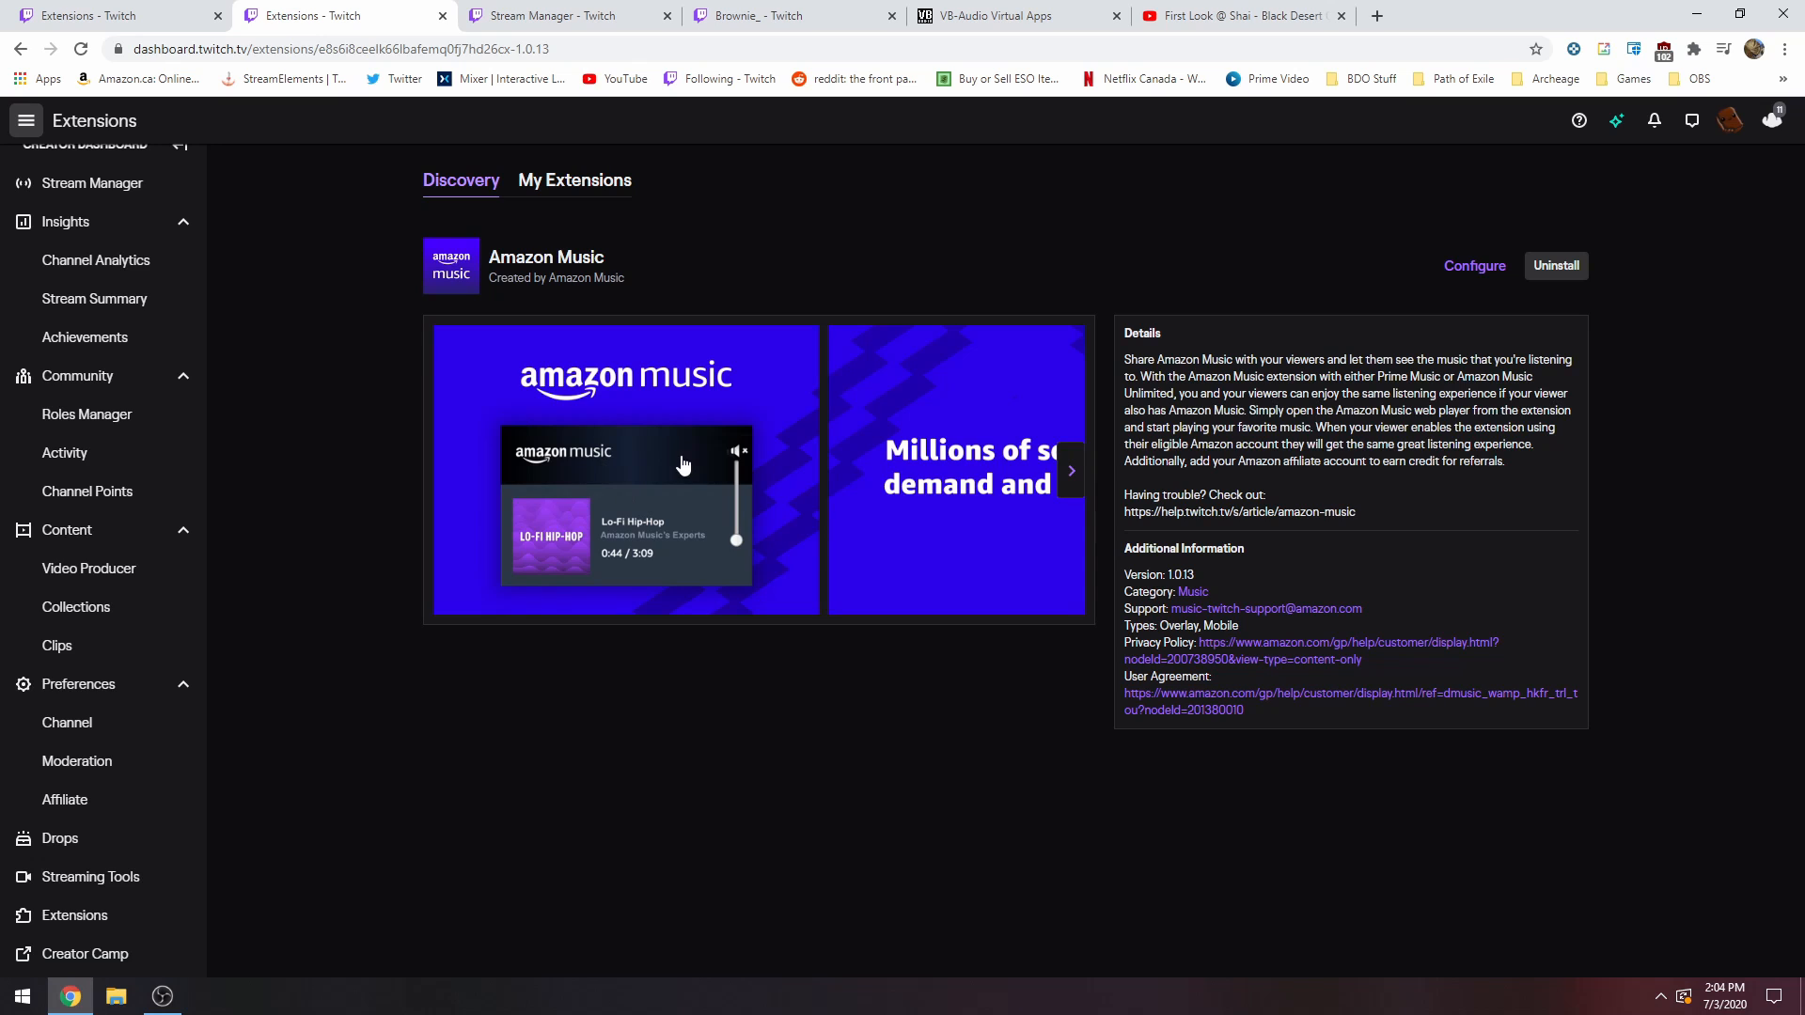
Look through the preview slides of the Amazon Music extension.
left_click(1060, 470)
left_click(448, 468)
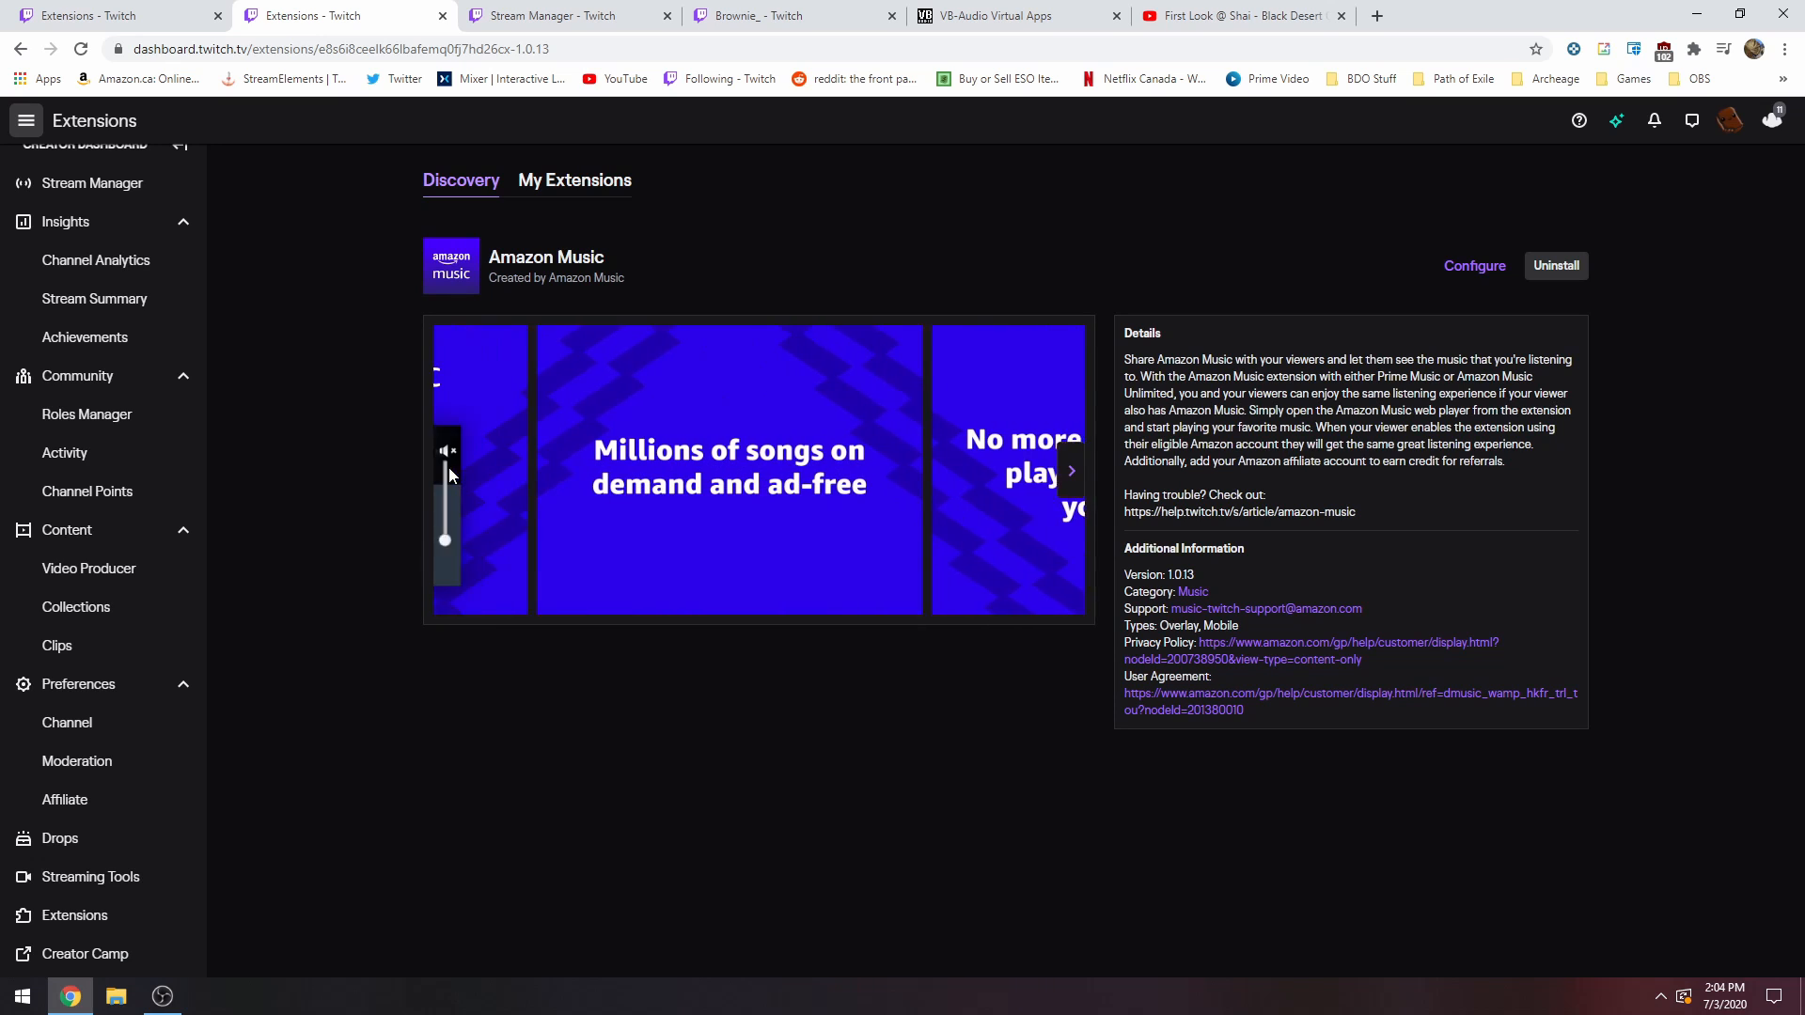
left_click(1073, 472)
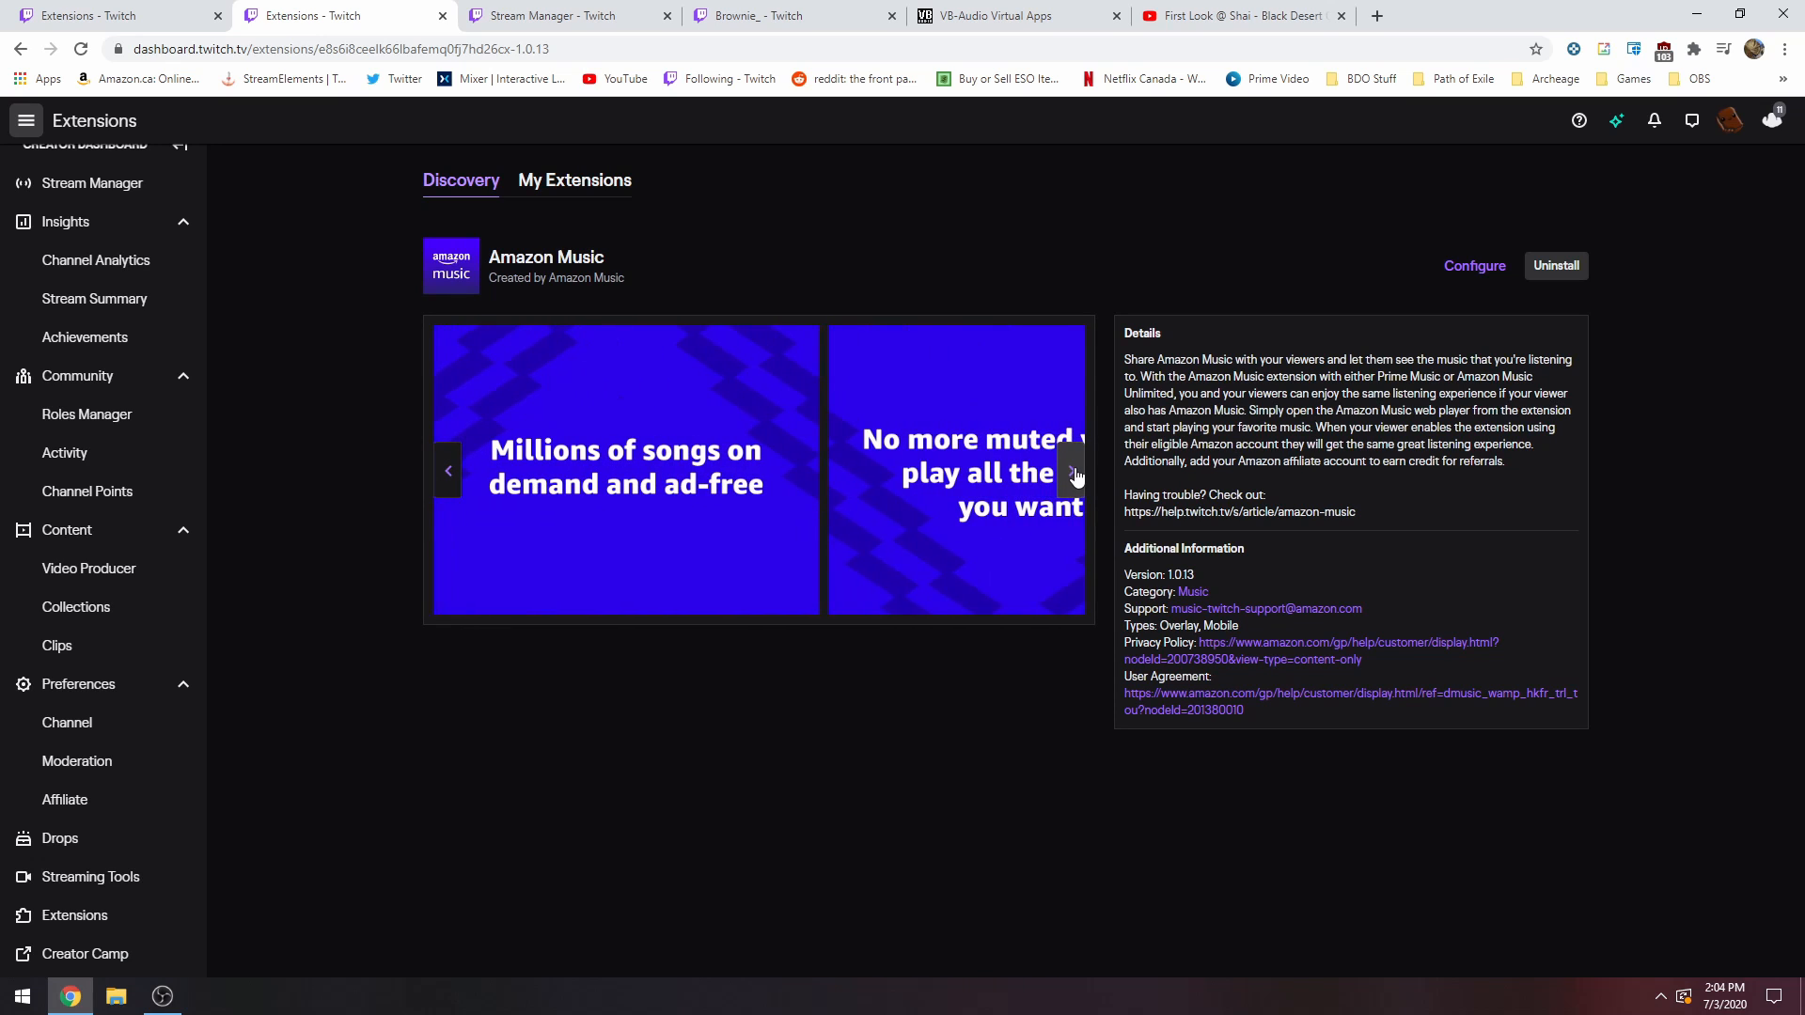
left_click(1076, 472)
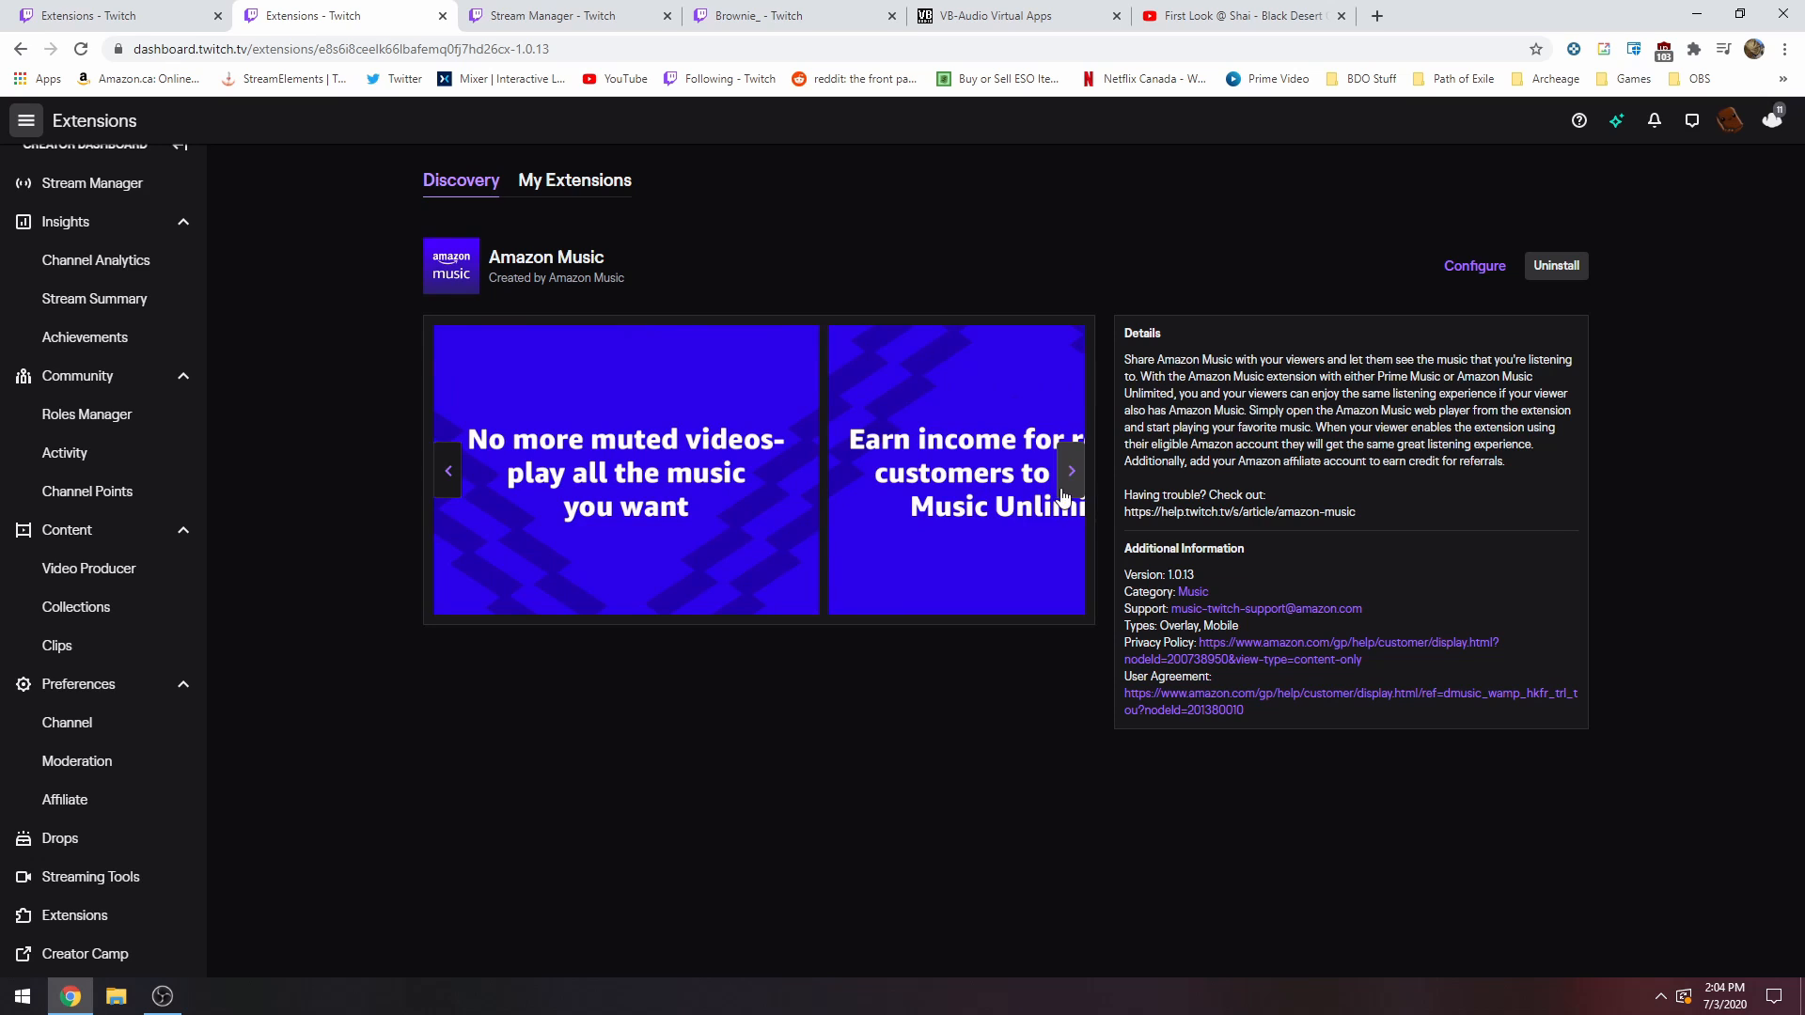
left_click(1071, 471)
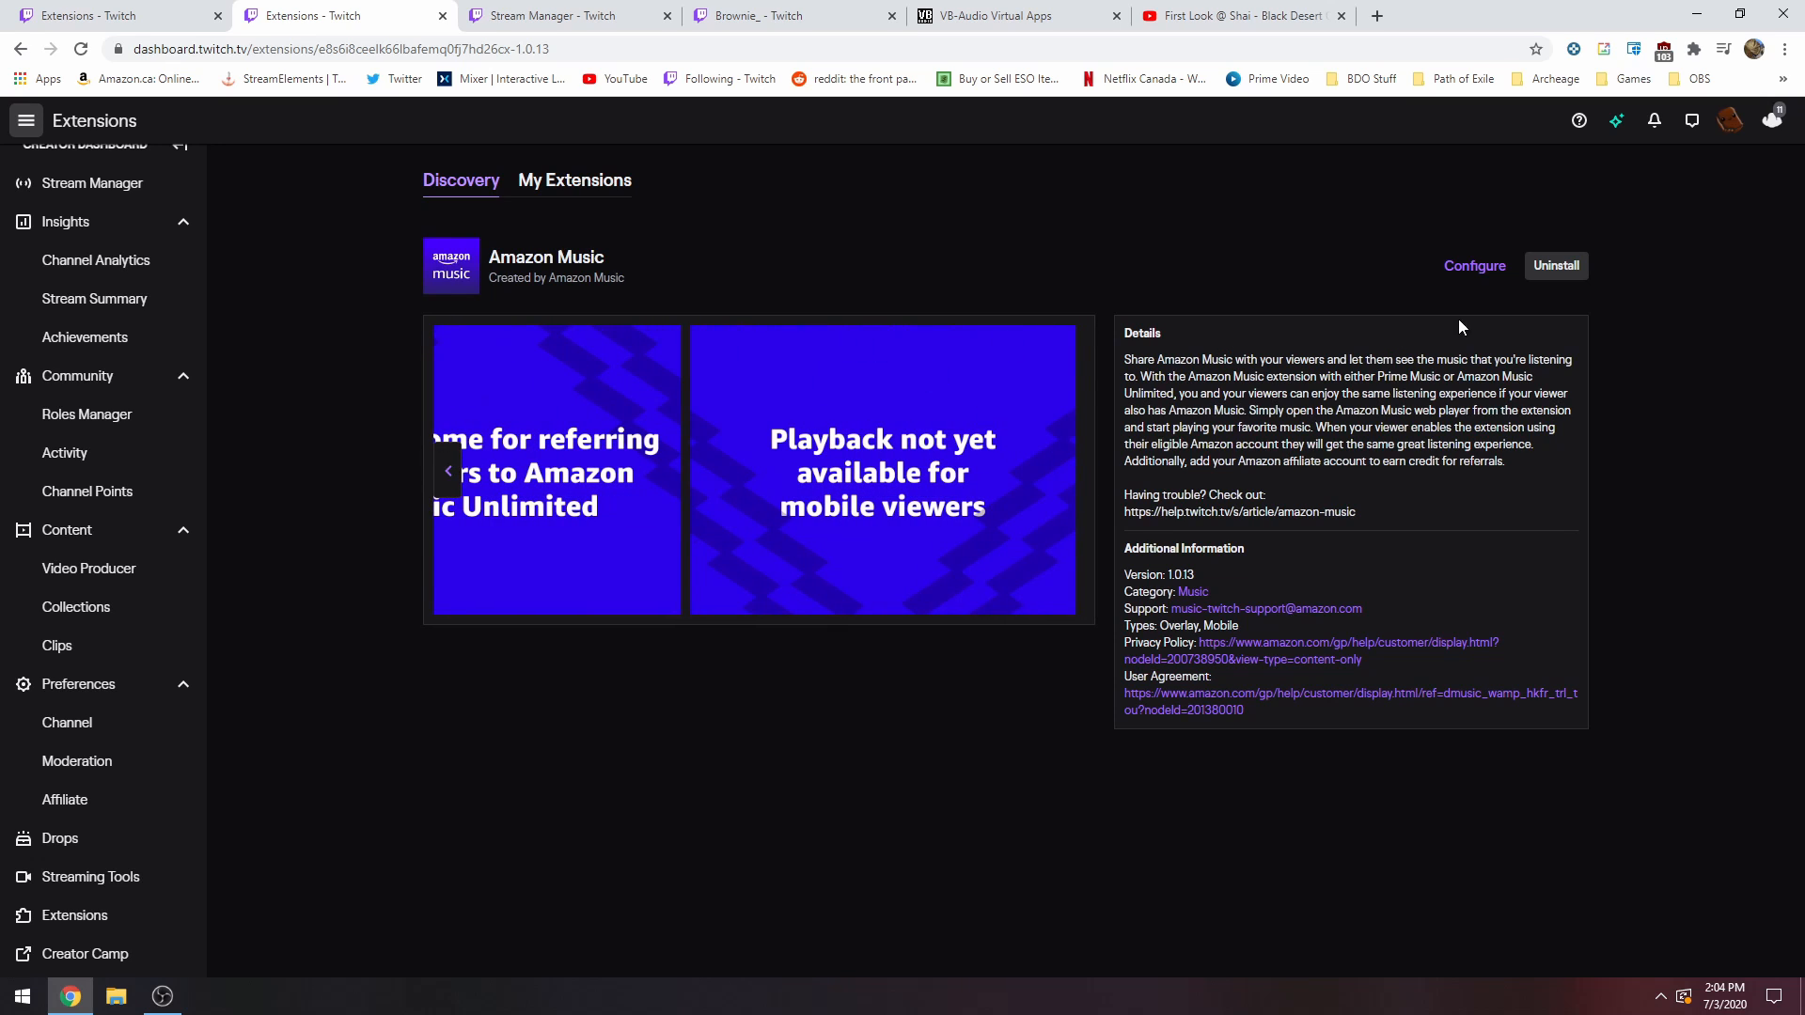
Go to My Extensions and deactivate the Amazon Music extension.
left_click(1475, 268)
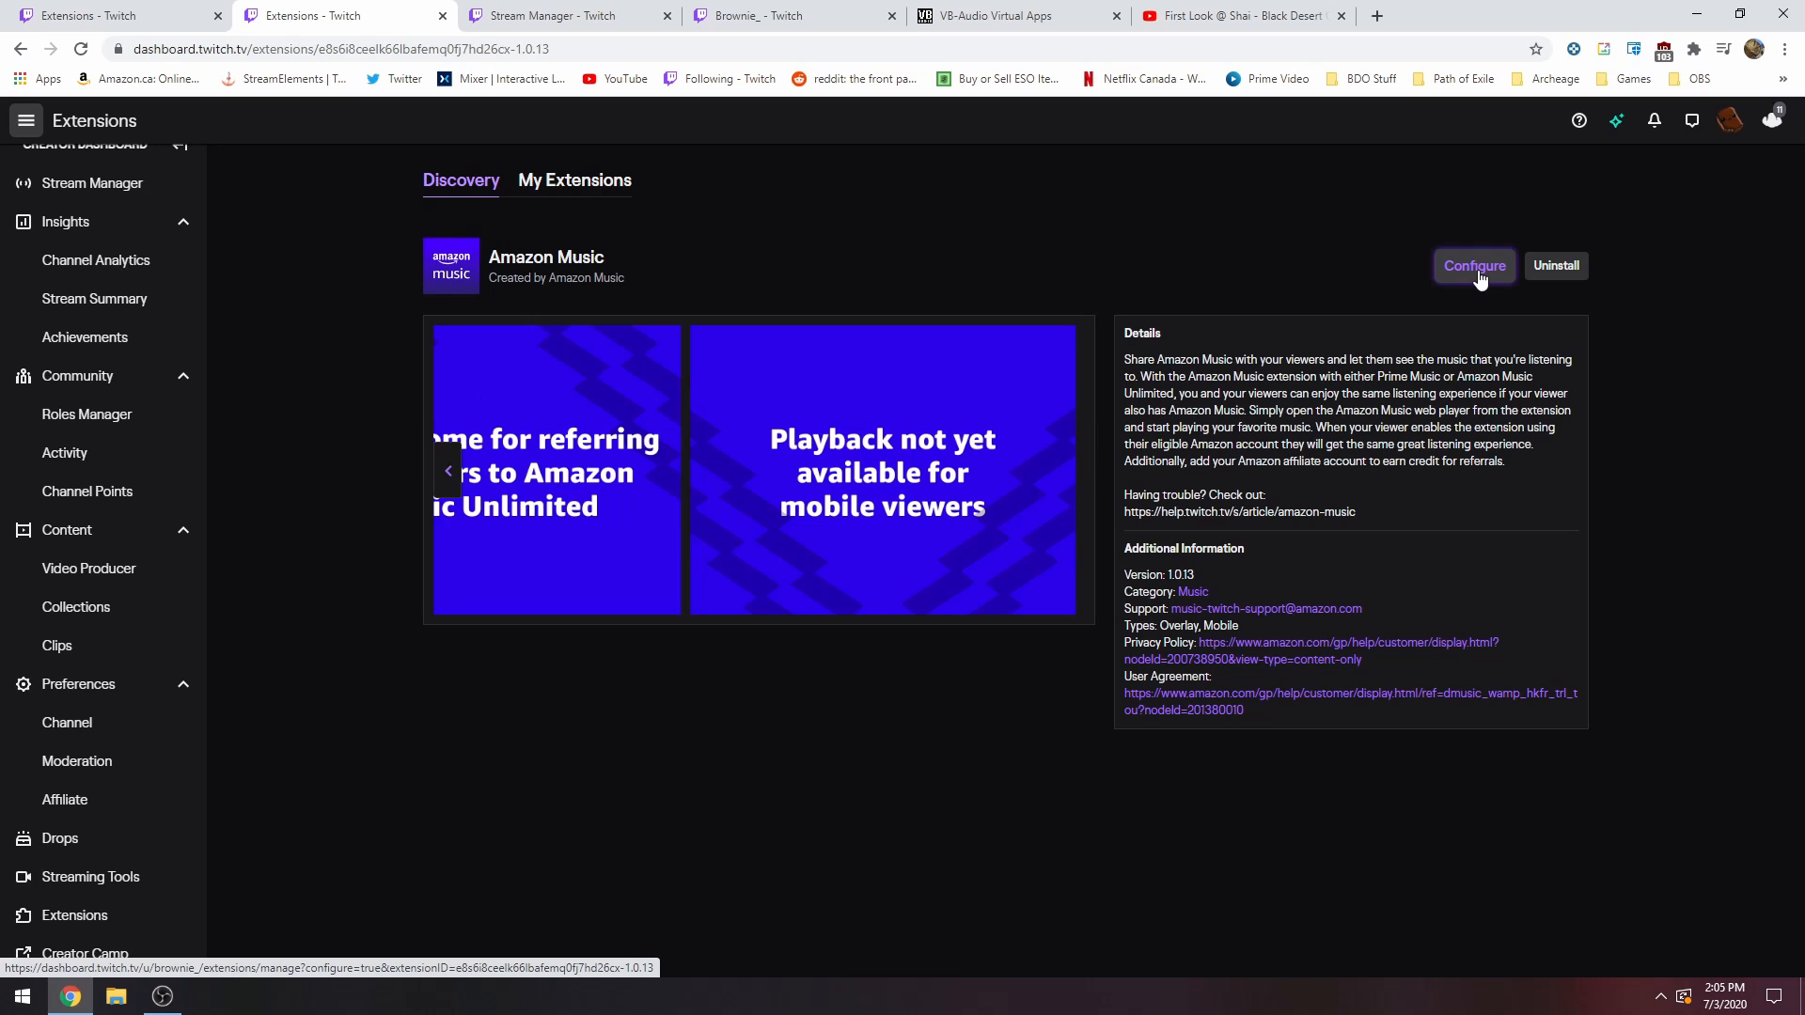
left_click(602, 182)
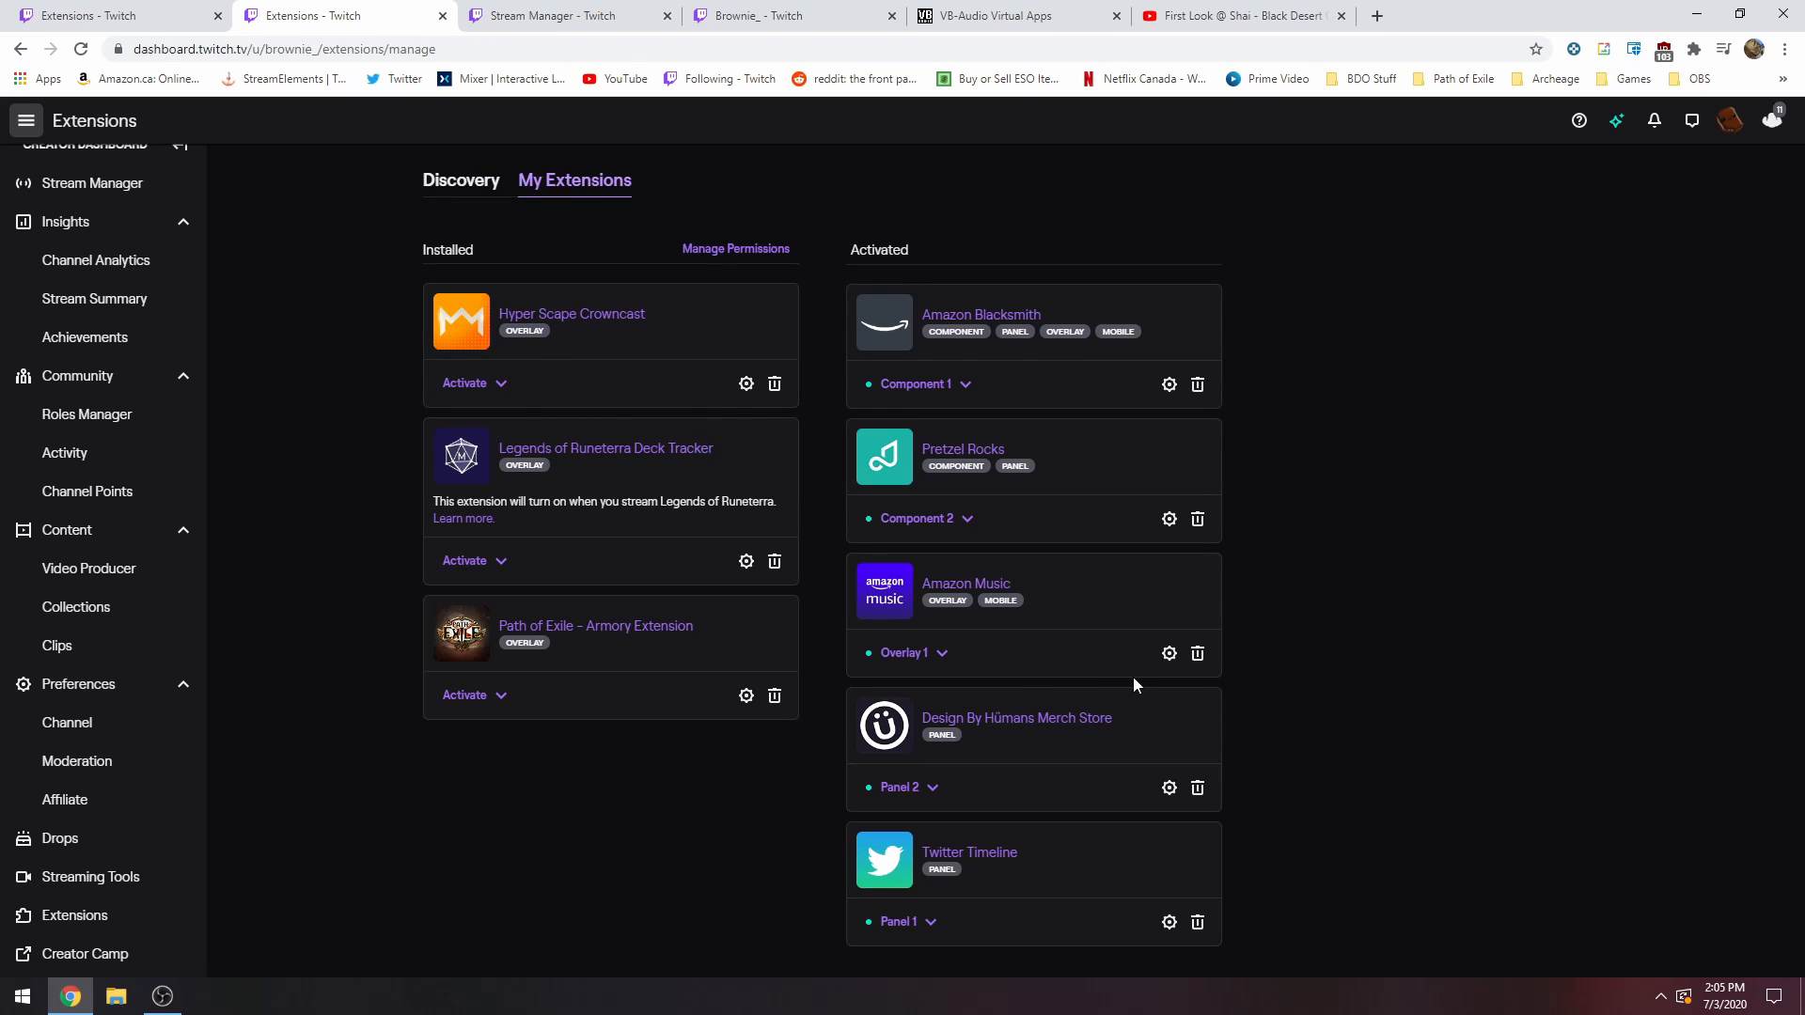
left_click(931, 653)
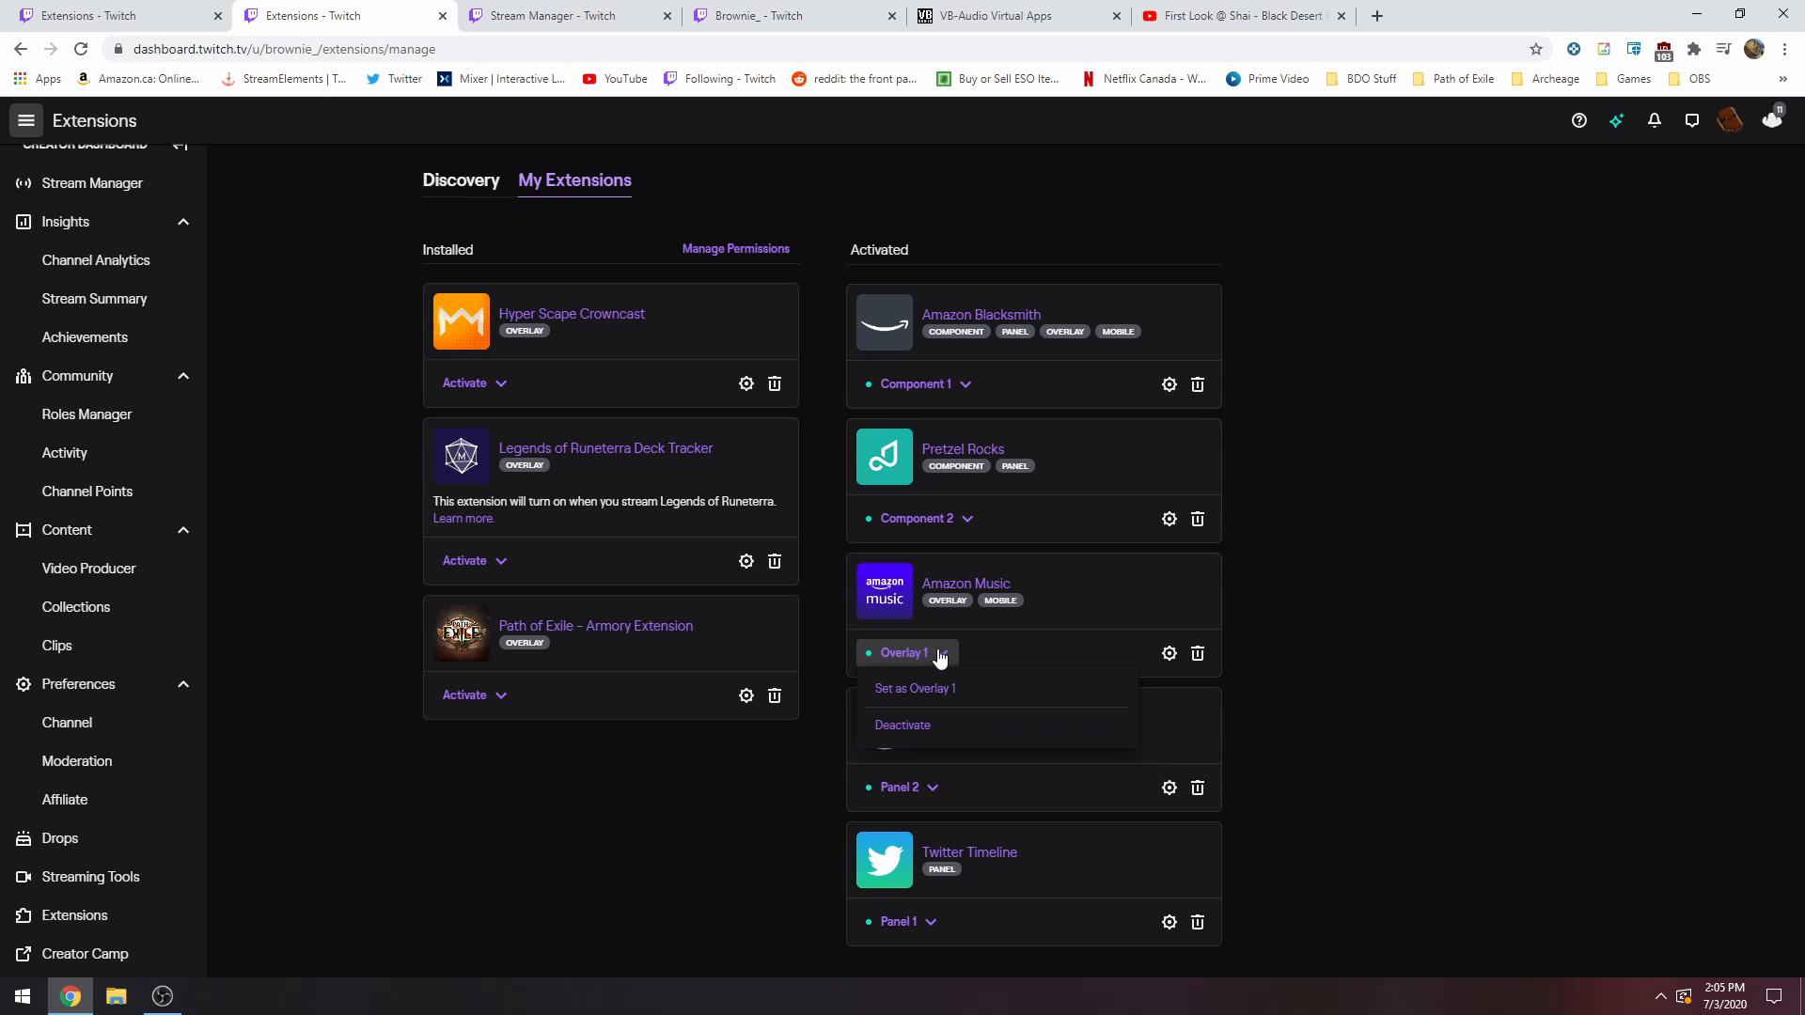
left_click(934, 722)
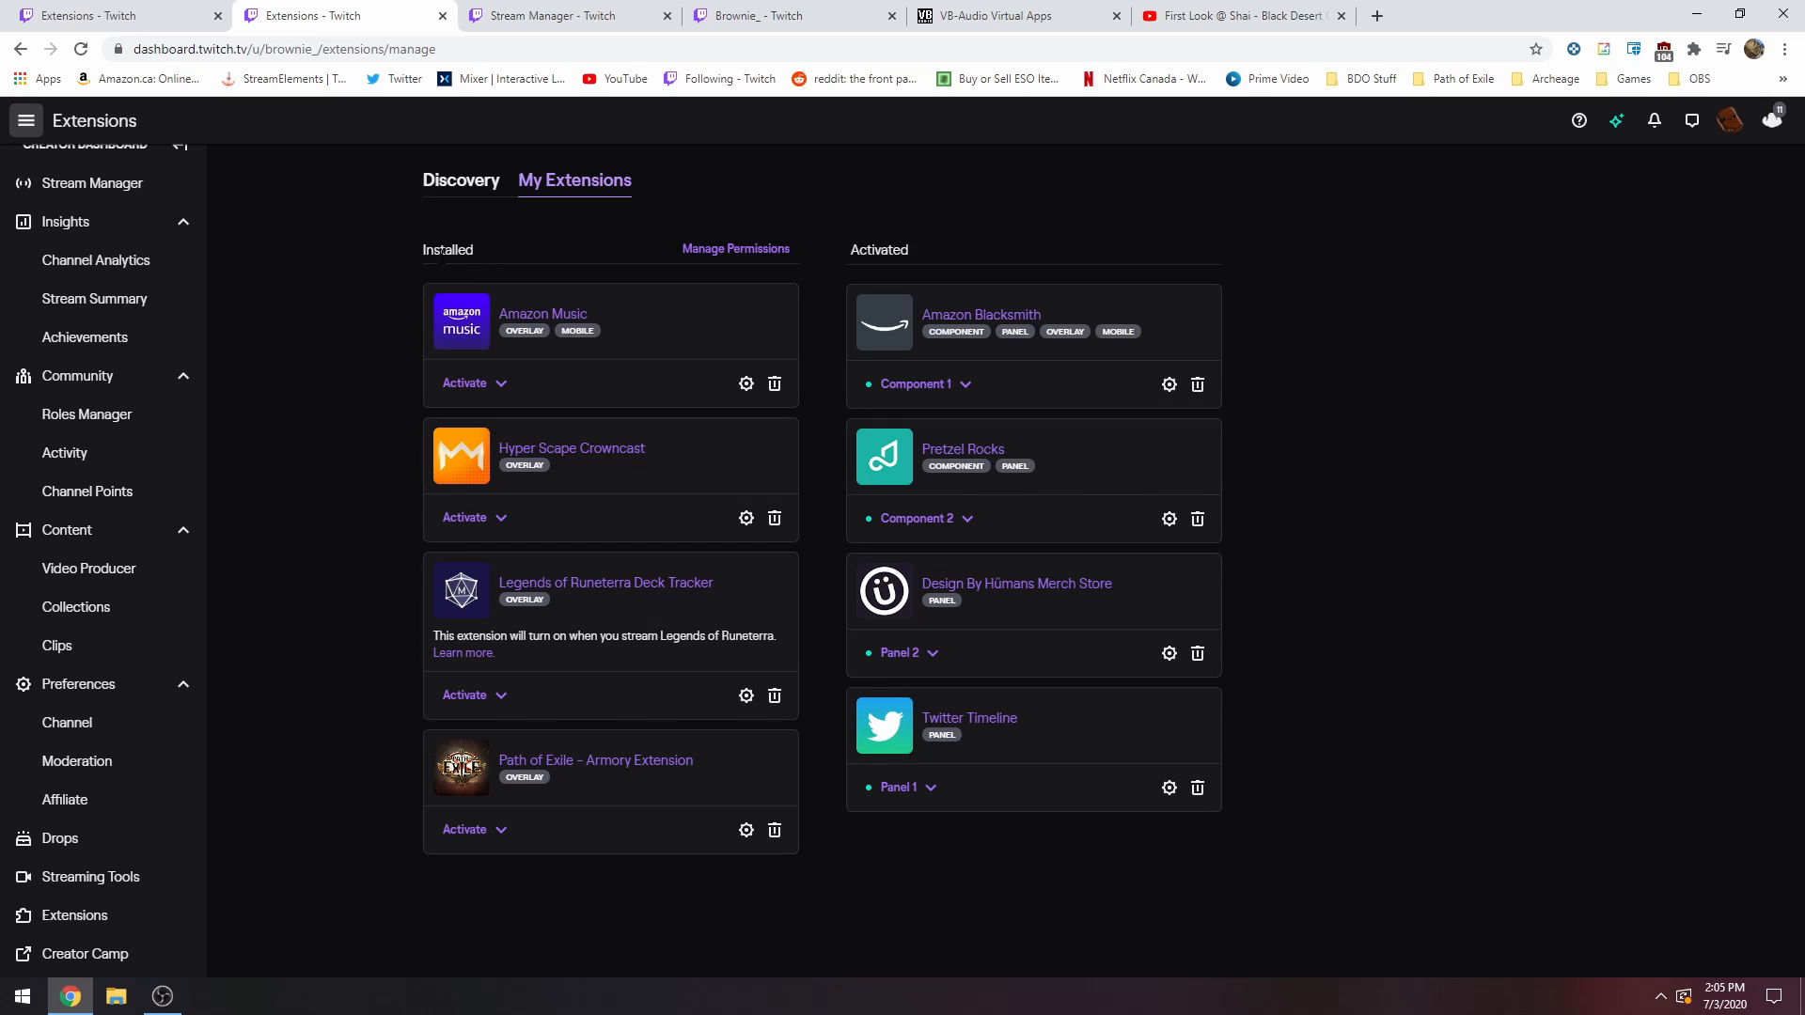
Activate the Amazon Music extension as Overlay 1 and dismiss the confirmation.
double_click(873, 242)
left_click(462, 393)
left_click(564, 415)
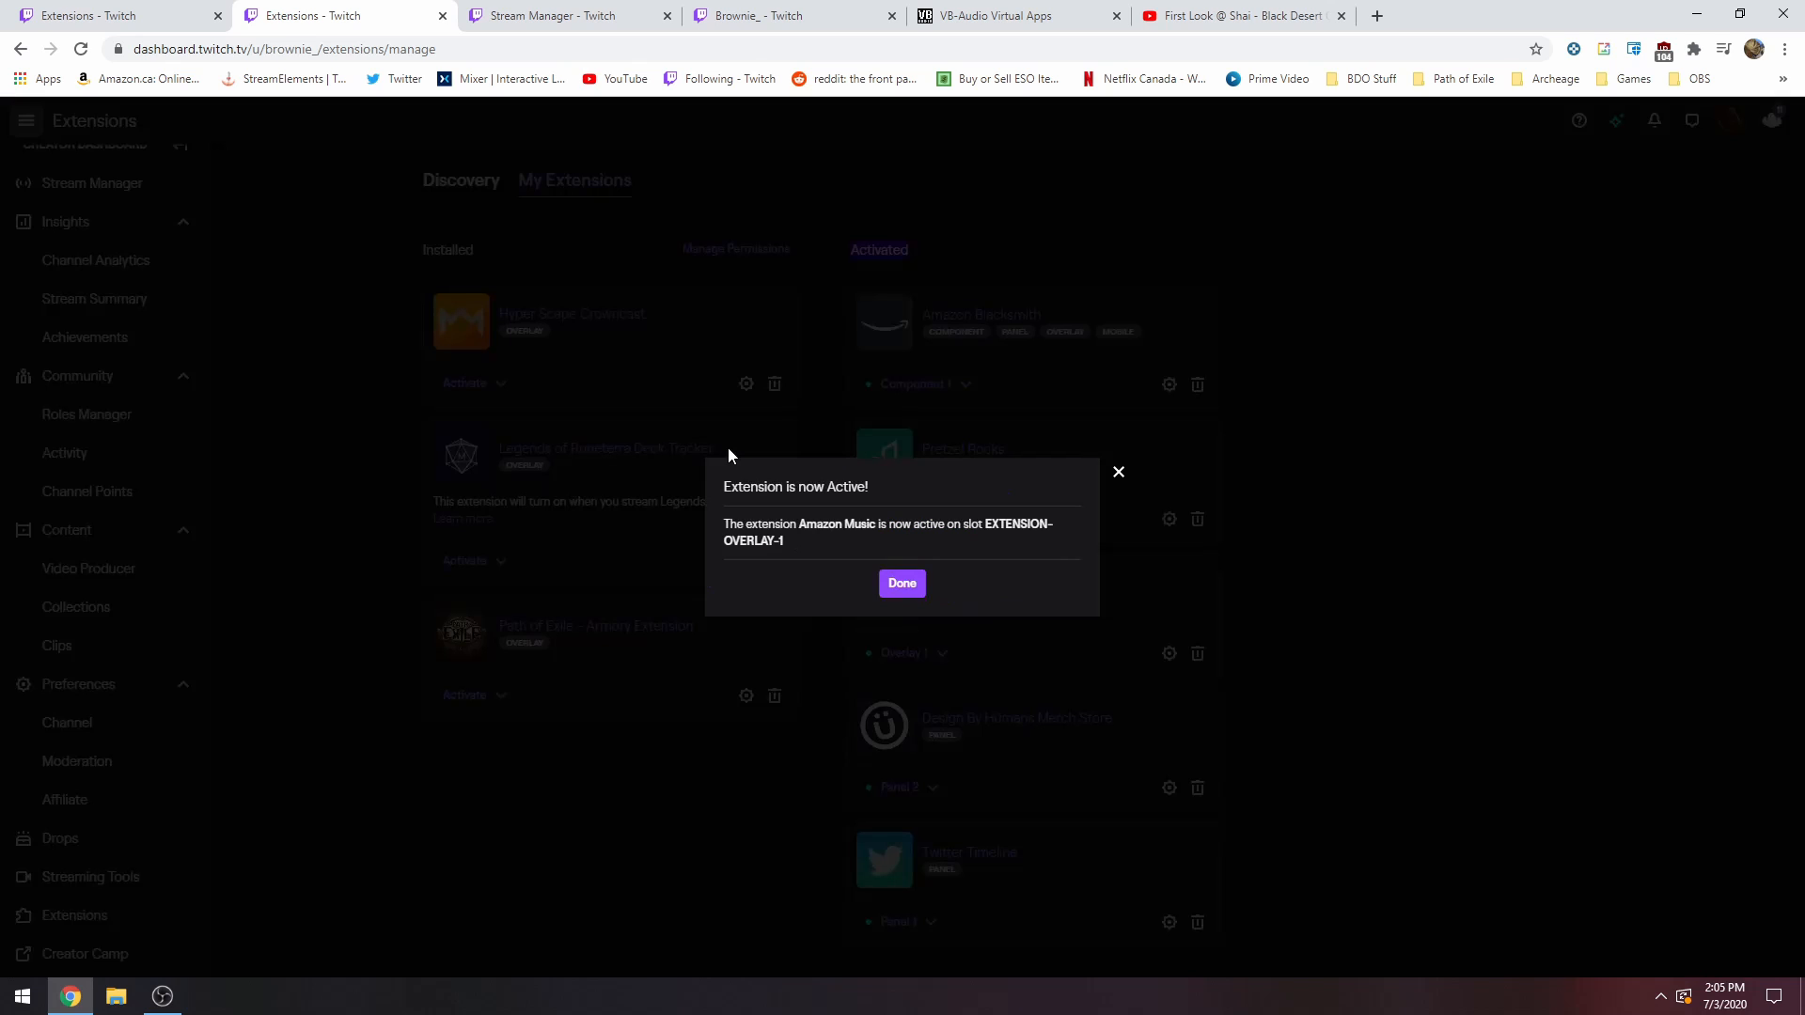
left_click(904, 582)
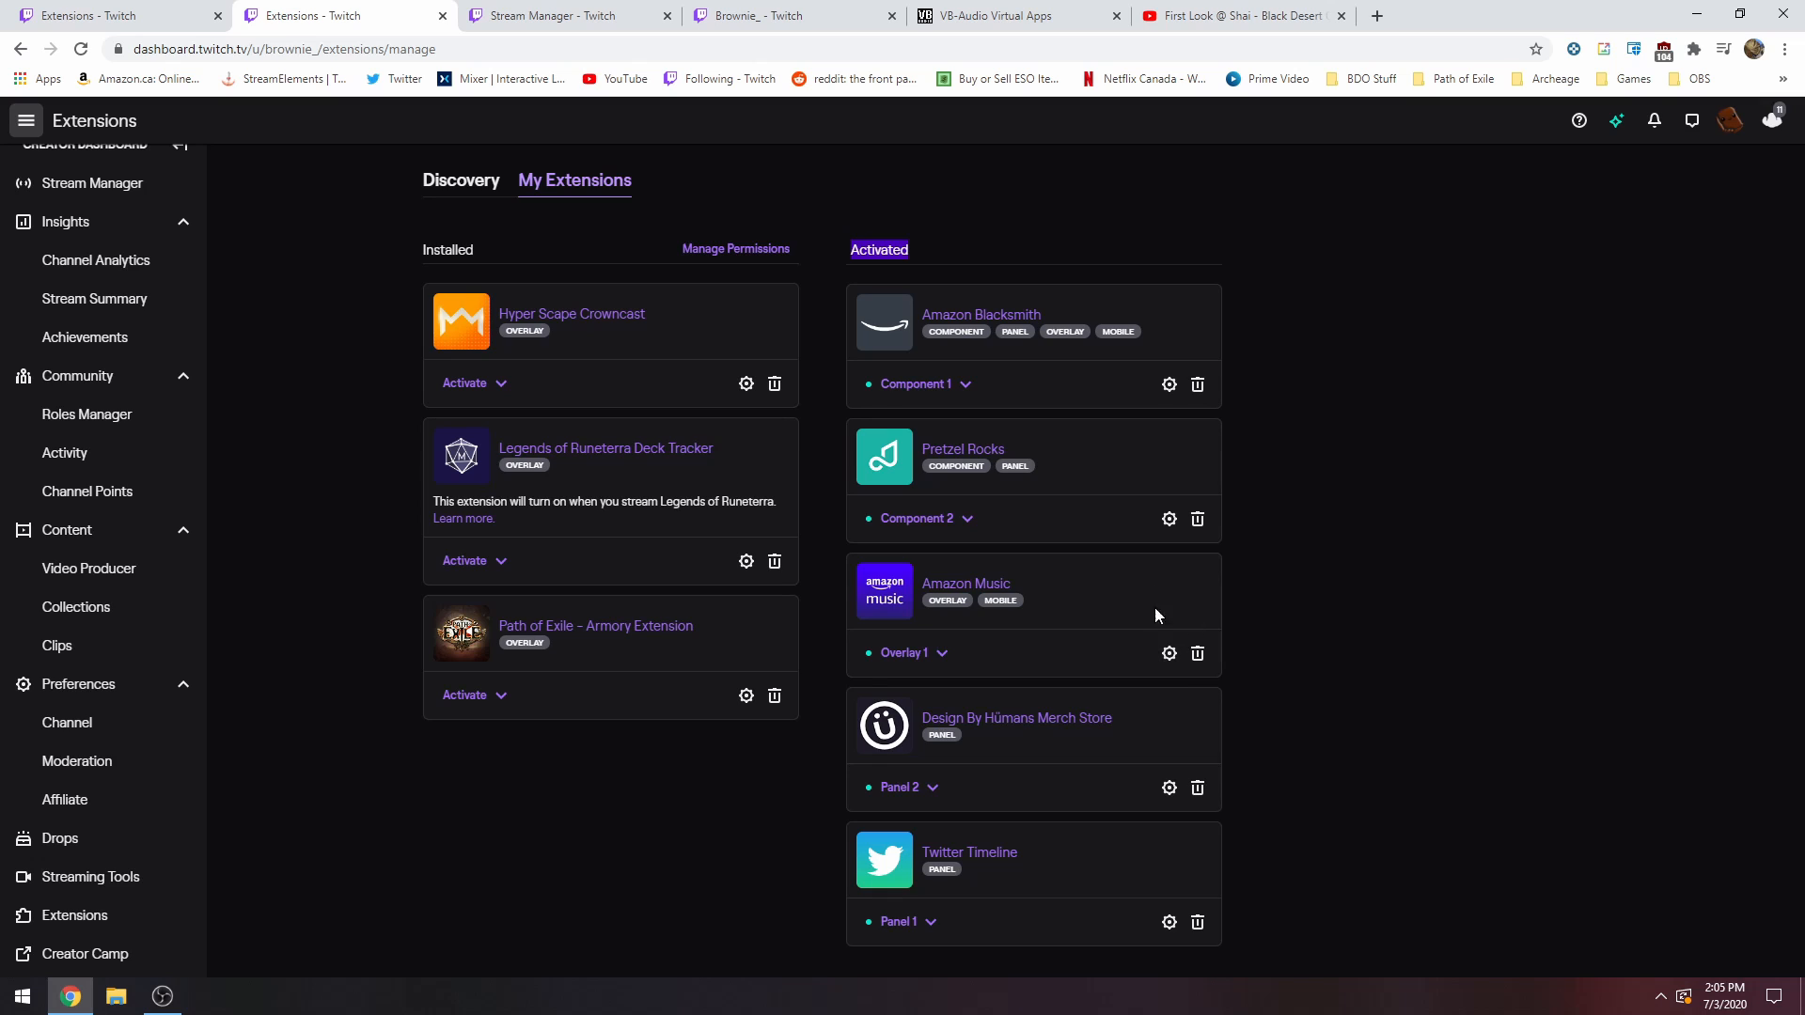
Open the Amazon Music extension's configuration and go through its setup guide up to Step 4: Get Paid (Optional).
left_click(1168, 652)
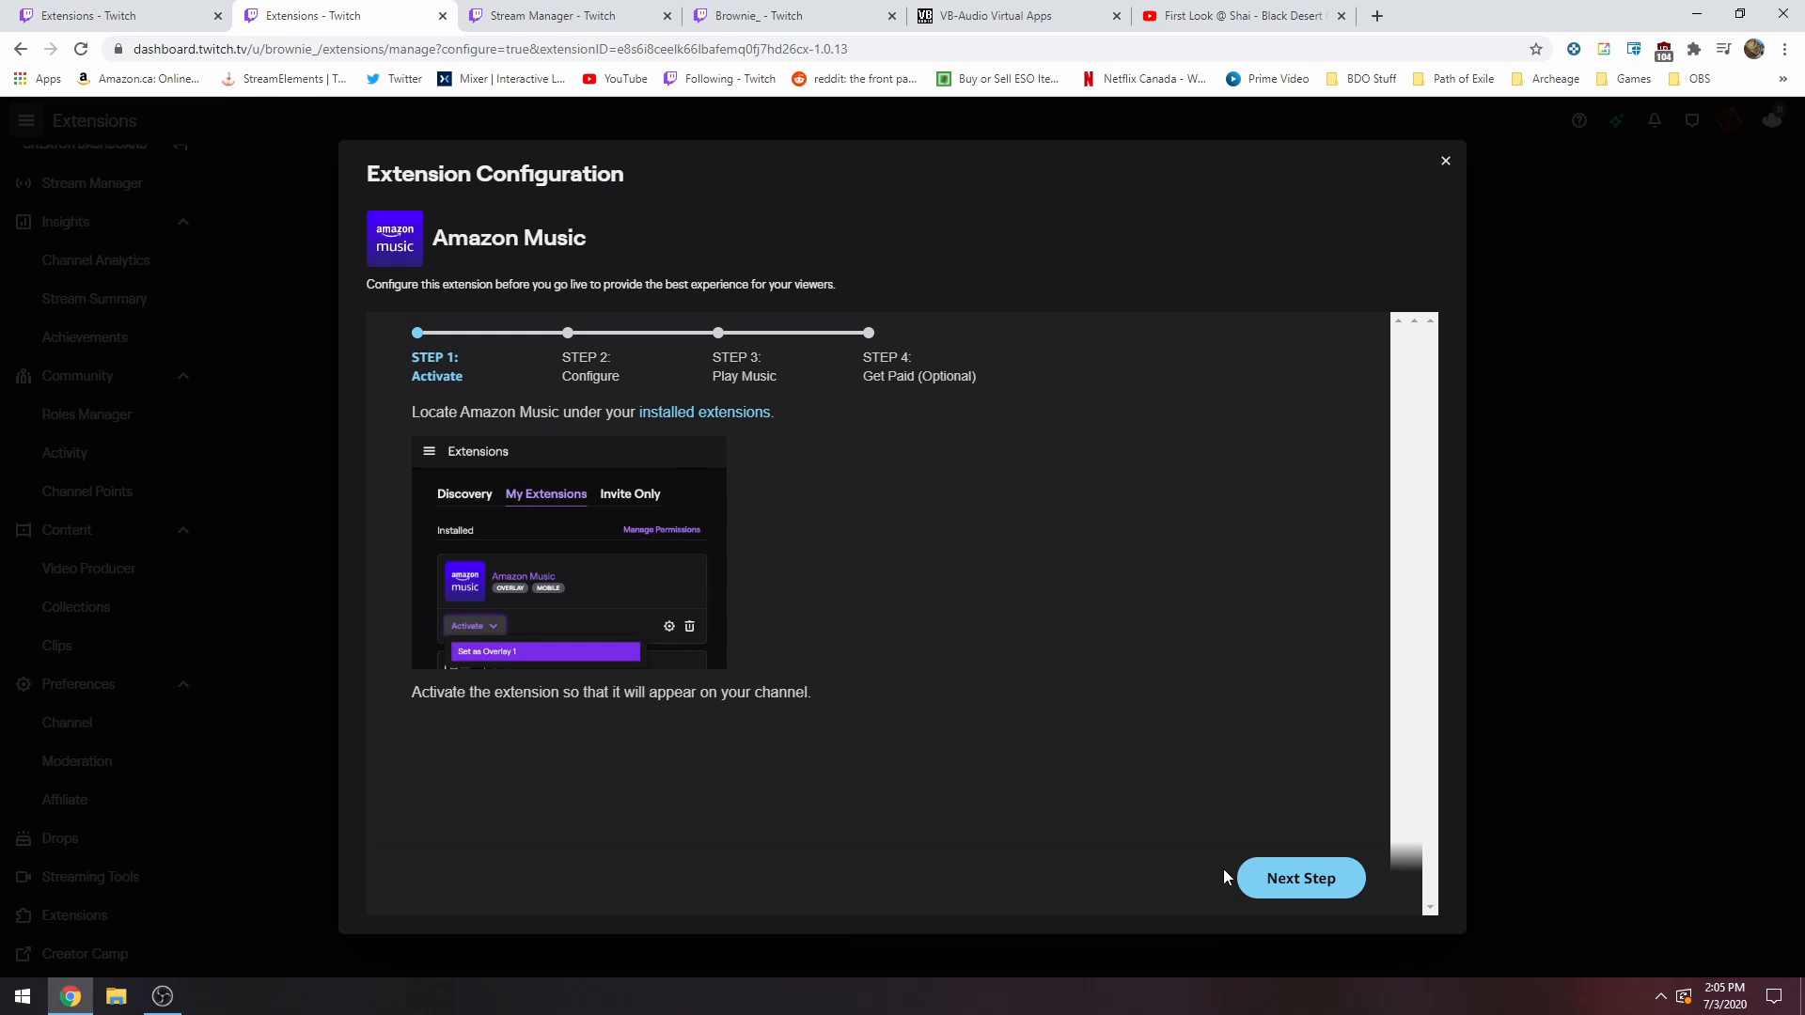
left_click(1273, 878)
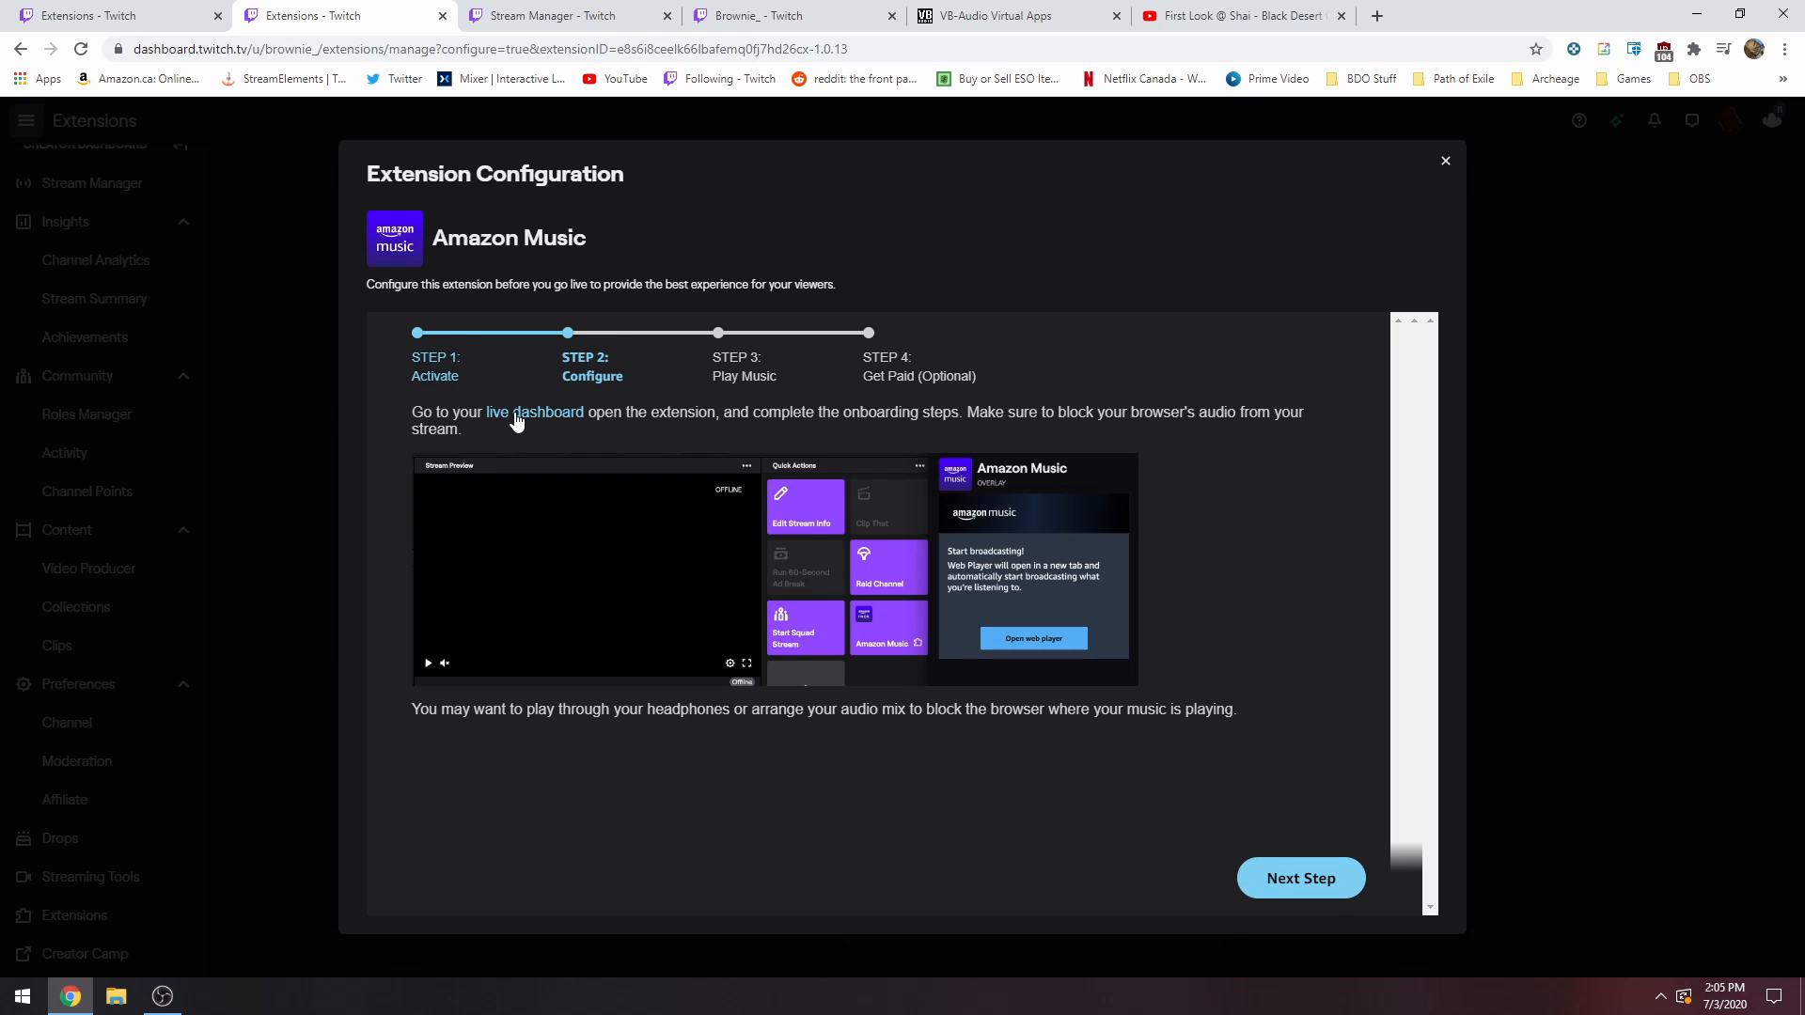
left_click(1274, 877)
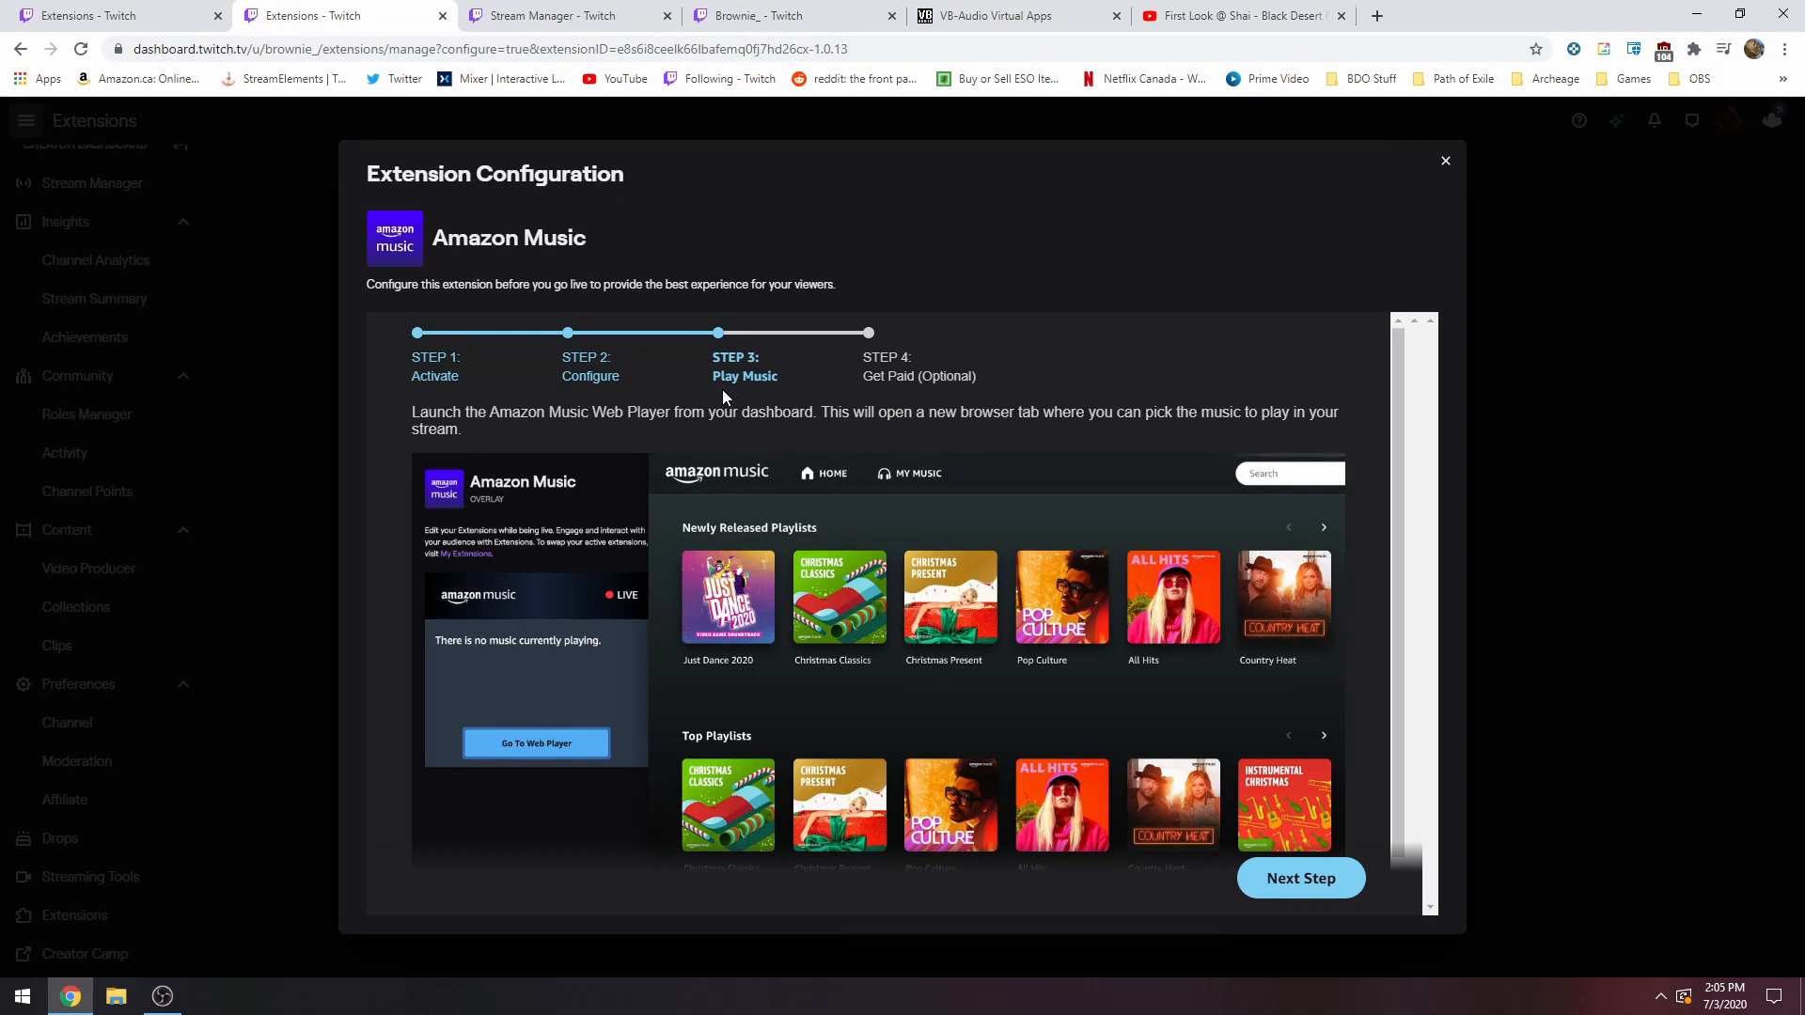
left_click(1297, 878)
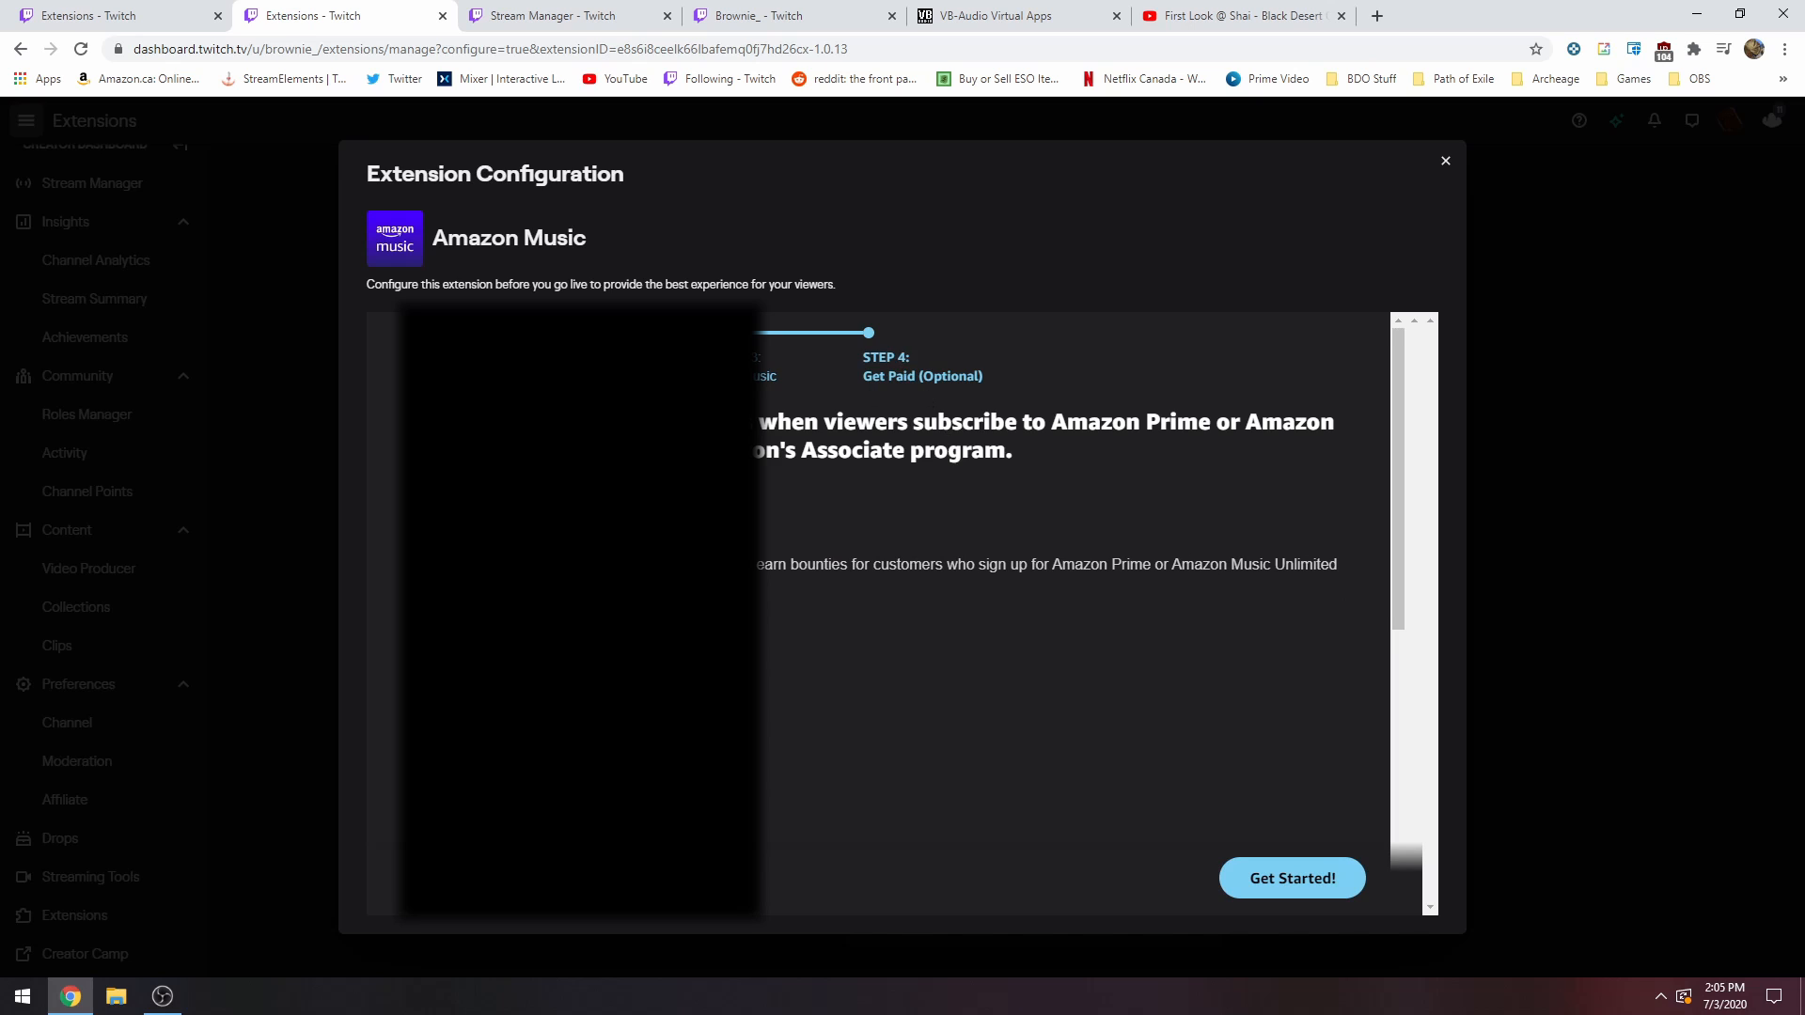
scroll(878, 612, "down", 5)
scroll(878, 613, "up", 5)
Open the Twitch Stream Manager and look through the Quick Actions for the Amazon Music tile.
left_click(1292, 877)
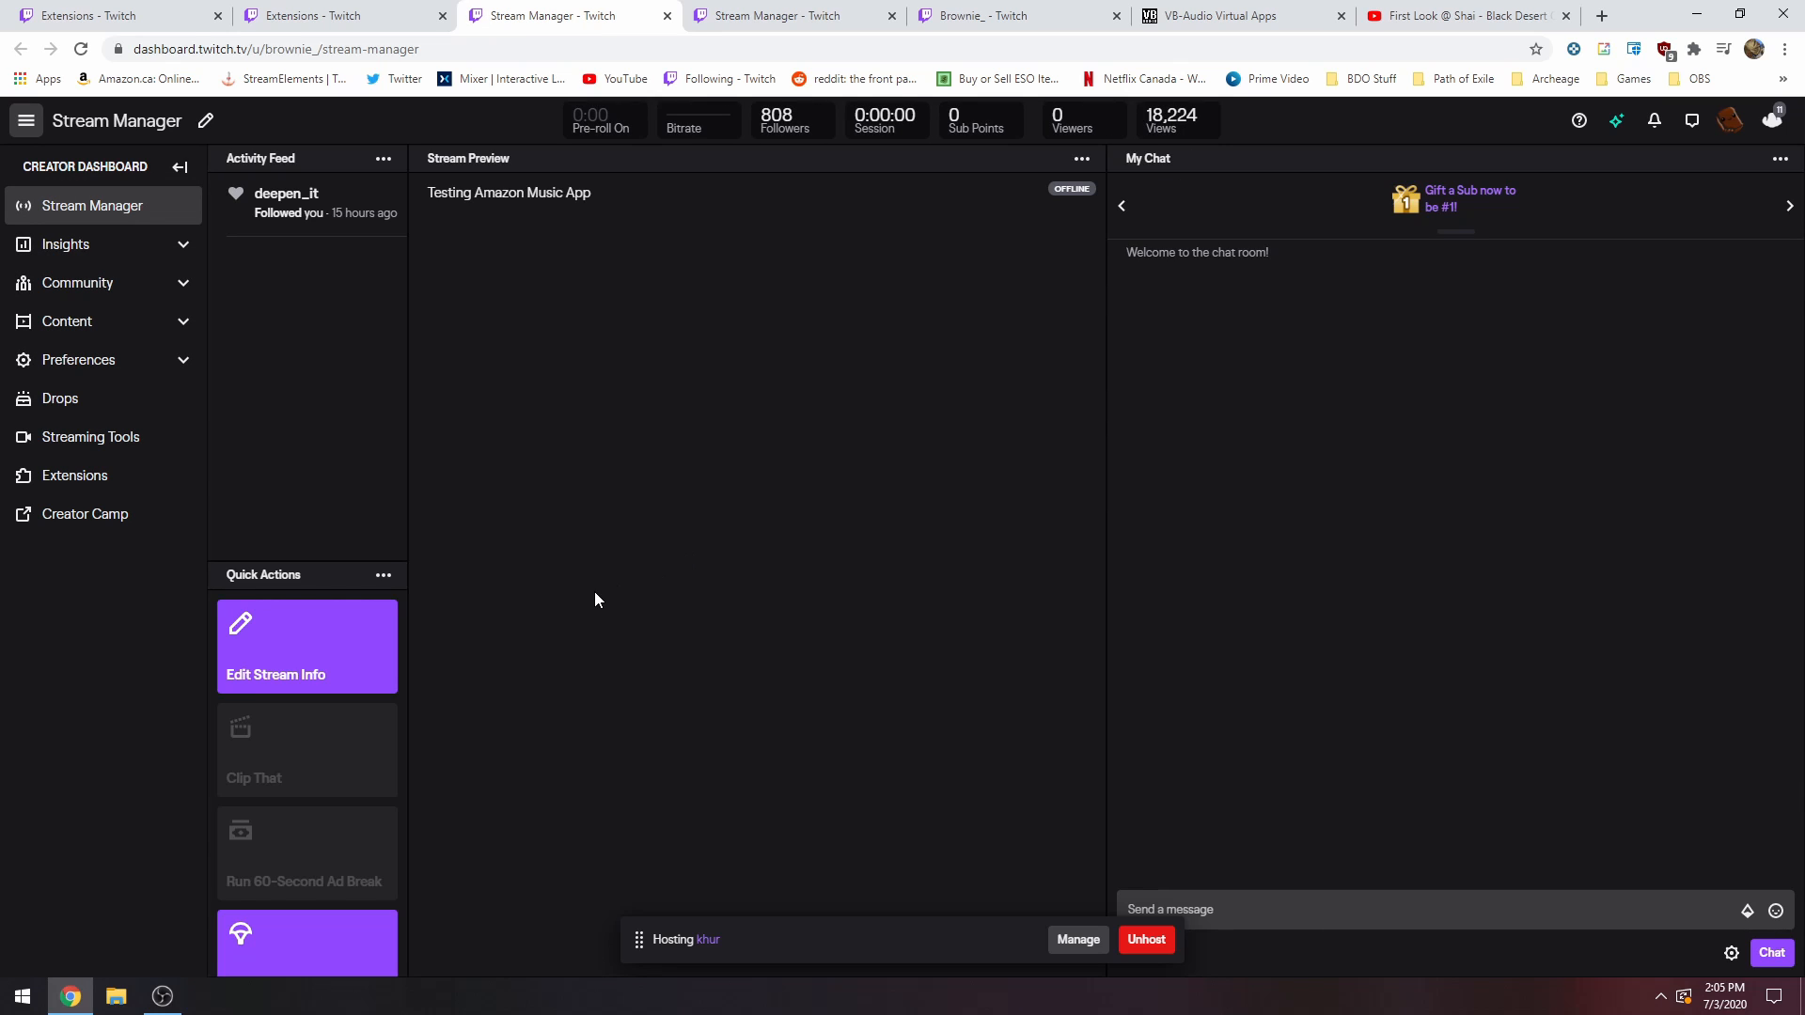
scroll(350, 677, "down", 5)
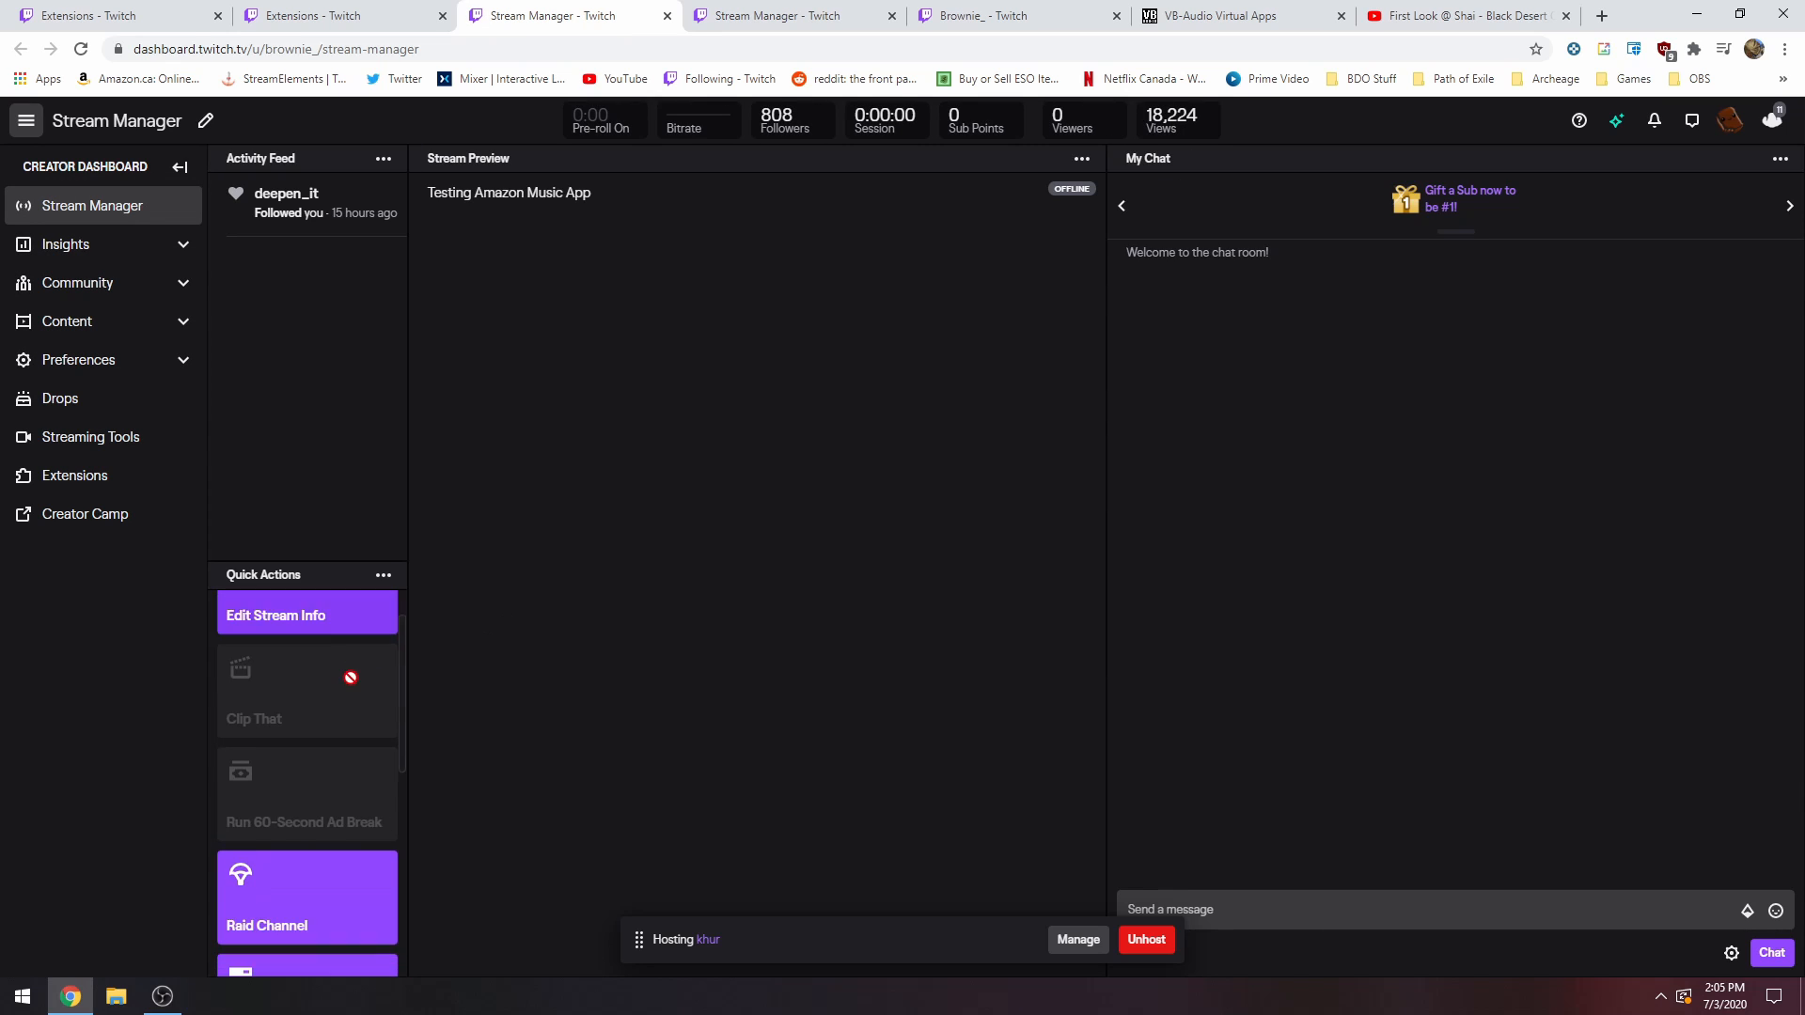
scroll(329, 649, "up", 5)
scroll(310, 645, "down", 5)
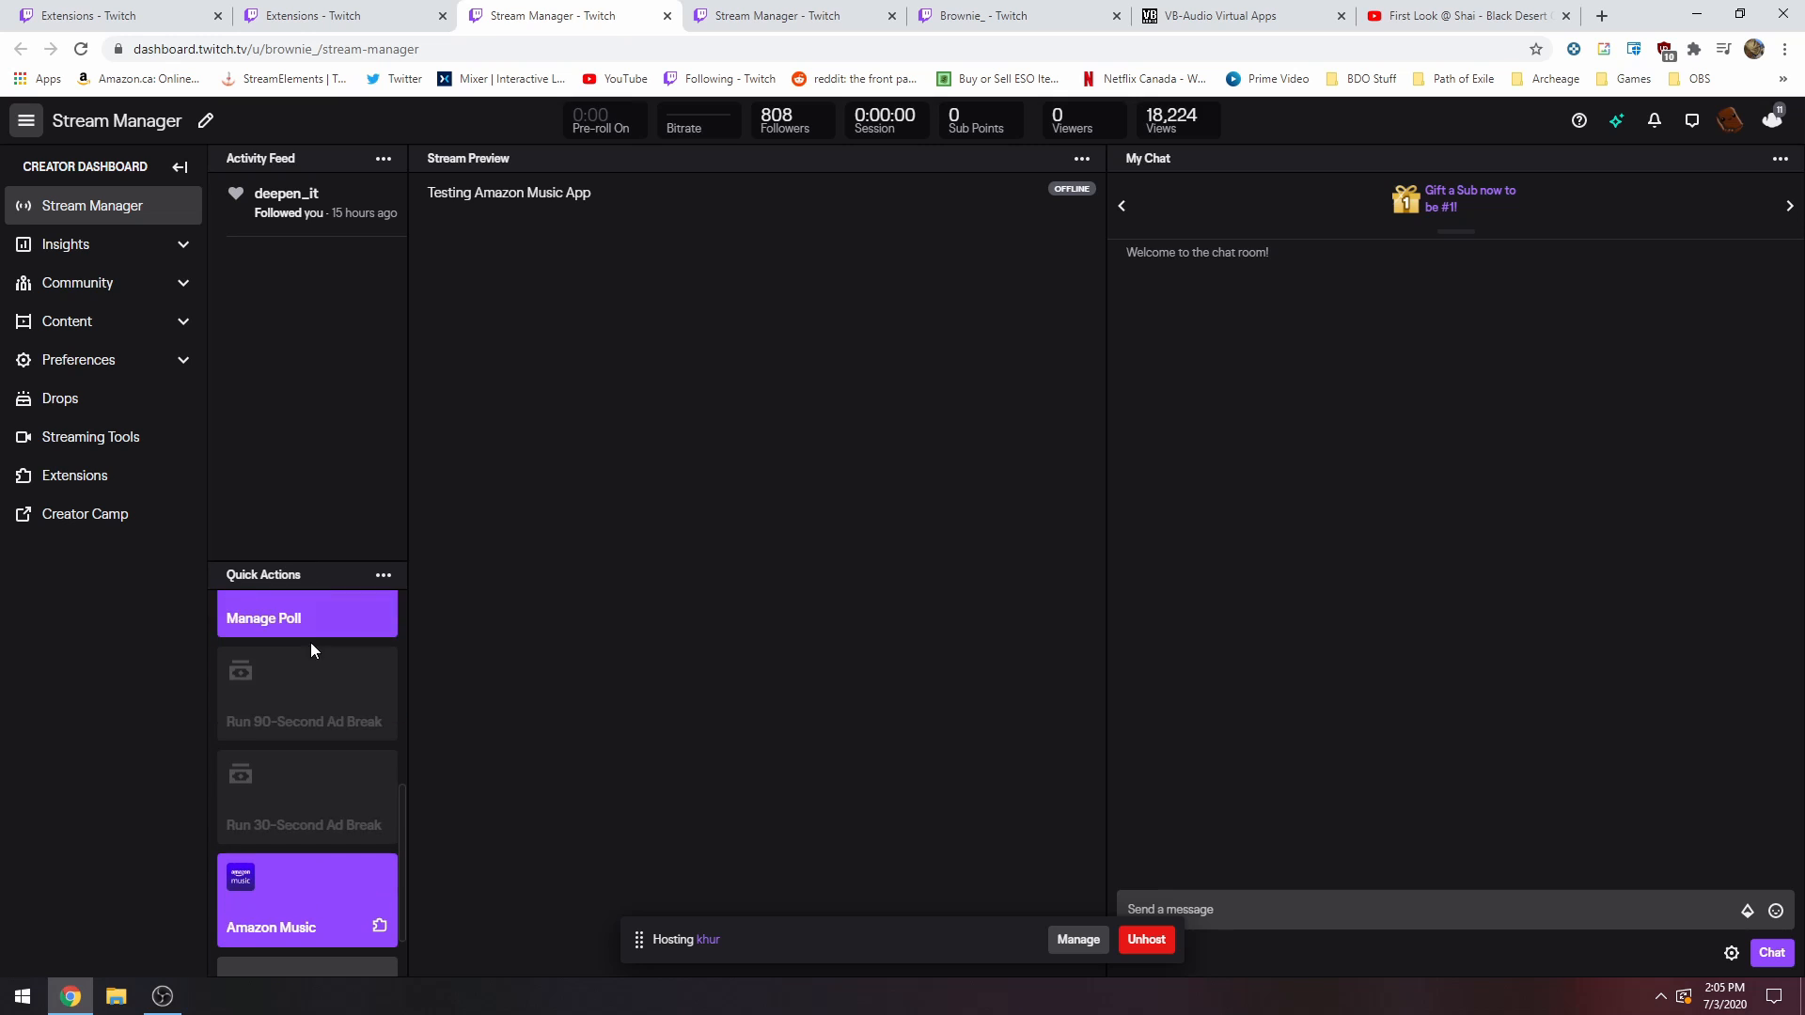
scroll(282, 825, "up", 5)
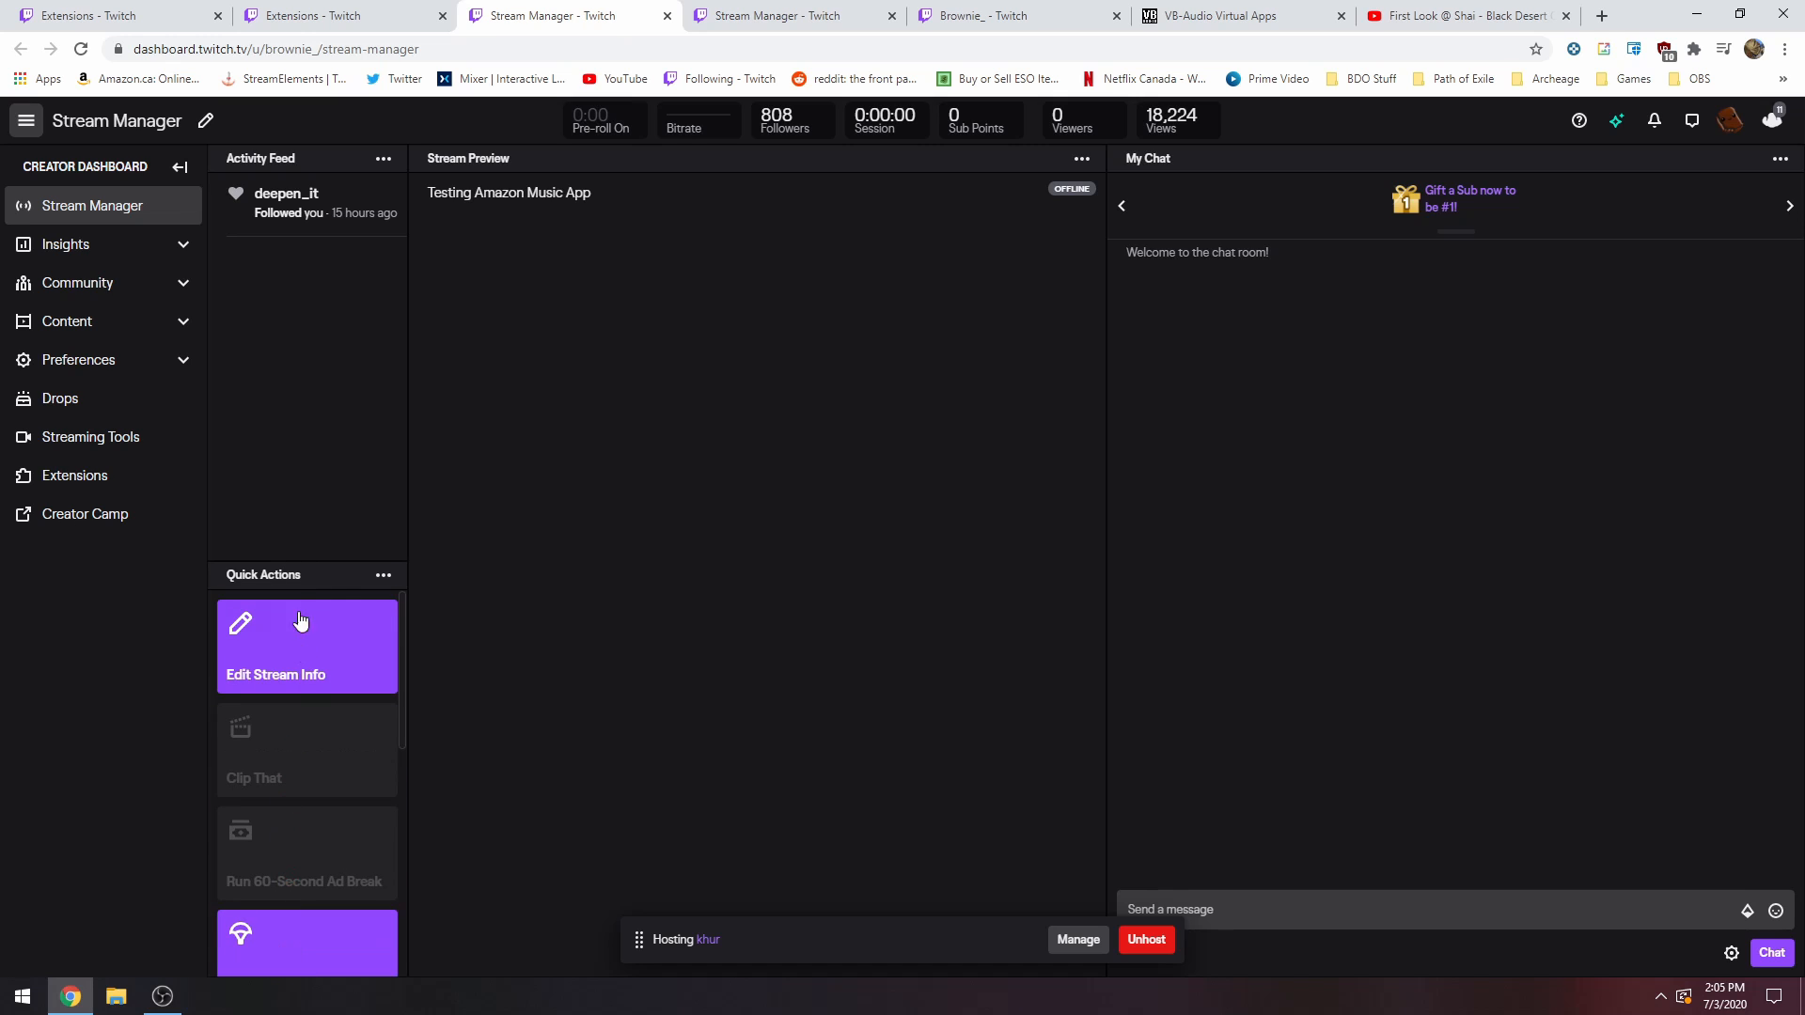
Open the Amazon Music extension from the Quick Actions and move its pop-up window clear of the chat.
scroll(287, 827, "down", 5)
left_click(379, 842)
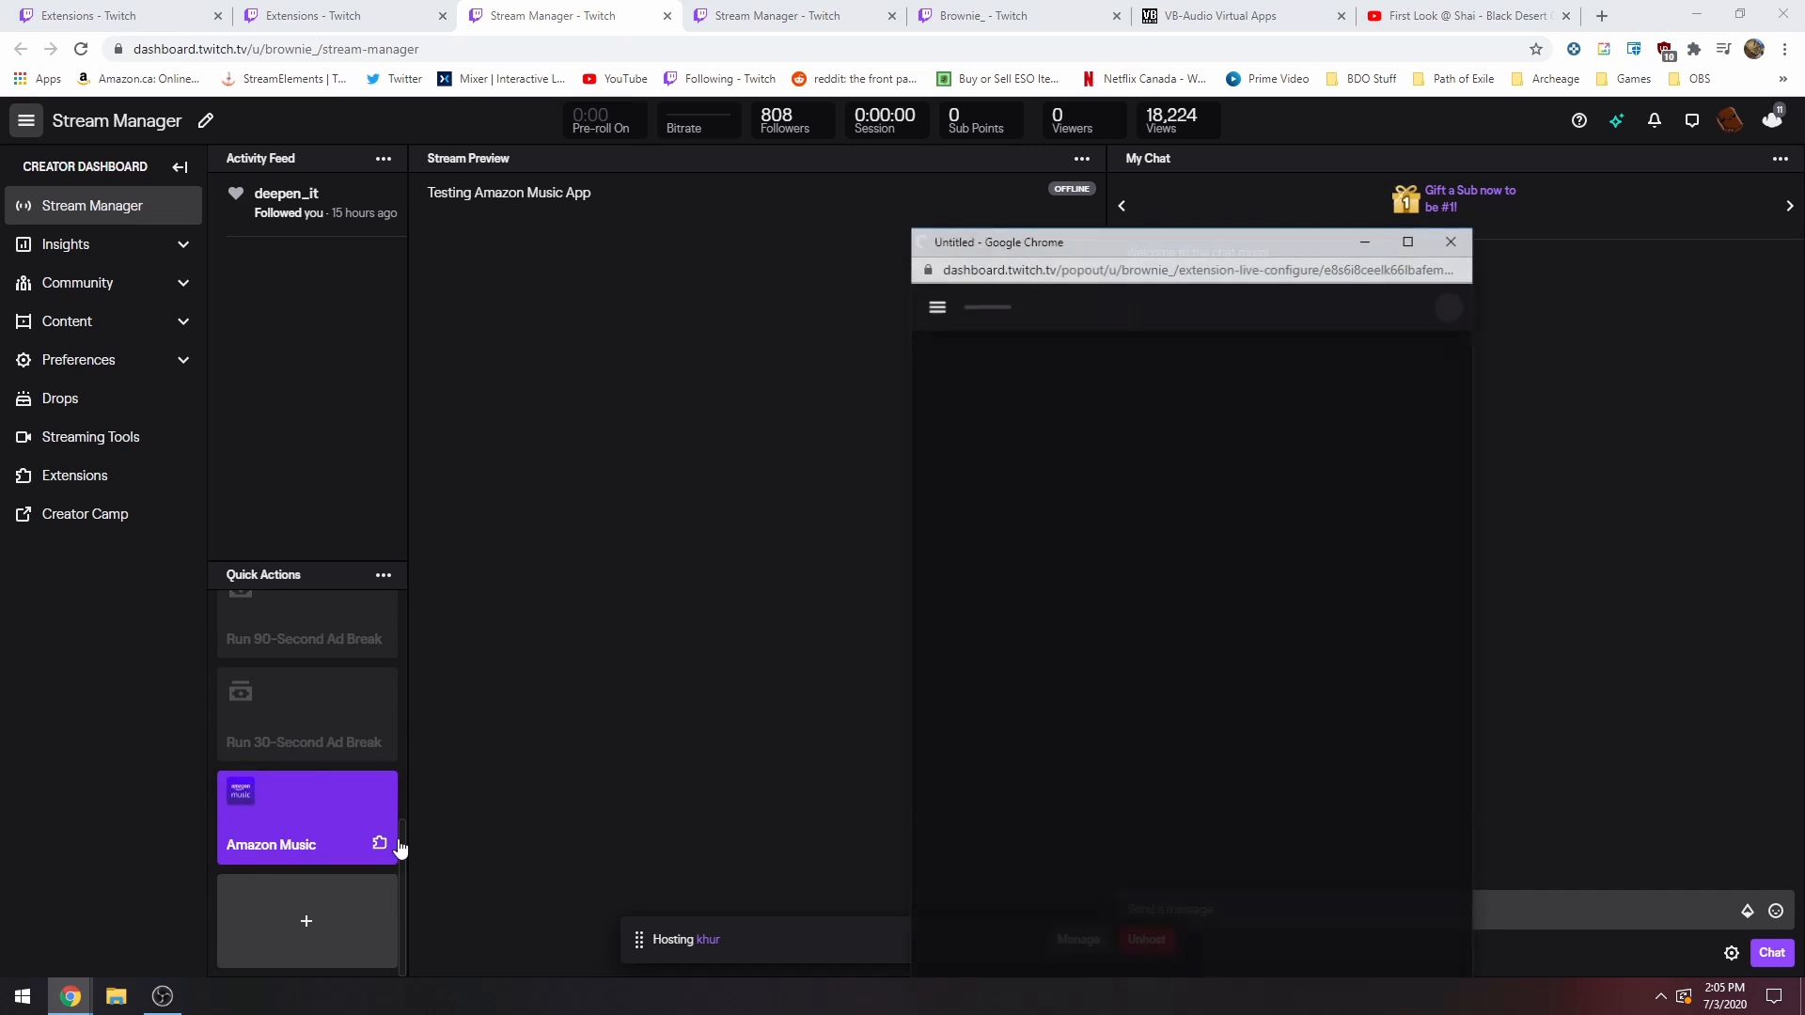
left_click_drag(1170, 246, 685, 81)
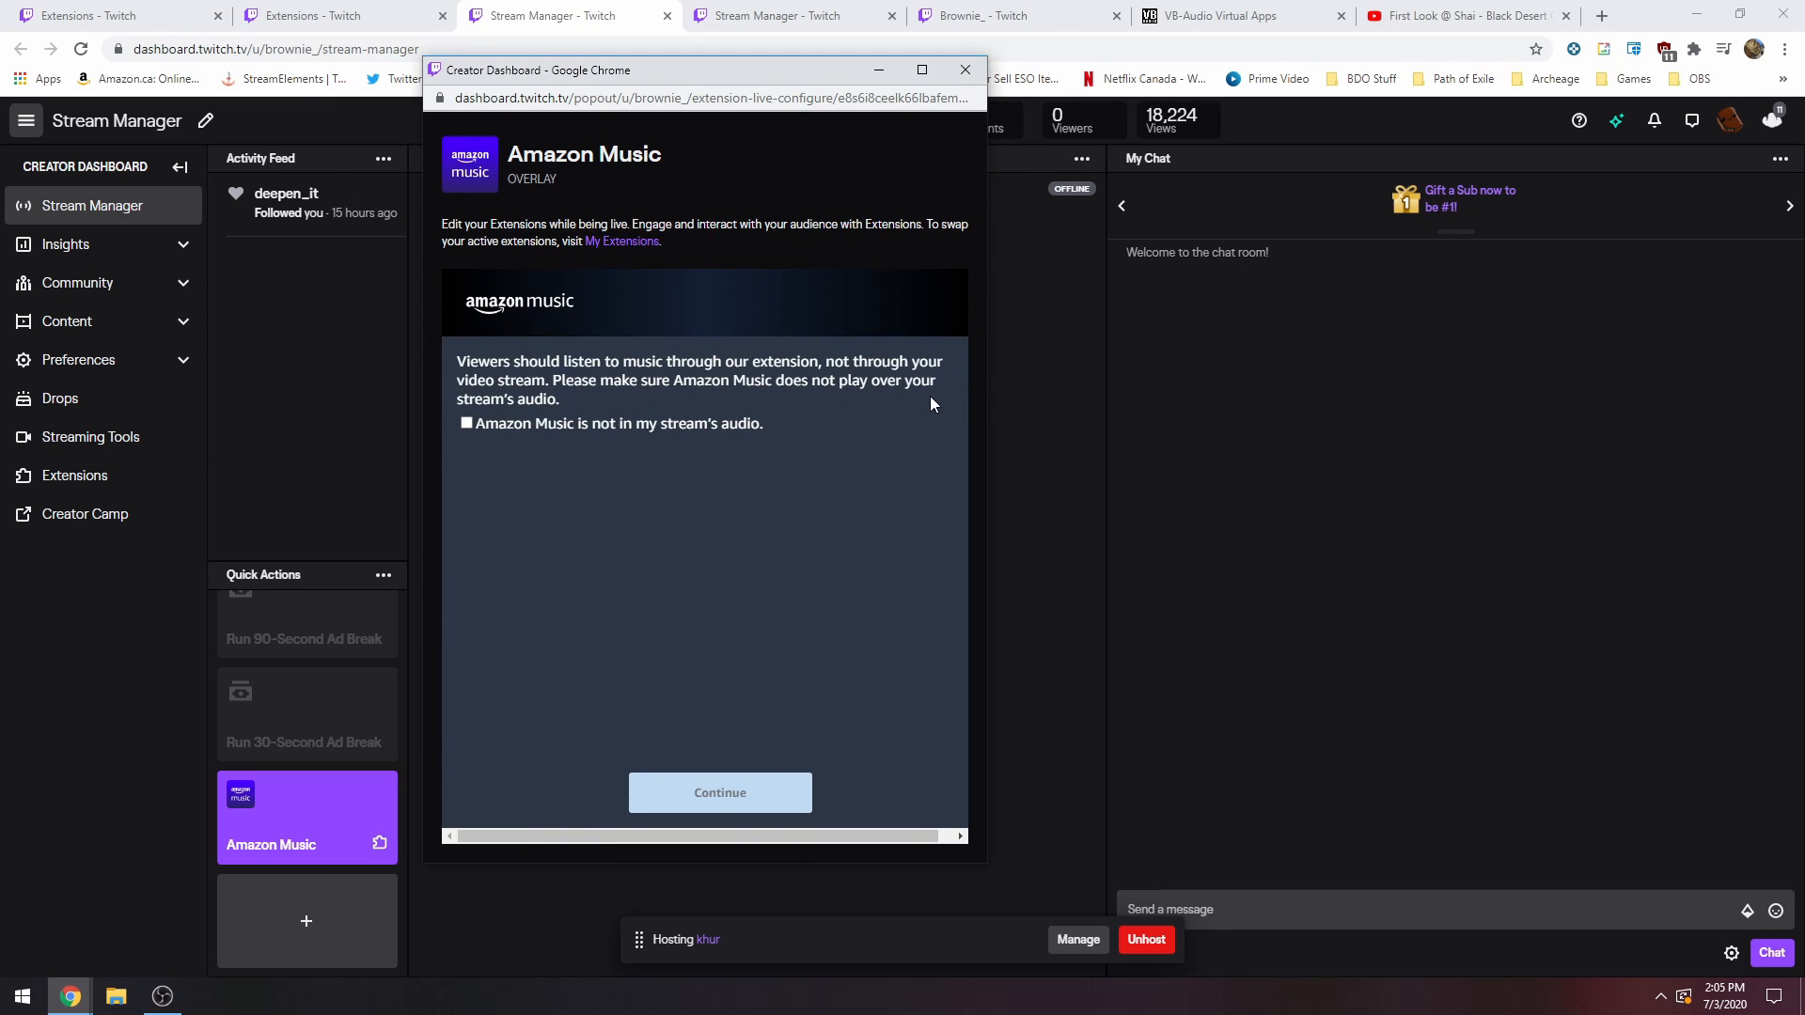
Check the audio sources in the OBS mixer and return to the Amazon Music pop-up.
left_click(163, 996)
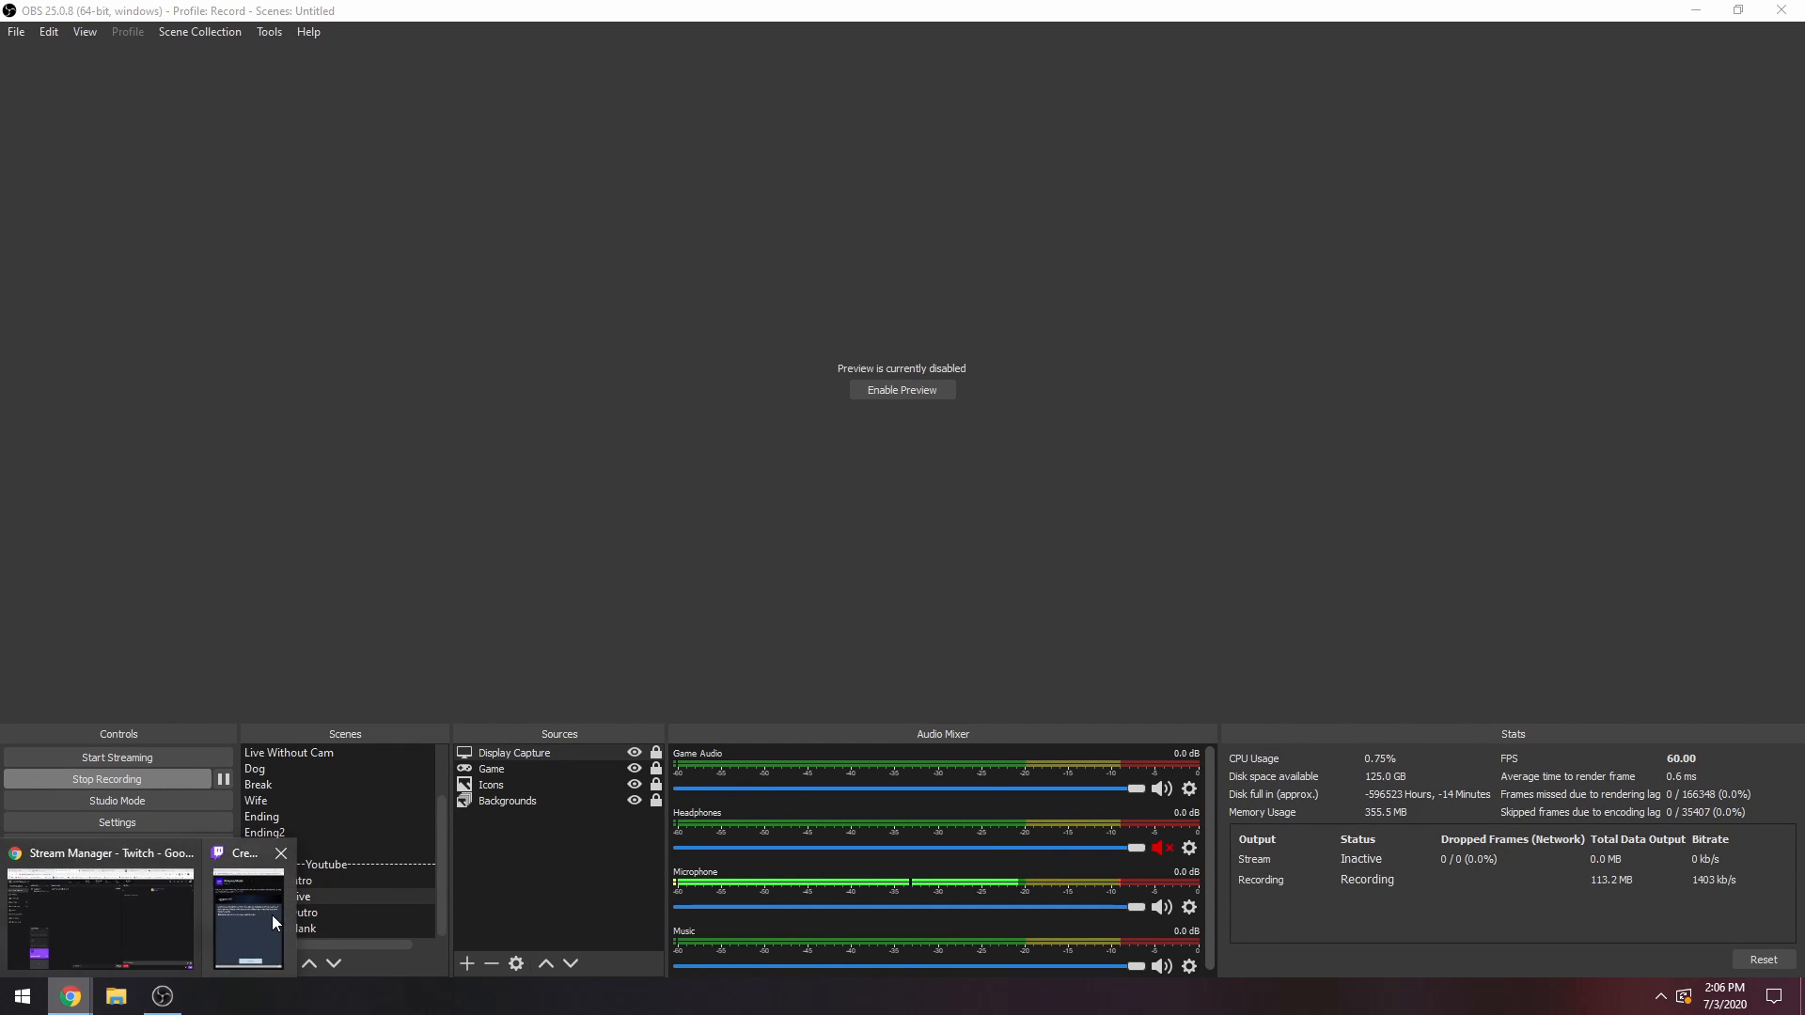
left_click(259, 903)
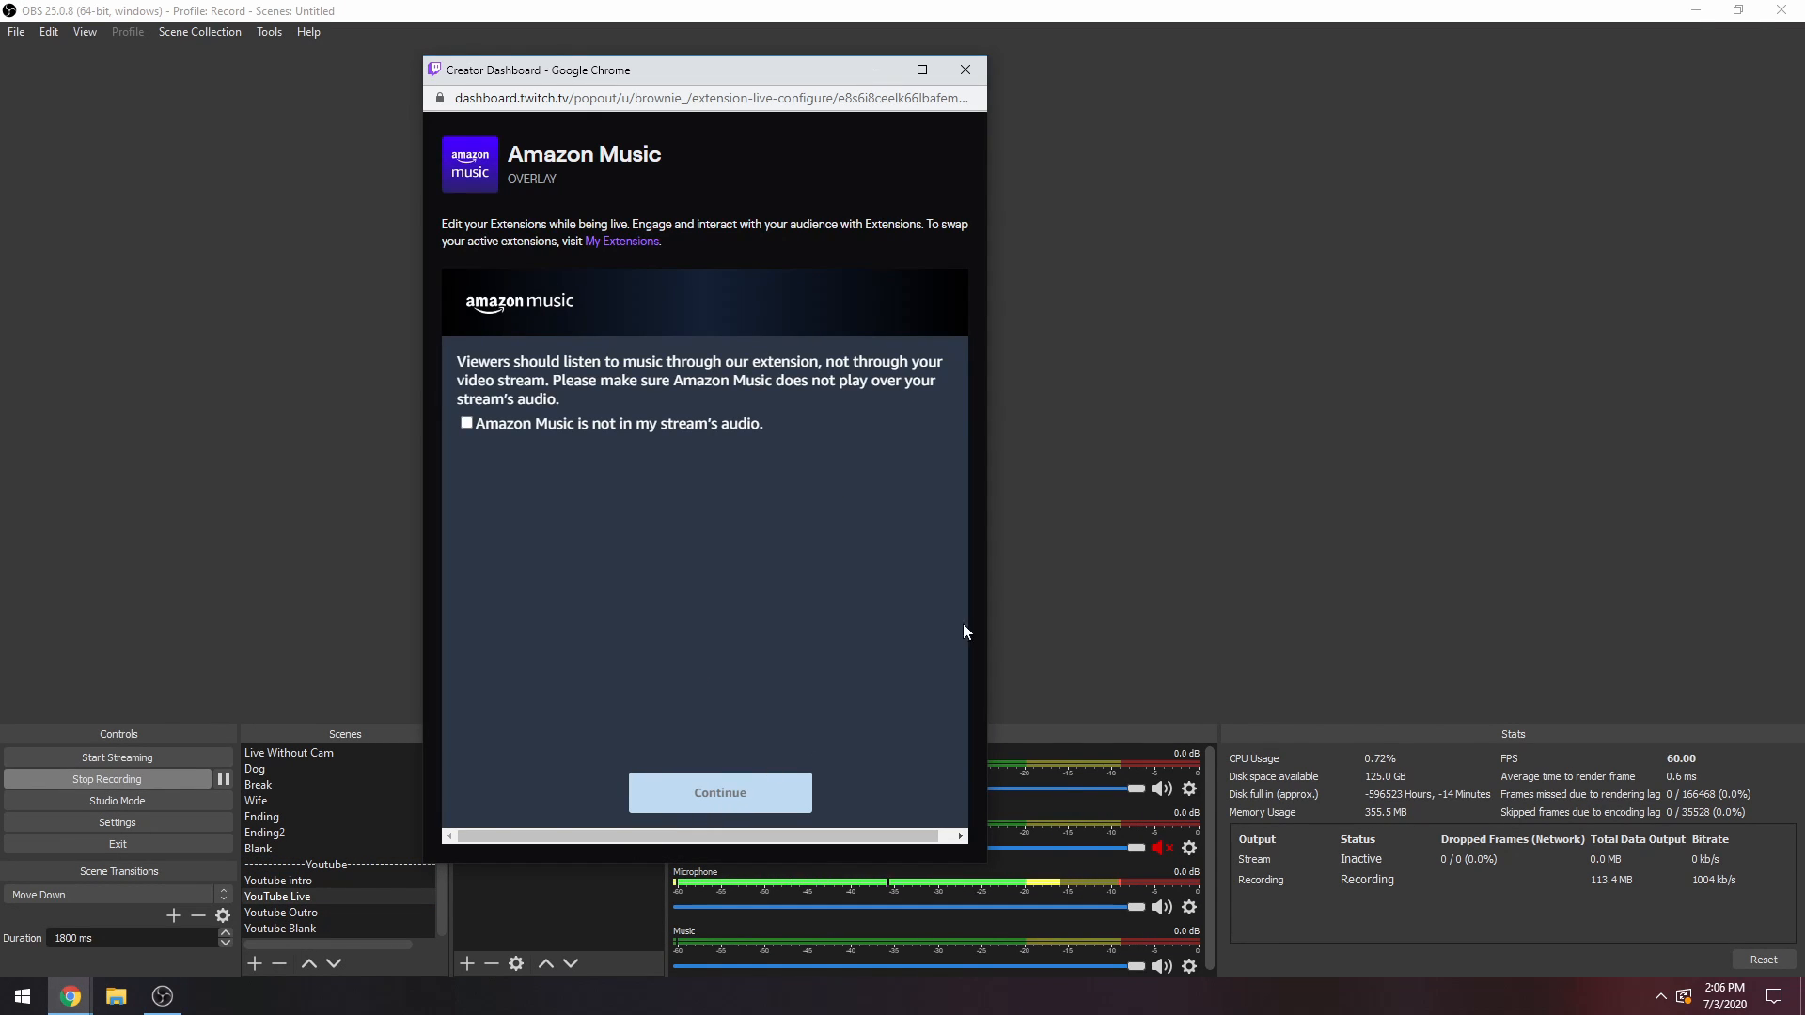
left_click(1712, 11)
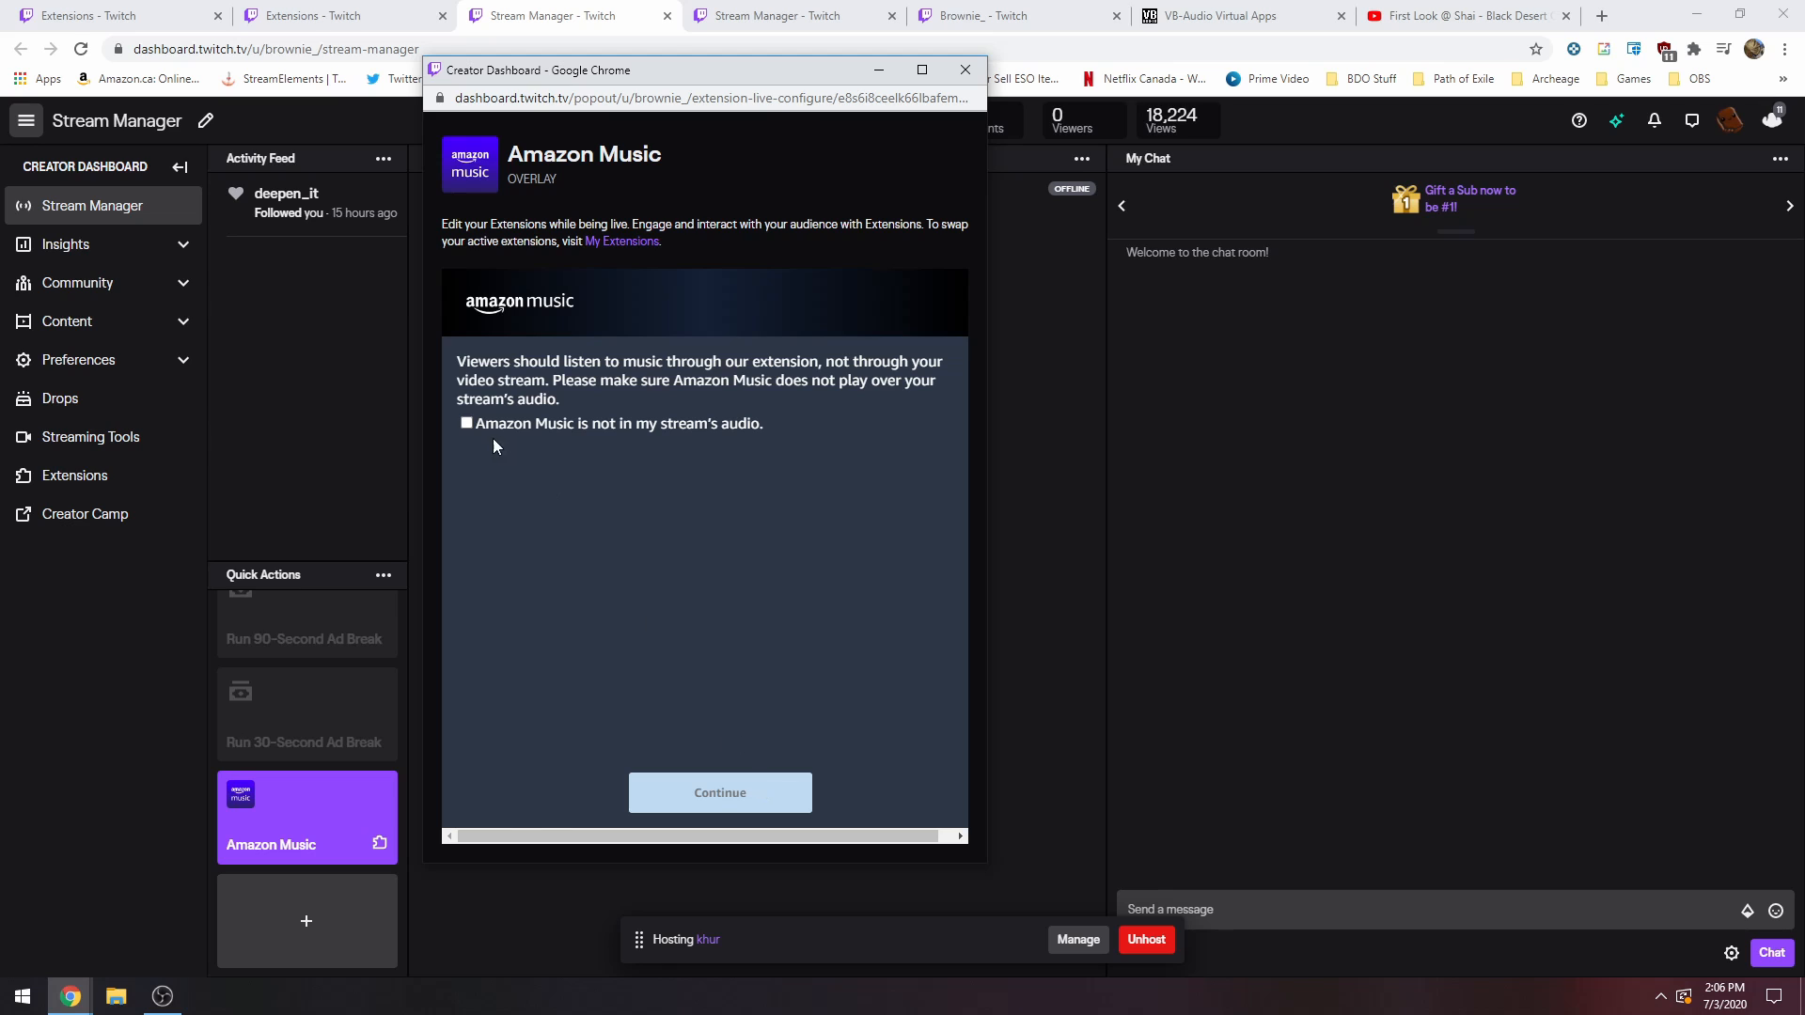
Confirm that Amazon Music is not in the stream's audio and open the web player beside the extension window.
left_click(467, 423)
left_click(720, 780)
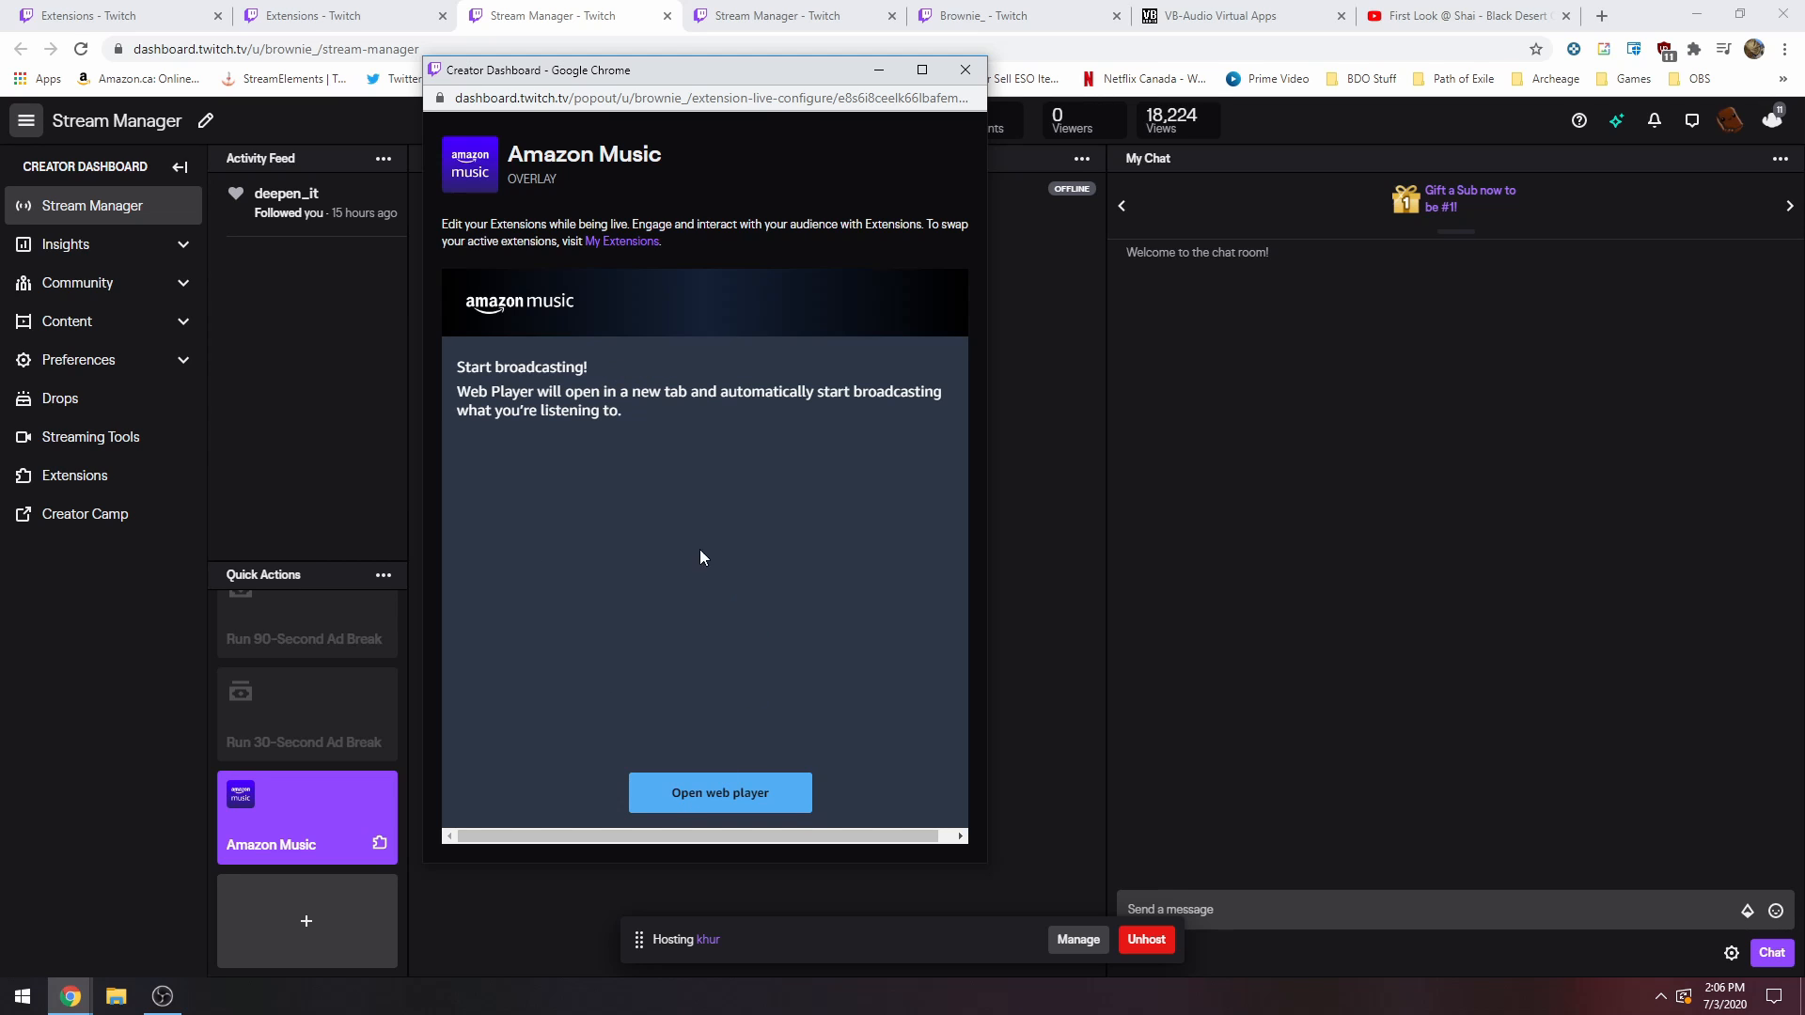
left_click_drag(564, 69, 199, 33)
left_click(404, 804)
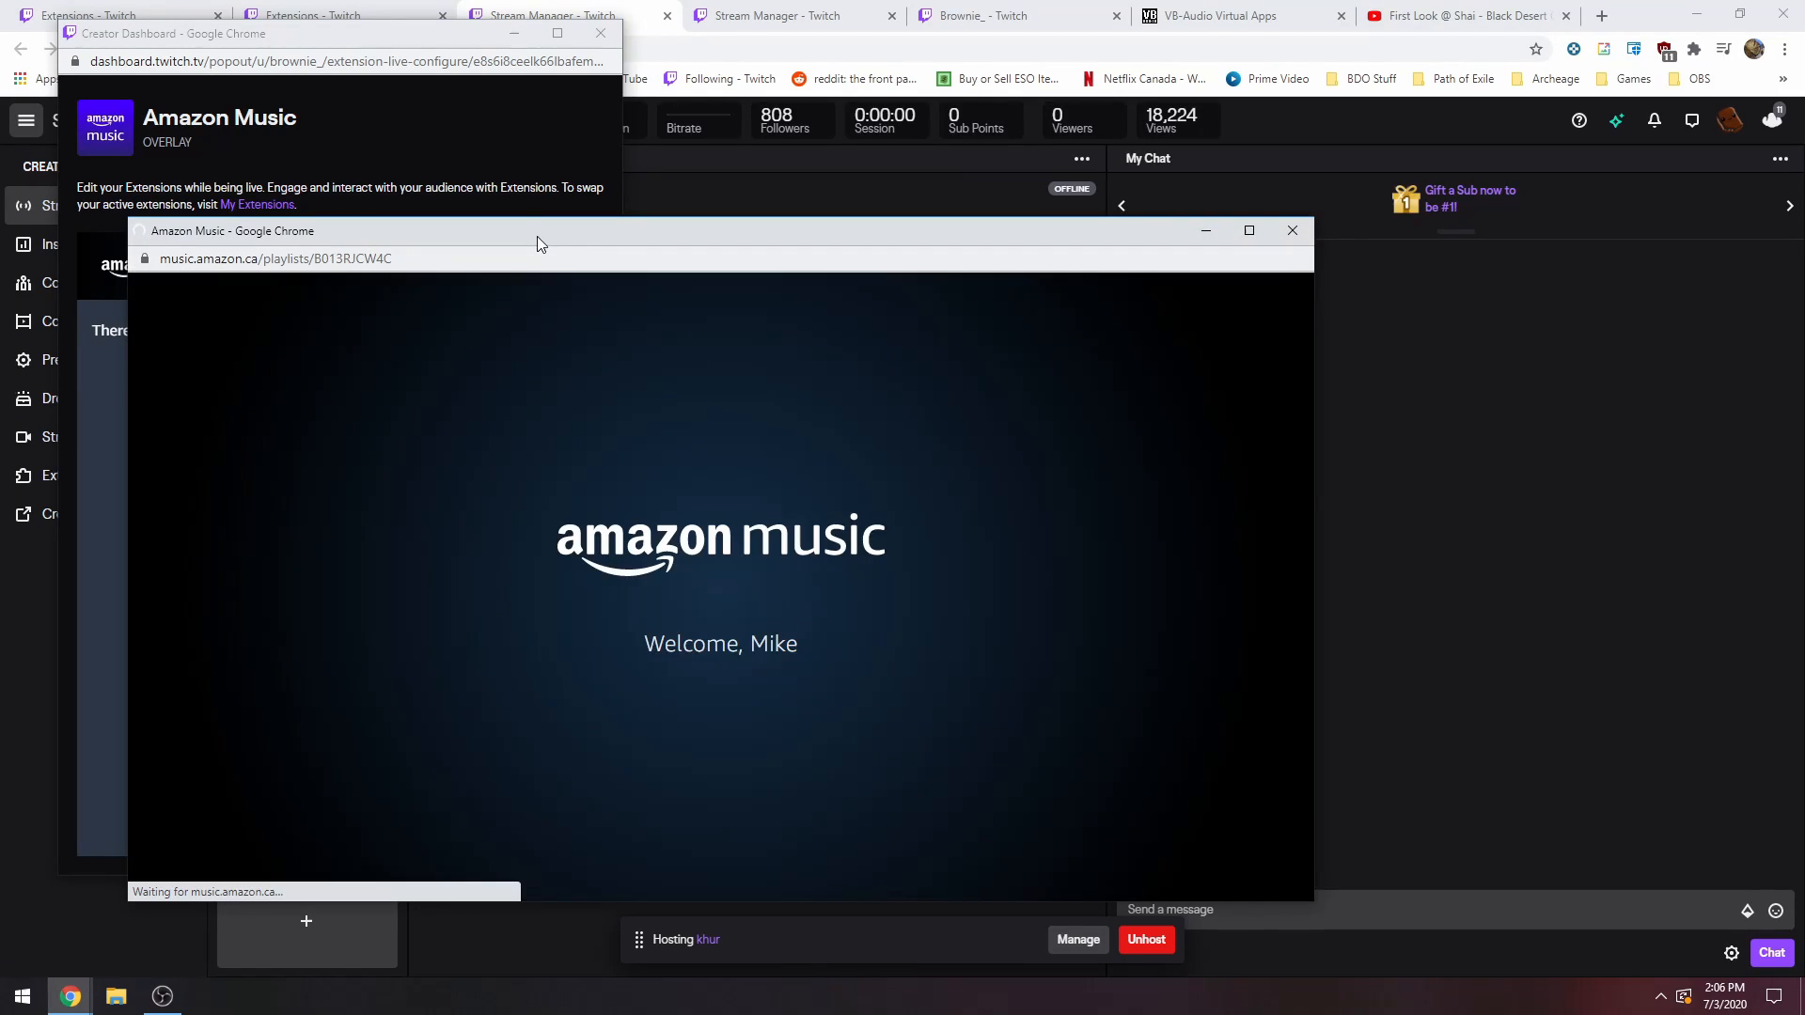
left_click_drag(537, 235, 919, 116)
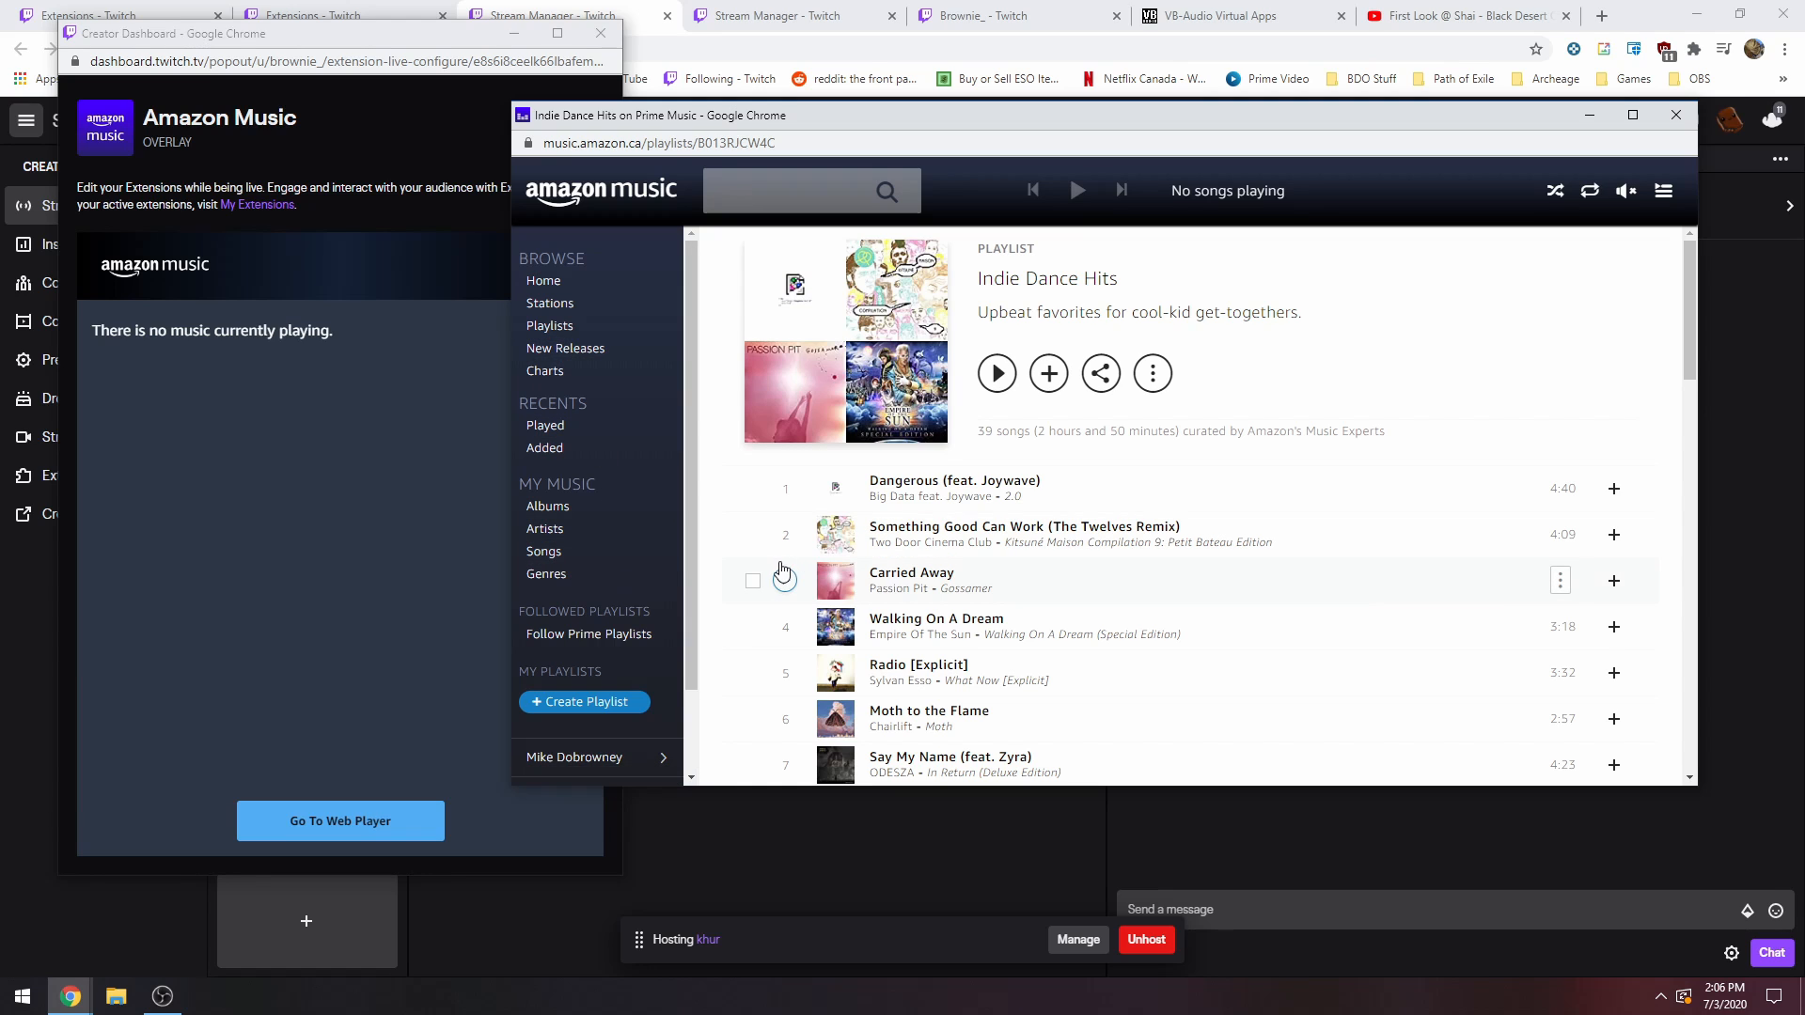
Play the song D.A.N.C.E from the Indie Dance Hits playlist and move the web player off the extension window.
scroll(785, 545, "down", 1)
scroll(799, 517, "up", 1)
scroll(938, 489, "down", 3)
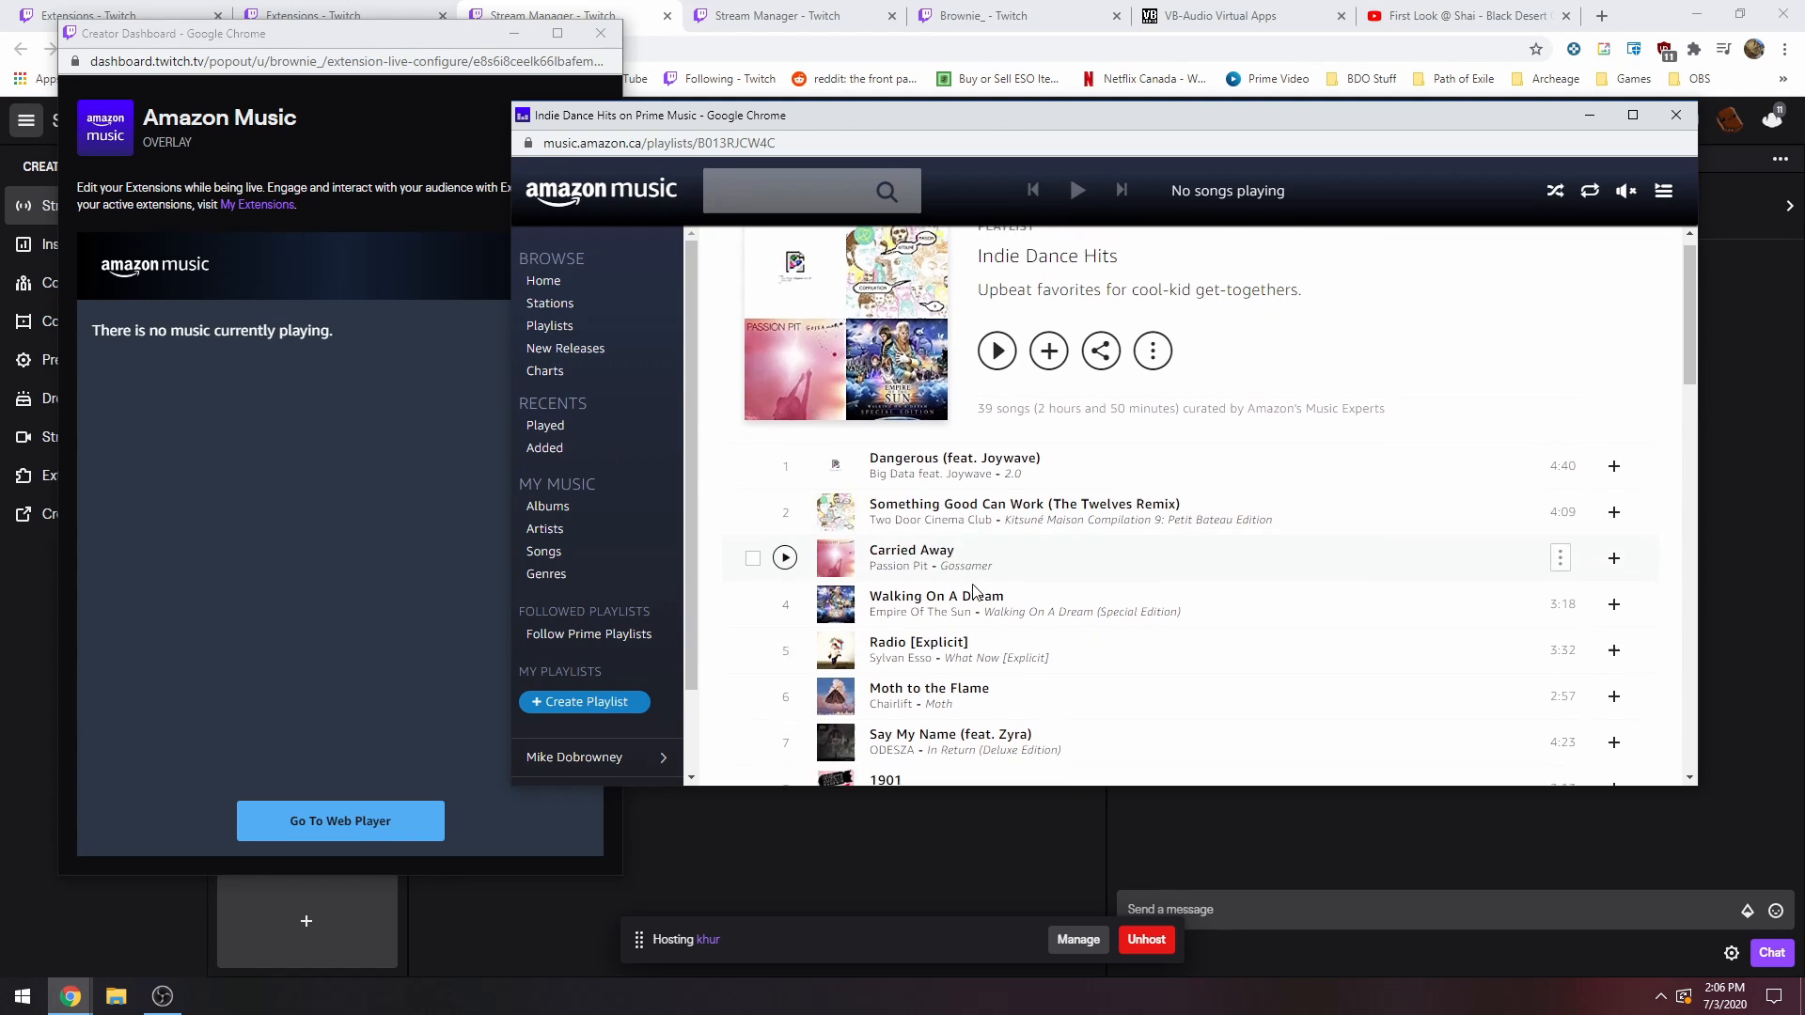
scroll(940, 602, "up", 1)
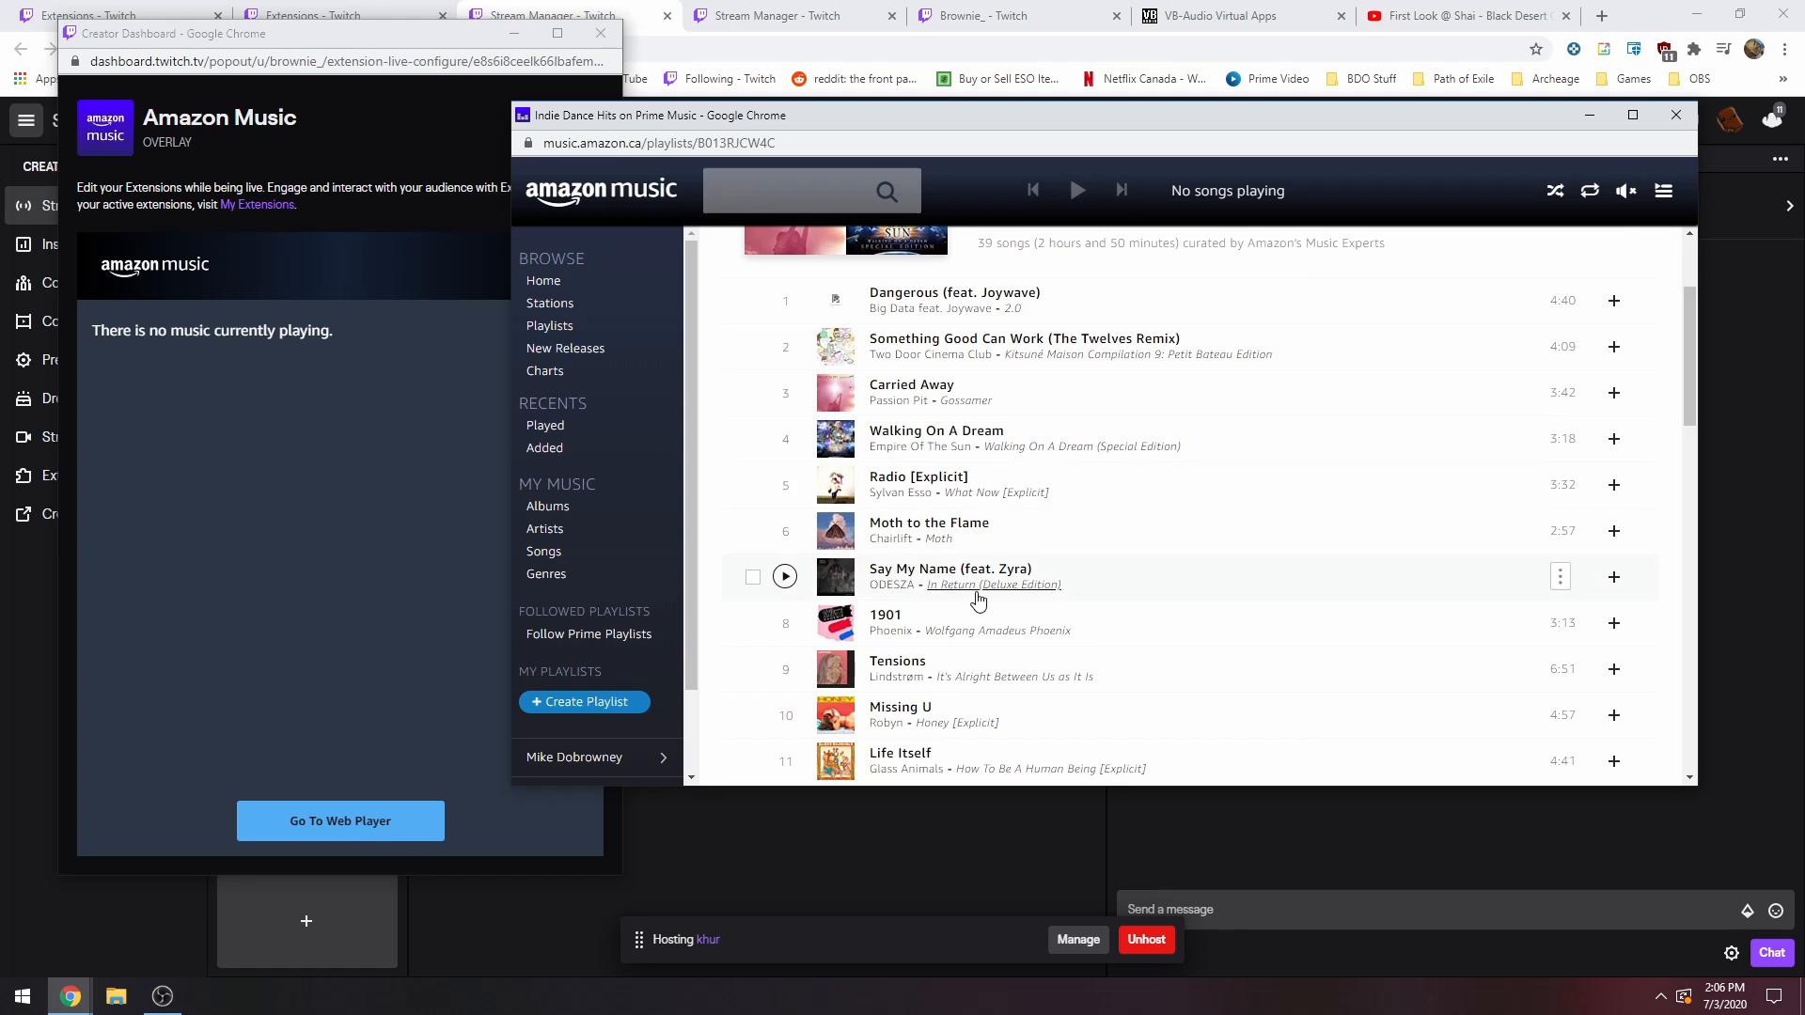
scroll(968, 639, "down", 5)
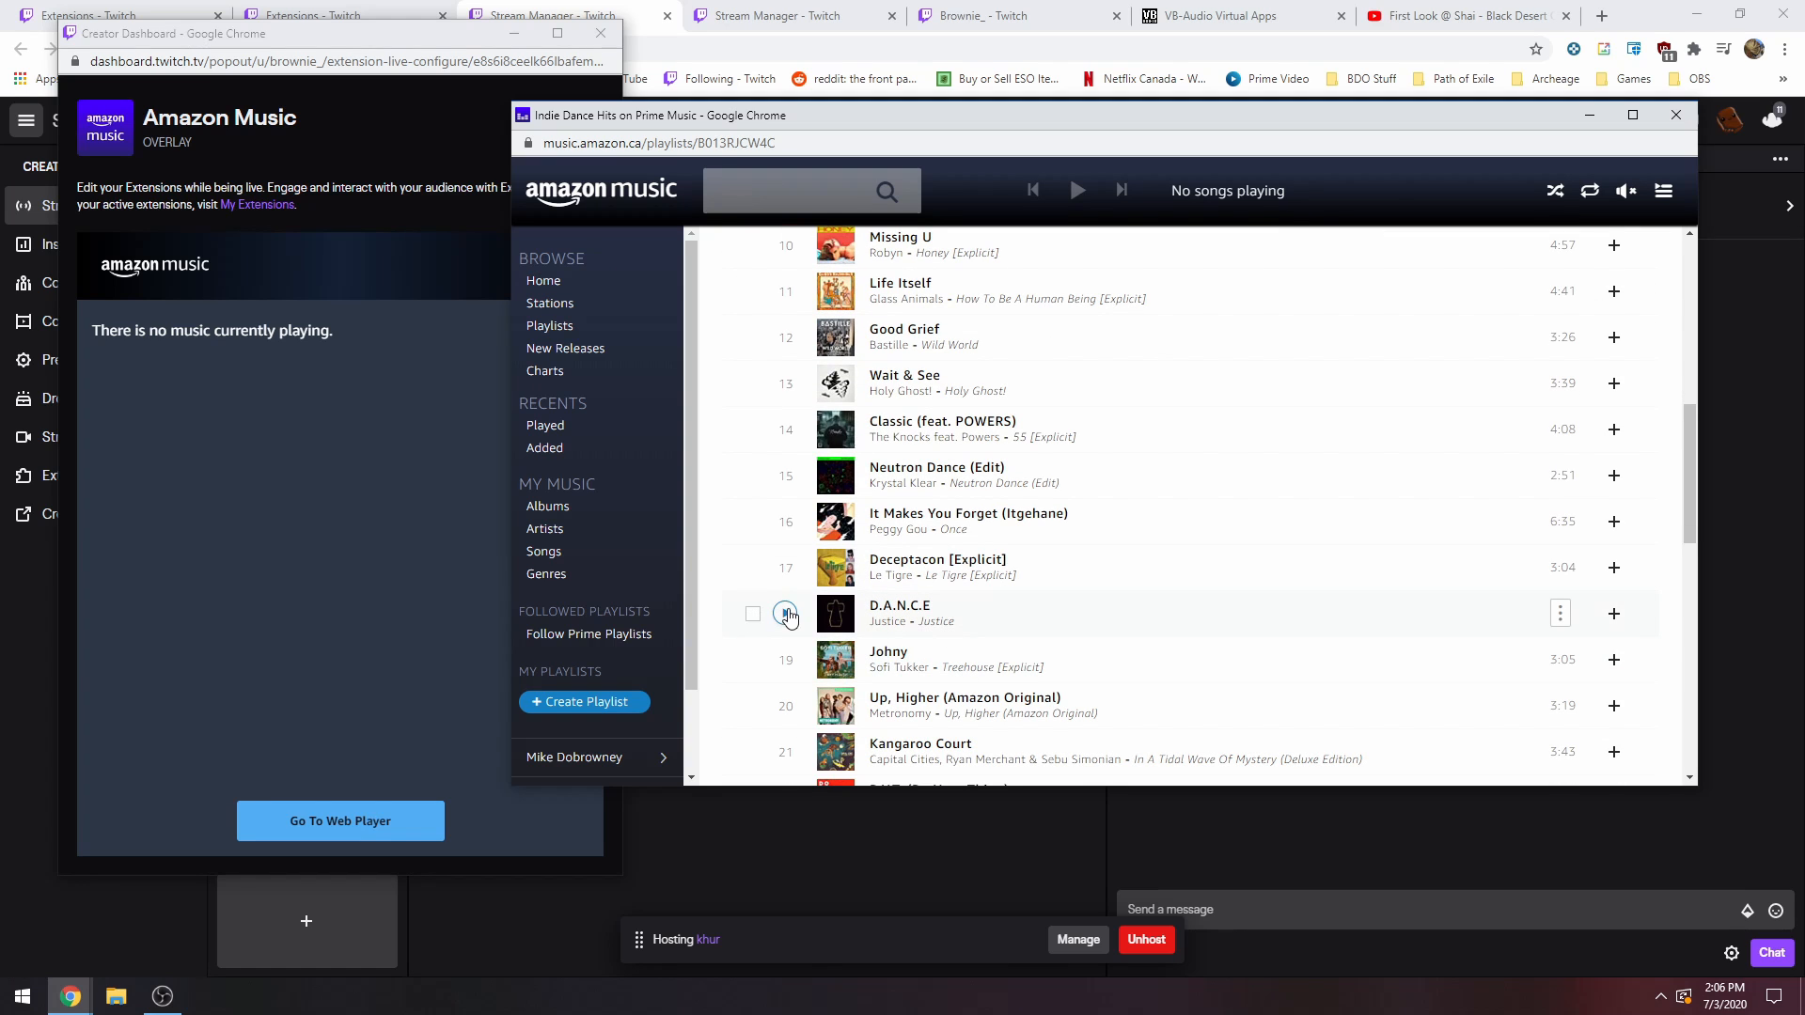
left_click(785, 614)
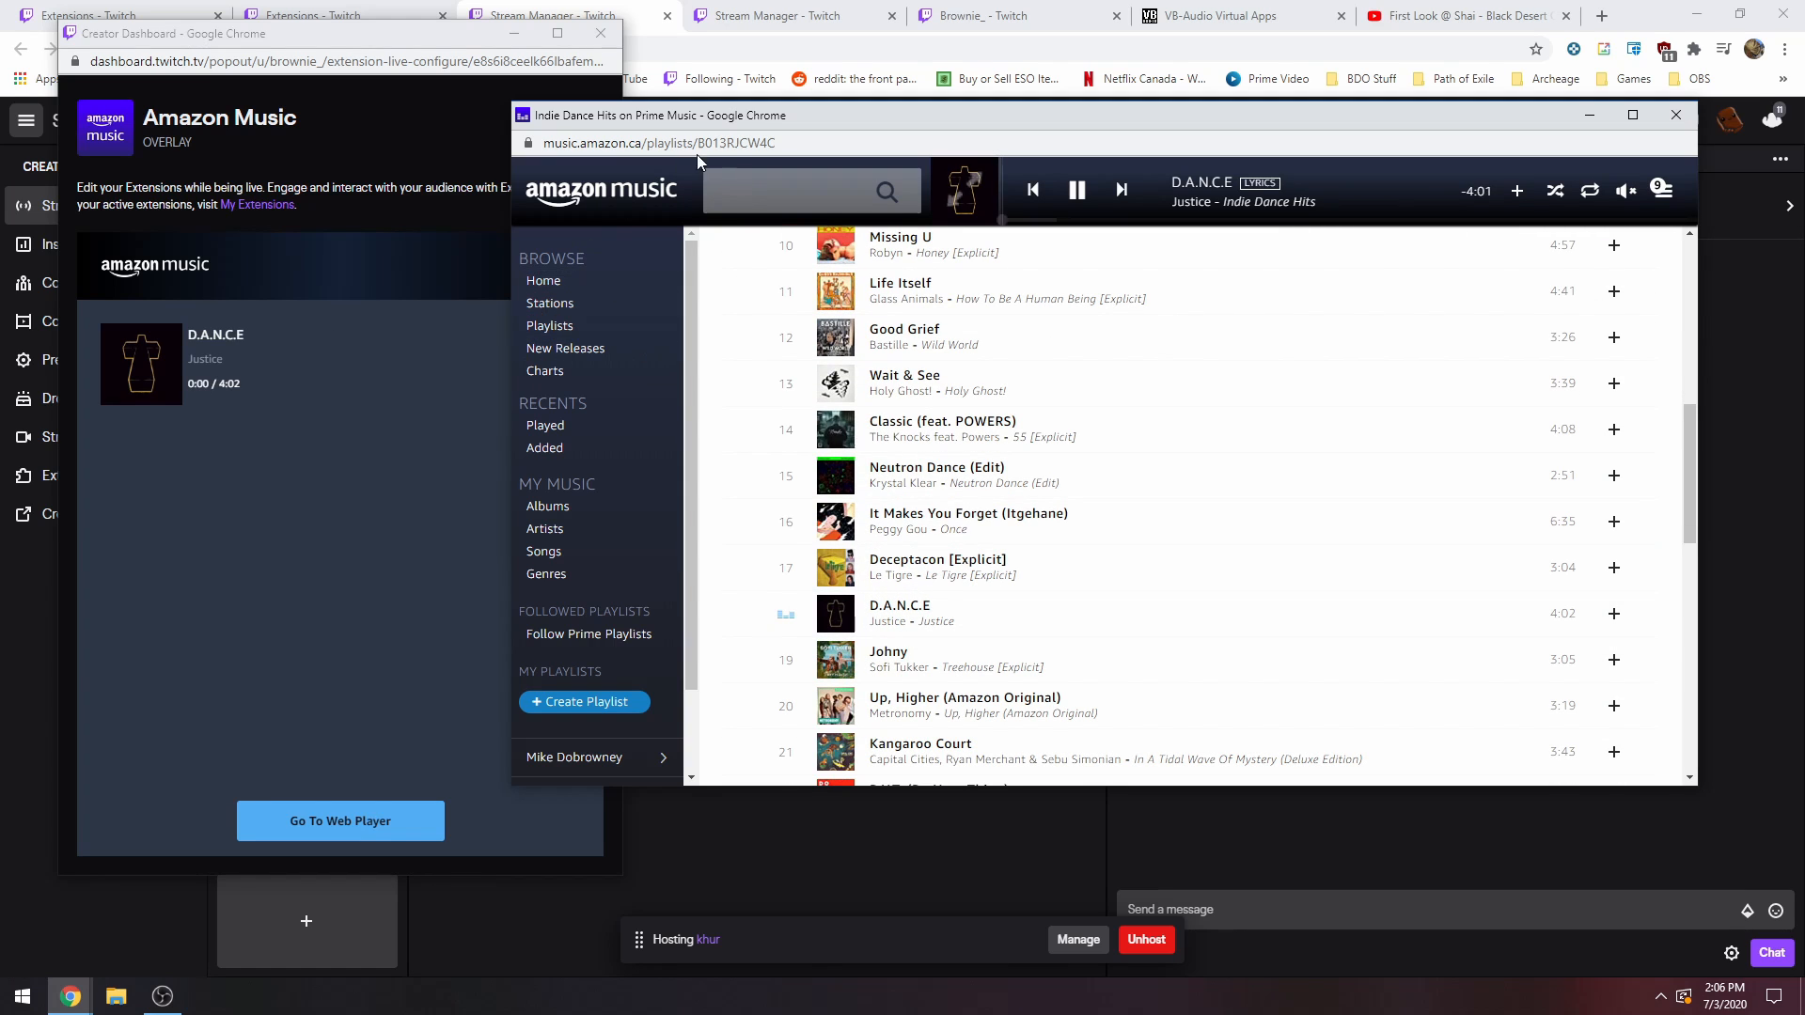
left_click_drag(773, 129, 835, 96)
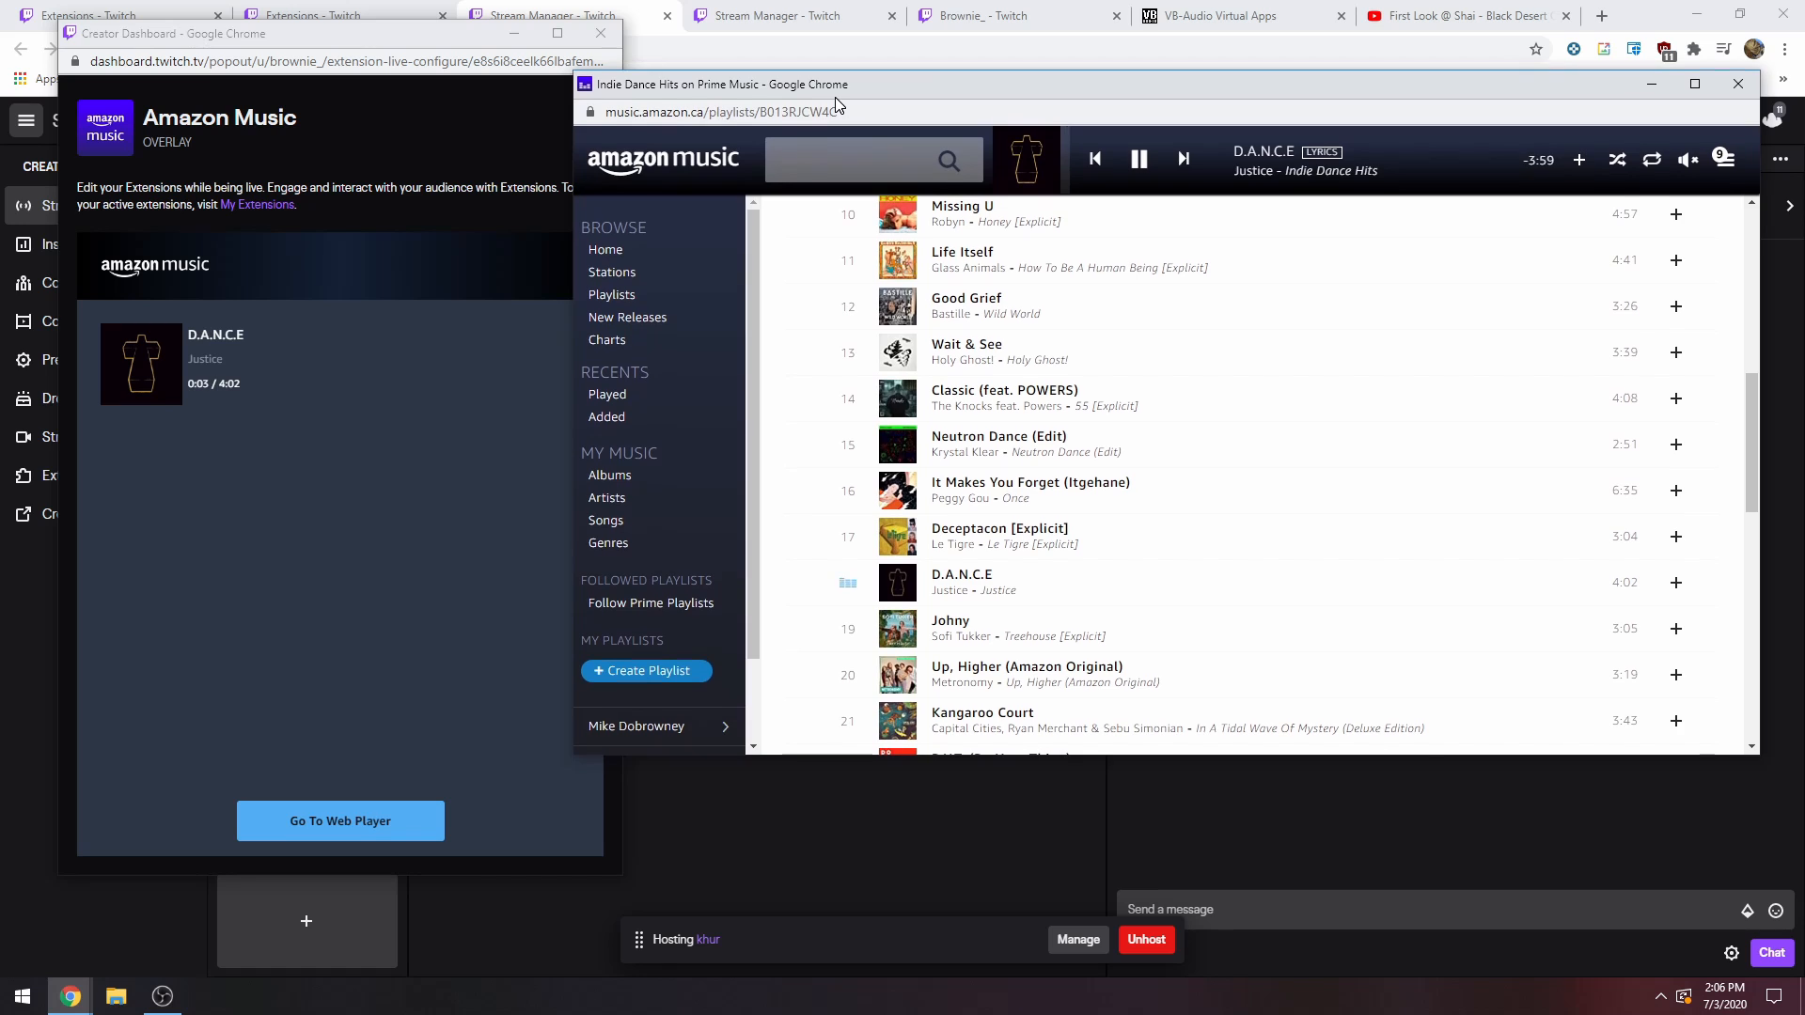
Look through the rest of the playlist and the Songs, Artists and Albums pages of My Music.
scroll(990, 639, "down", 2)
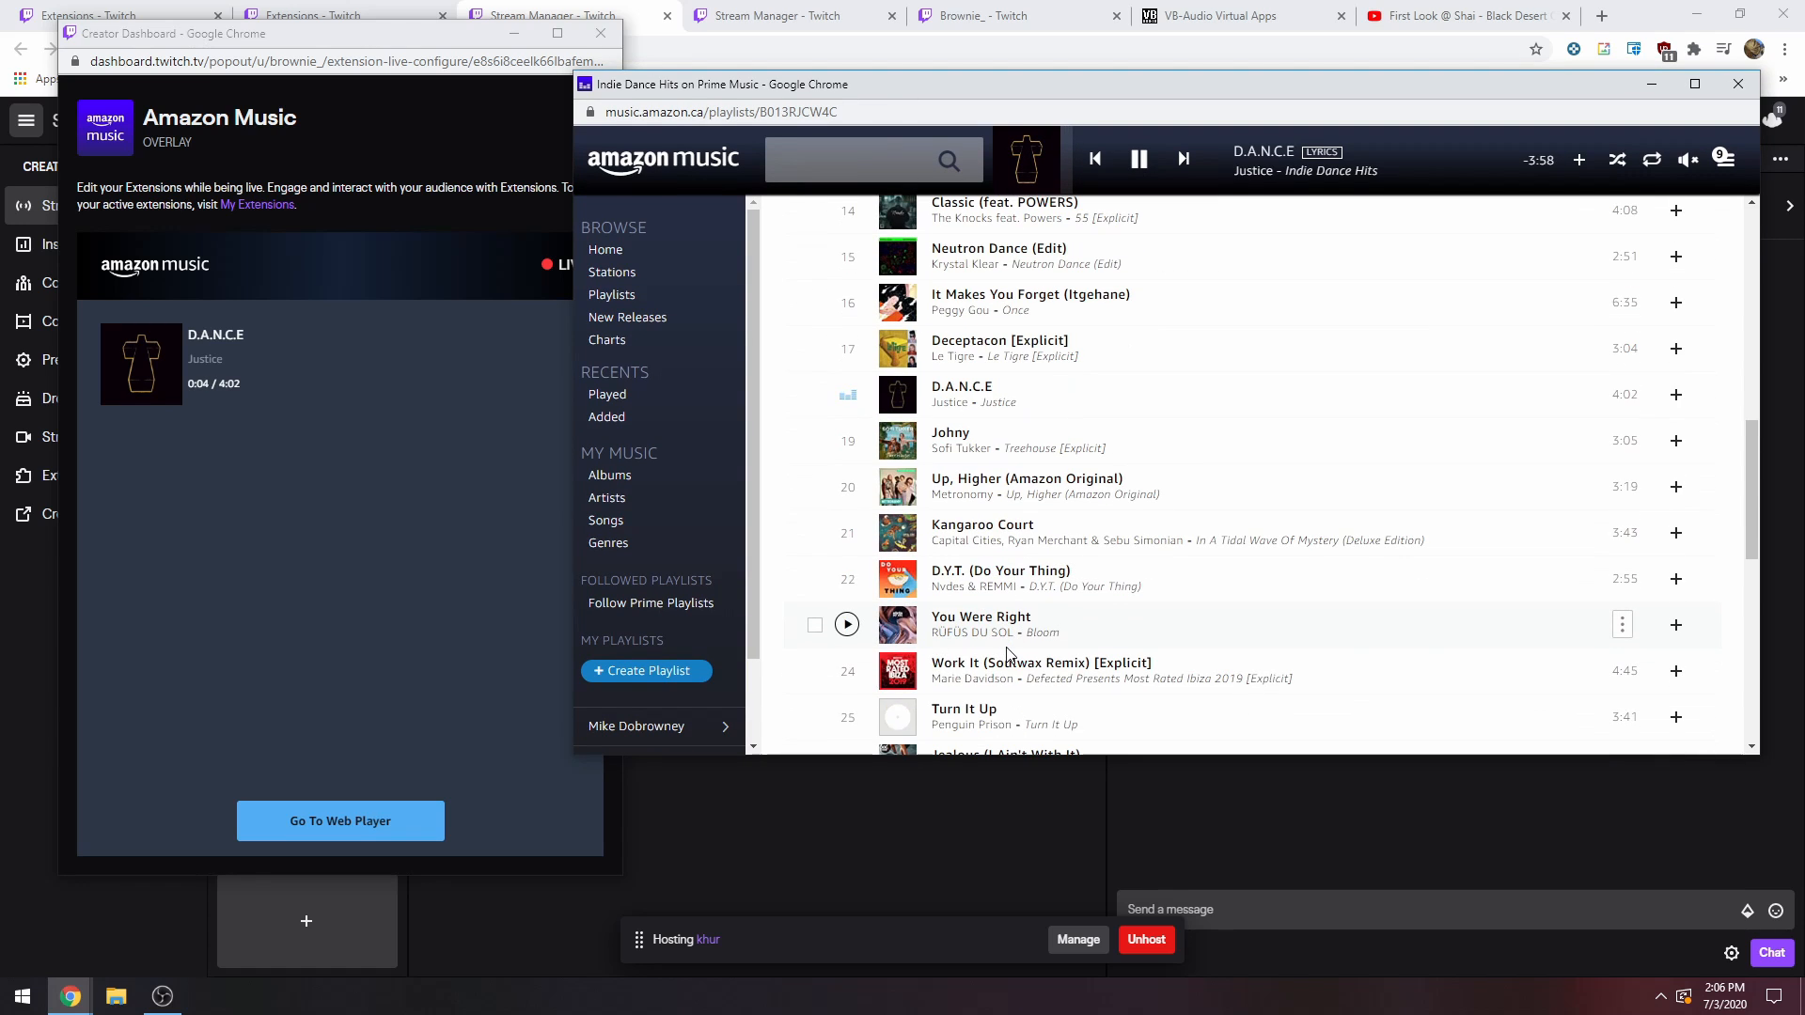
scroll(1019, 669, "down", 1)
scroll(1019, 684, "down", 3)
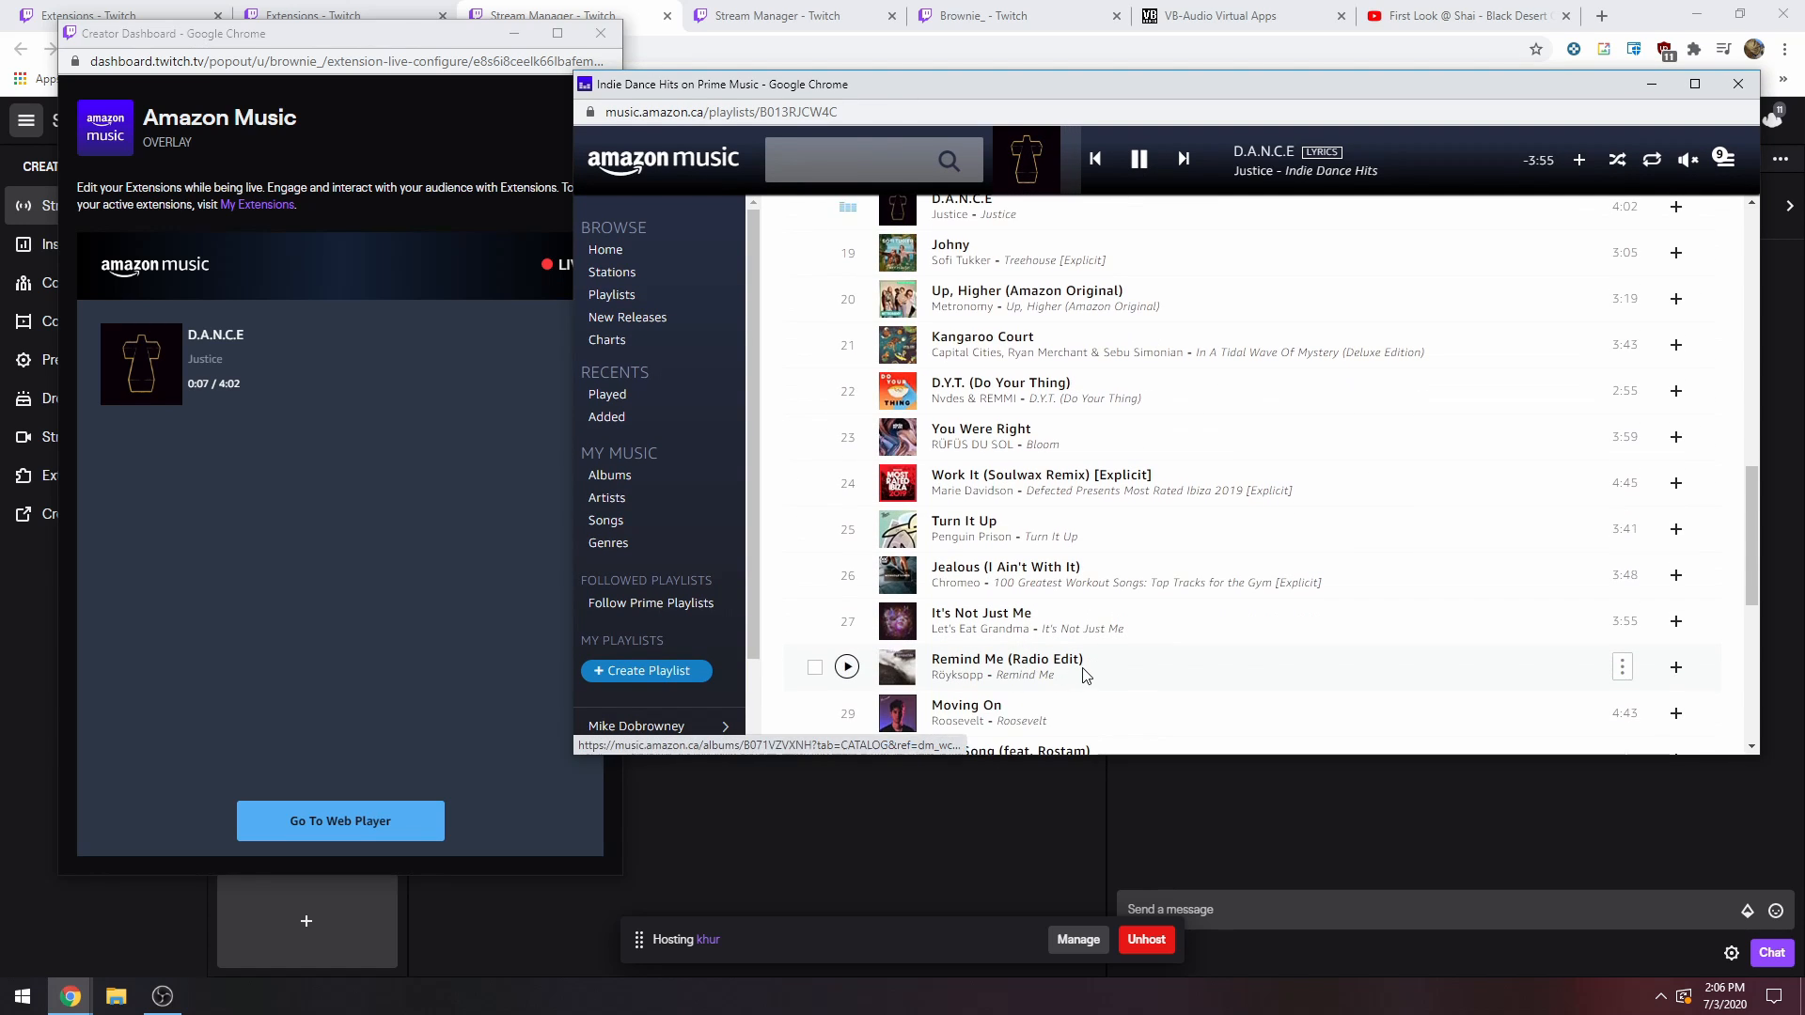
scroll(1091, 676, "down", 3)
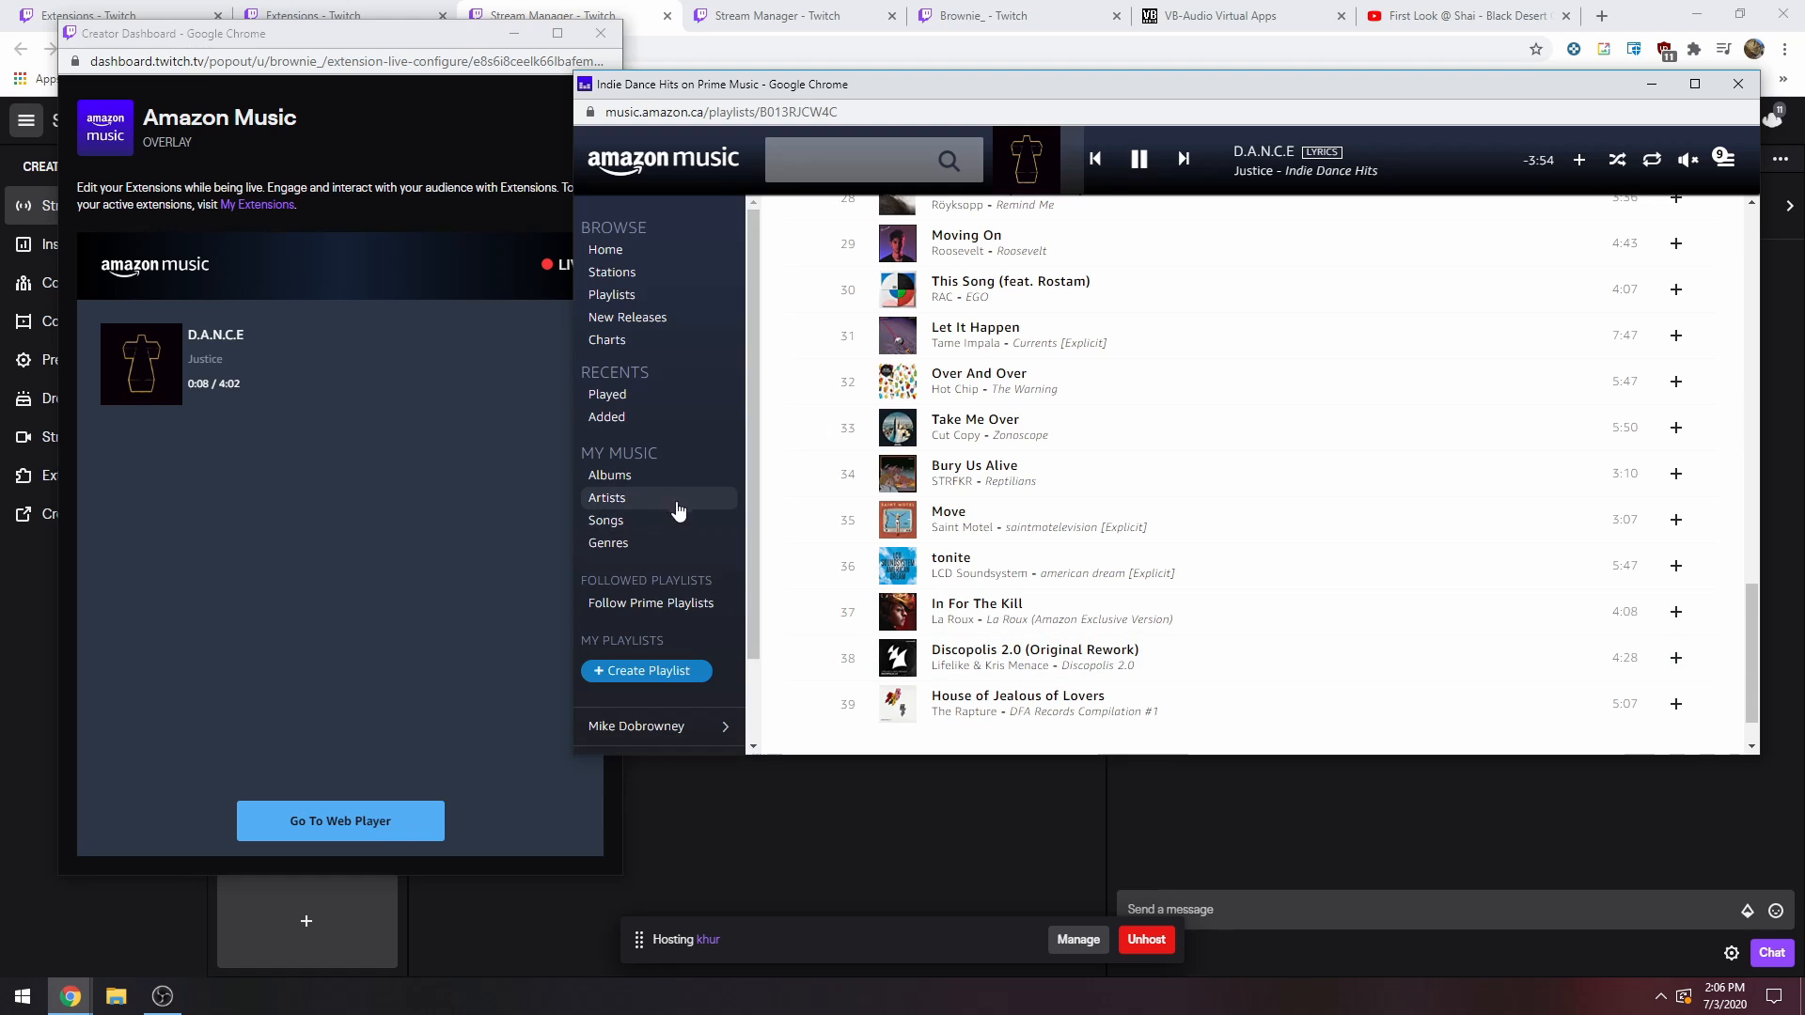
left_click(607, 522)
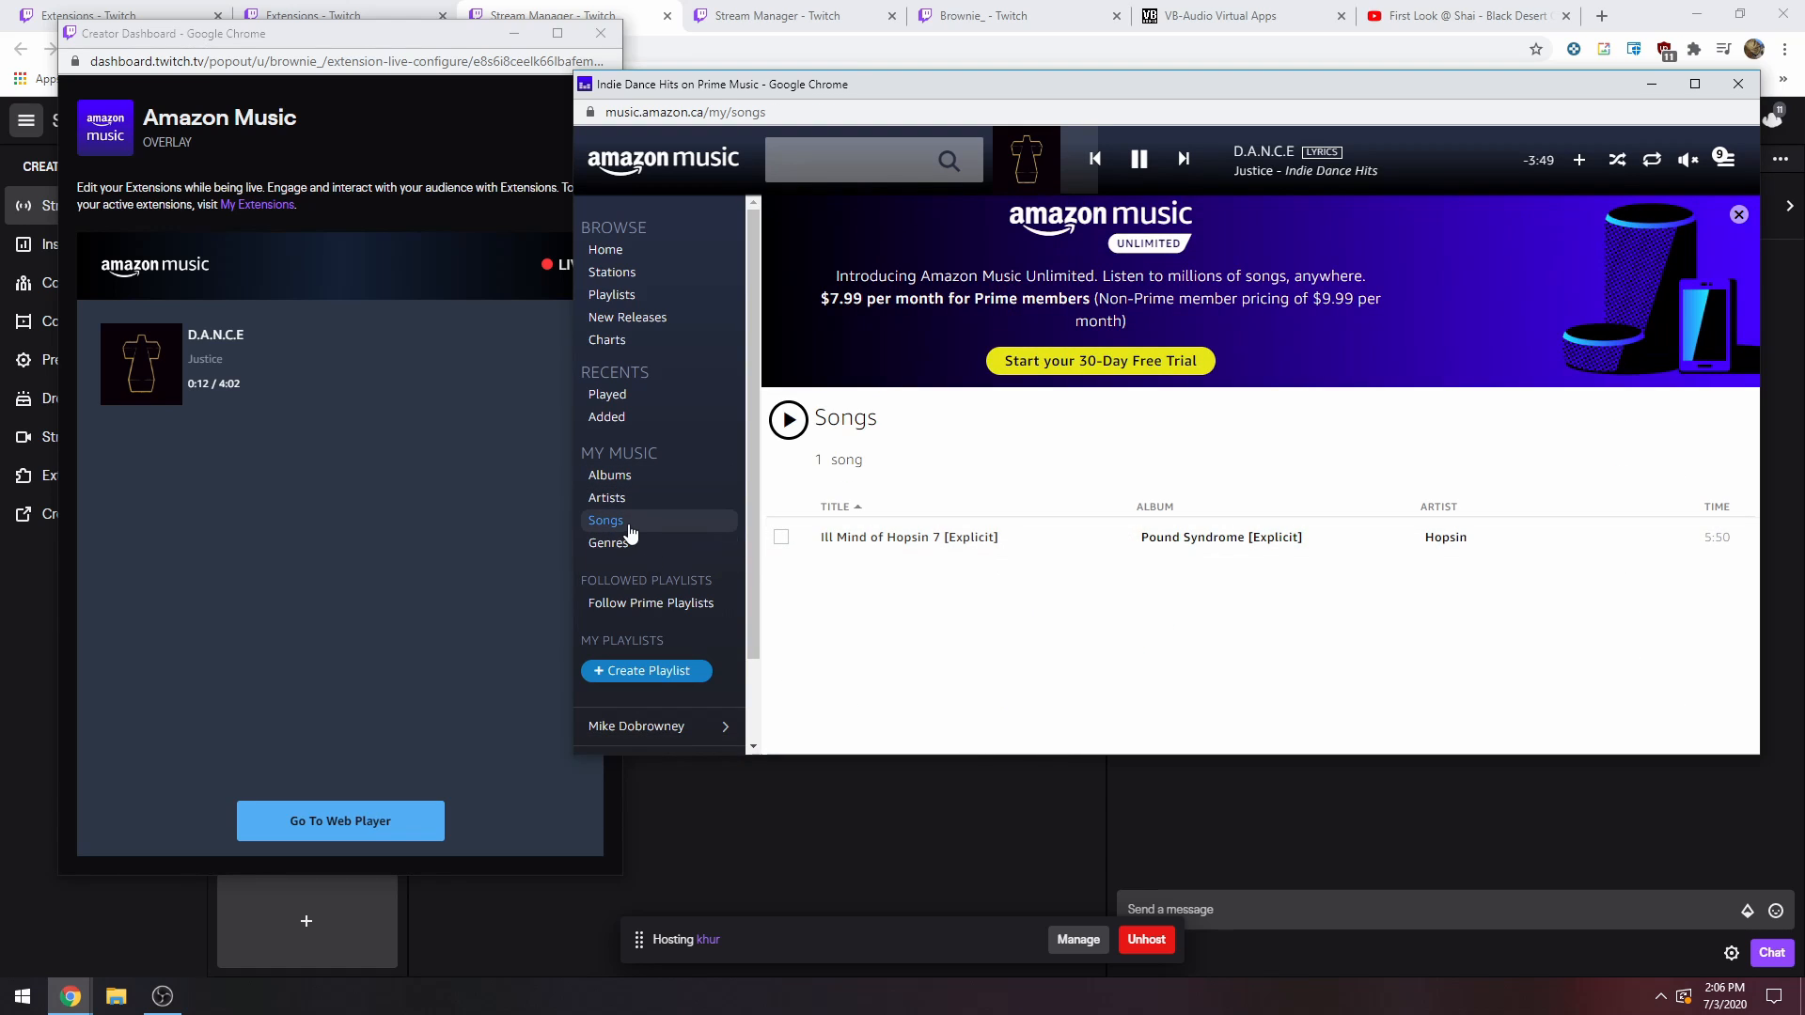
left_click(625, 501)
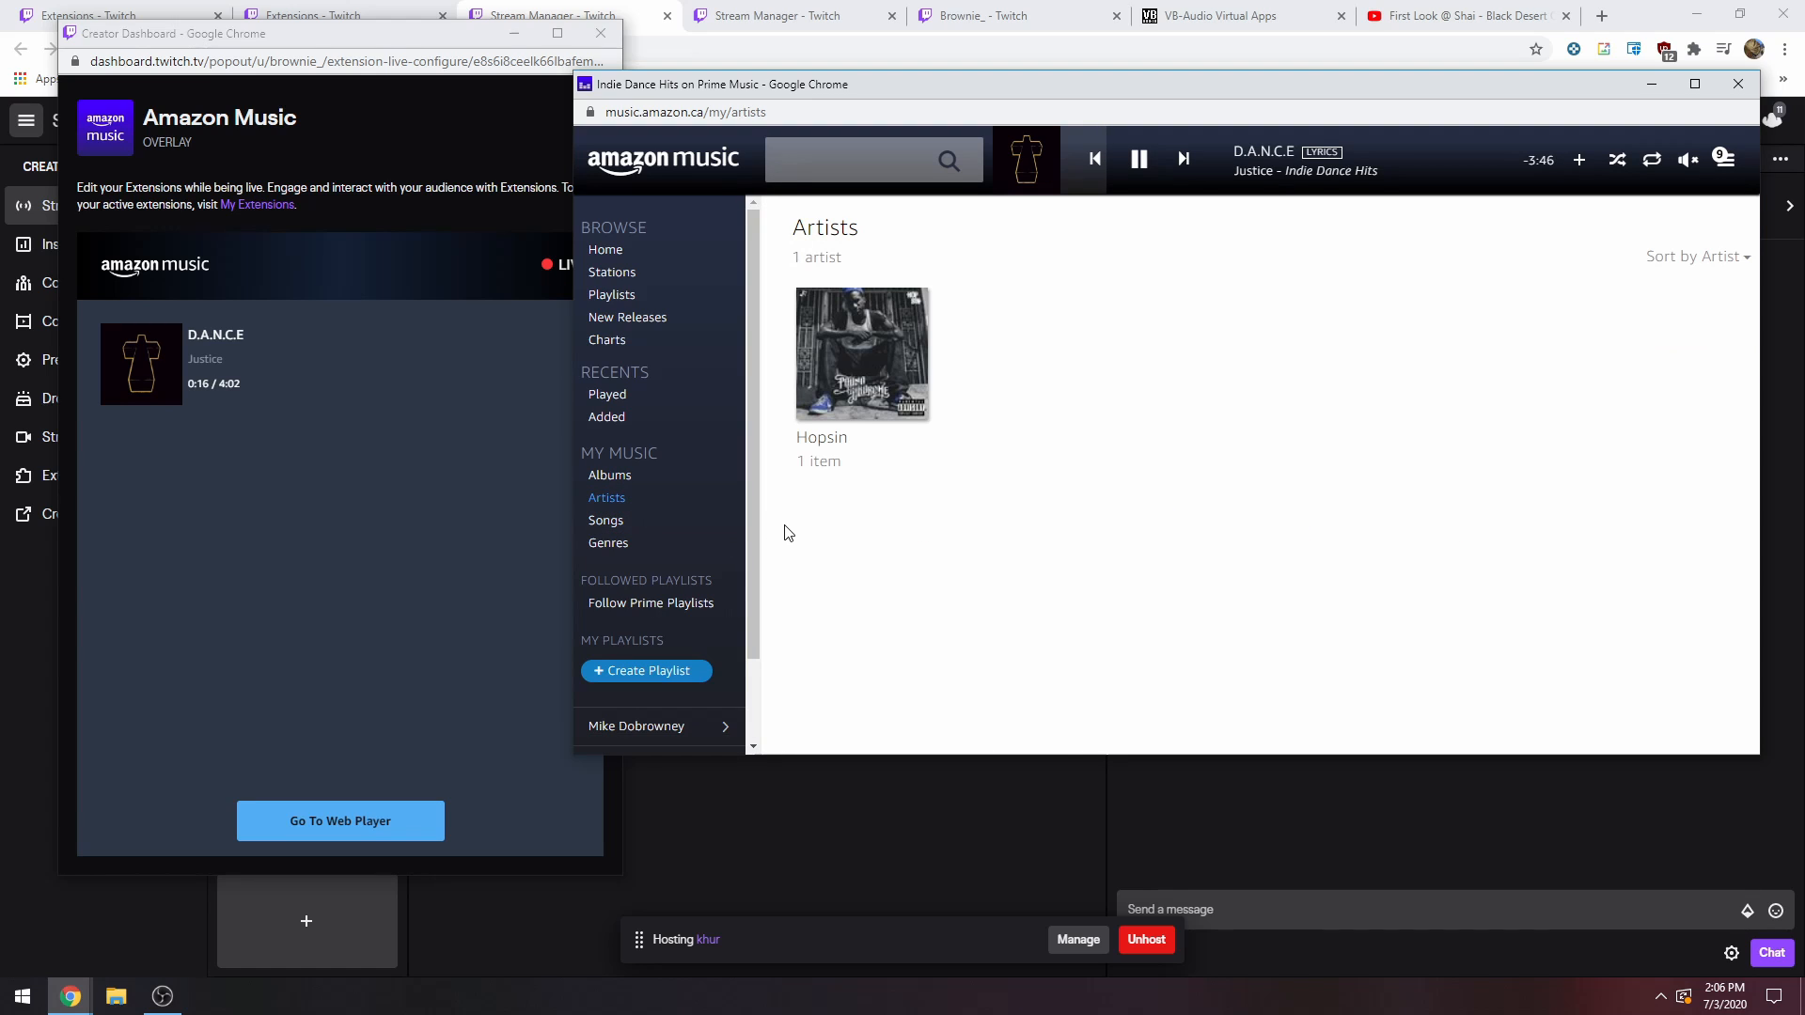
left_click(615, 477)
left_click(625, 499)
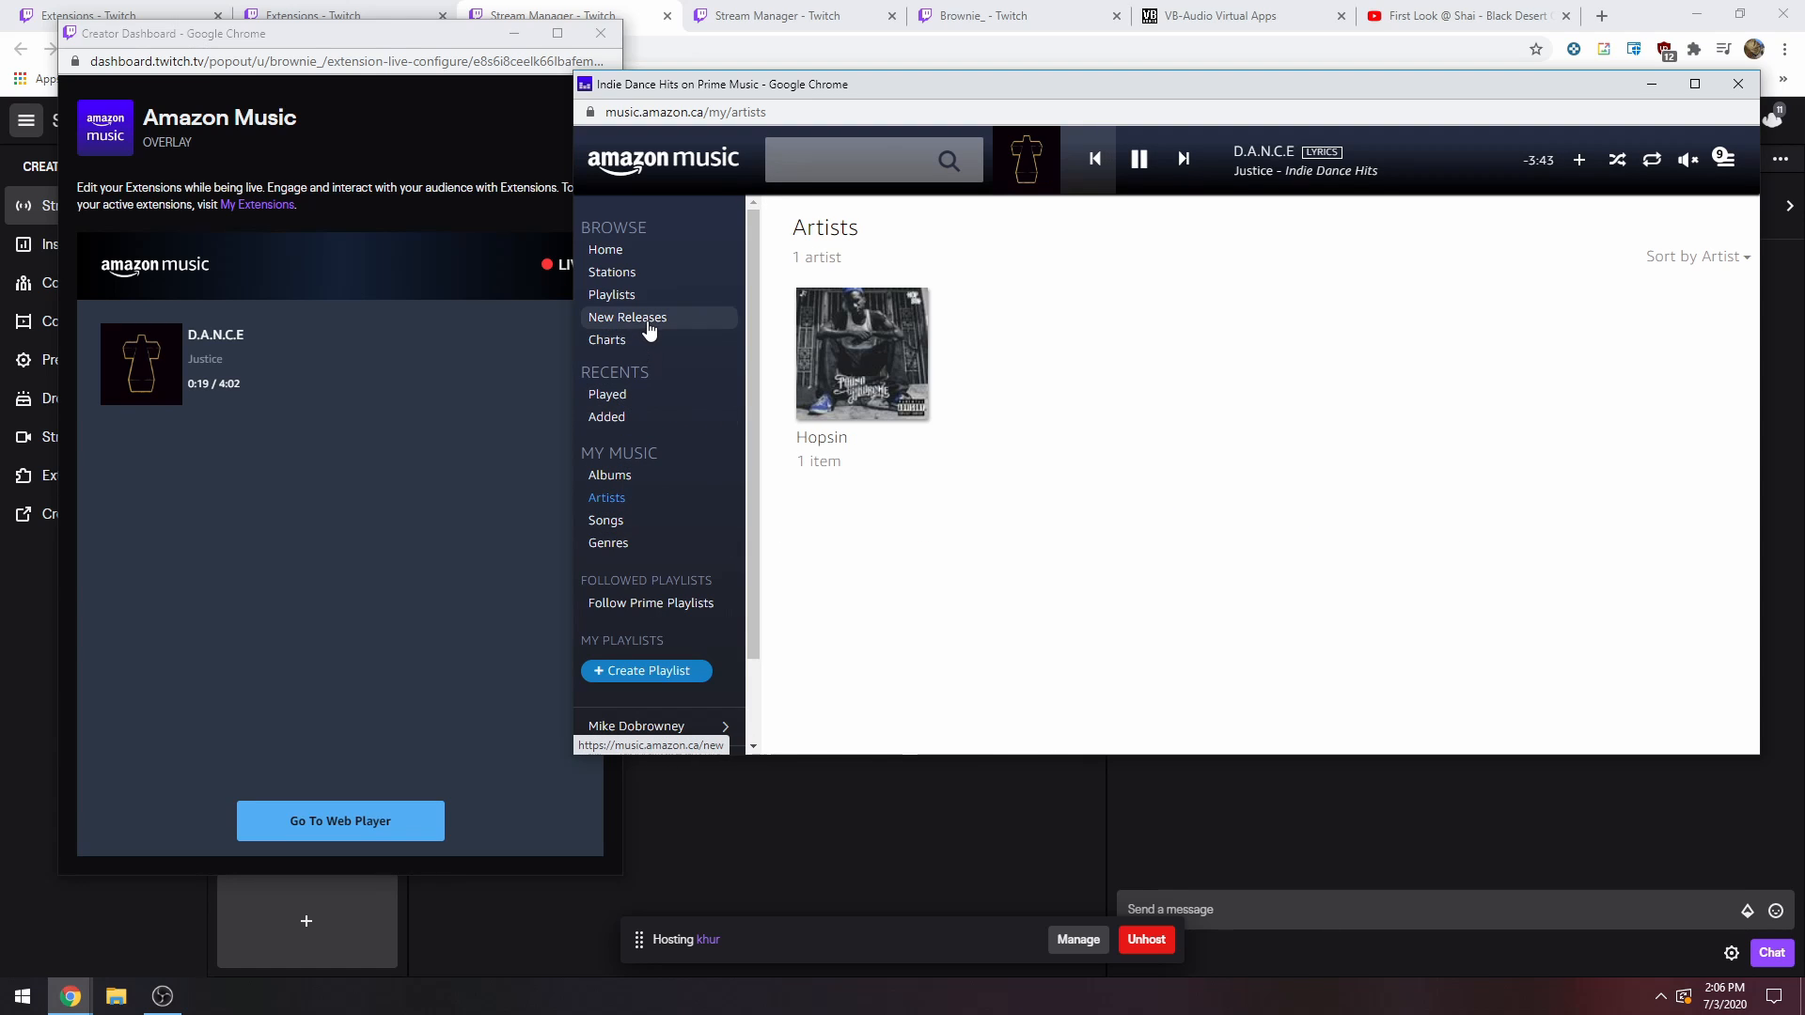
Play the album TRANSLATION from New Releases and shift the web player clear of the extension window.
left_click(712, 320)
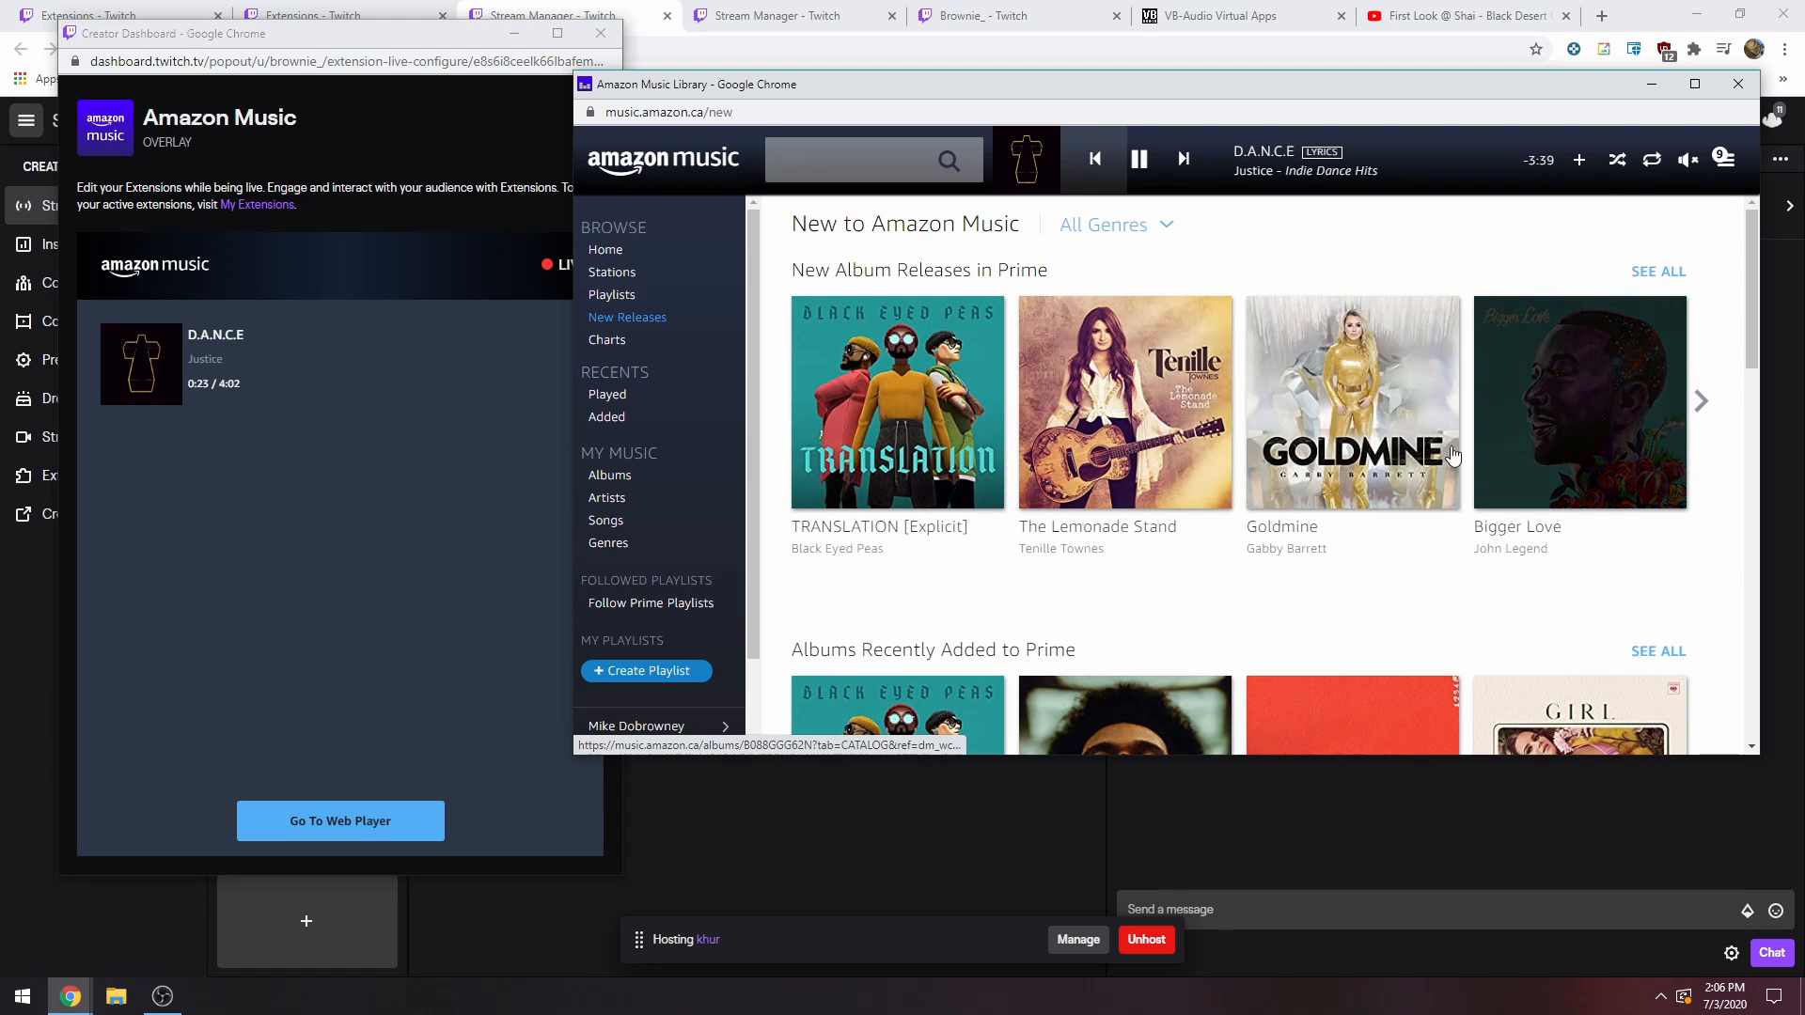
scroll(1363, 470, "down", 3)
left_click(897, 517)
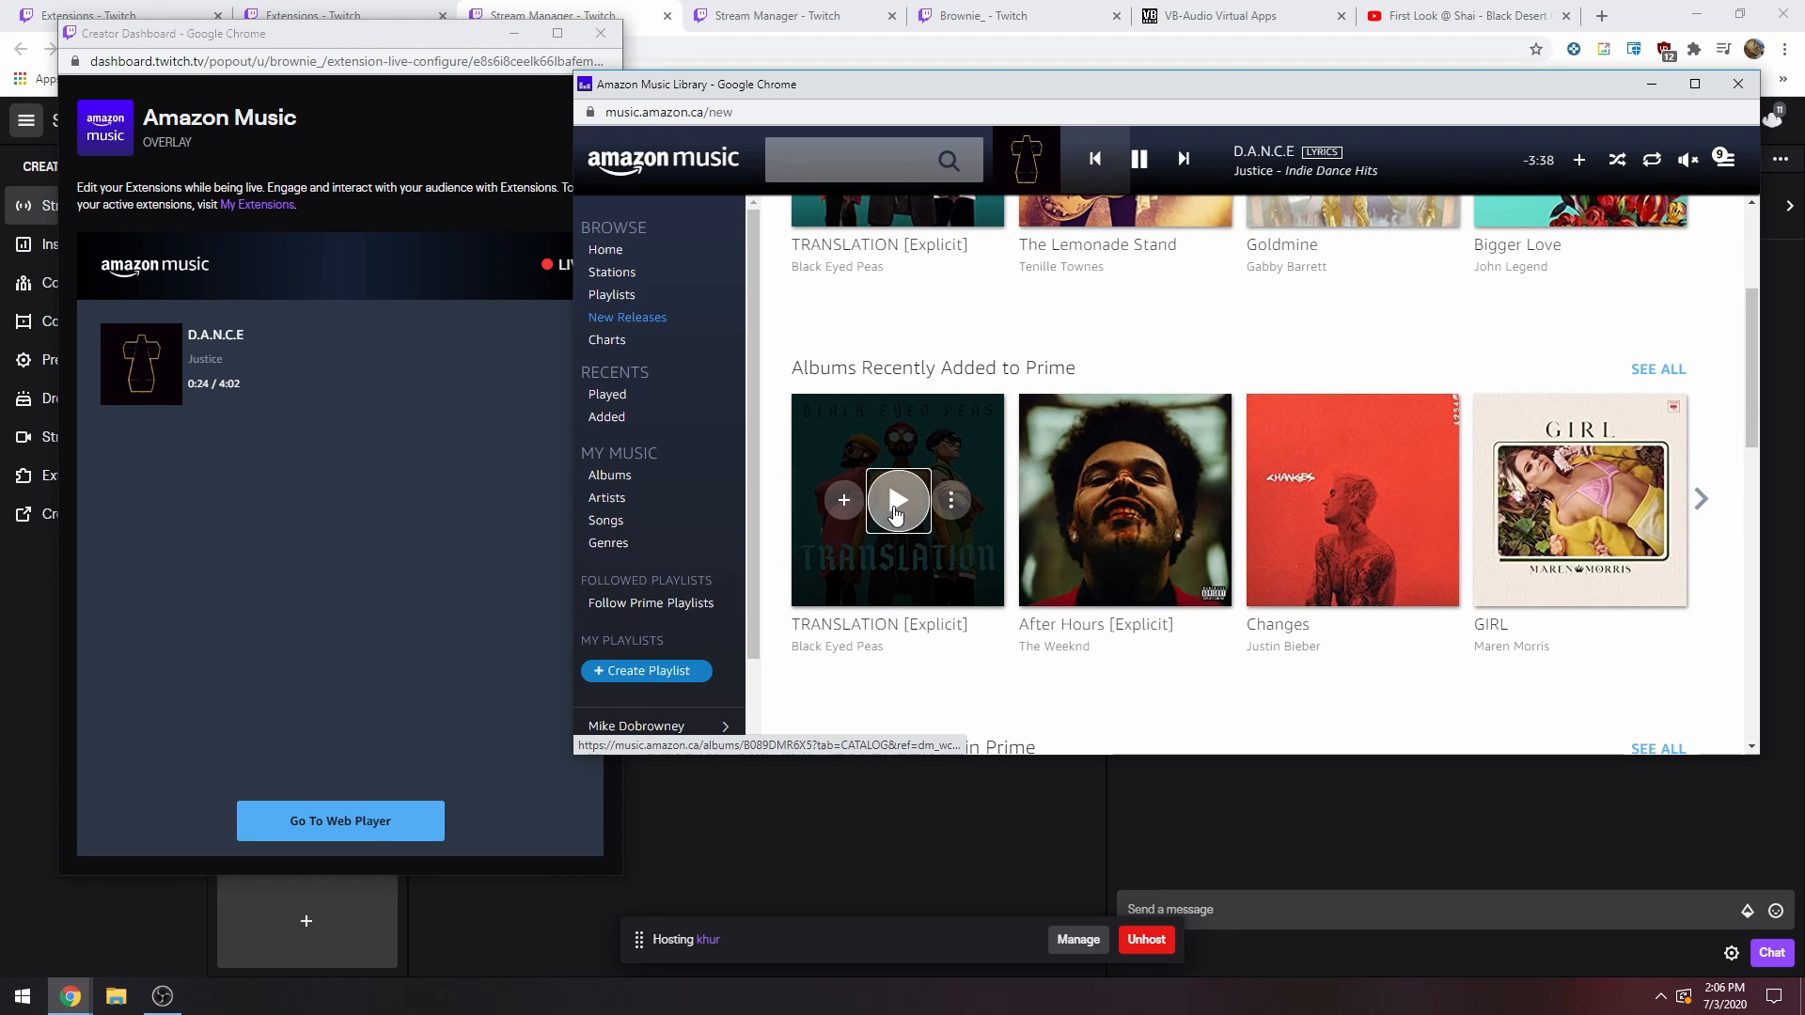
left_click_drag(1155, 89, 1107, 106)
left_click_drag(894, 100, 975, 107)
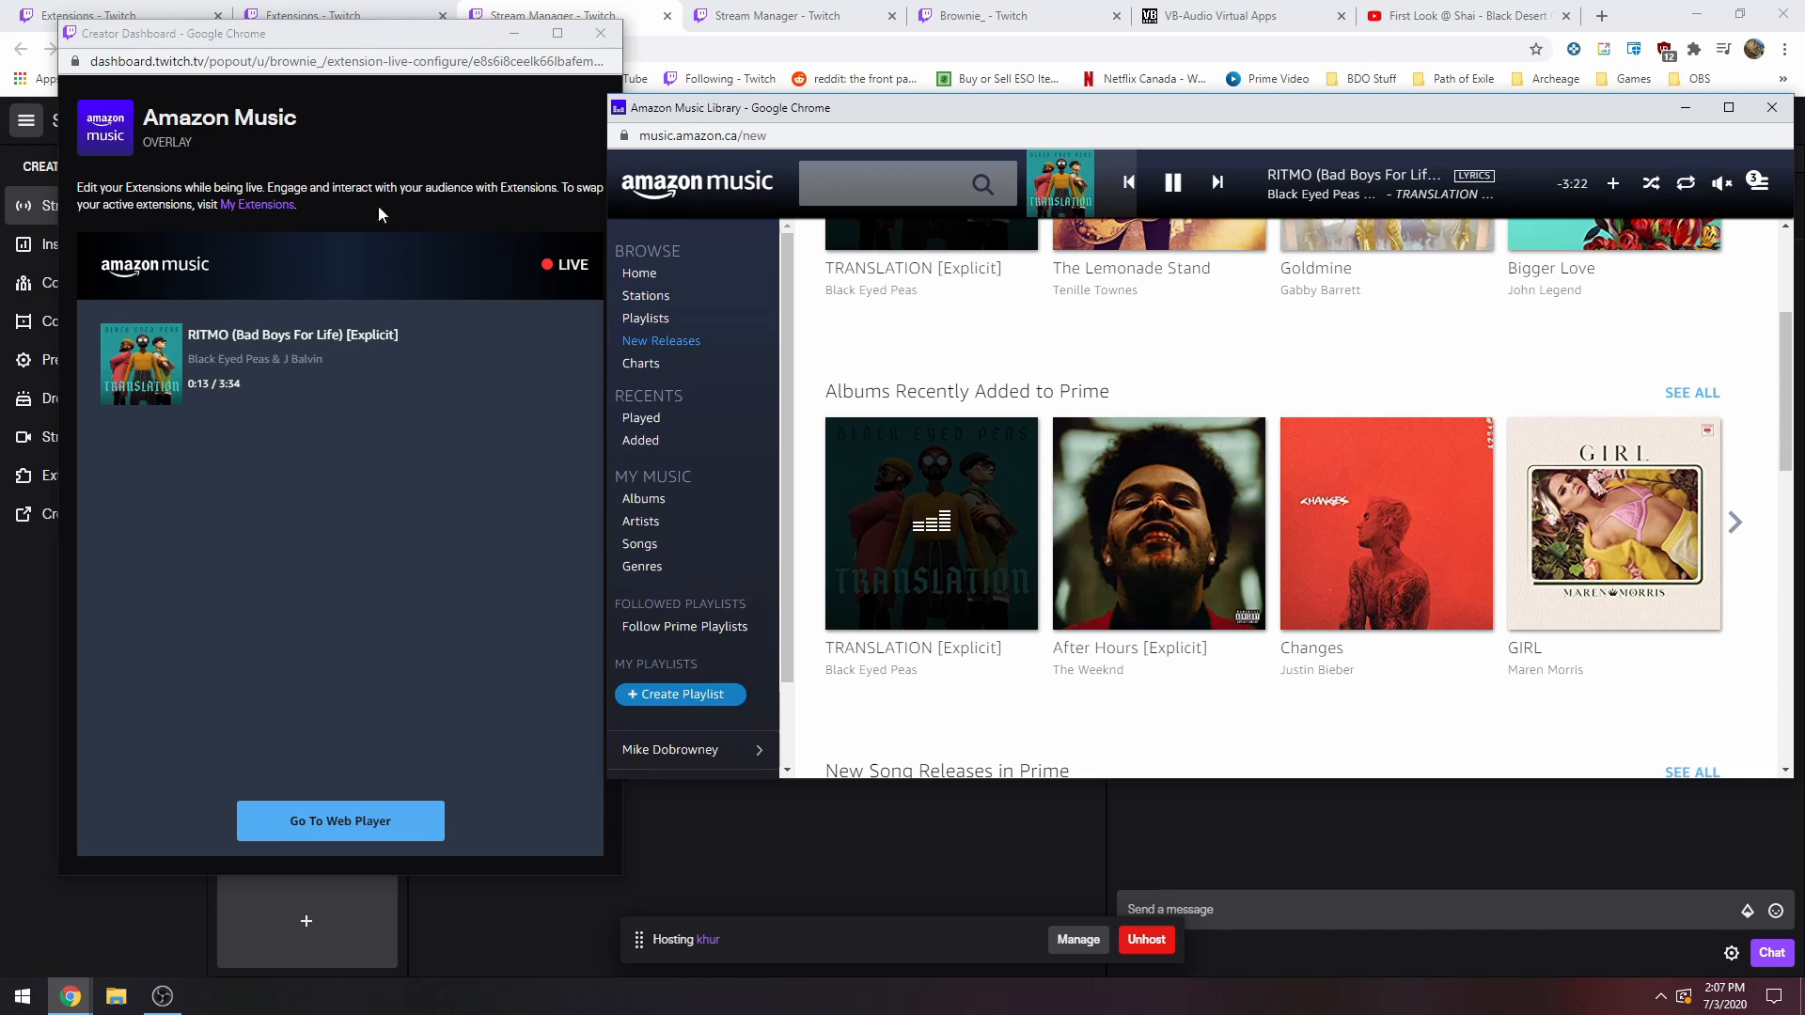
Arrange the Amazon Music extension window and the web player side by side, restoring the extension window after minimizing it.
left_click_drag(362, 37, 296, 26)
left_click(451, 23)
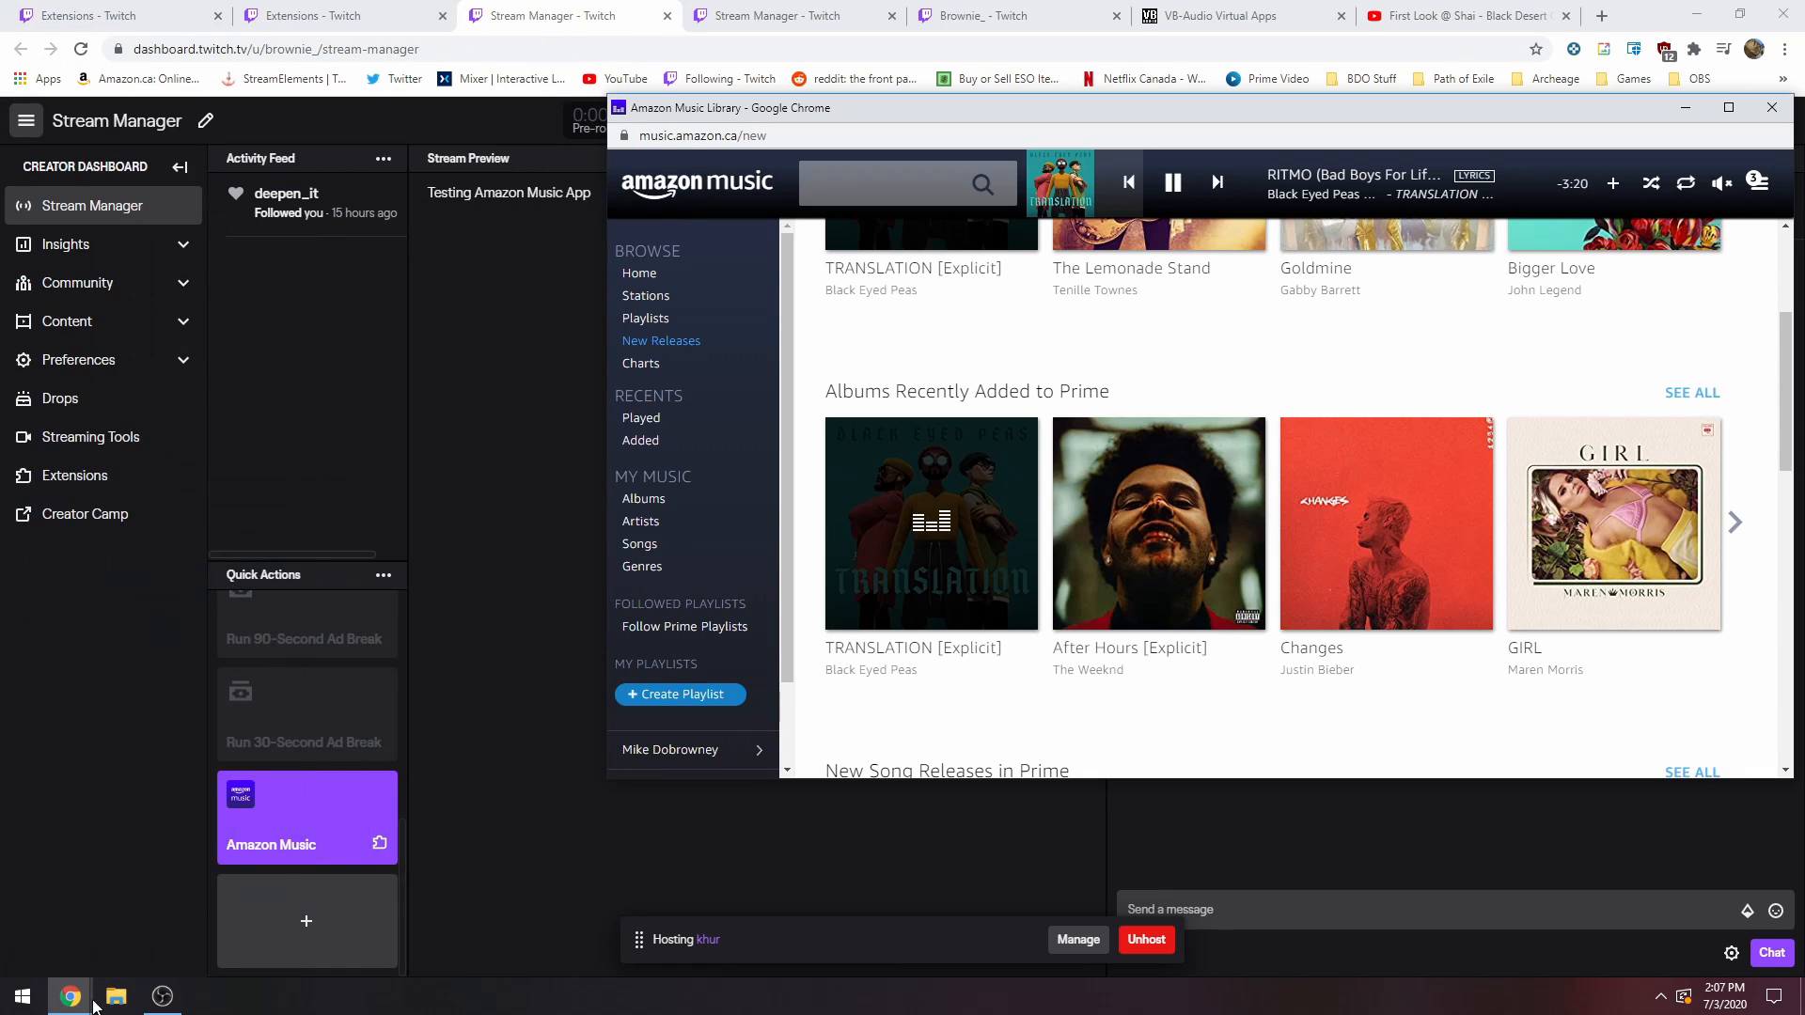
left_click(83, 1009)
left_click(286, 916)
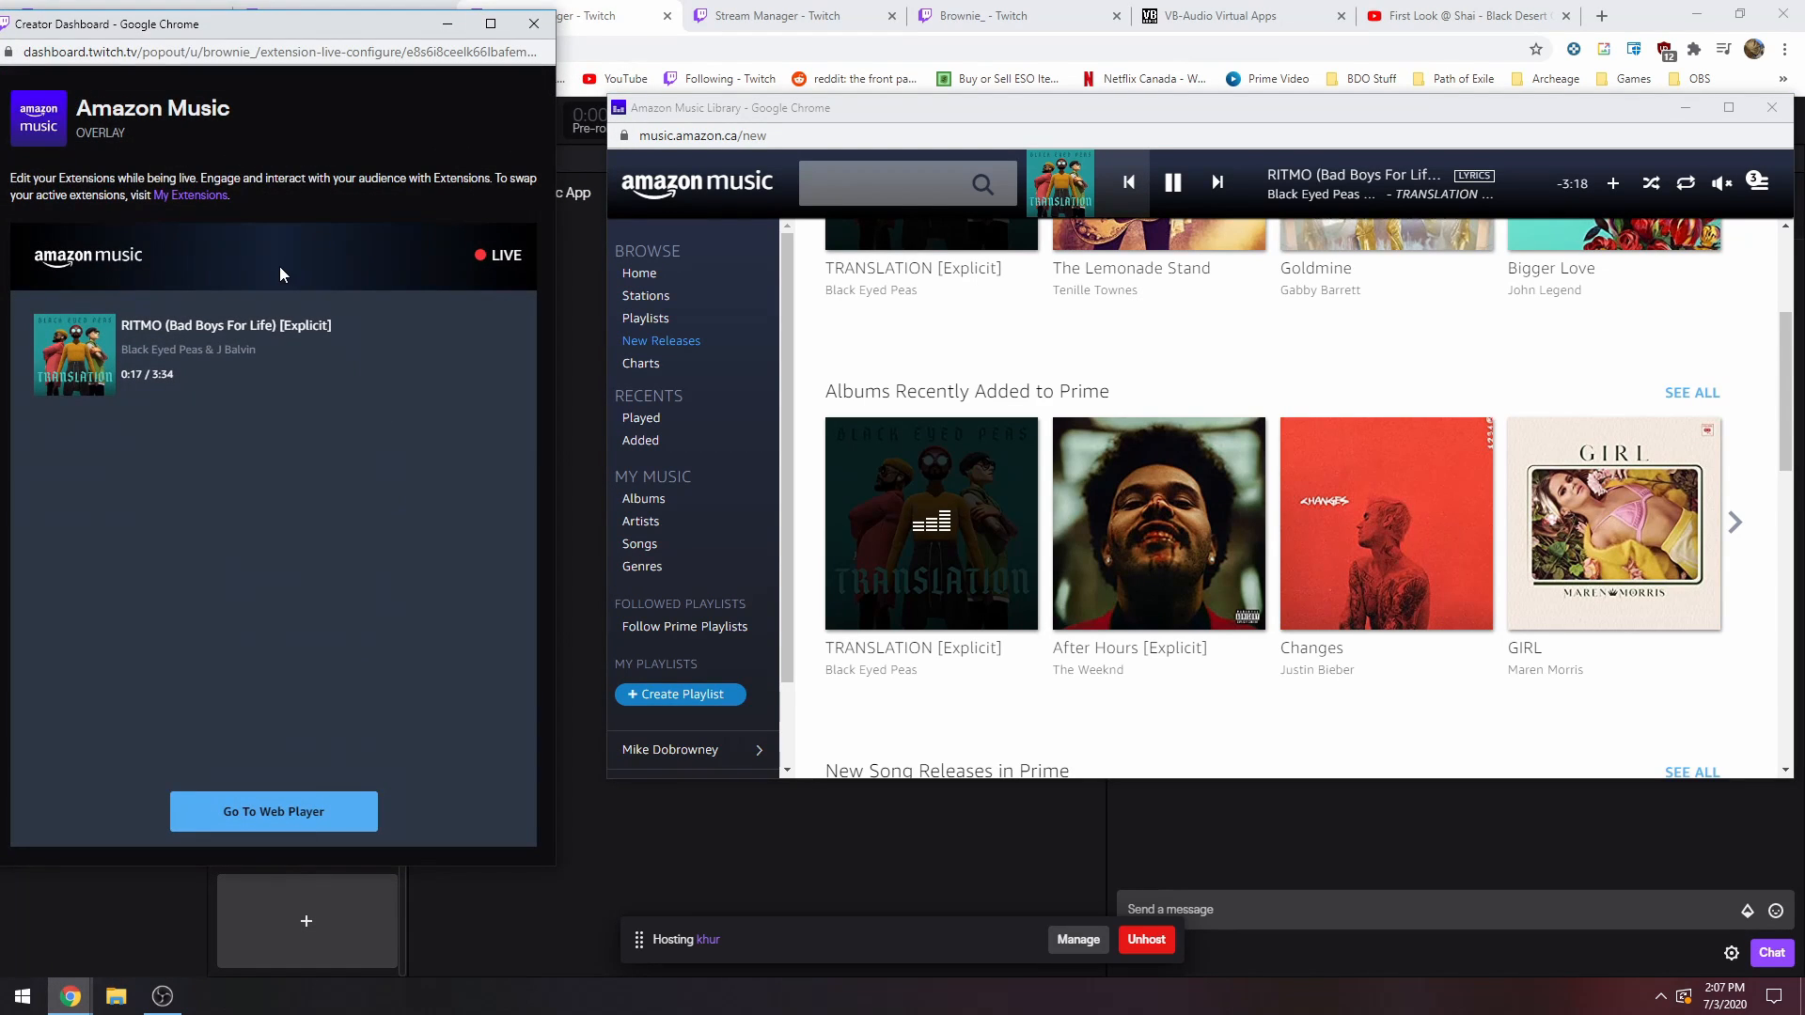
left_click_drag(896, 109, 758, 81)
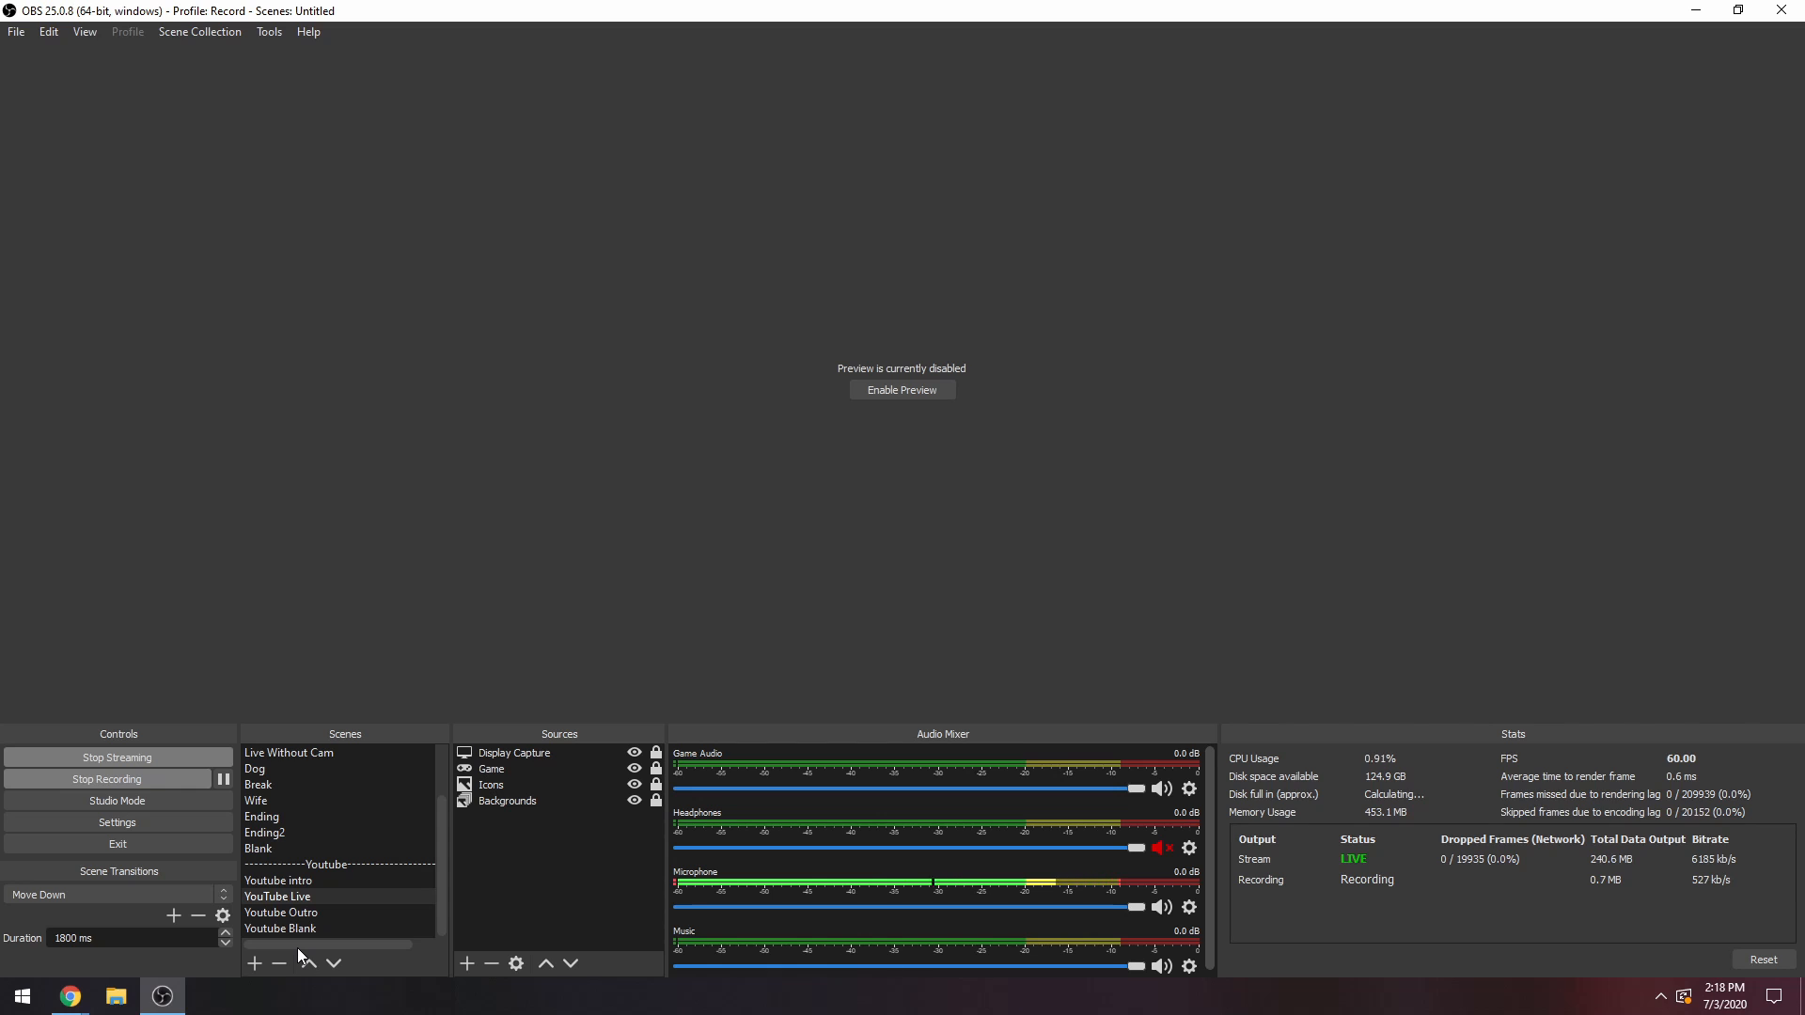
Switch from OBS to the live Twitch channel page and examine the Amazon Music overlay on the stream.
mouse_move(170, 999)
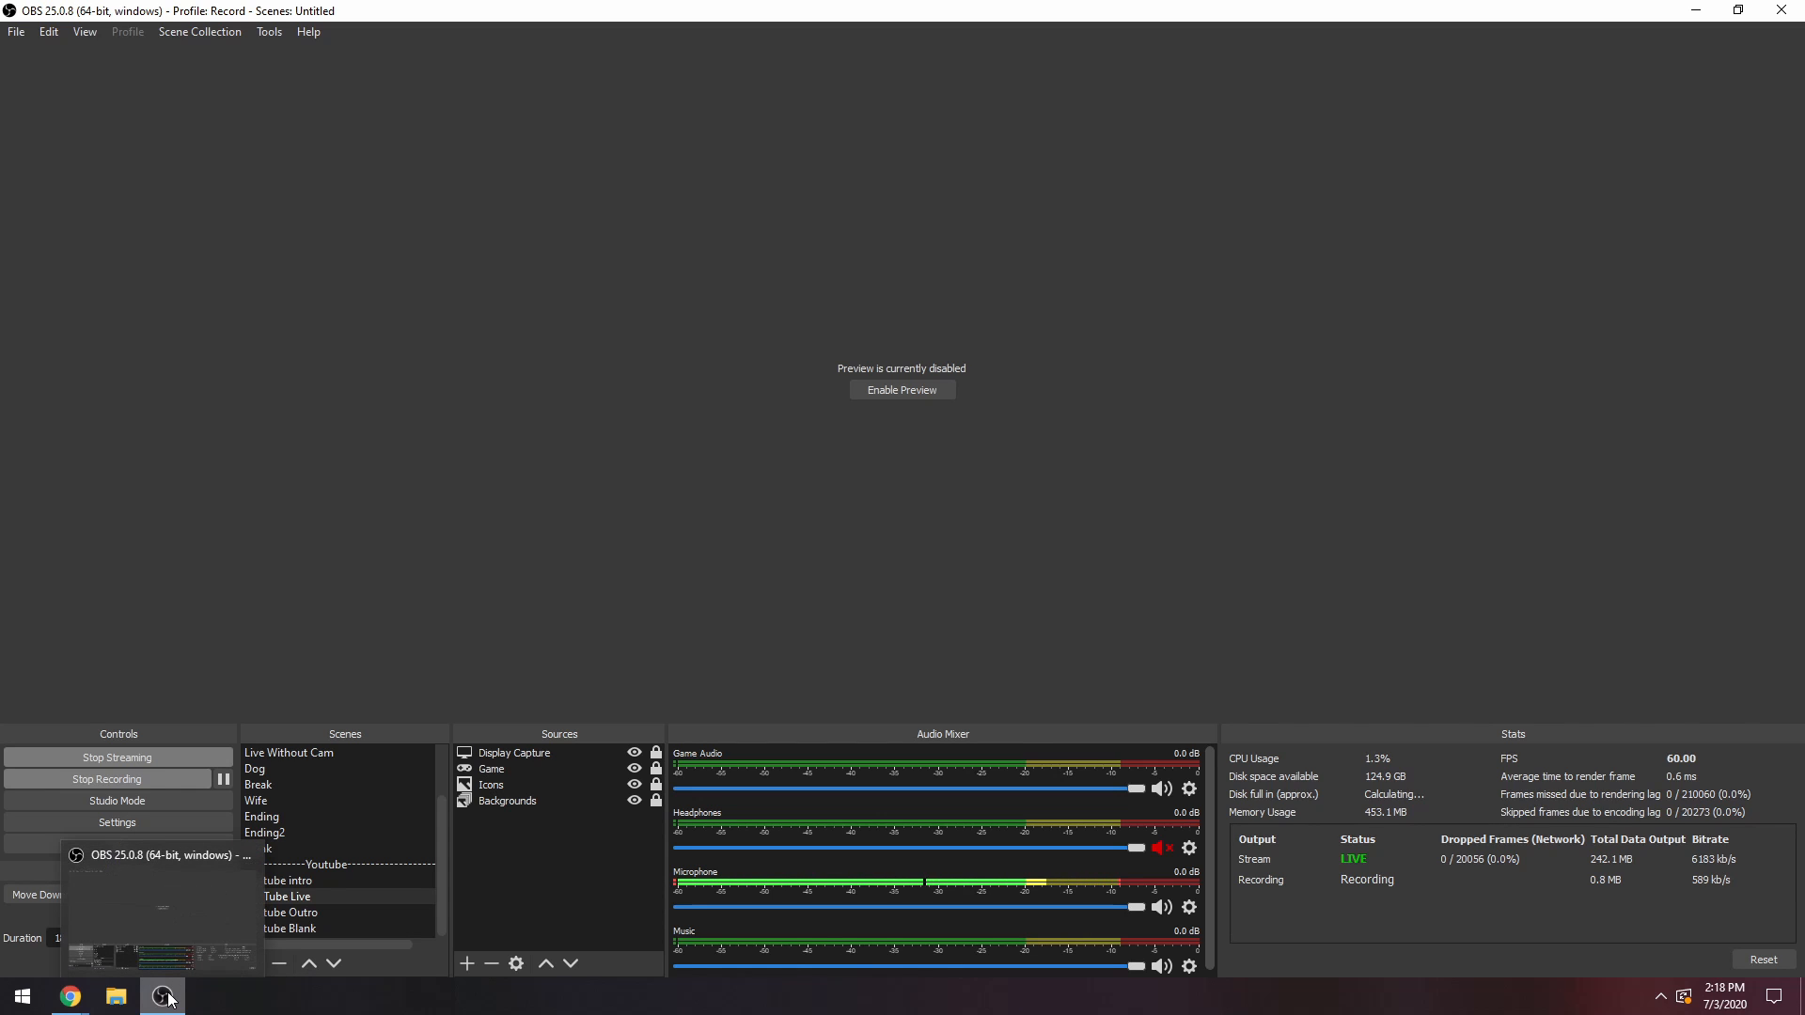
mouse_move(71, 997)
left_click(69, 940)
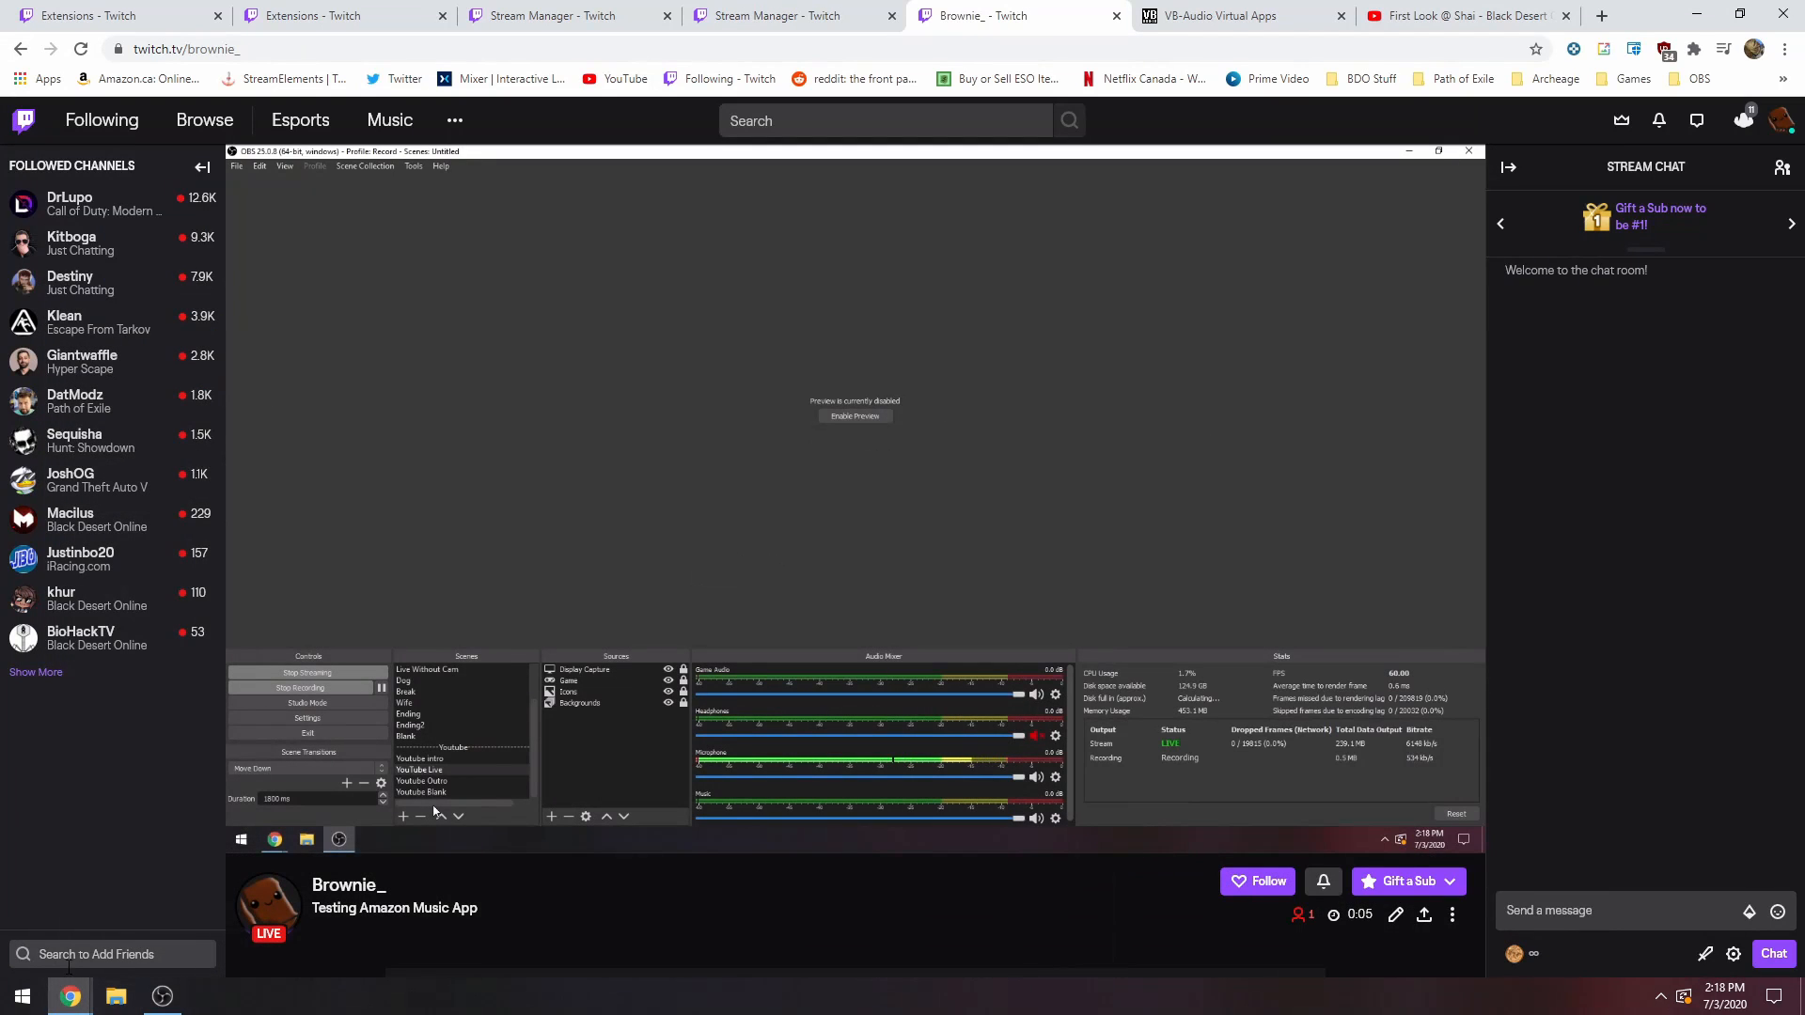
mouse_move(881, 609)
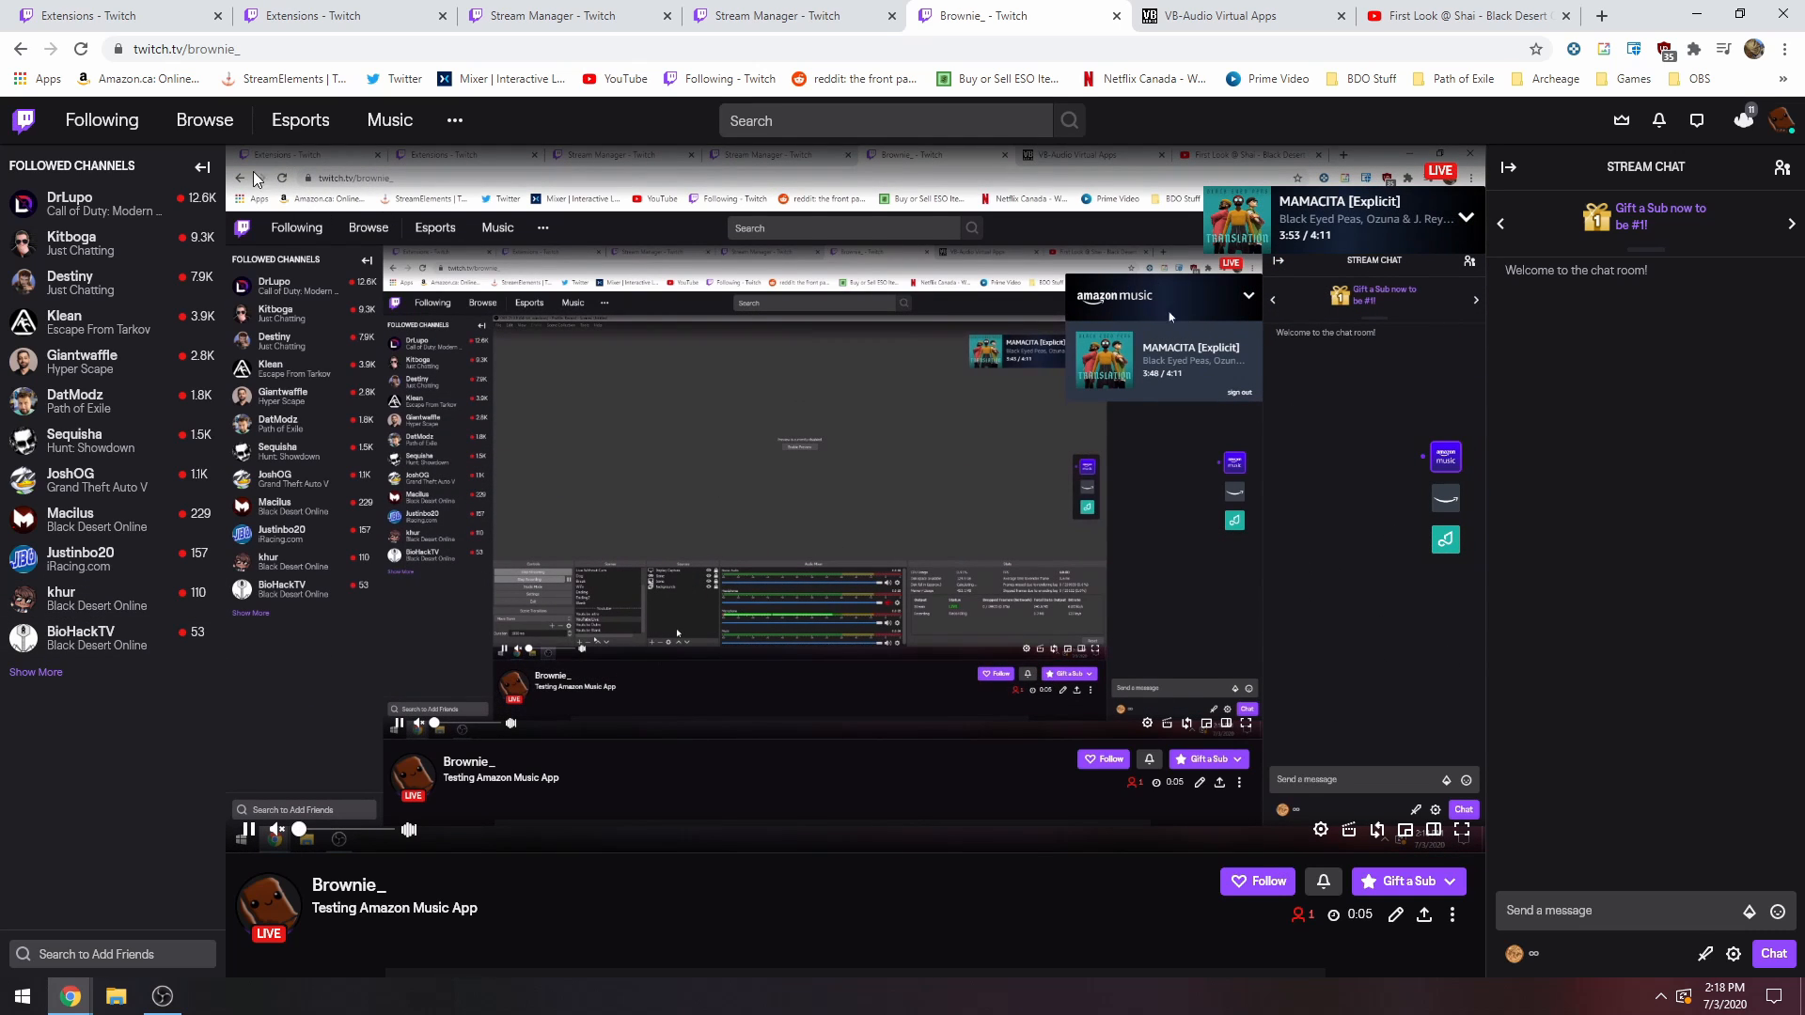
mouse_move(1233, 188)
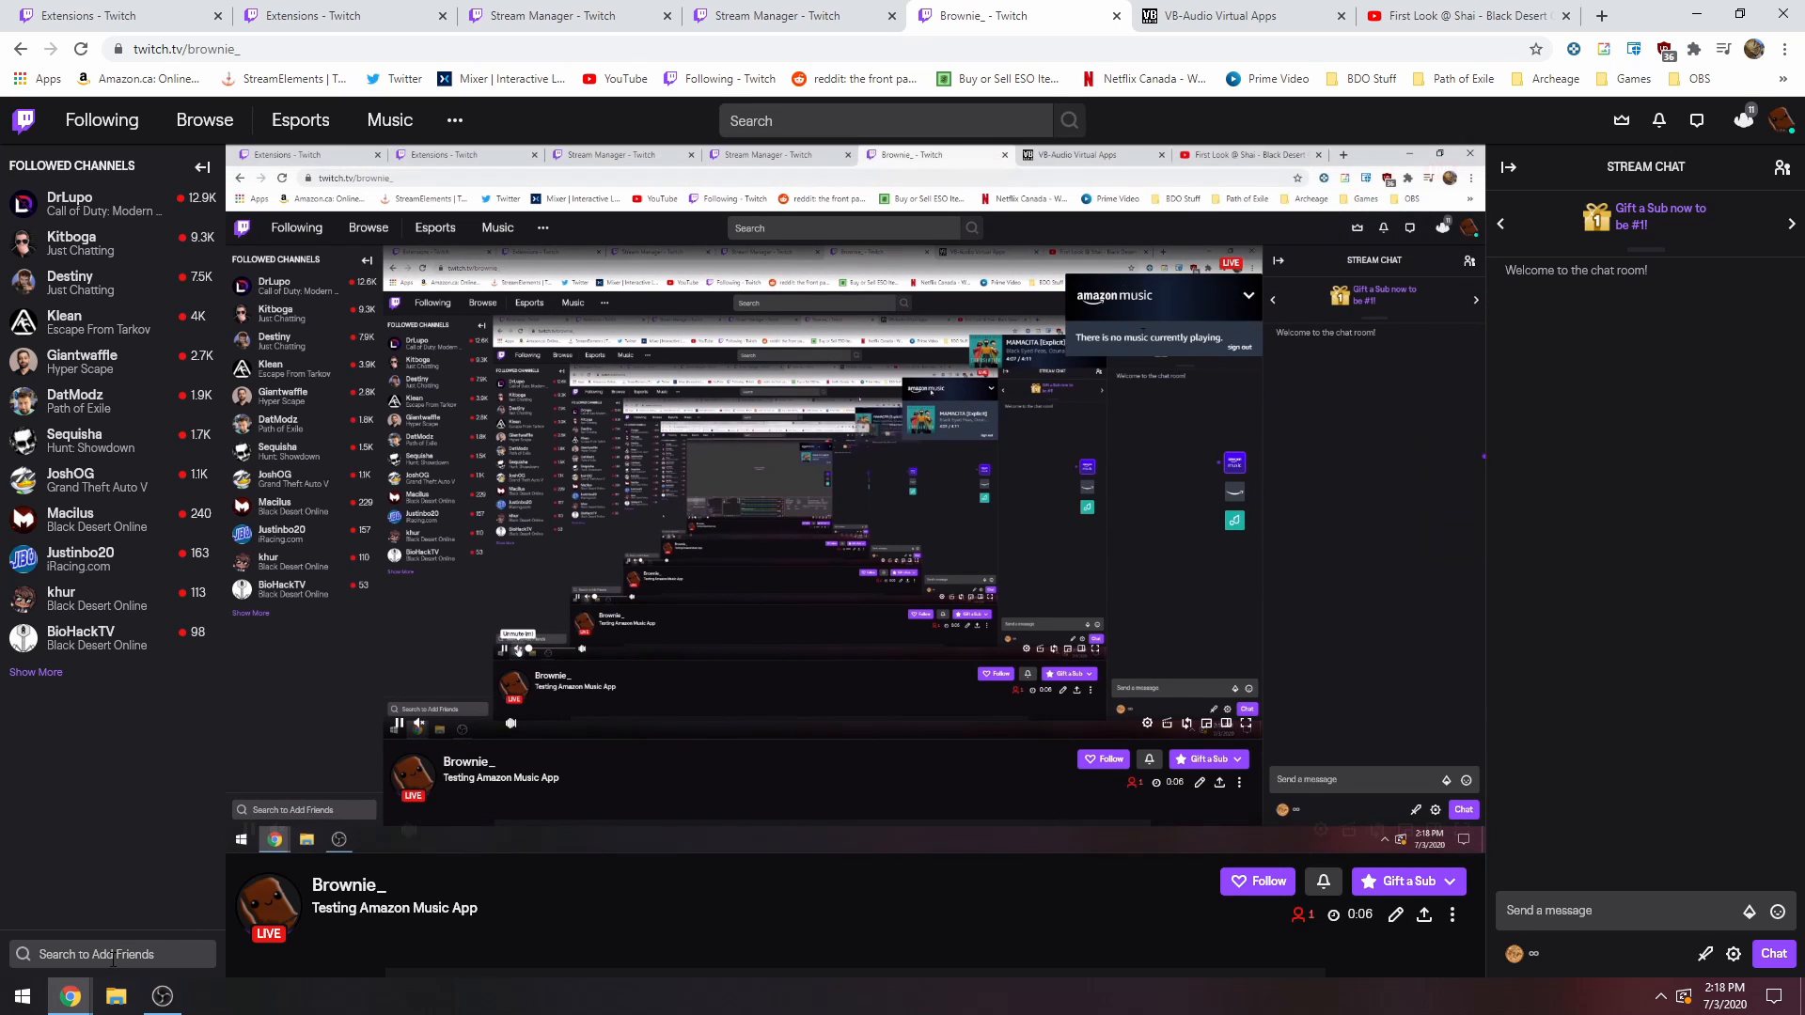
Play The Weeknd's After Hours album in the web player, minimize it and show the Amazon Music overlay on the stream.
left_click(392, 916)
mouse_move(1020, 493)
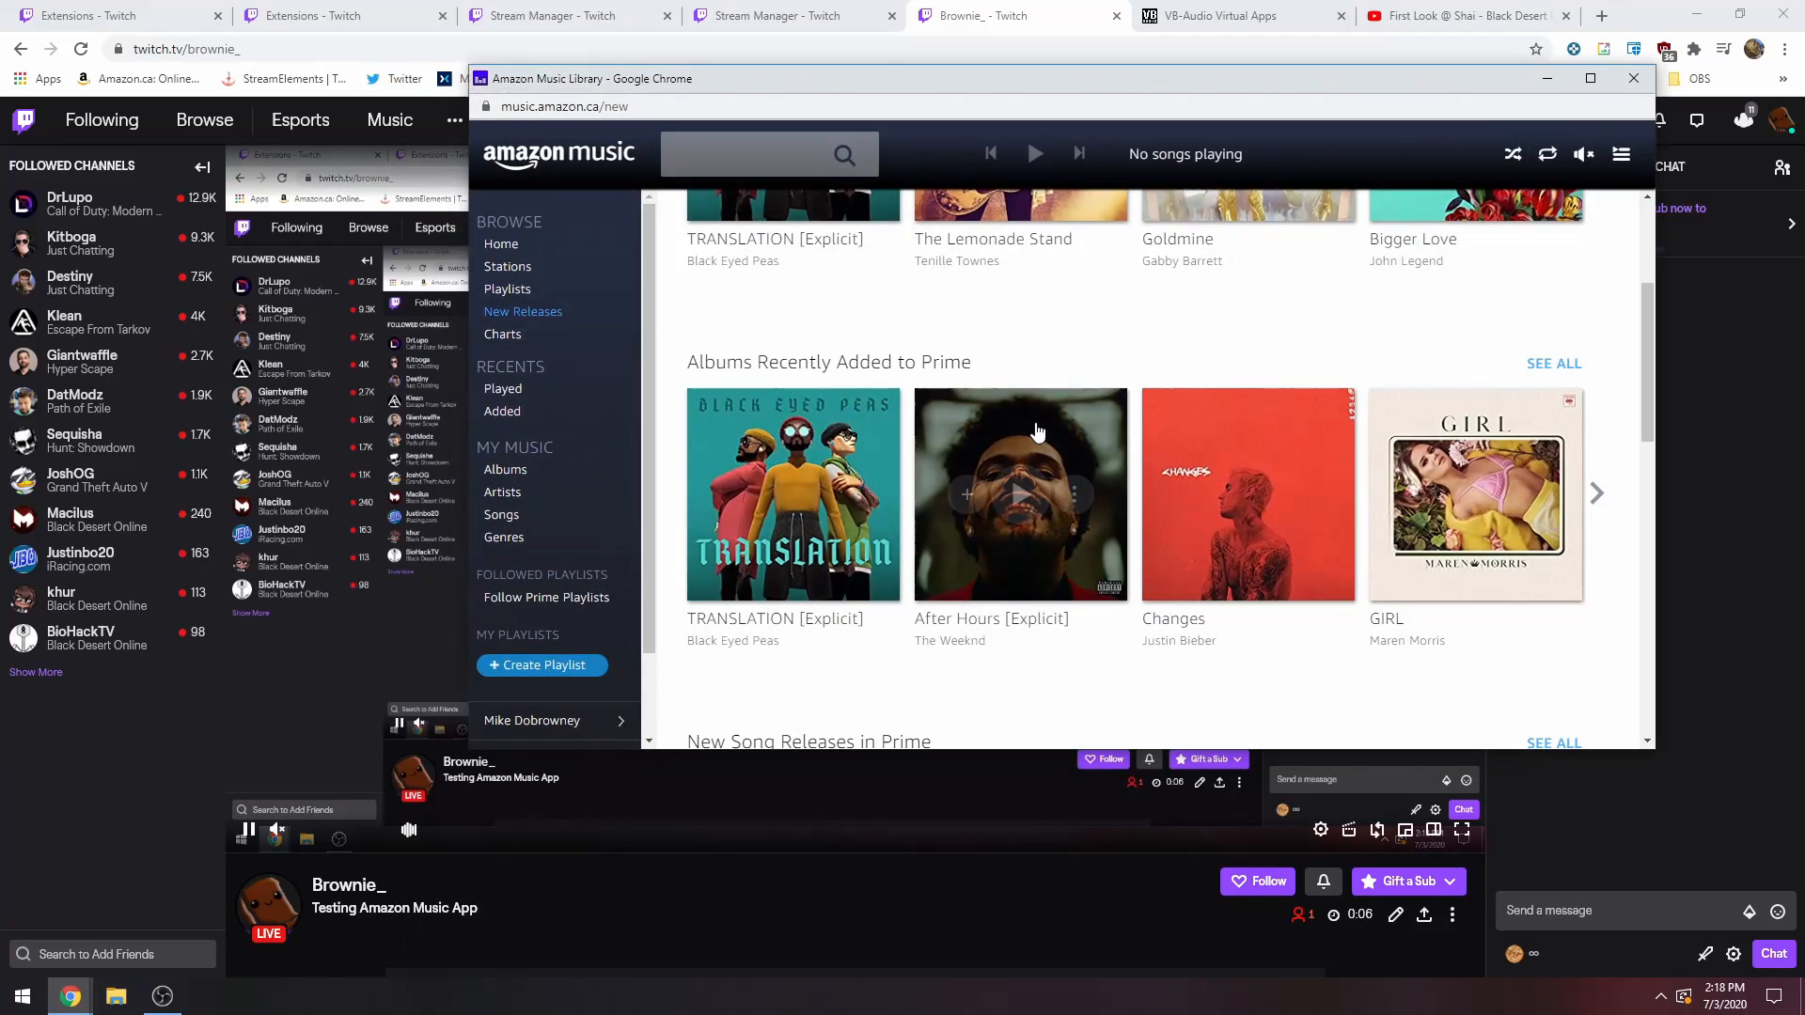
mouse_move(1301, 435)
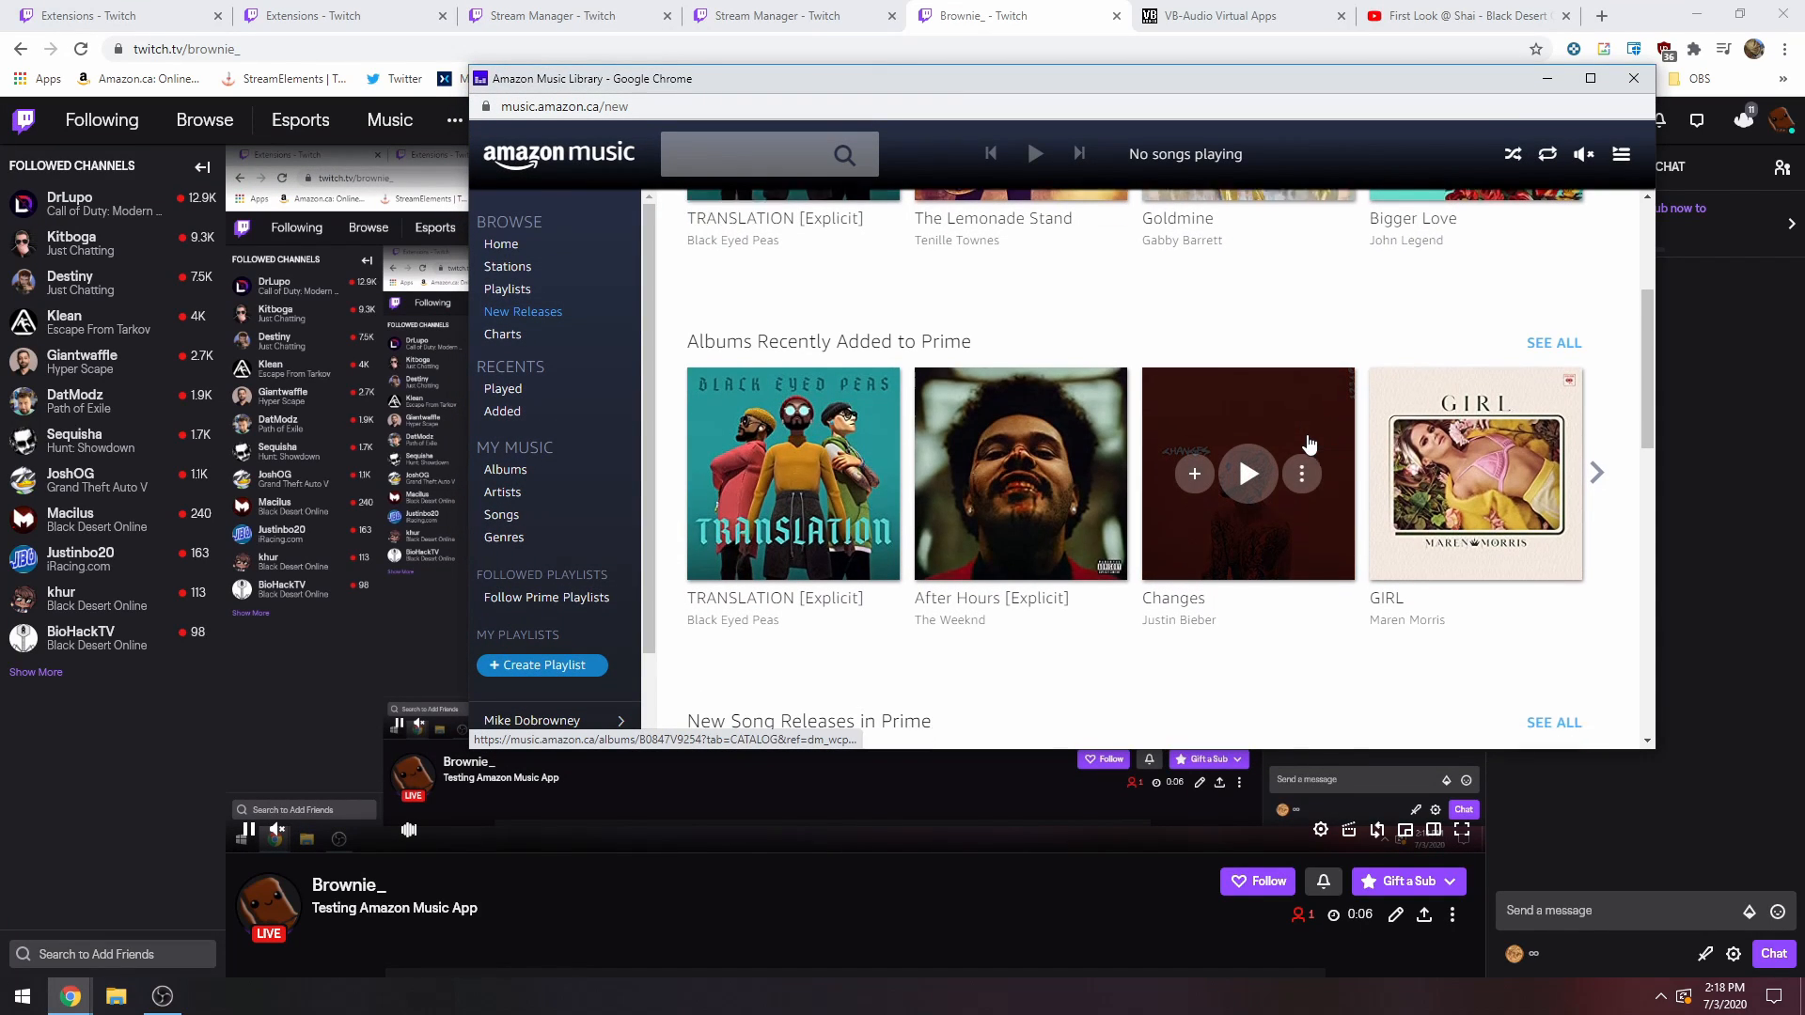
scroll(1306, 440, "down", 1)
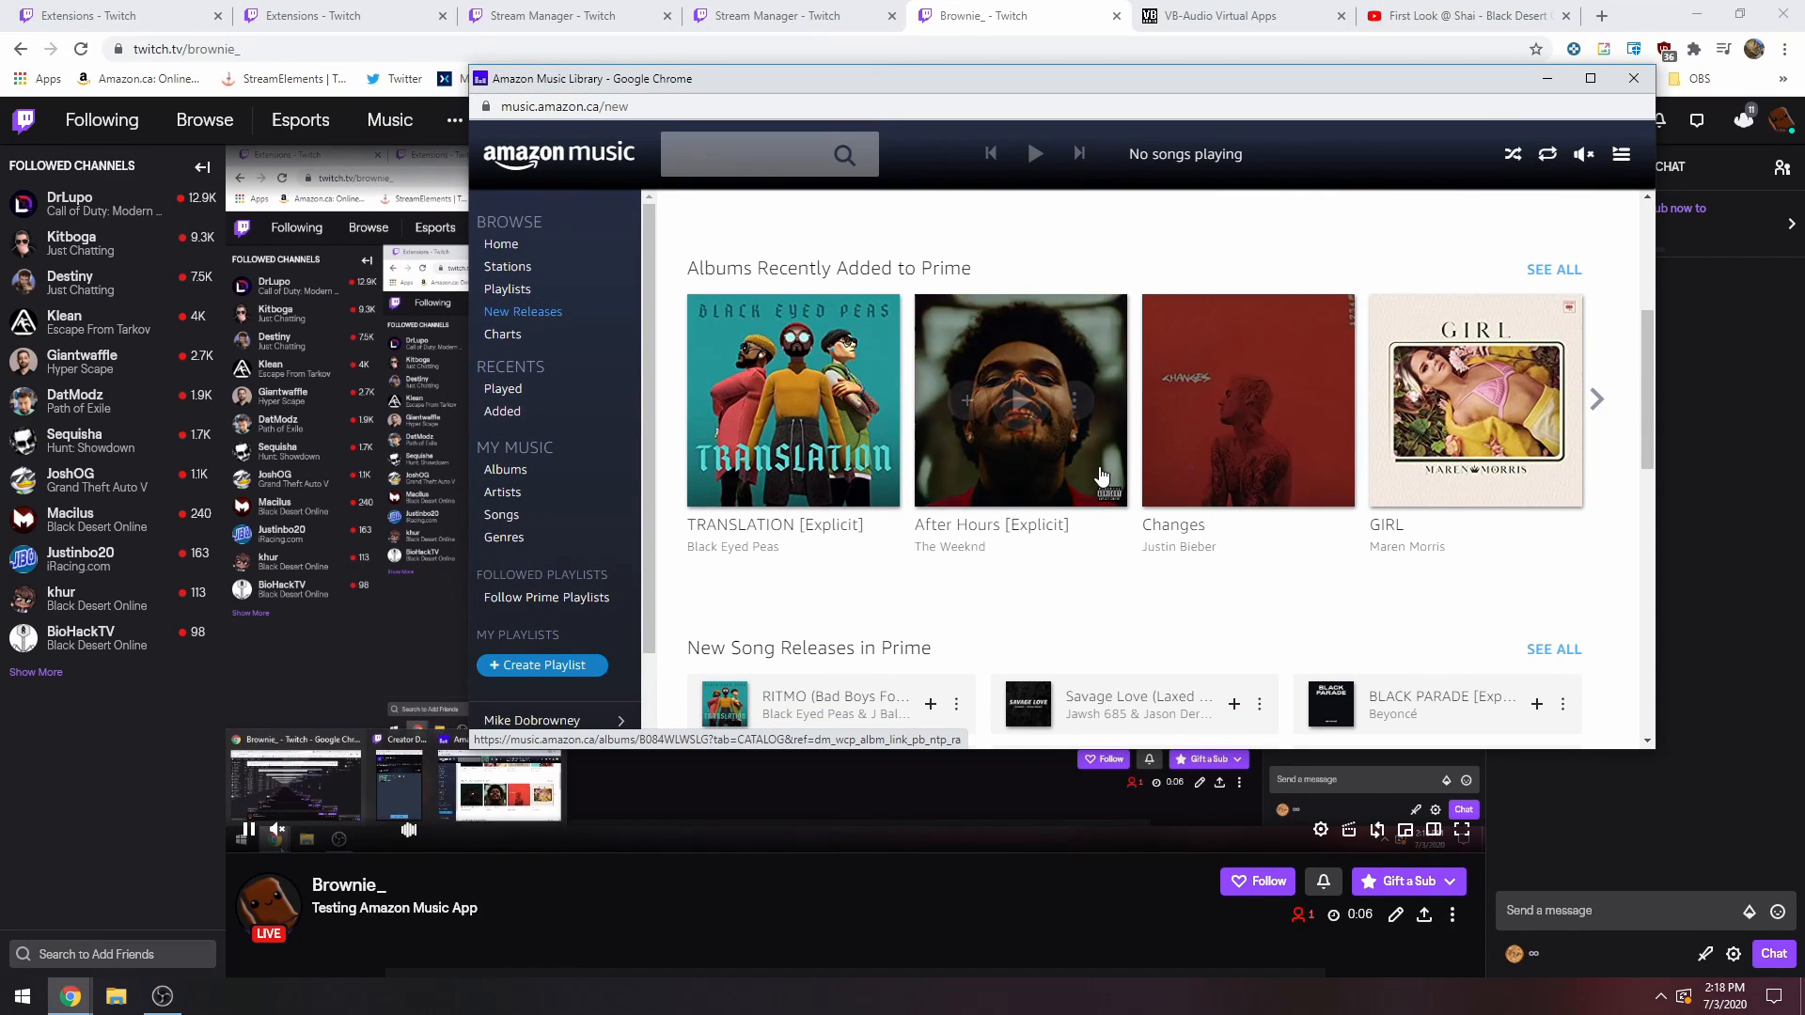
left_click(1020, 401)
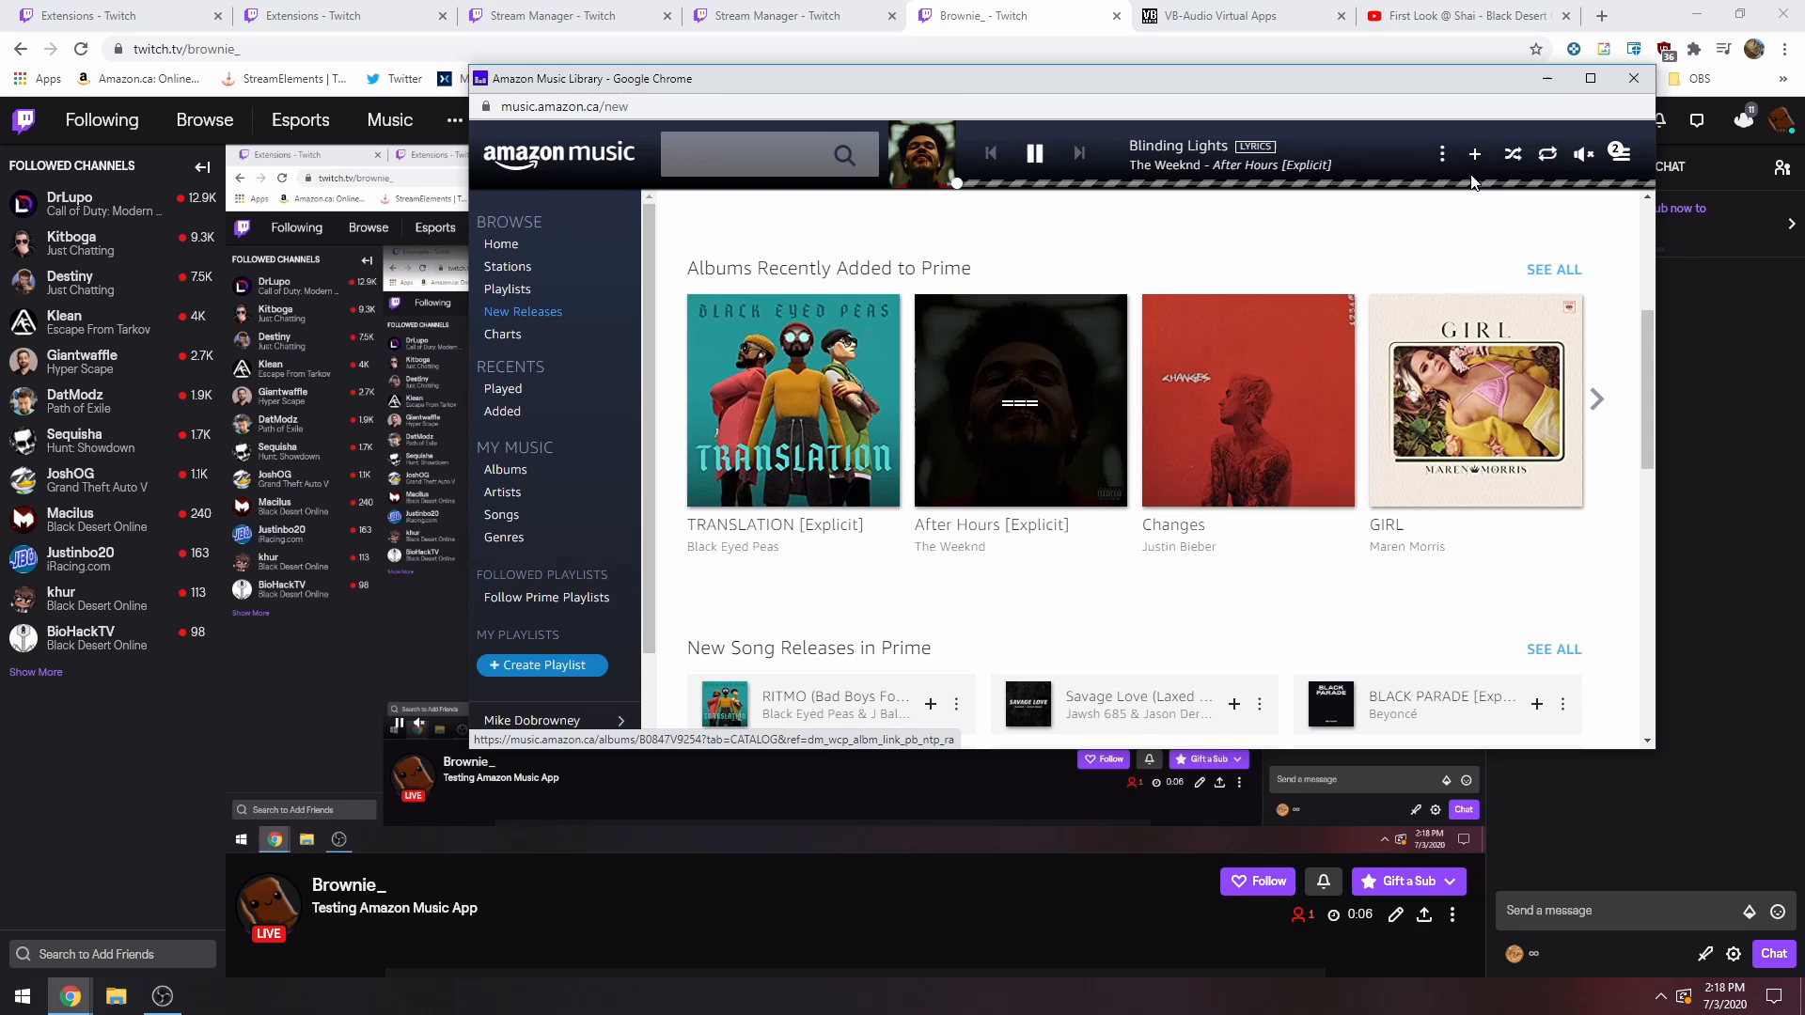
left_click(1553, 81)
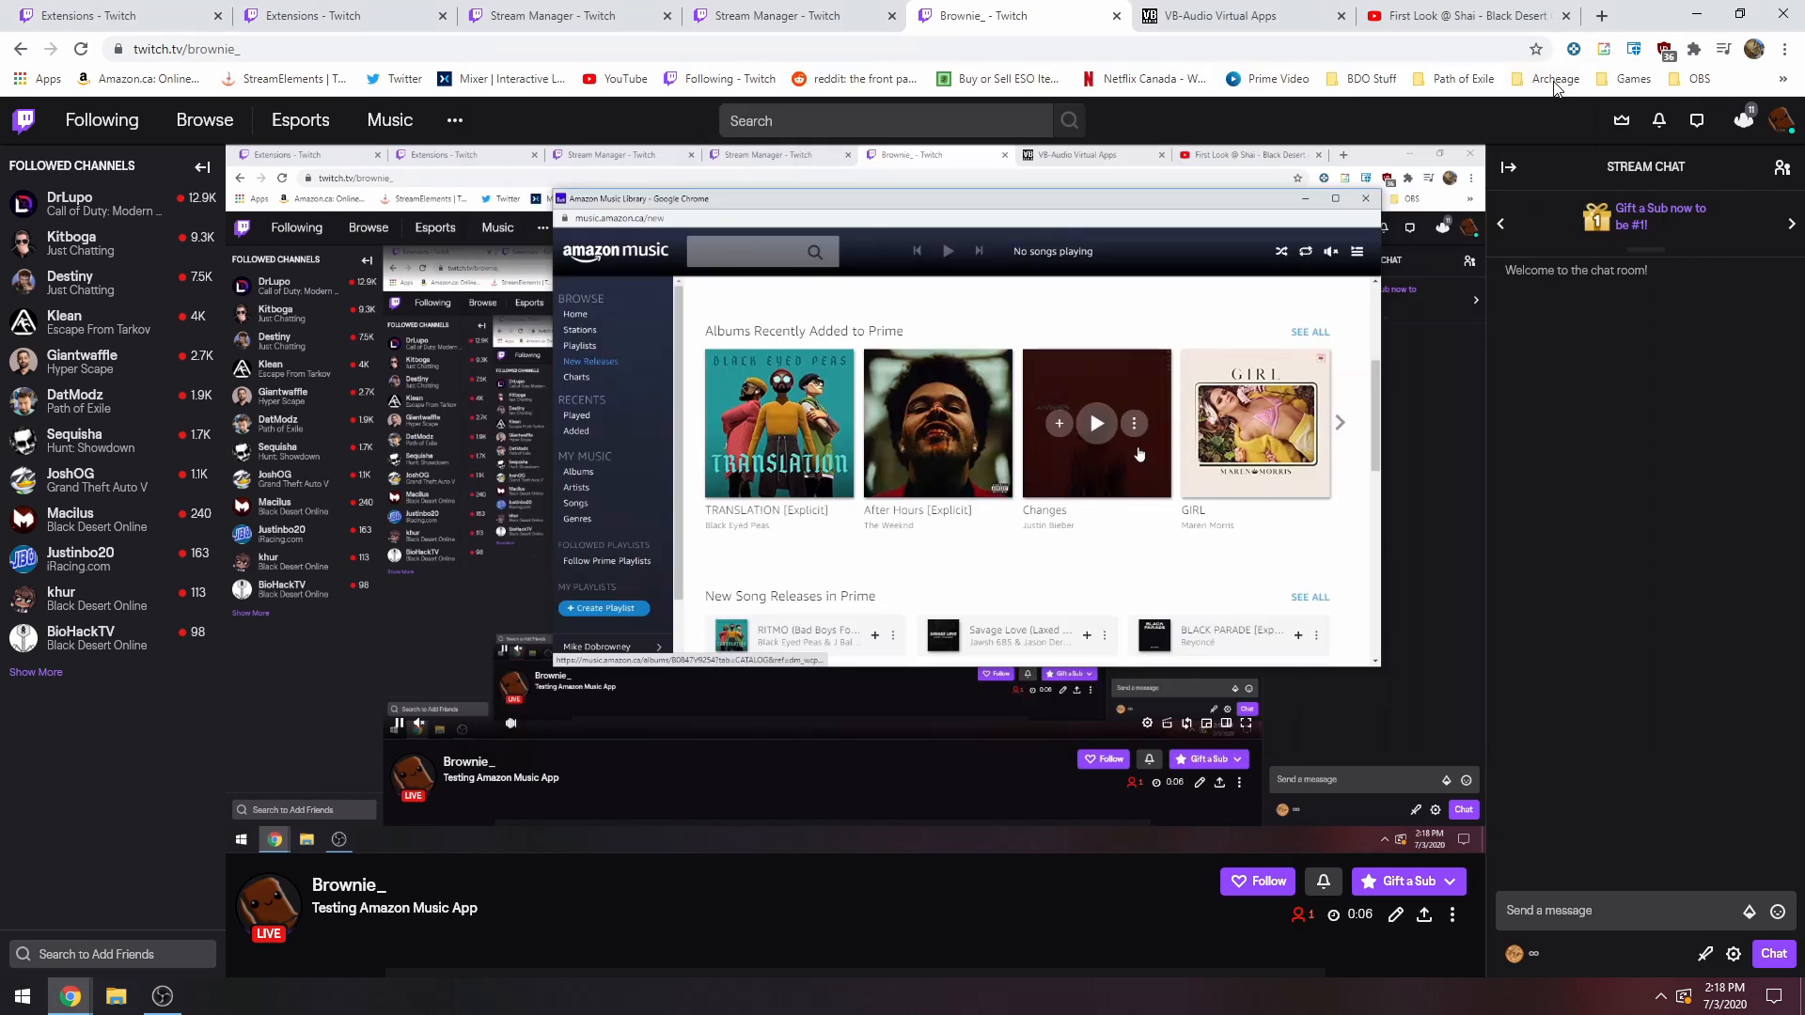
mouse_move(1305, 218)
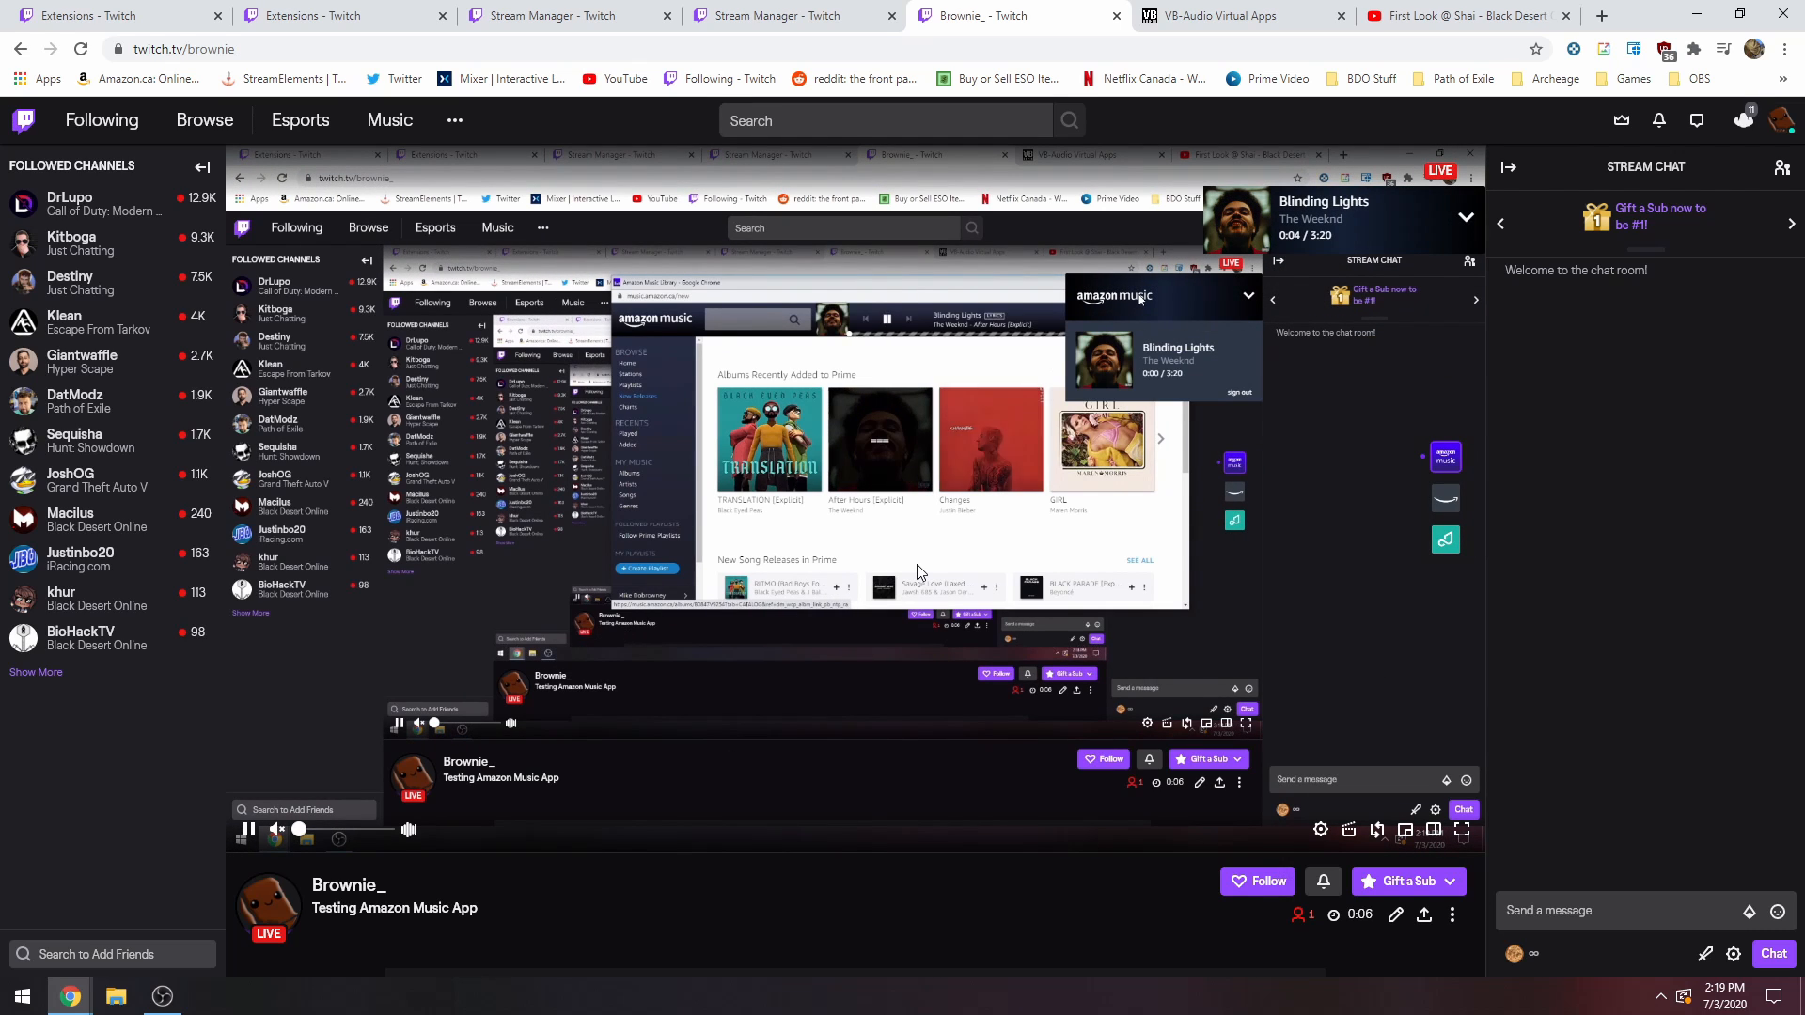
Examine the Twitch player's playback and volume controls and the Amazon Music overlay on the live stream.
mouse_move(274, 833)
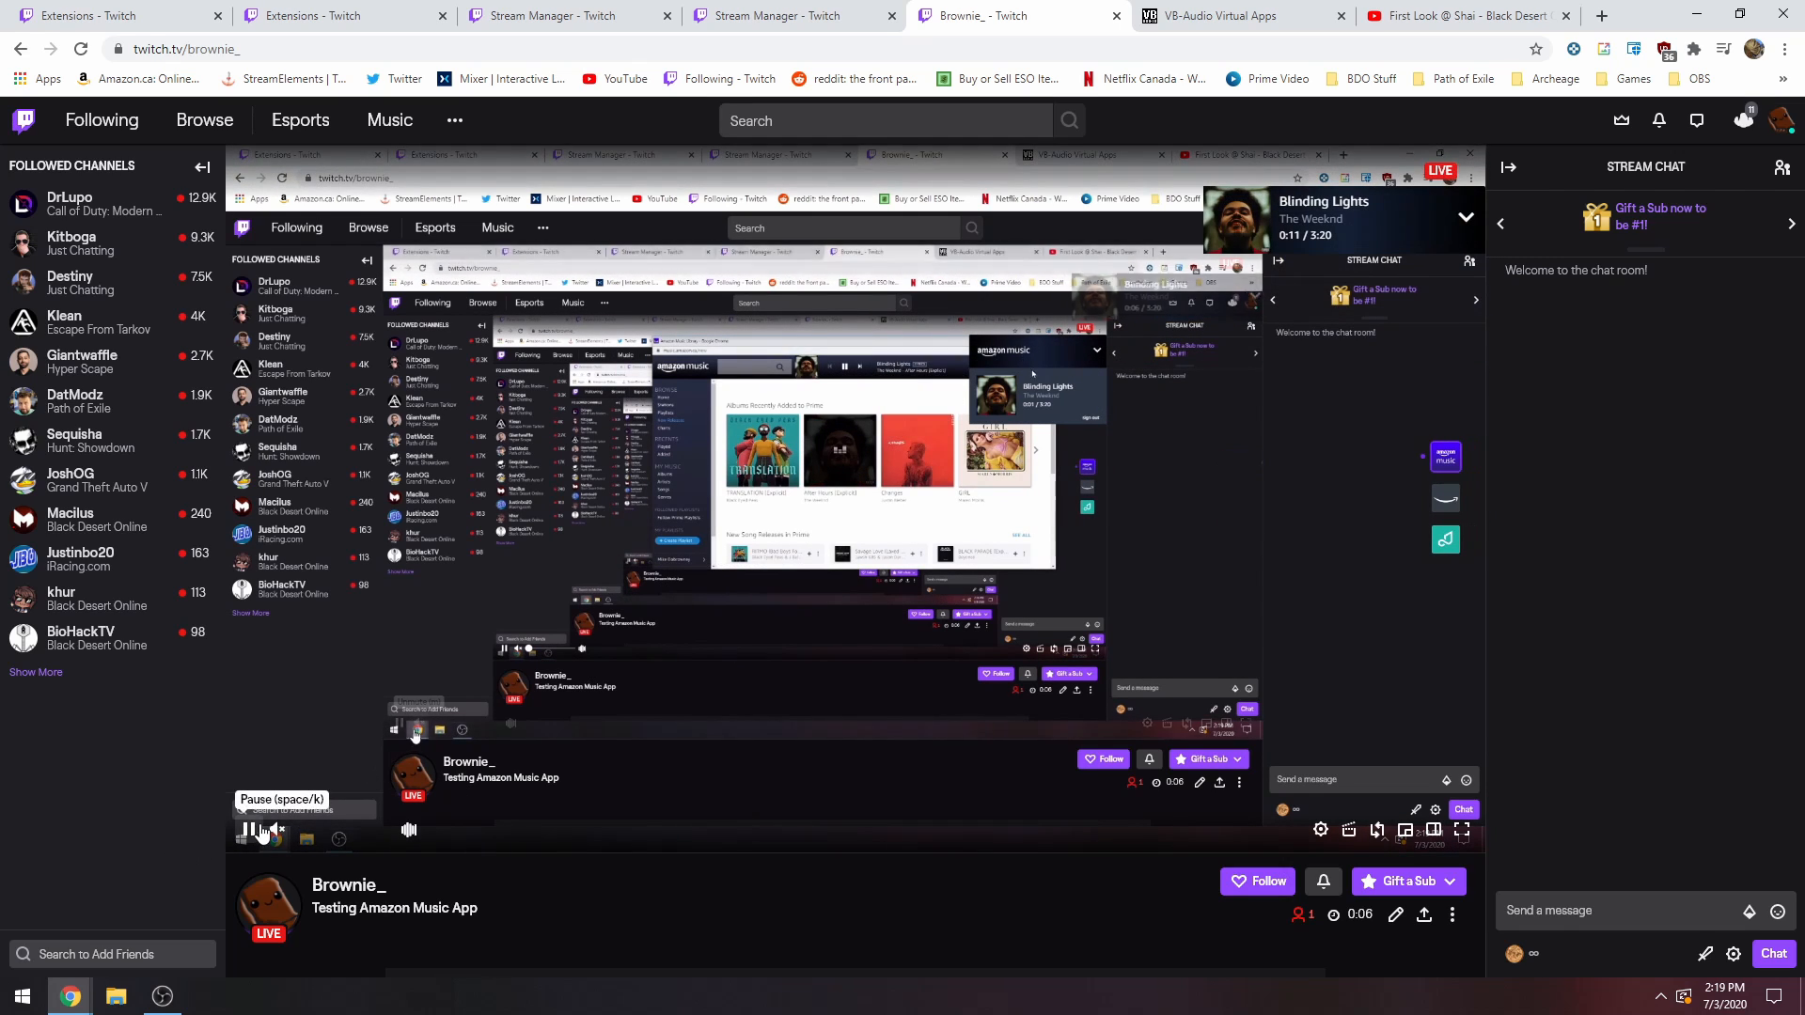
mouse_move(1424, 303)
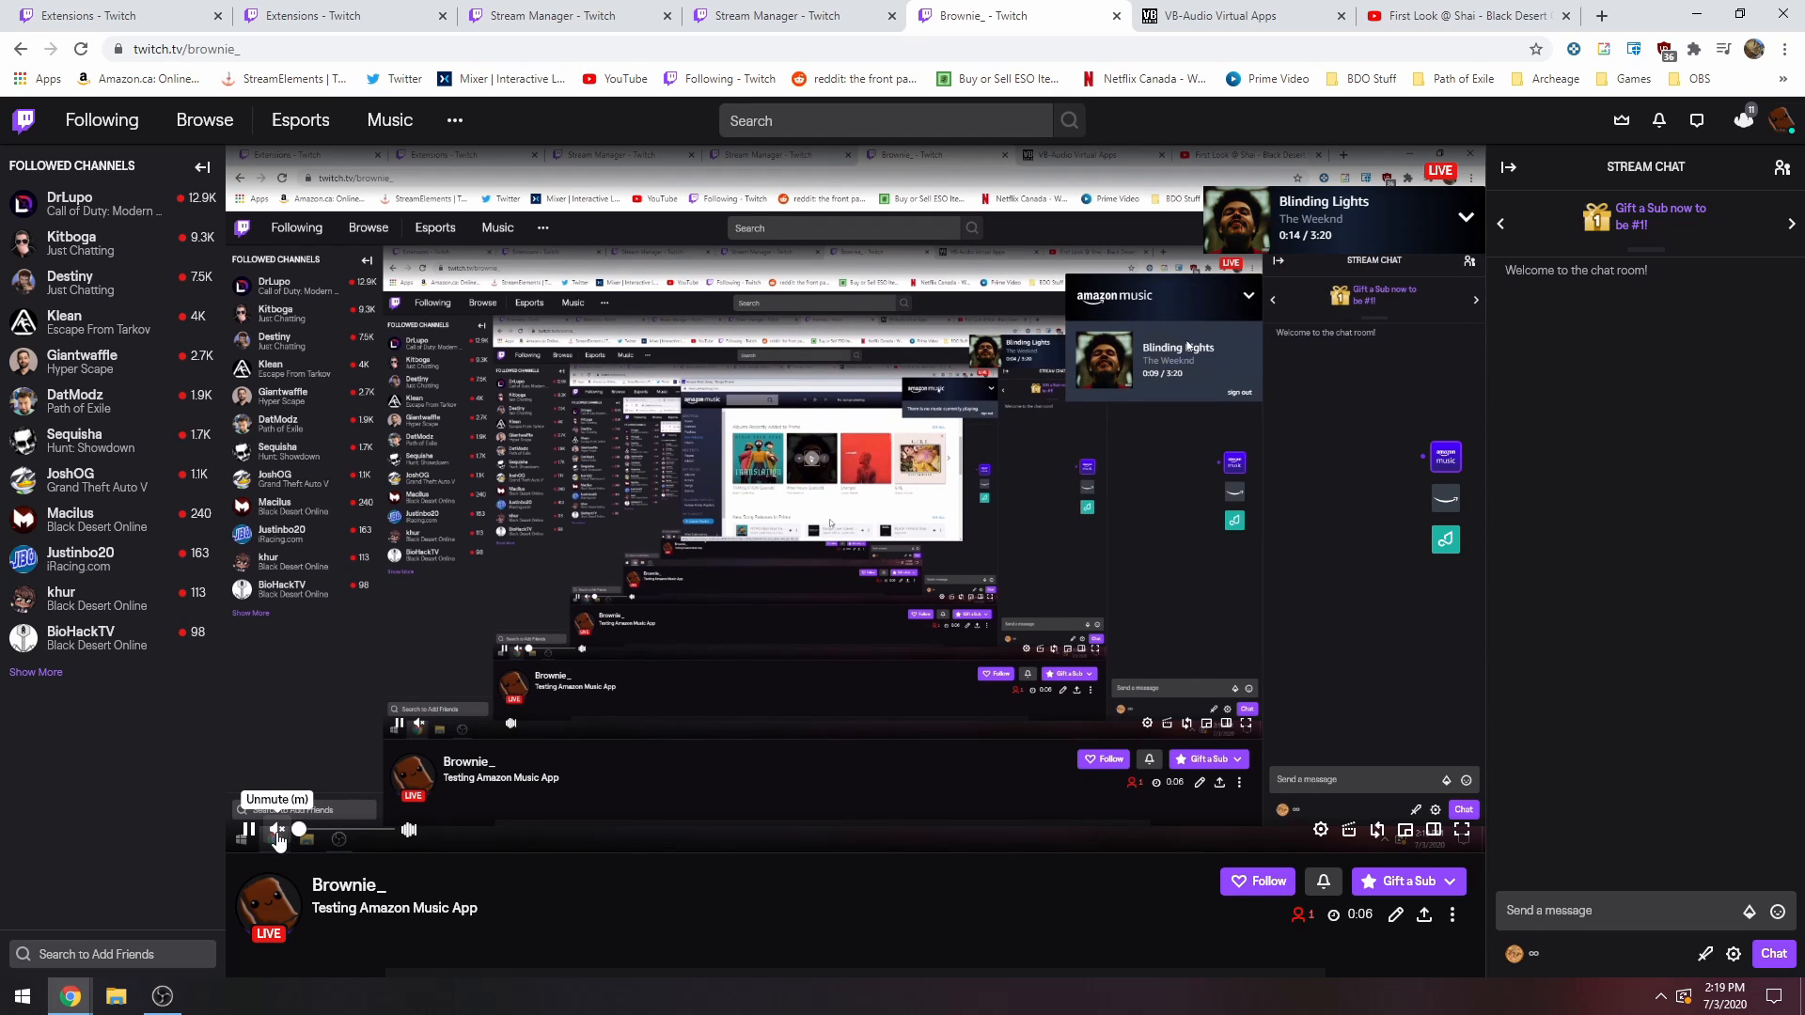
mouse_move(1387, 209)
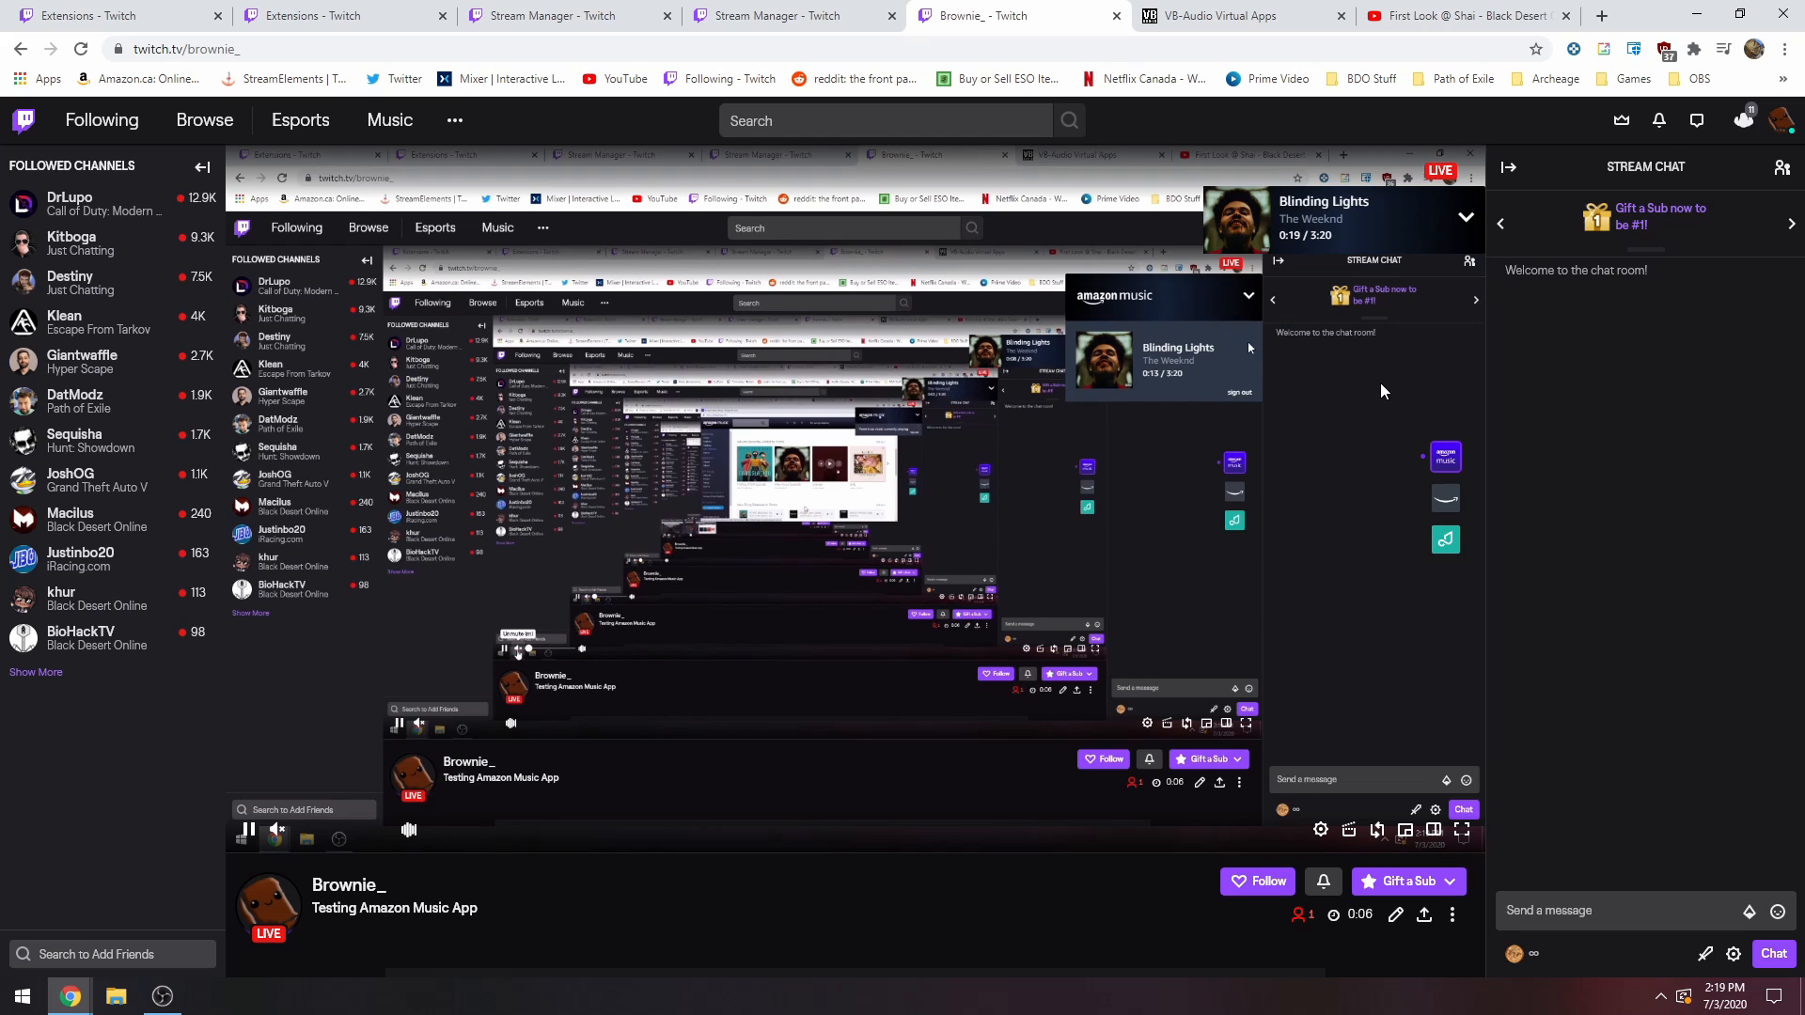
mouse_move(1320, 267)
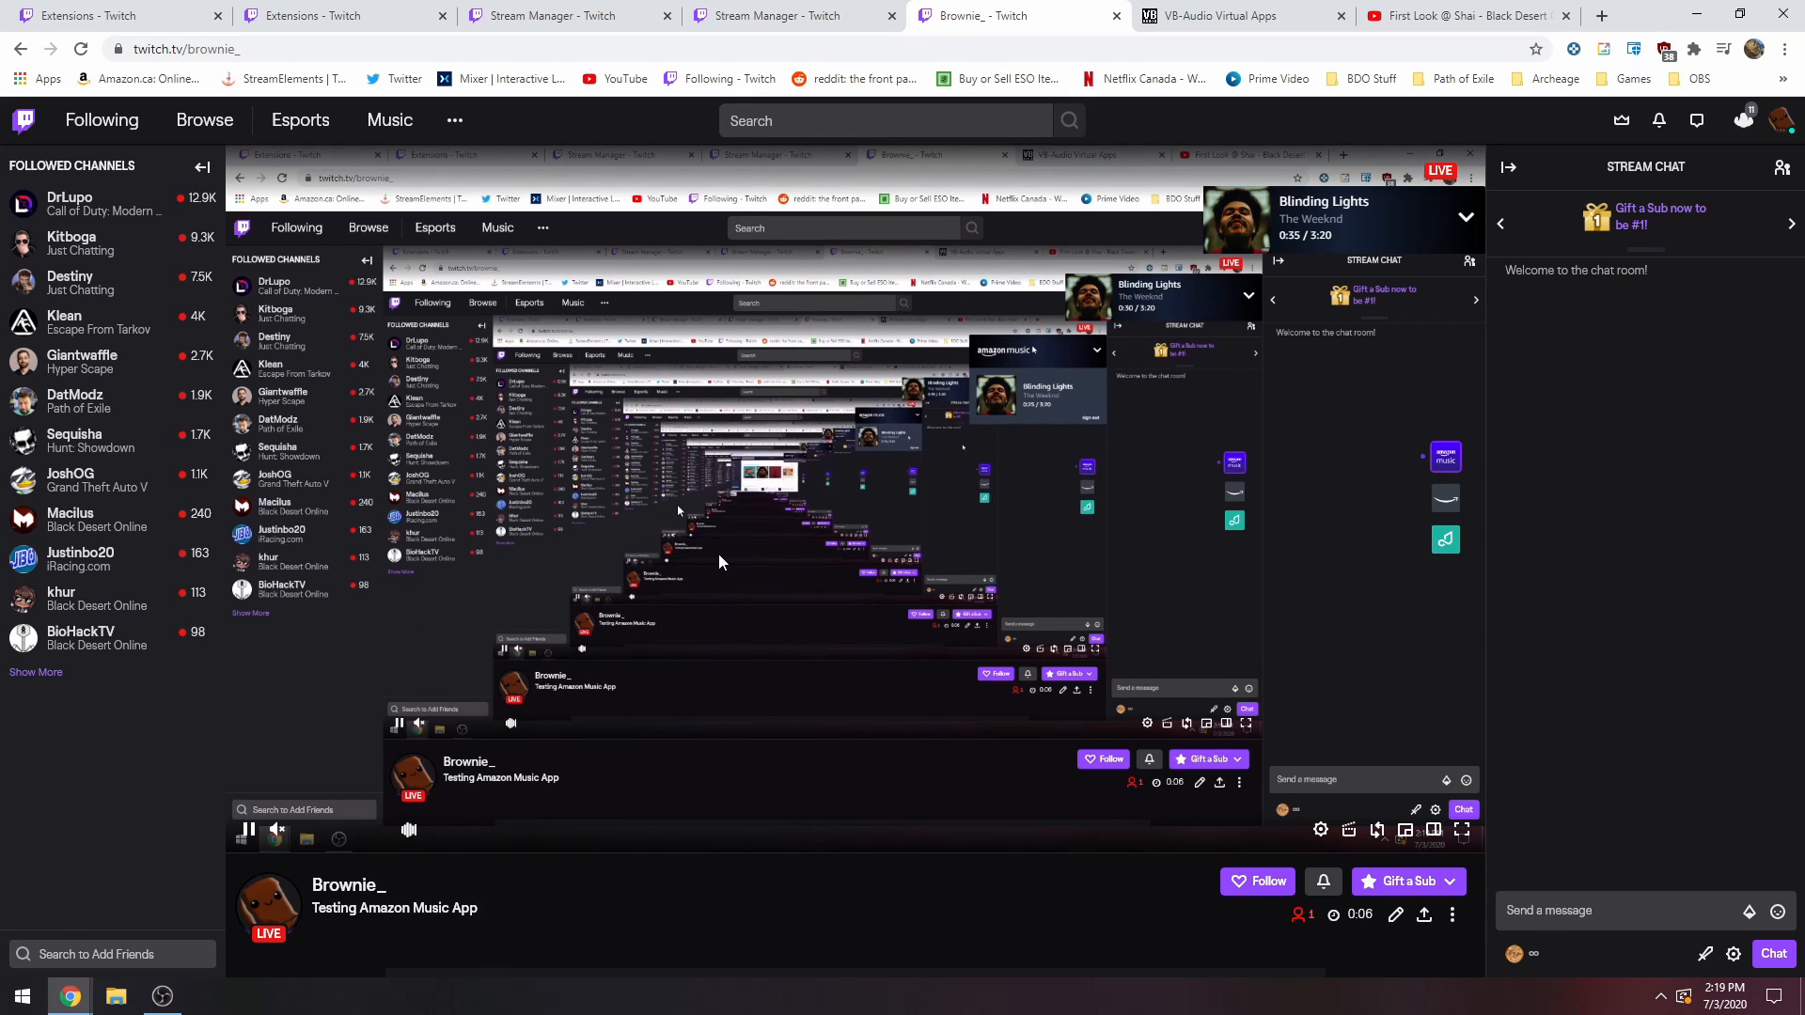
mouse_move(716, 609)
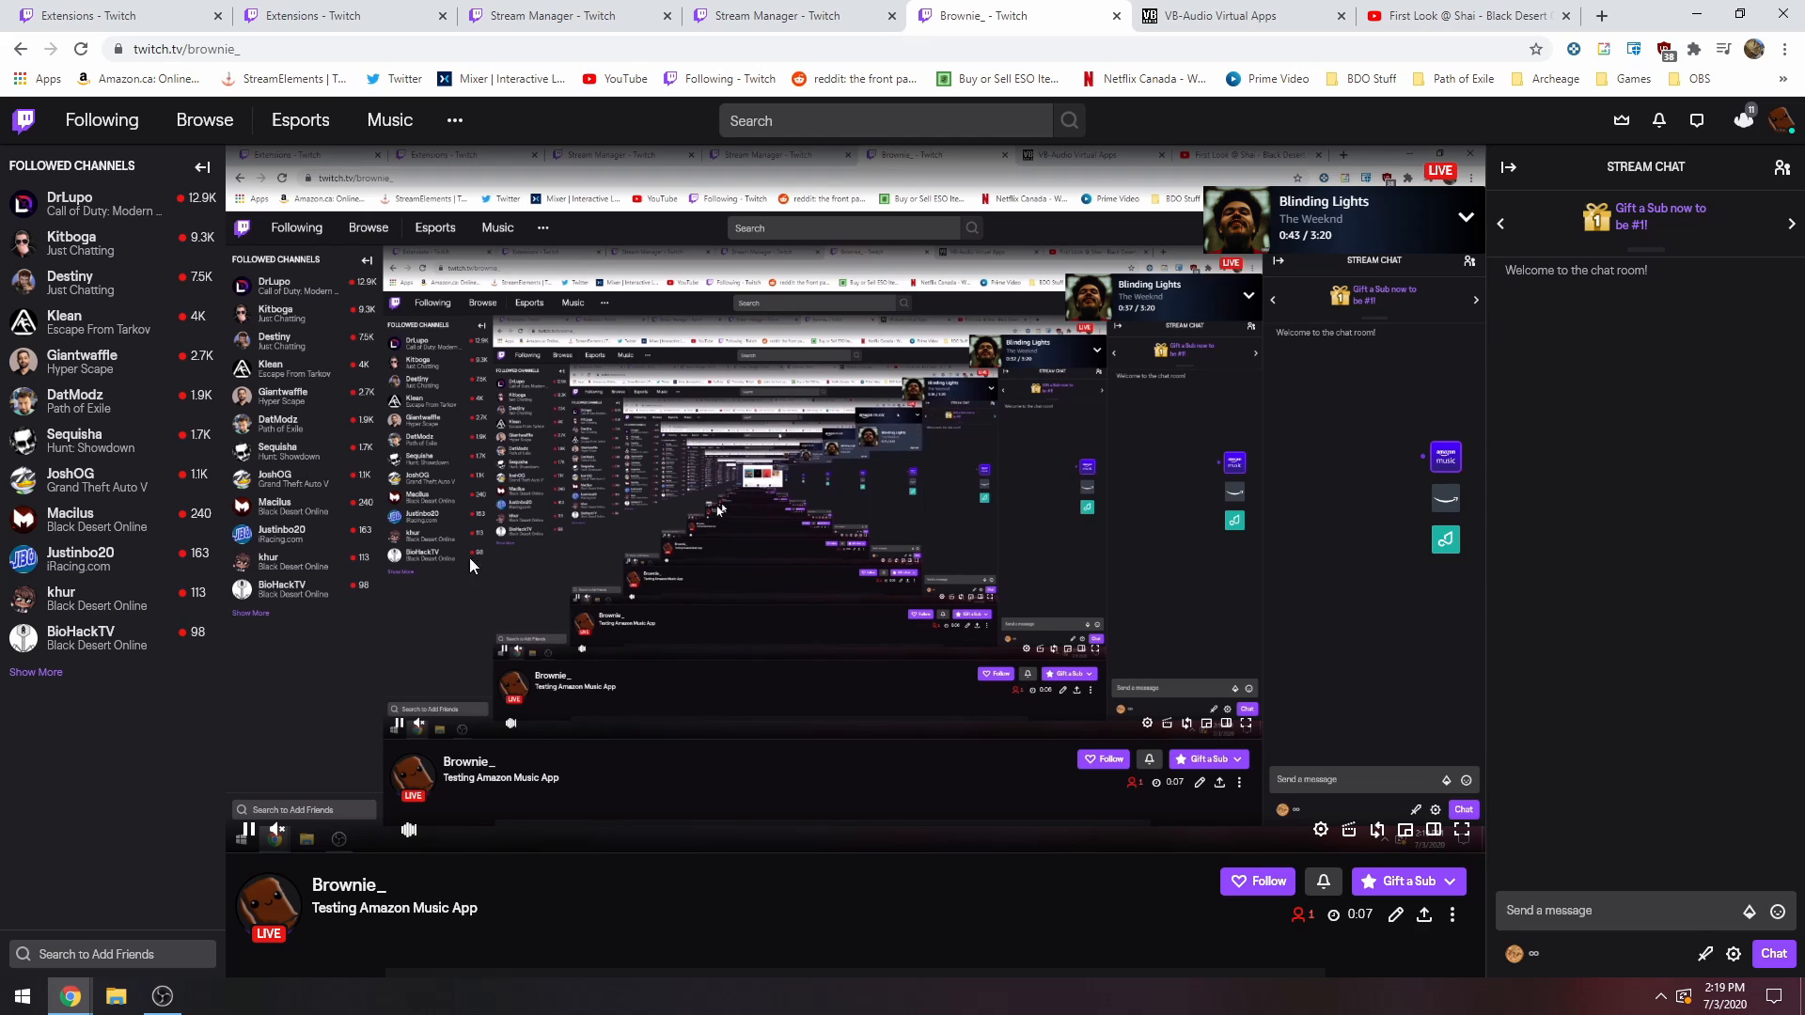
Switch to OBS, mute Game Audio and unmute Headphones in the audio mixer, and return to the live Twitch channel page.
mouse_move(170, 1001)
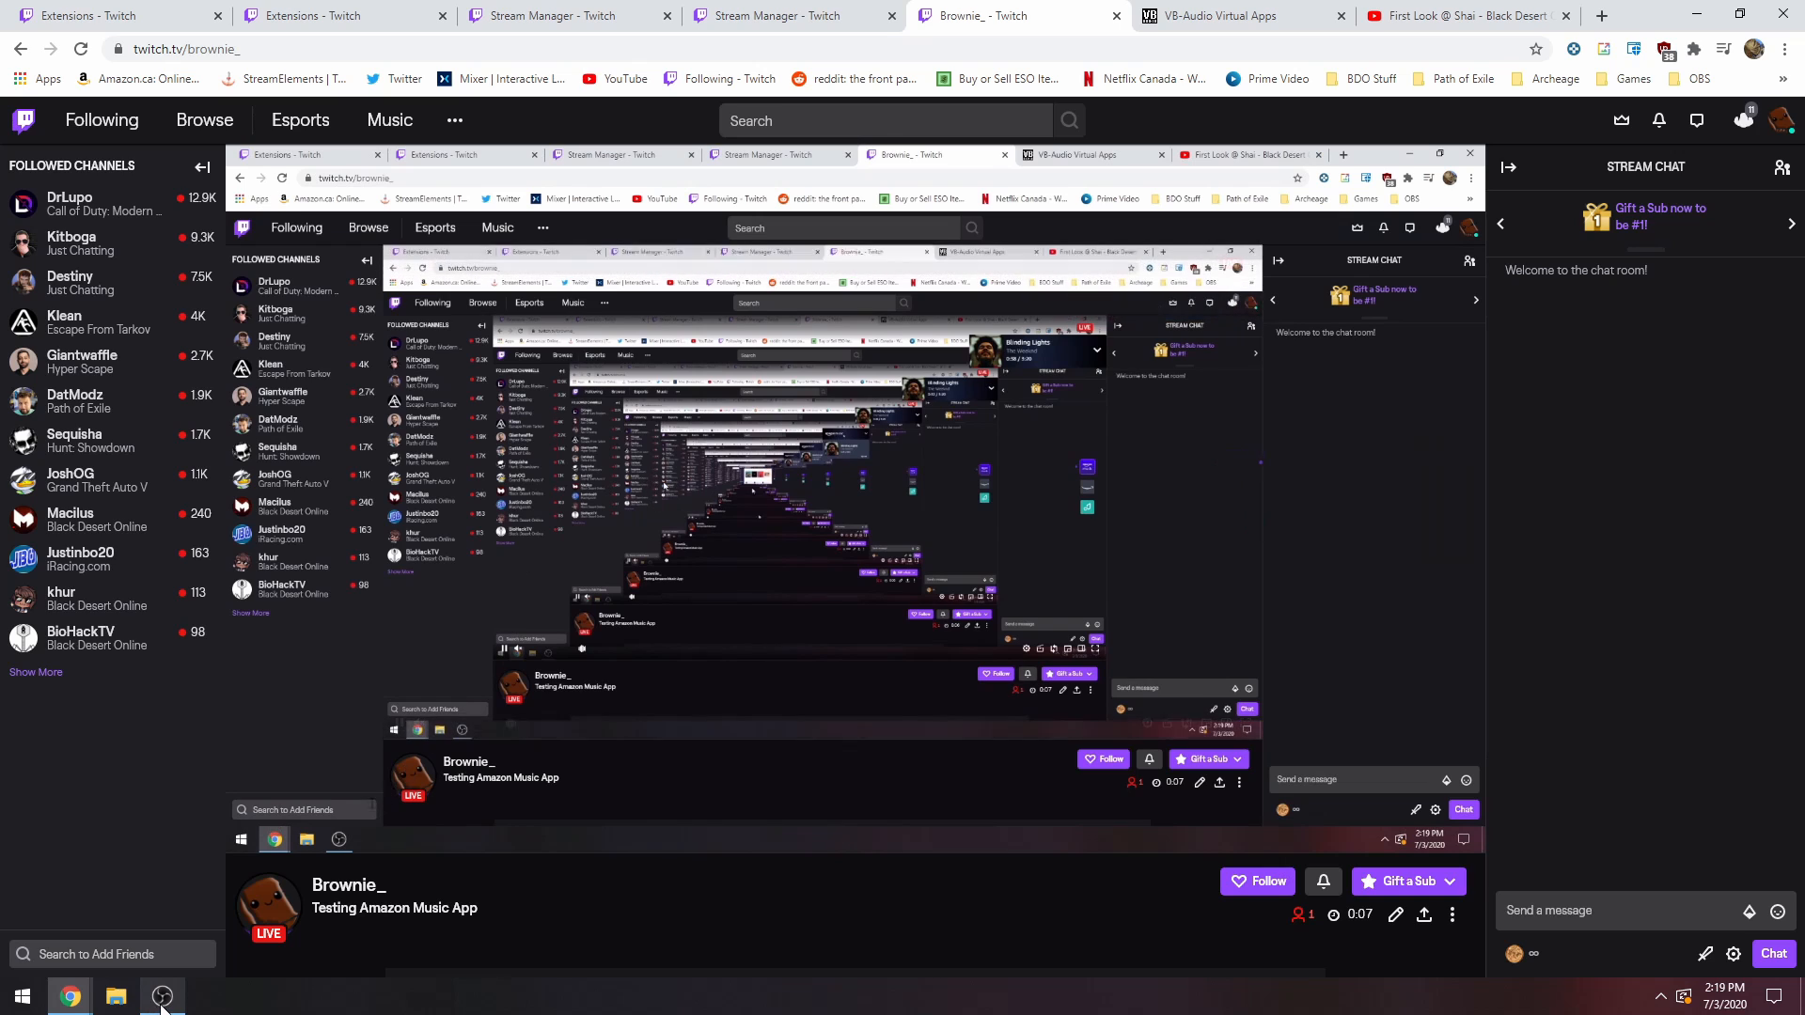
left_click(161, 999)
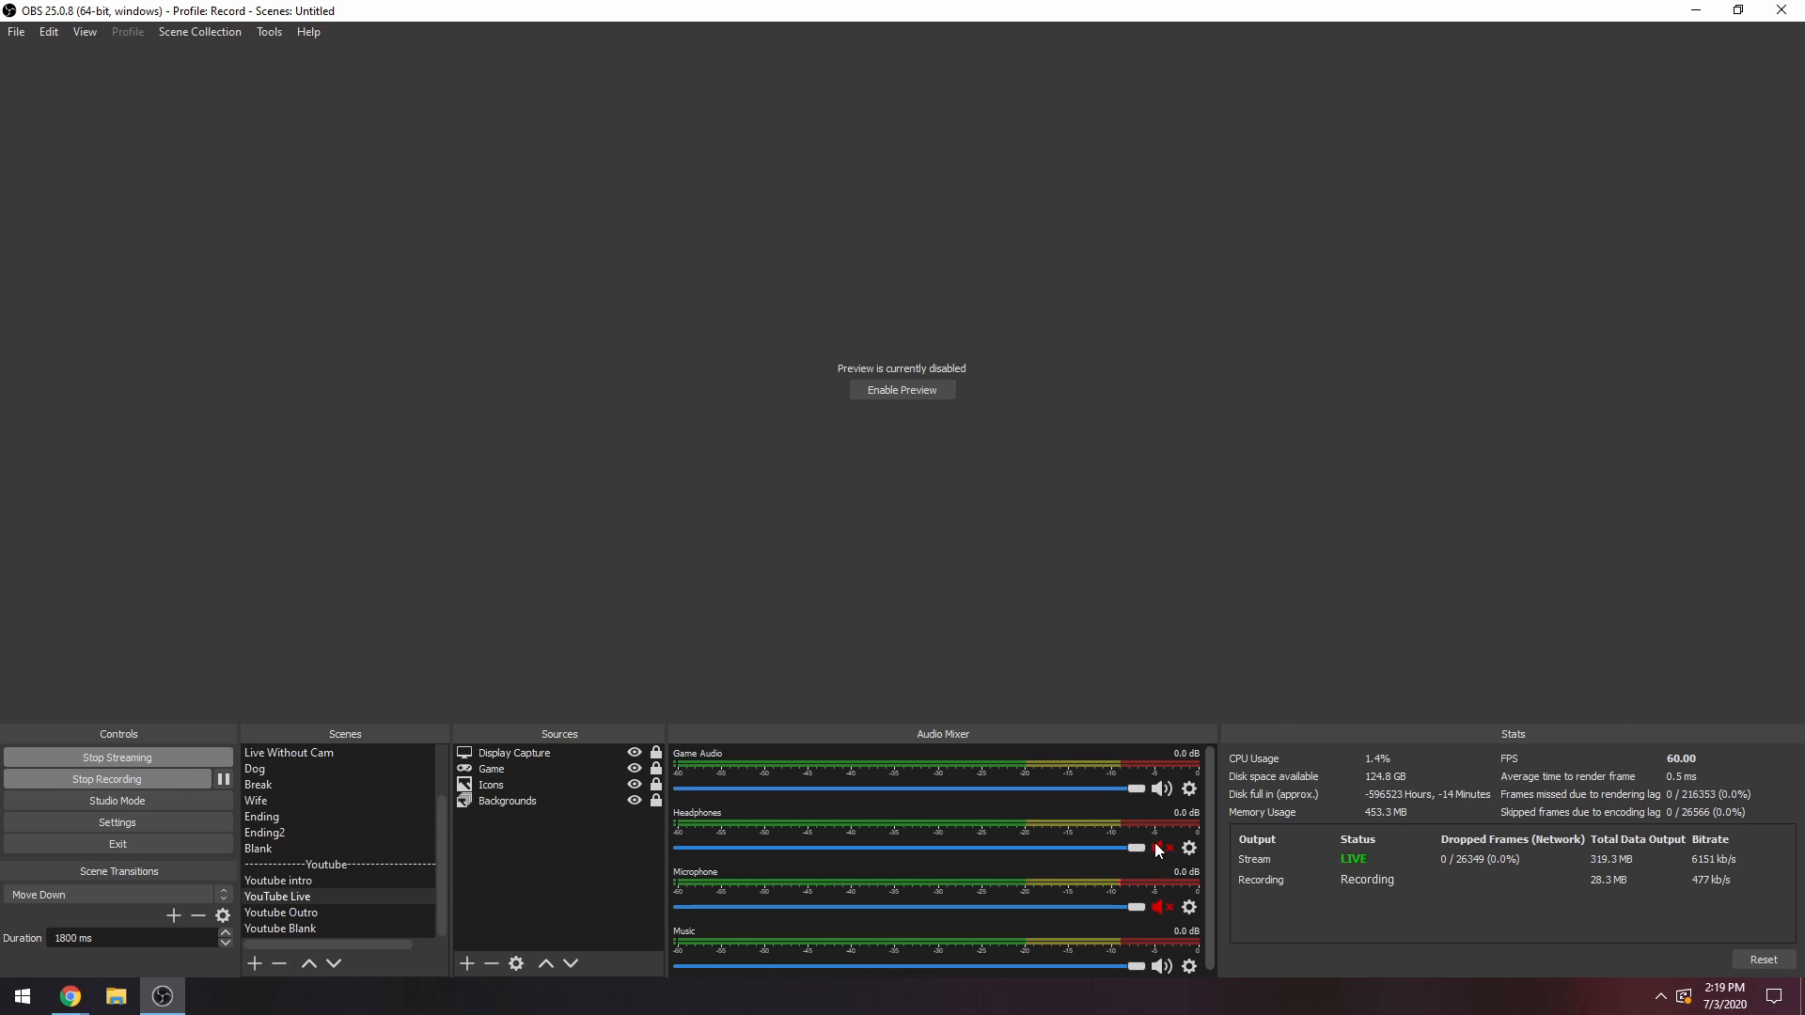
key("F1")
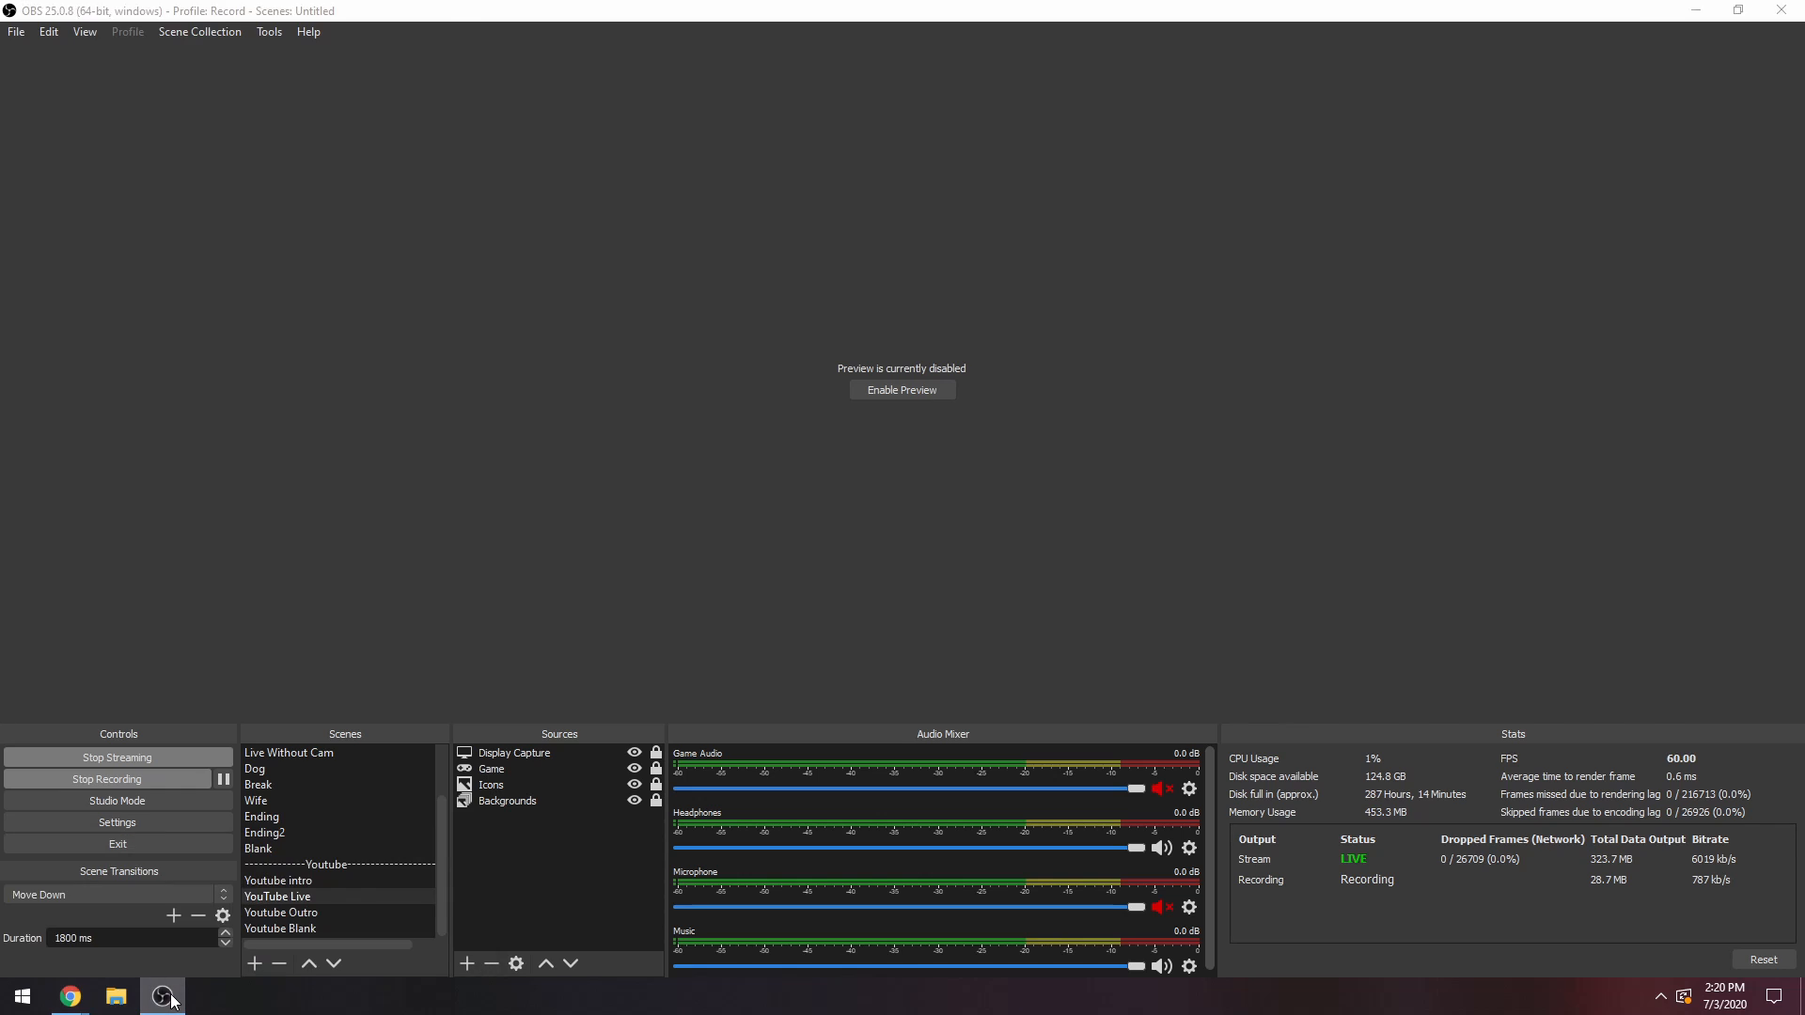
left_click(171, 999)
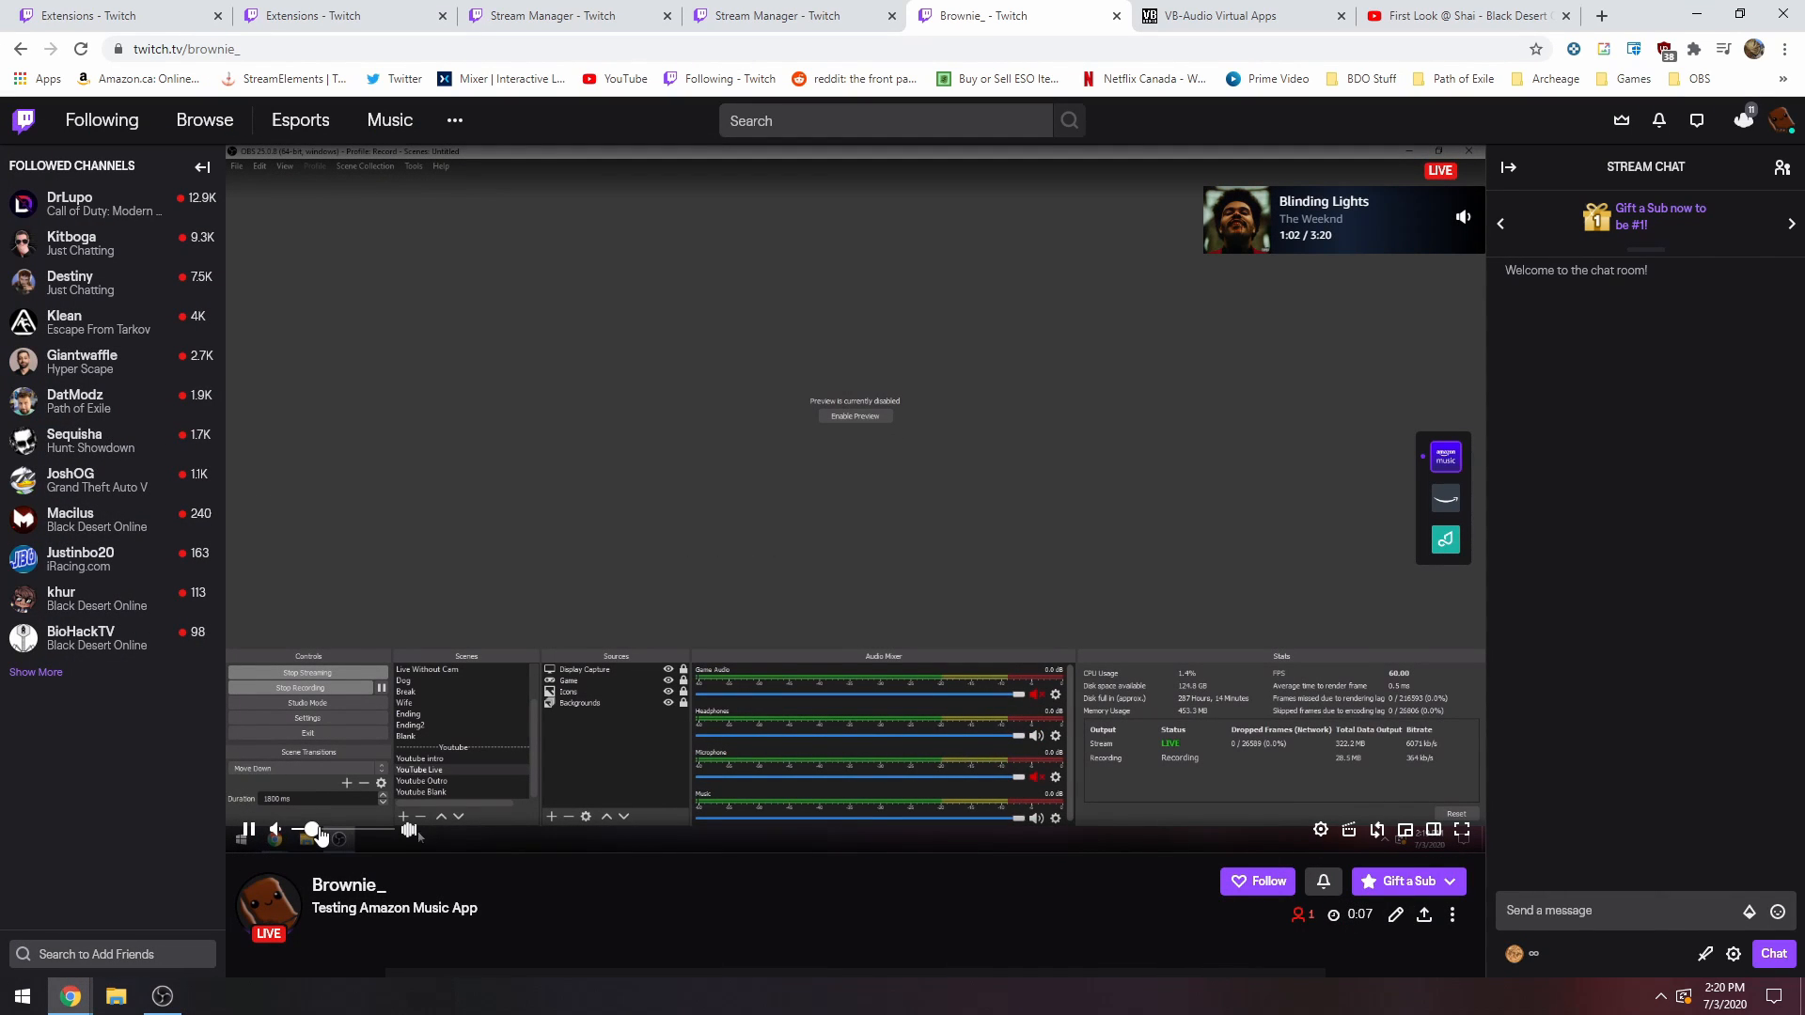
Try out the volume controls of the Amazon Music overlay and the Twitch stream player, and mute both.
mouse_move(1462, 233)
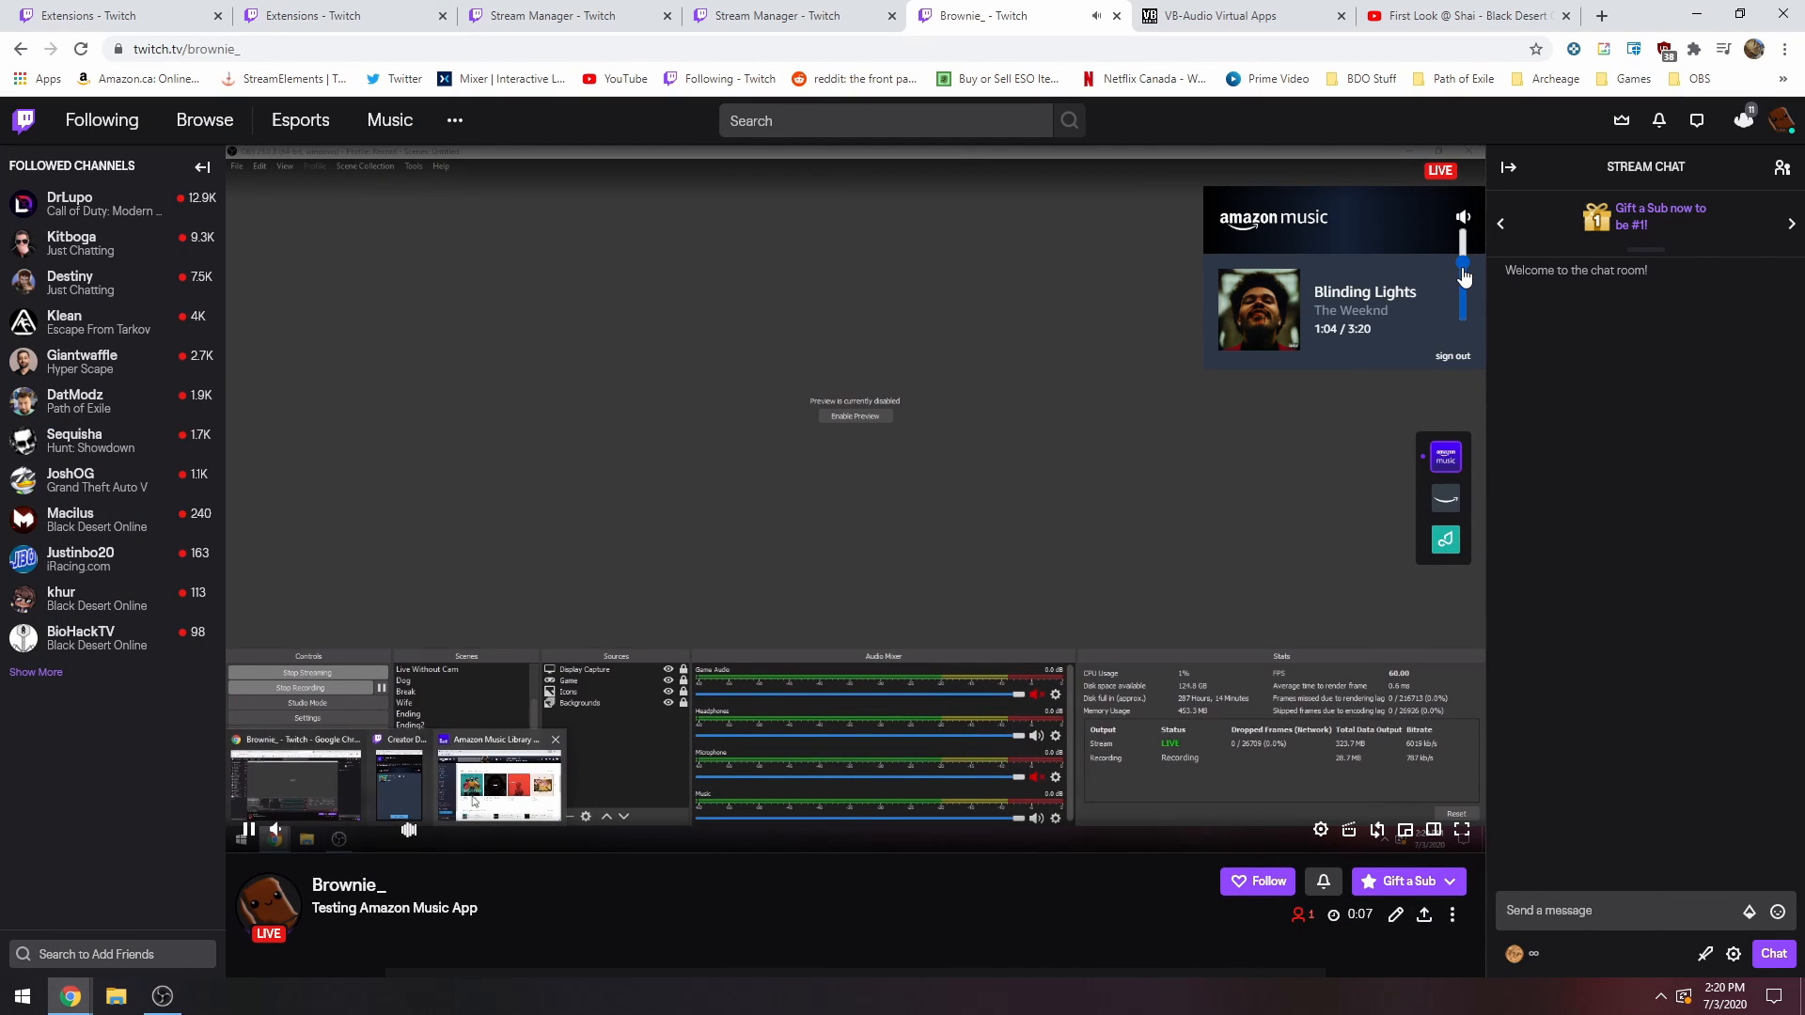
left_click_drag(1462, 292, 1463, 269)
left_click(1469, 219)
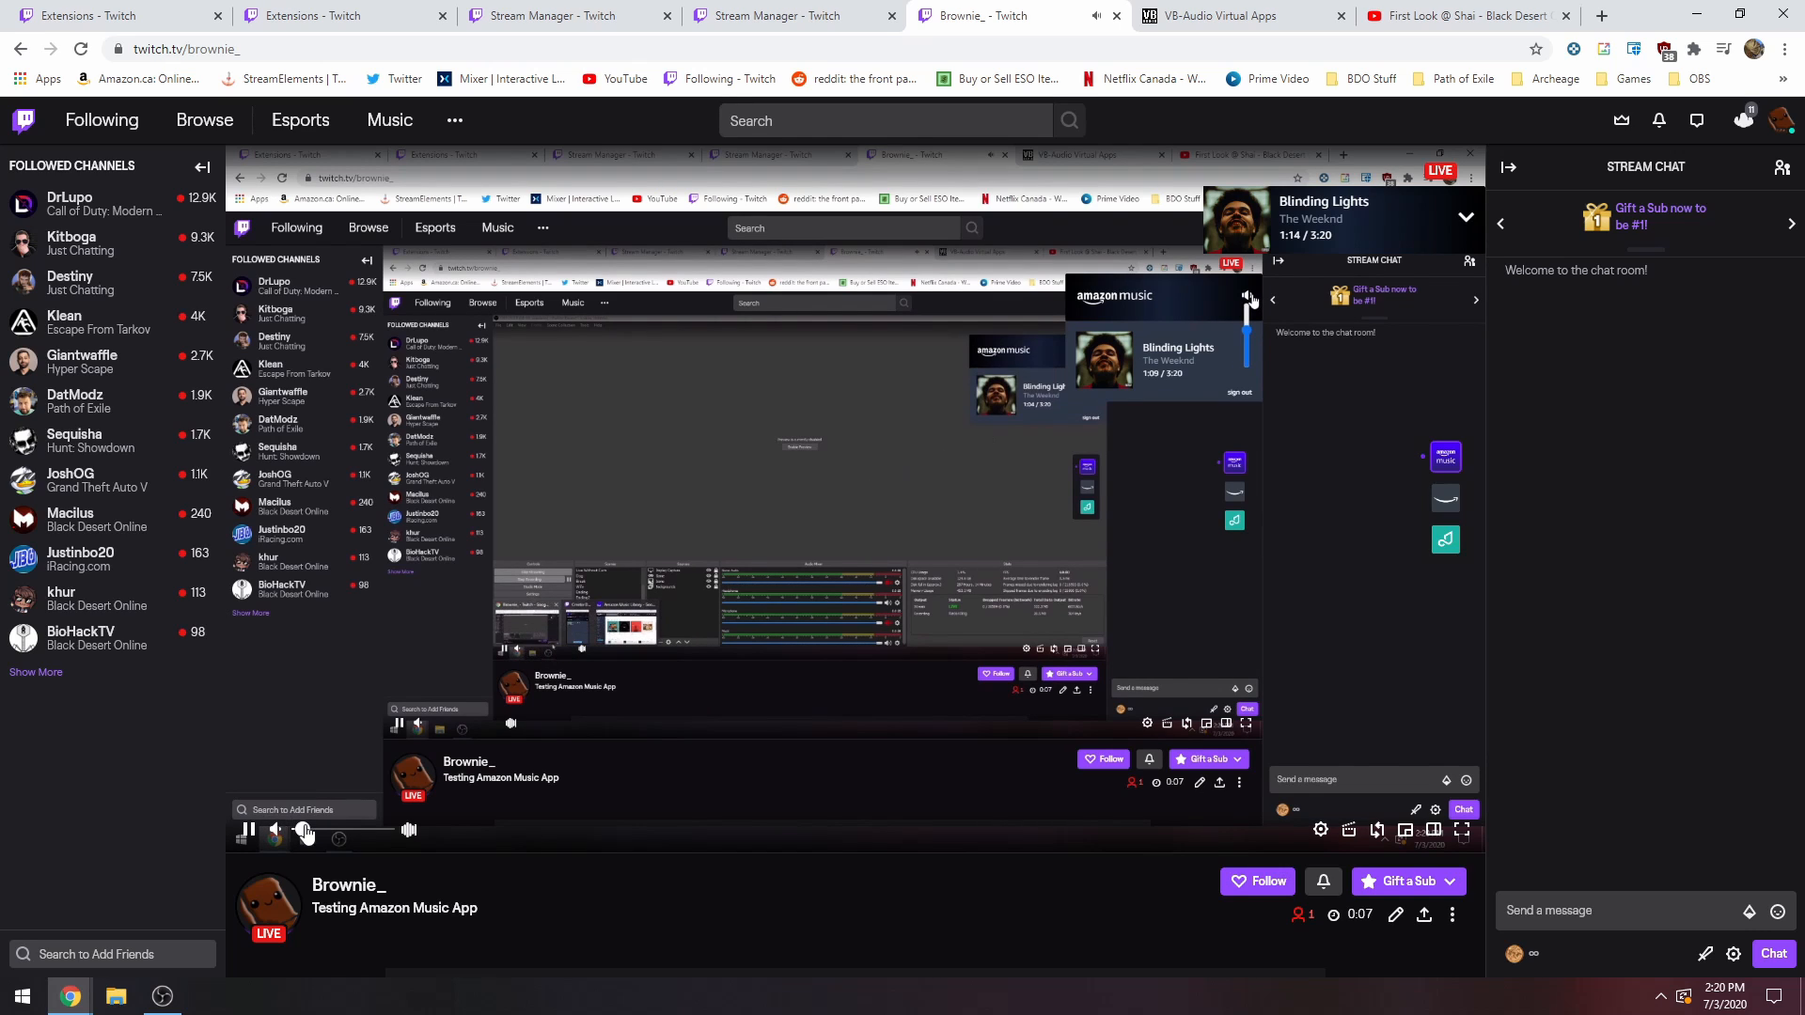
left_click_drag(299, 836, 343, 835)
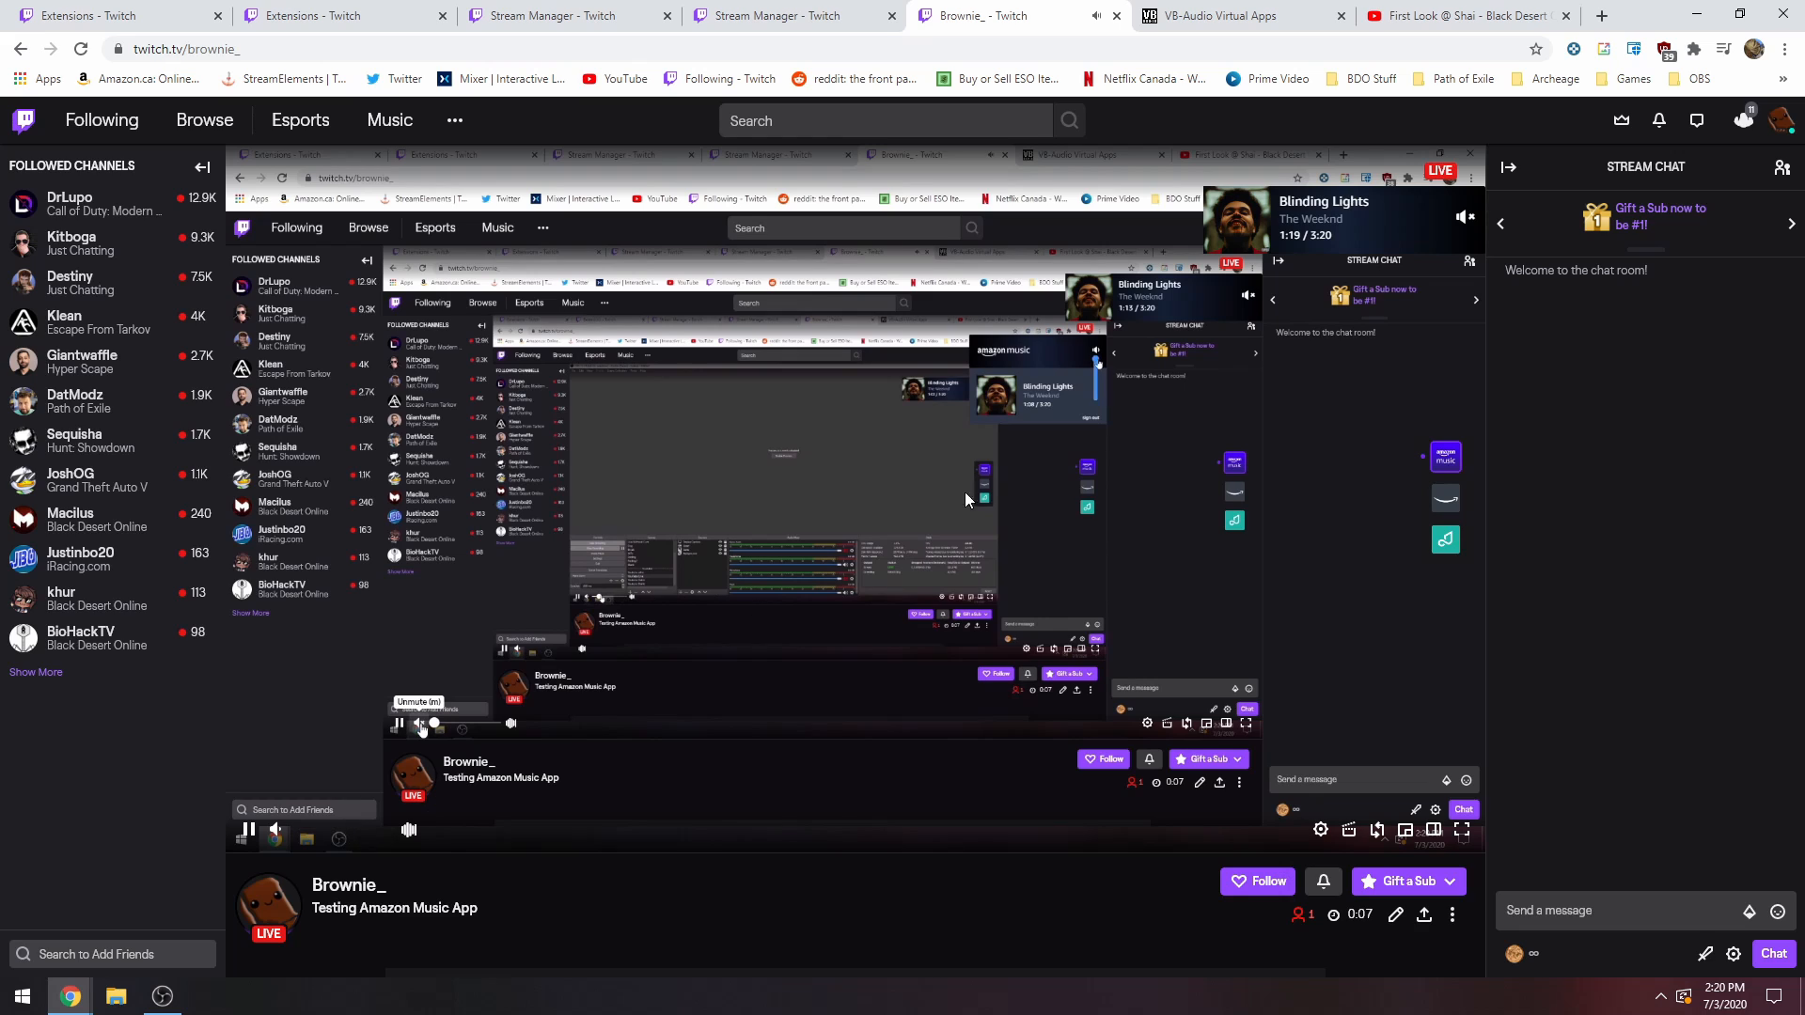
mouse_move(1438, 306)
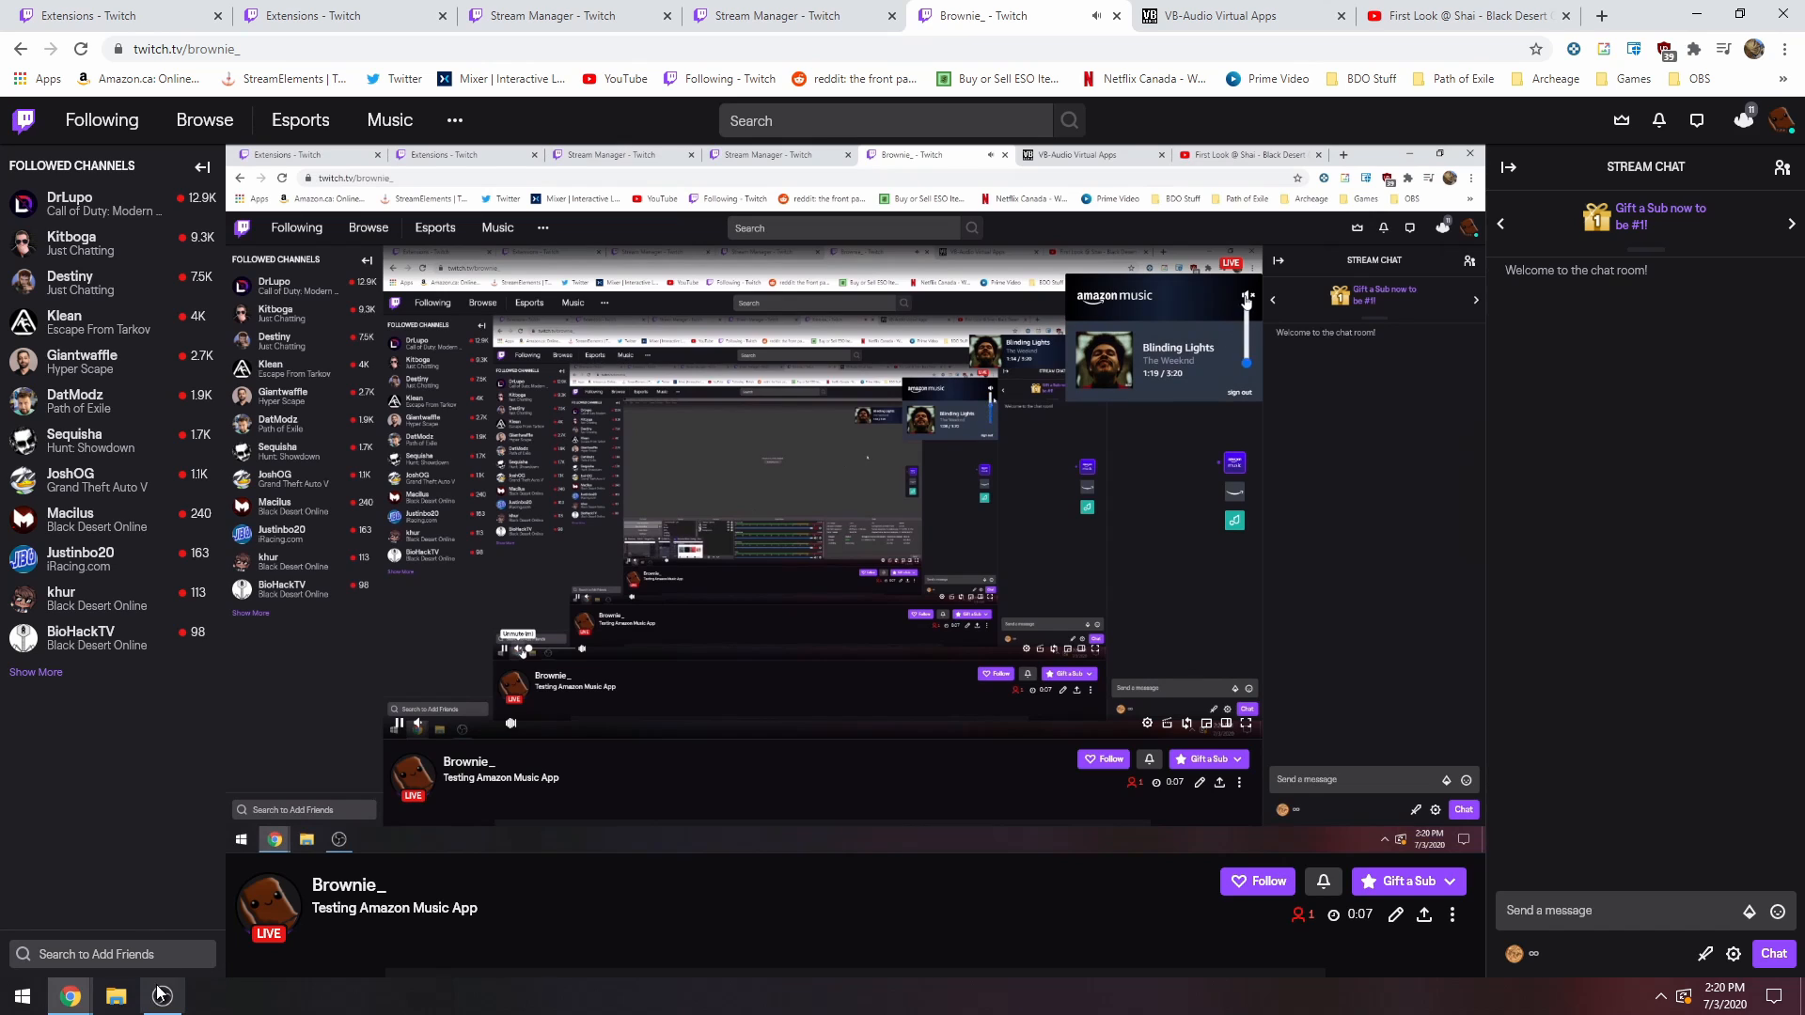
Switch to OBS, unmute Game Audio and Microphone, mute Headphones, and go back to the Twitch channel page.
left_click(159, 994)
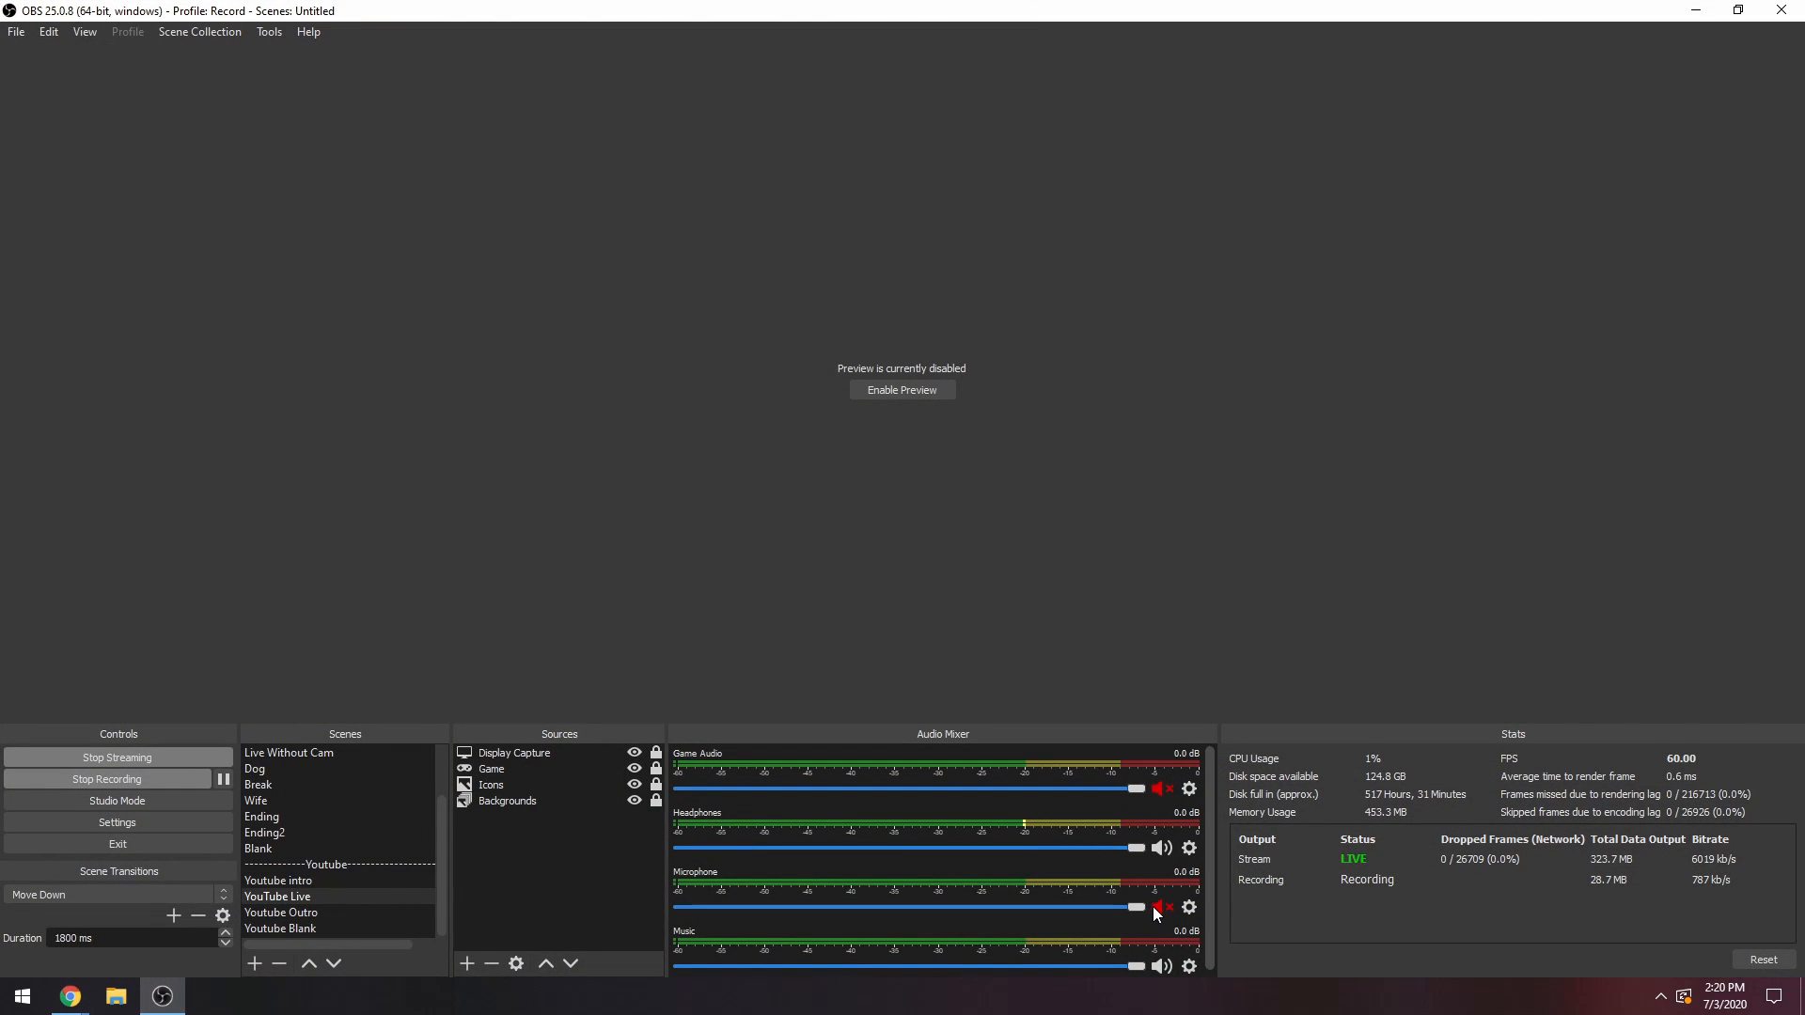
key("F1")
key("F2")
mouse_move(70, 996)
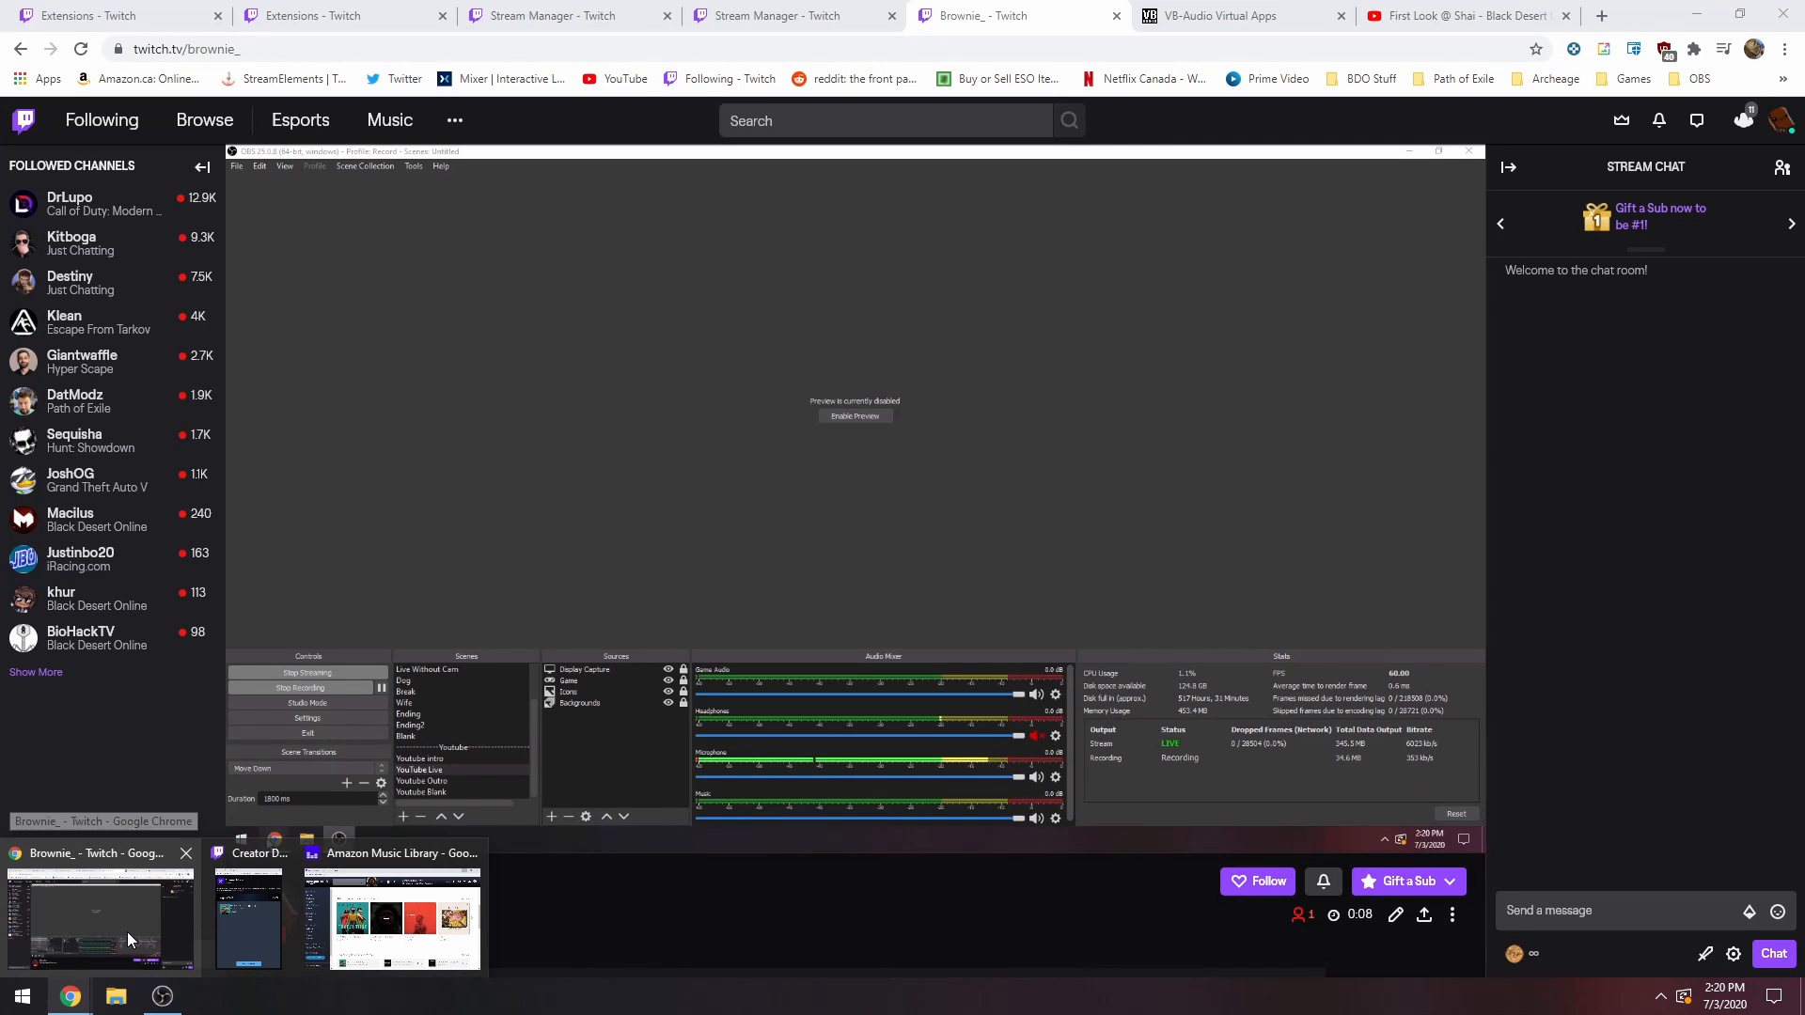
left_click(128, 928)
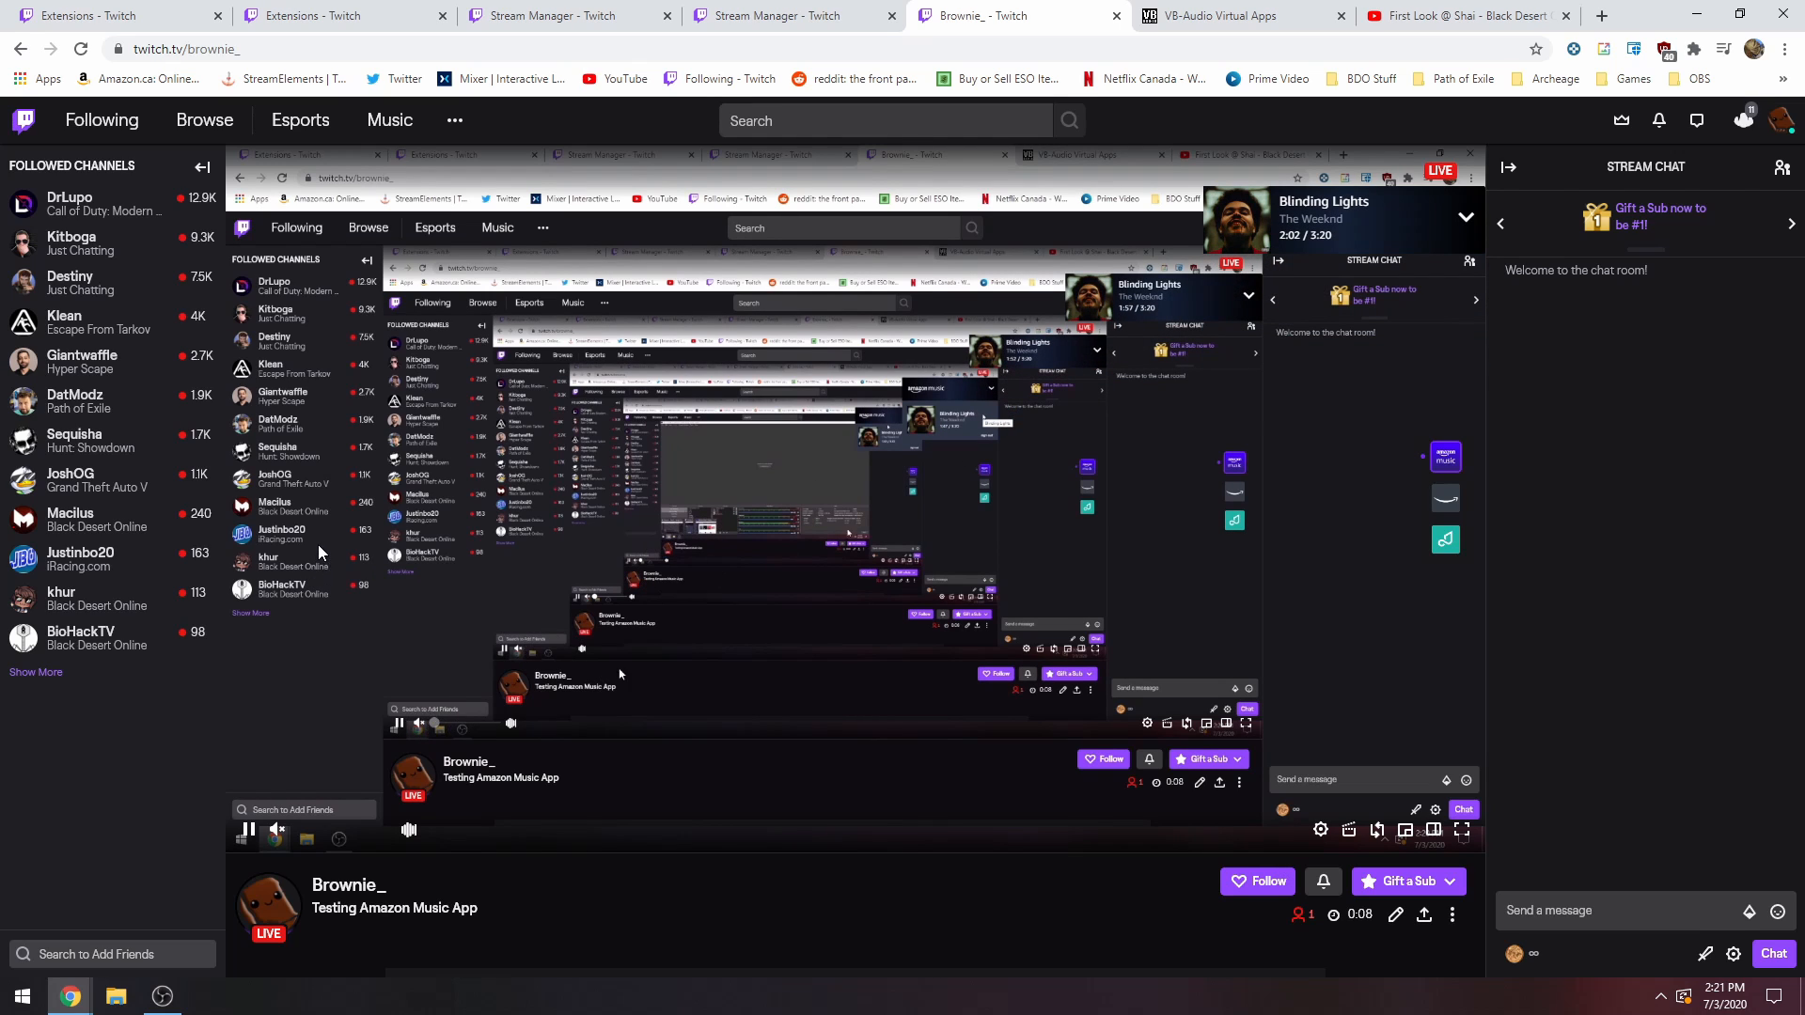
Bring up the Amazon Music web player and look through the albums and playlists in New Releases.
mouse_move(1286, 224)
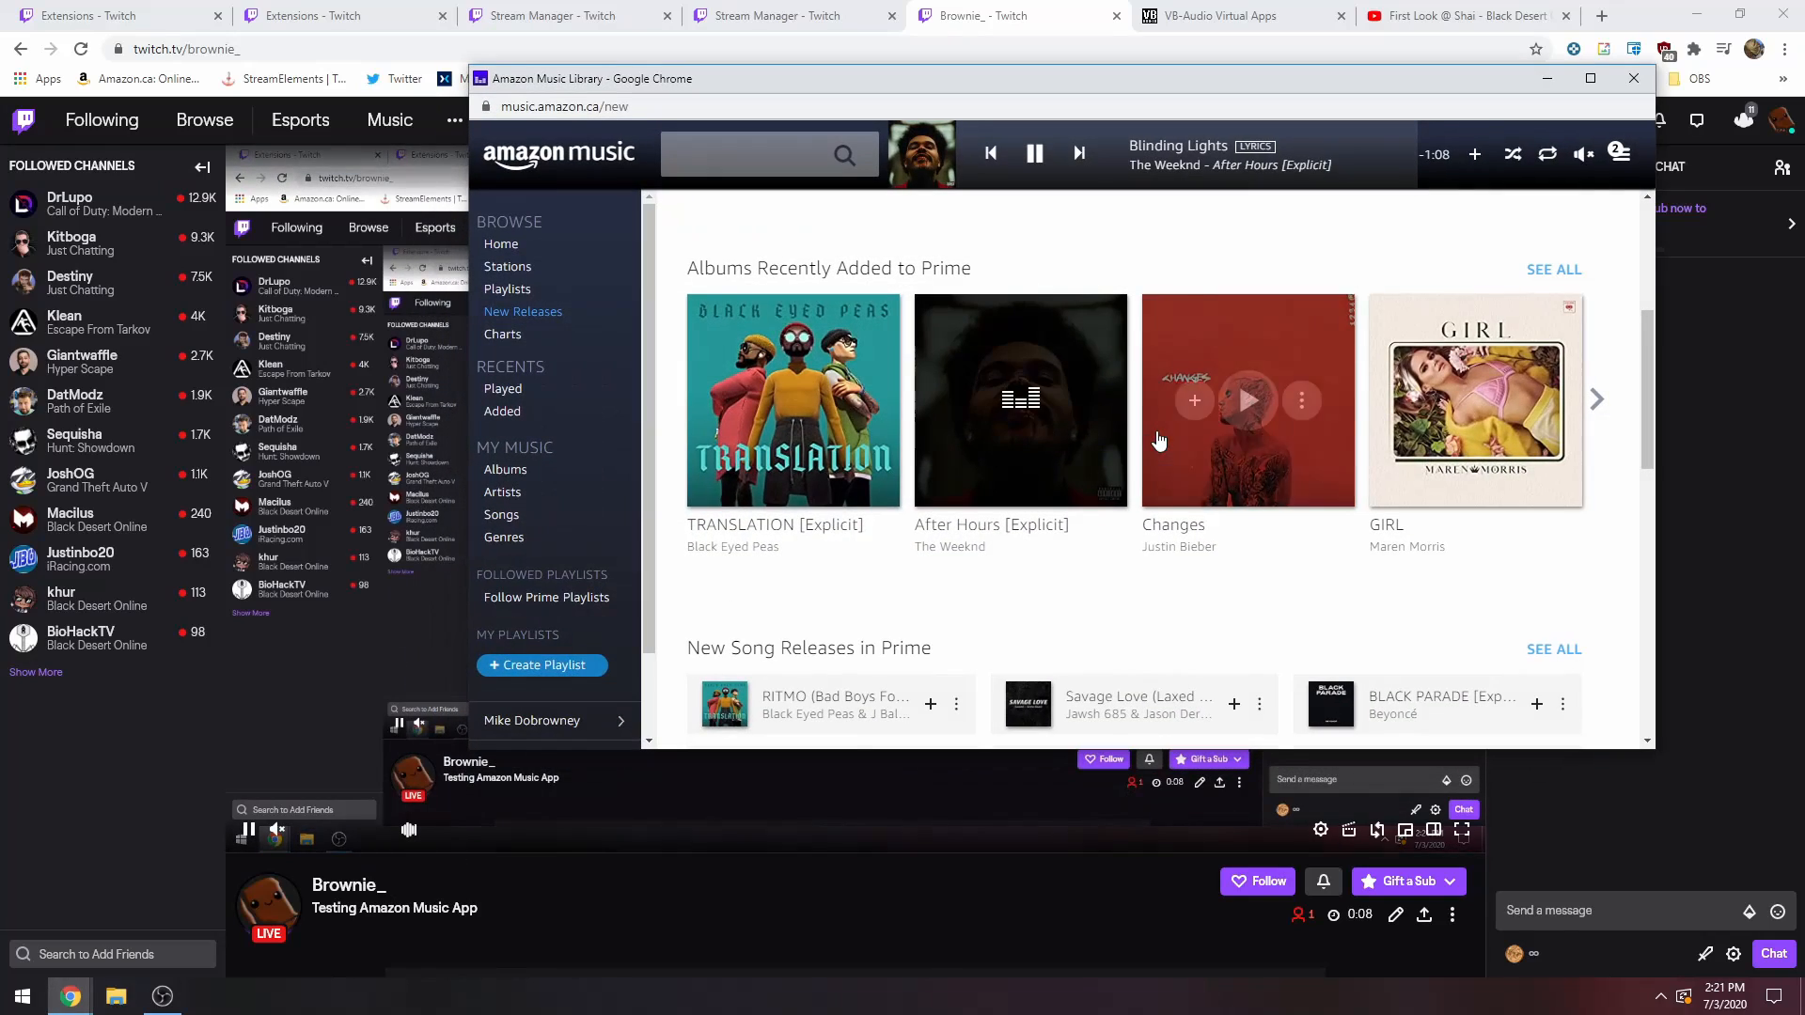
scroll(554, 469, "down", 1)
scroll(878, 463, "down", 1)
scroll(1078, 458, "down", 7)
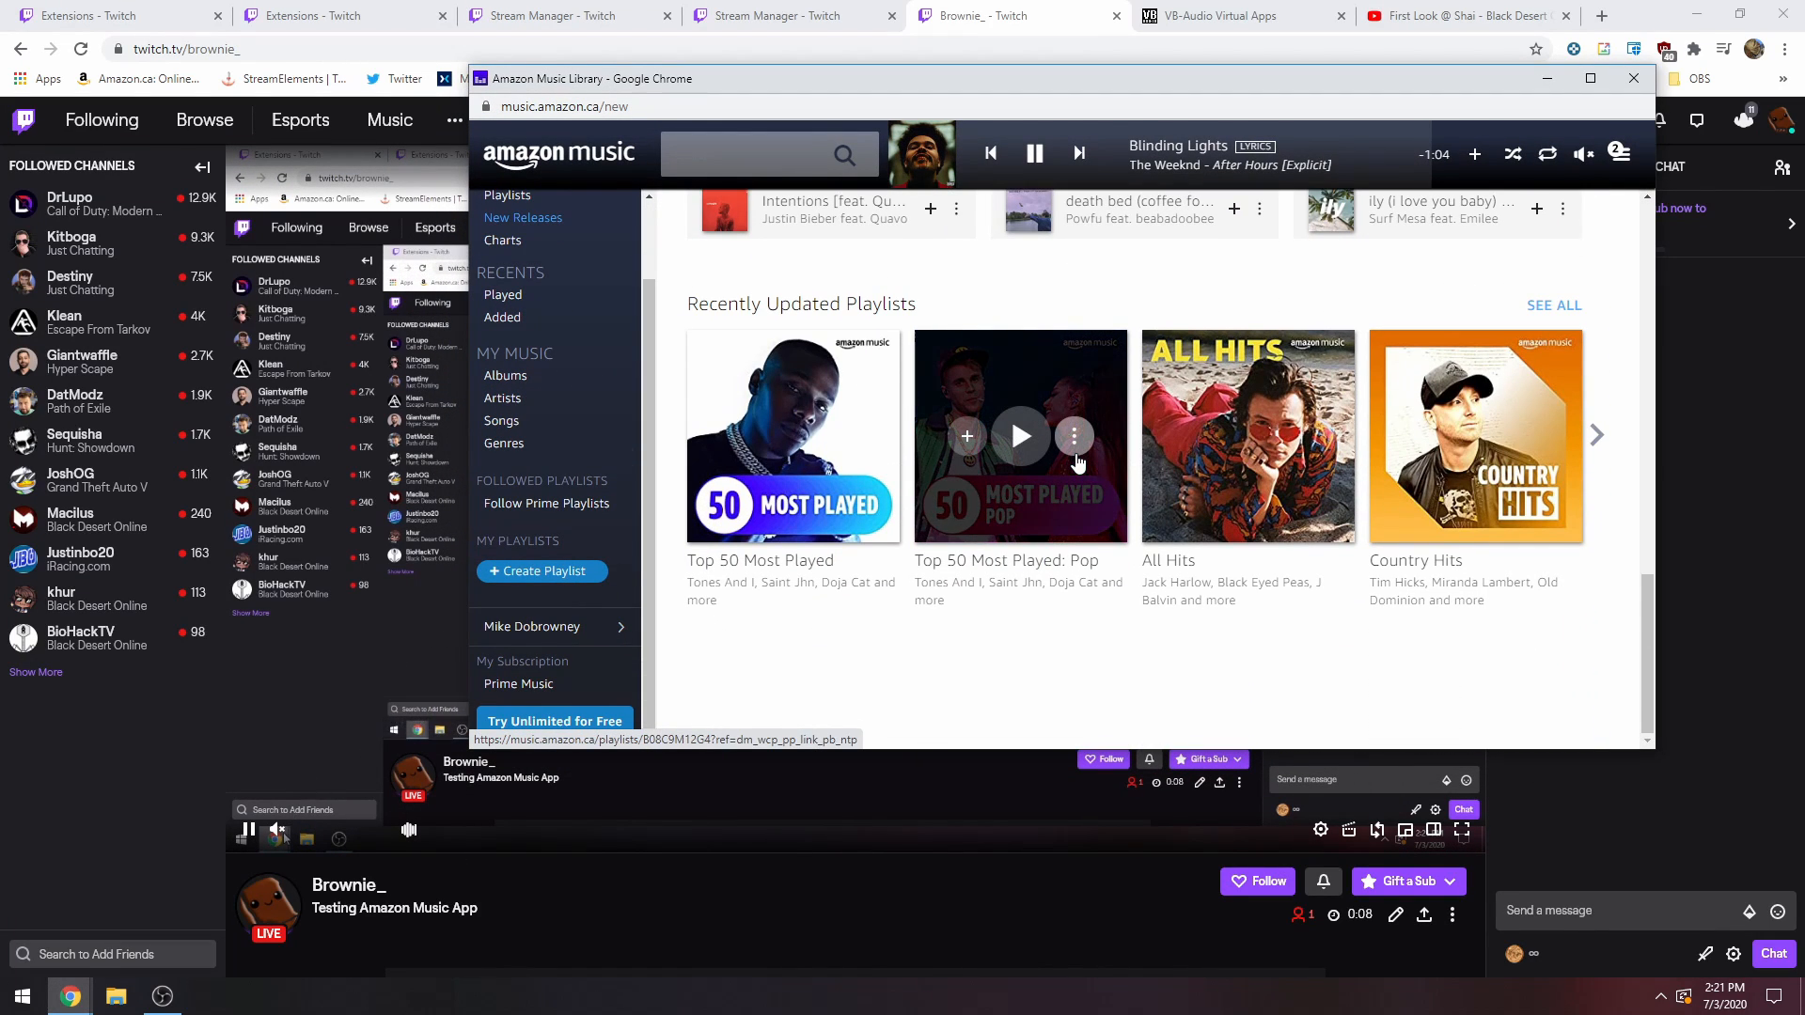
scroll(1285, 451, "up", 5)
scroll(1286, 449, "up", 8)
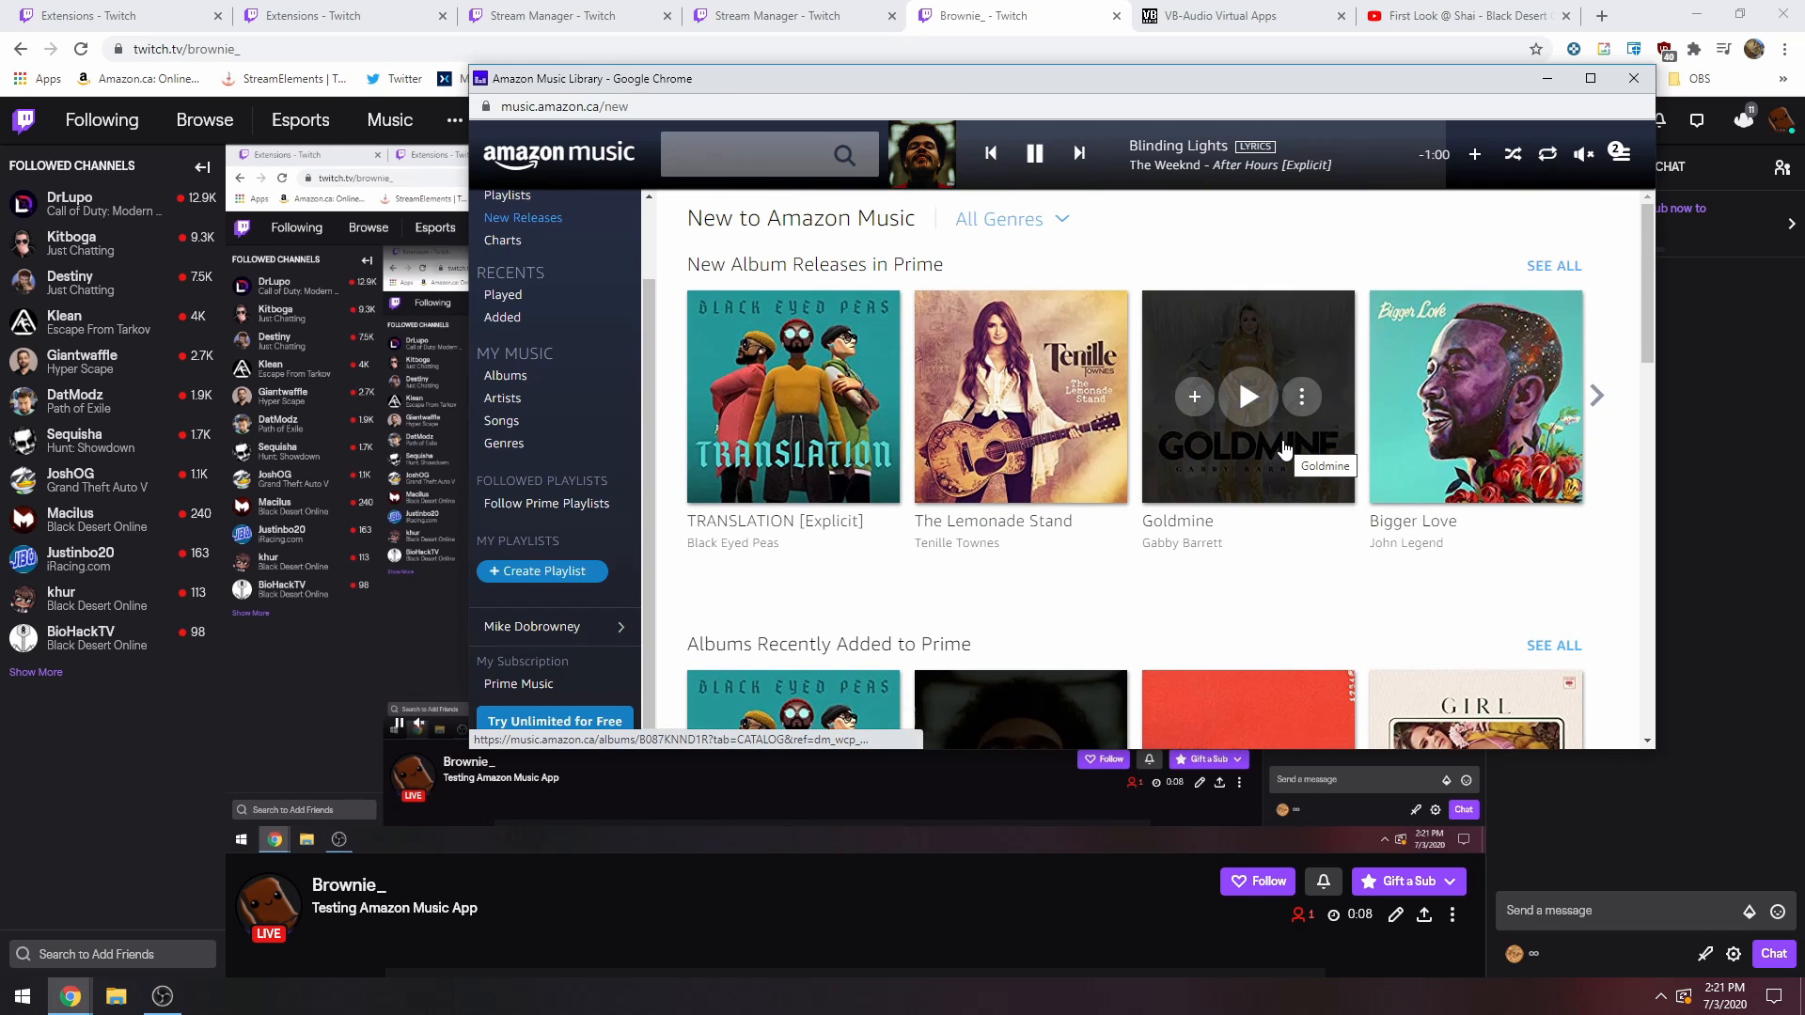
Move the Amazon Music web player clear of the stream overlay, and reposition it over the upper part of the stream.
left_click_drag(1172, 83, 1023, 94)
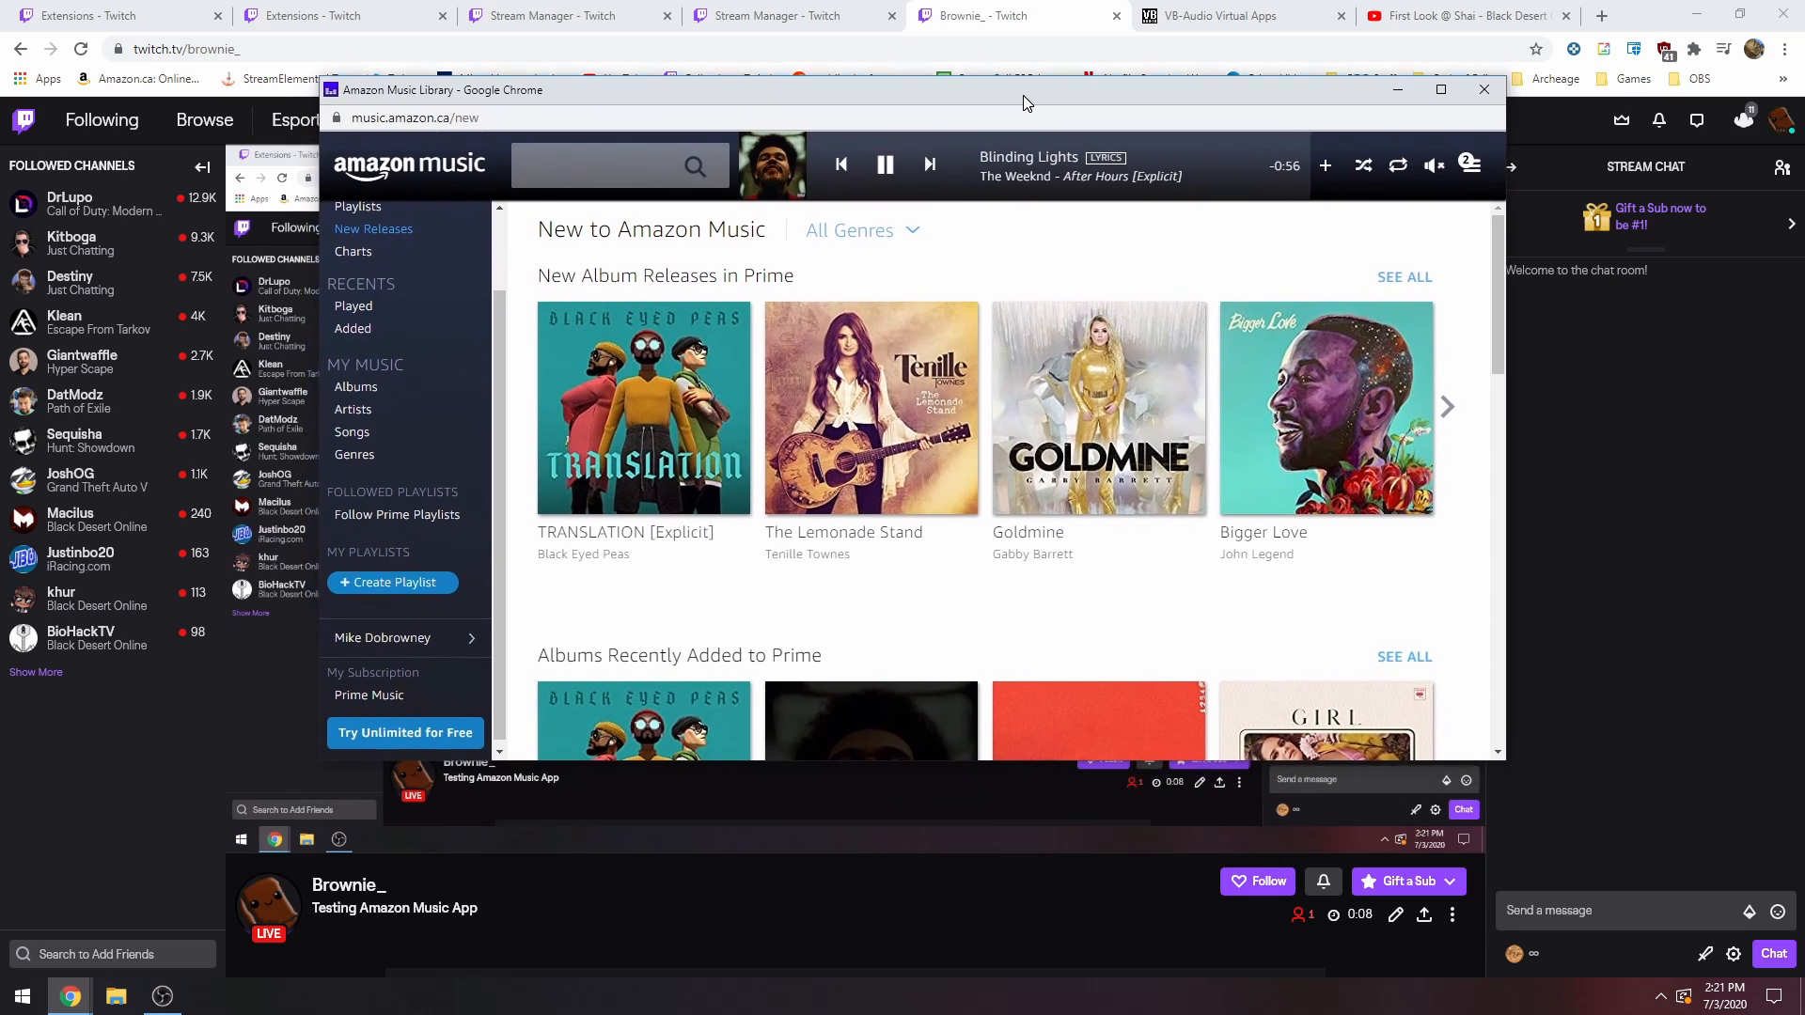
scroll(461, 523, "up", 2)
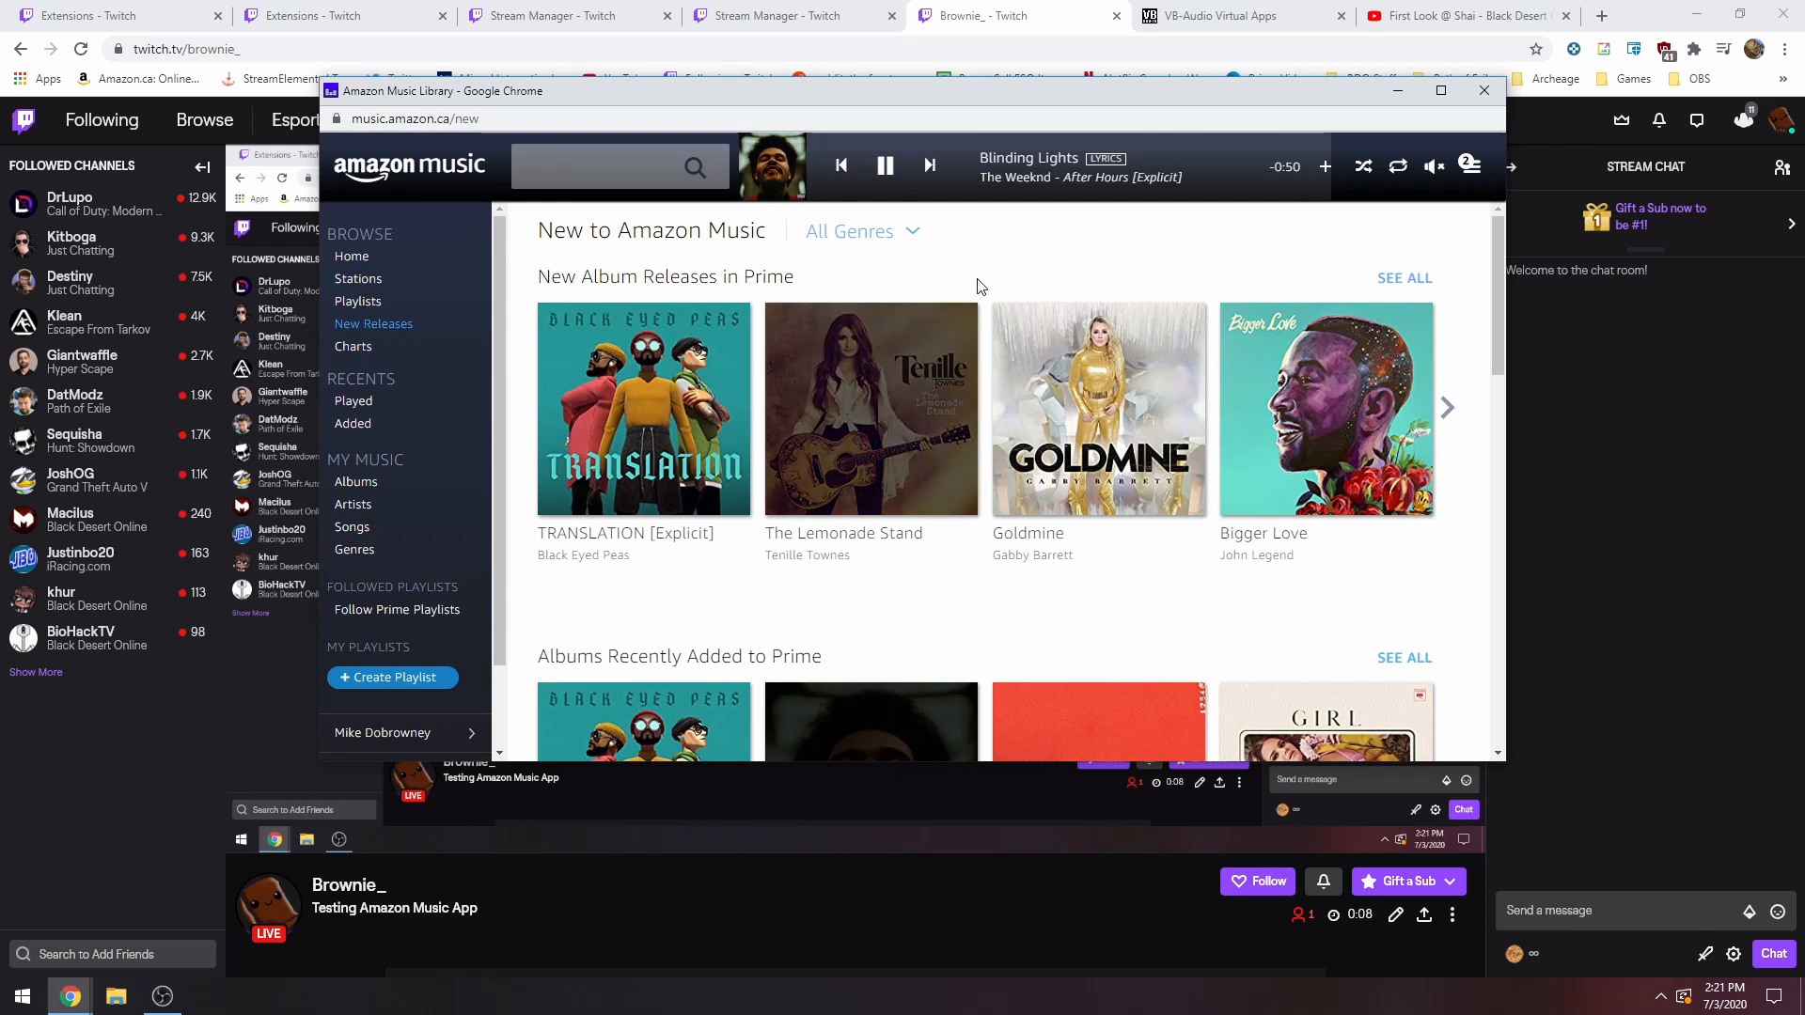
left_click_drag(1227, 94, 1065, 275)
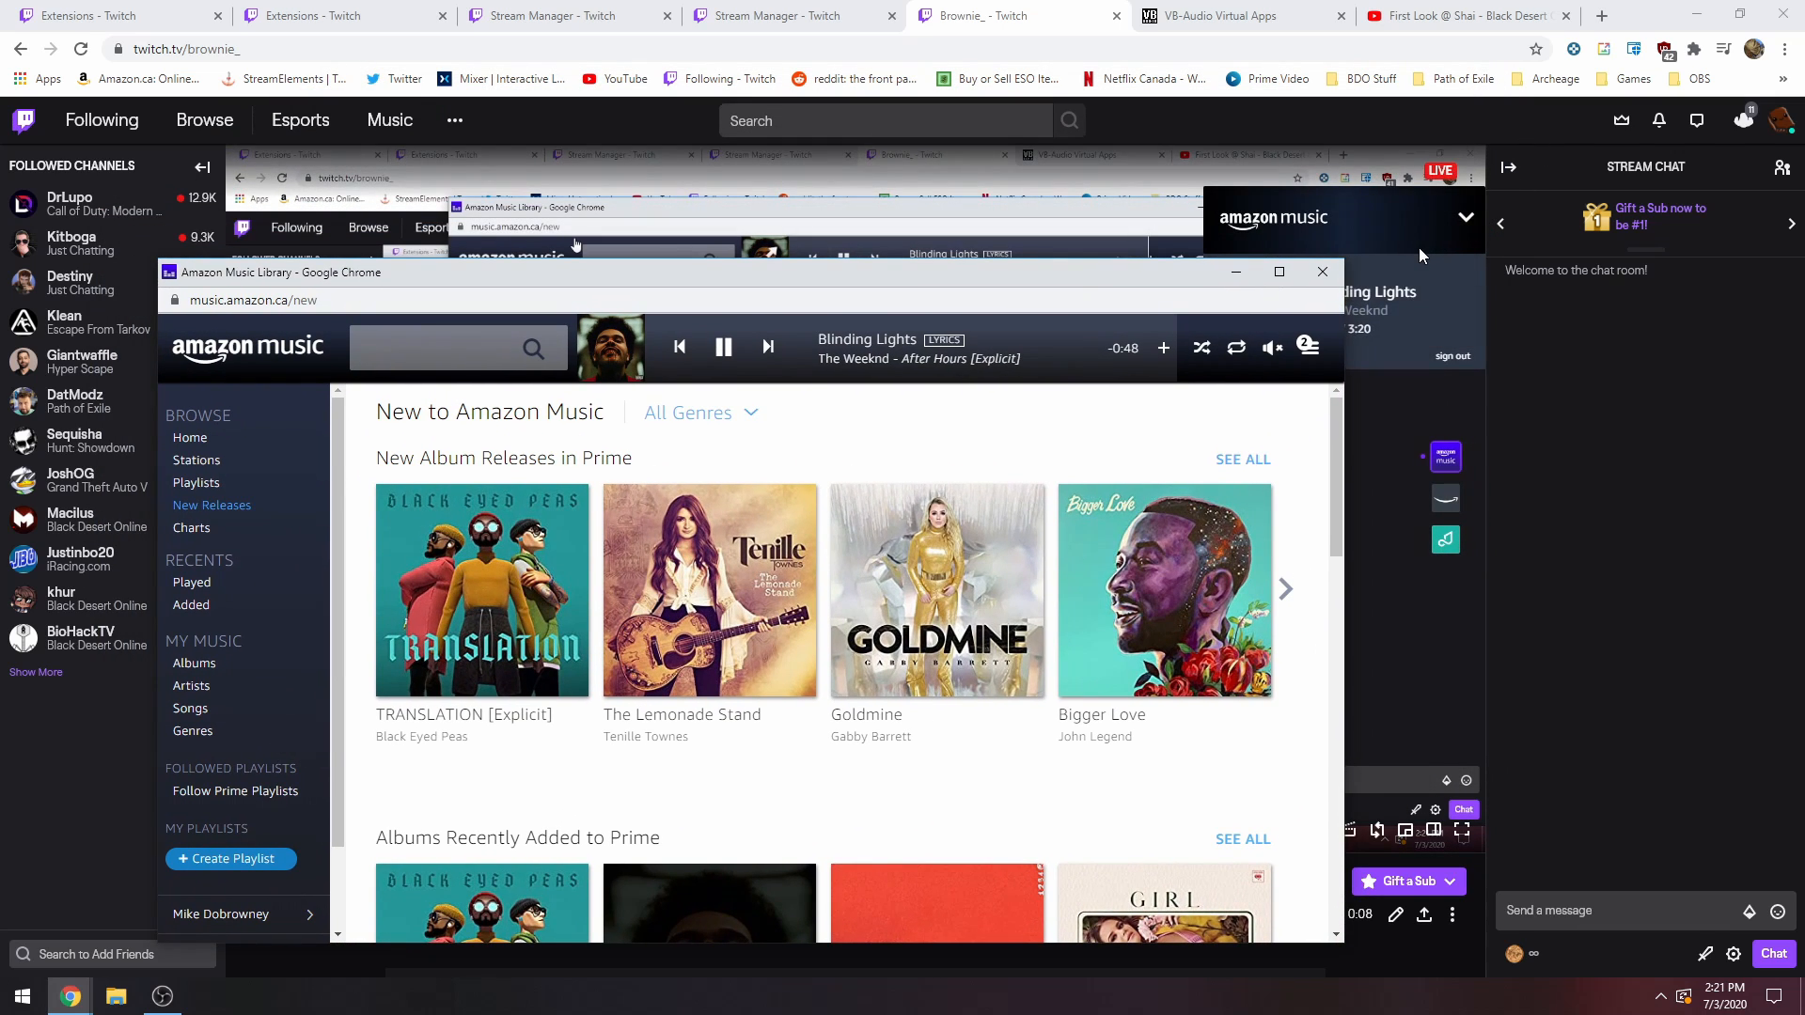
left_click_drag(897, 277, 969, 124)
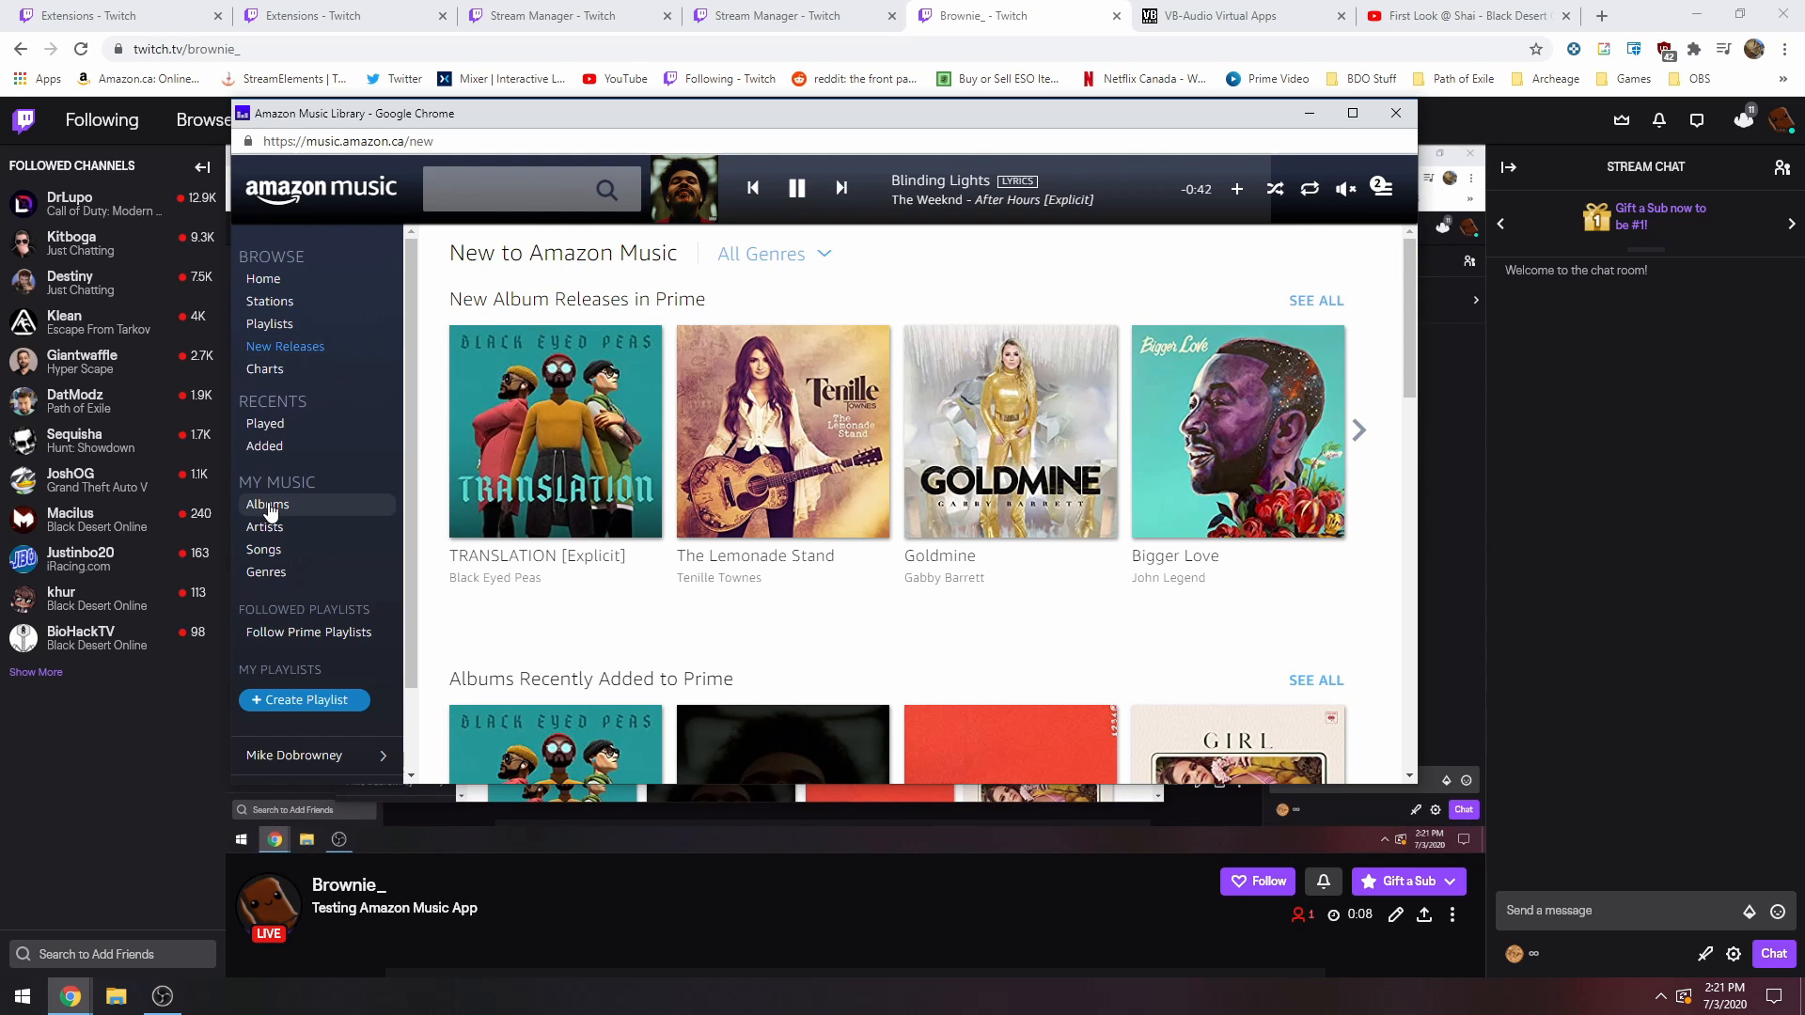
Play the Today's Hits station from Top Prime Stations in the web player and minimize the player.
scroll(302, 475, "down", 1)
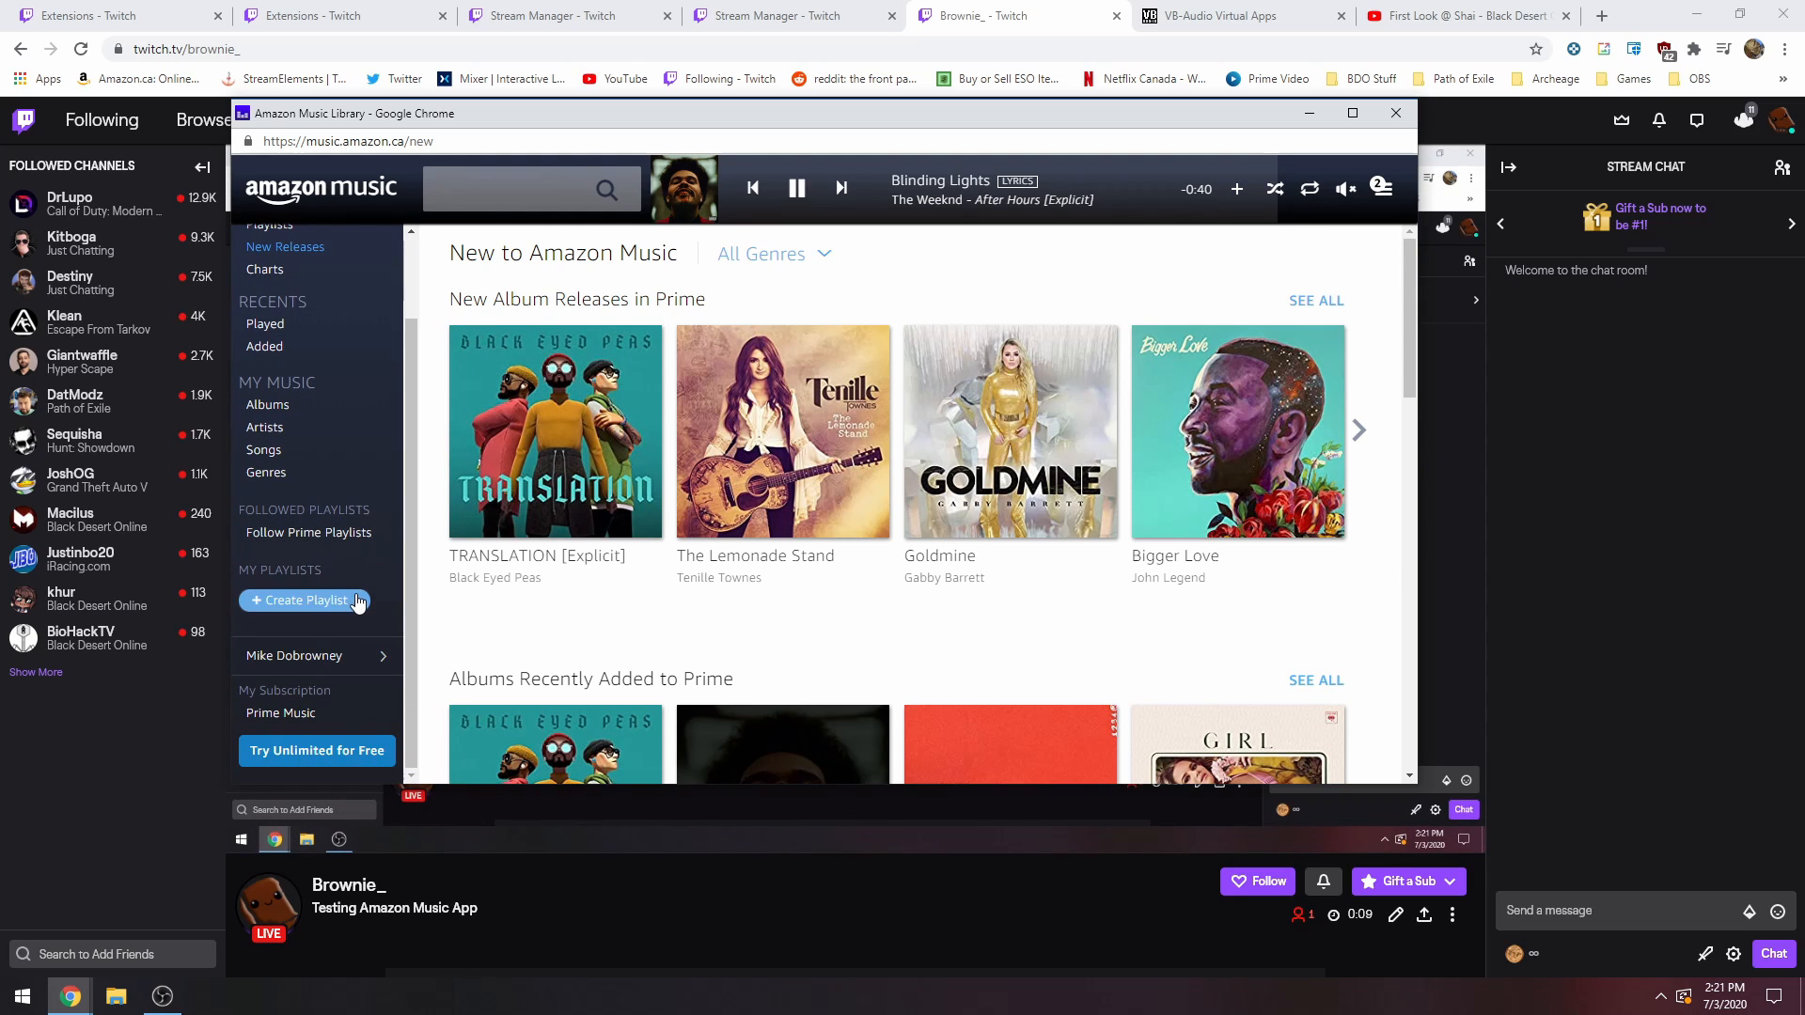
scroll(282, 470, "up", 1)
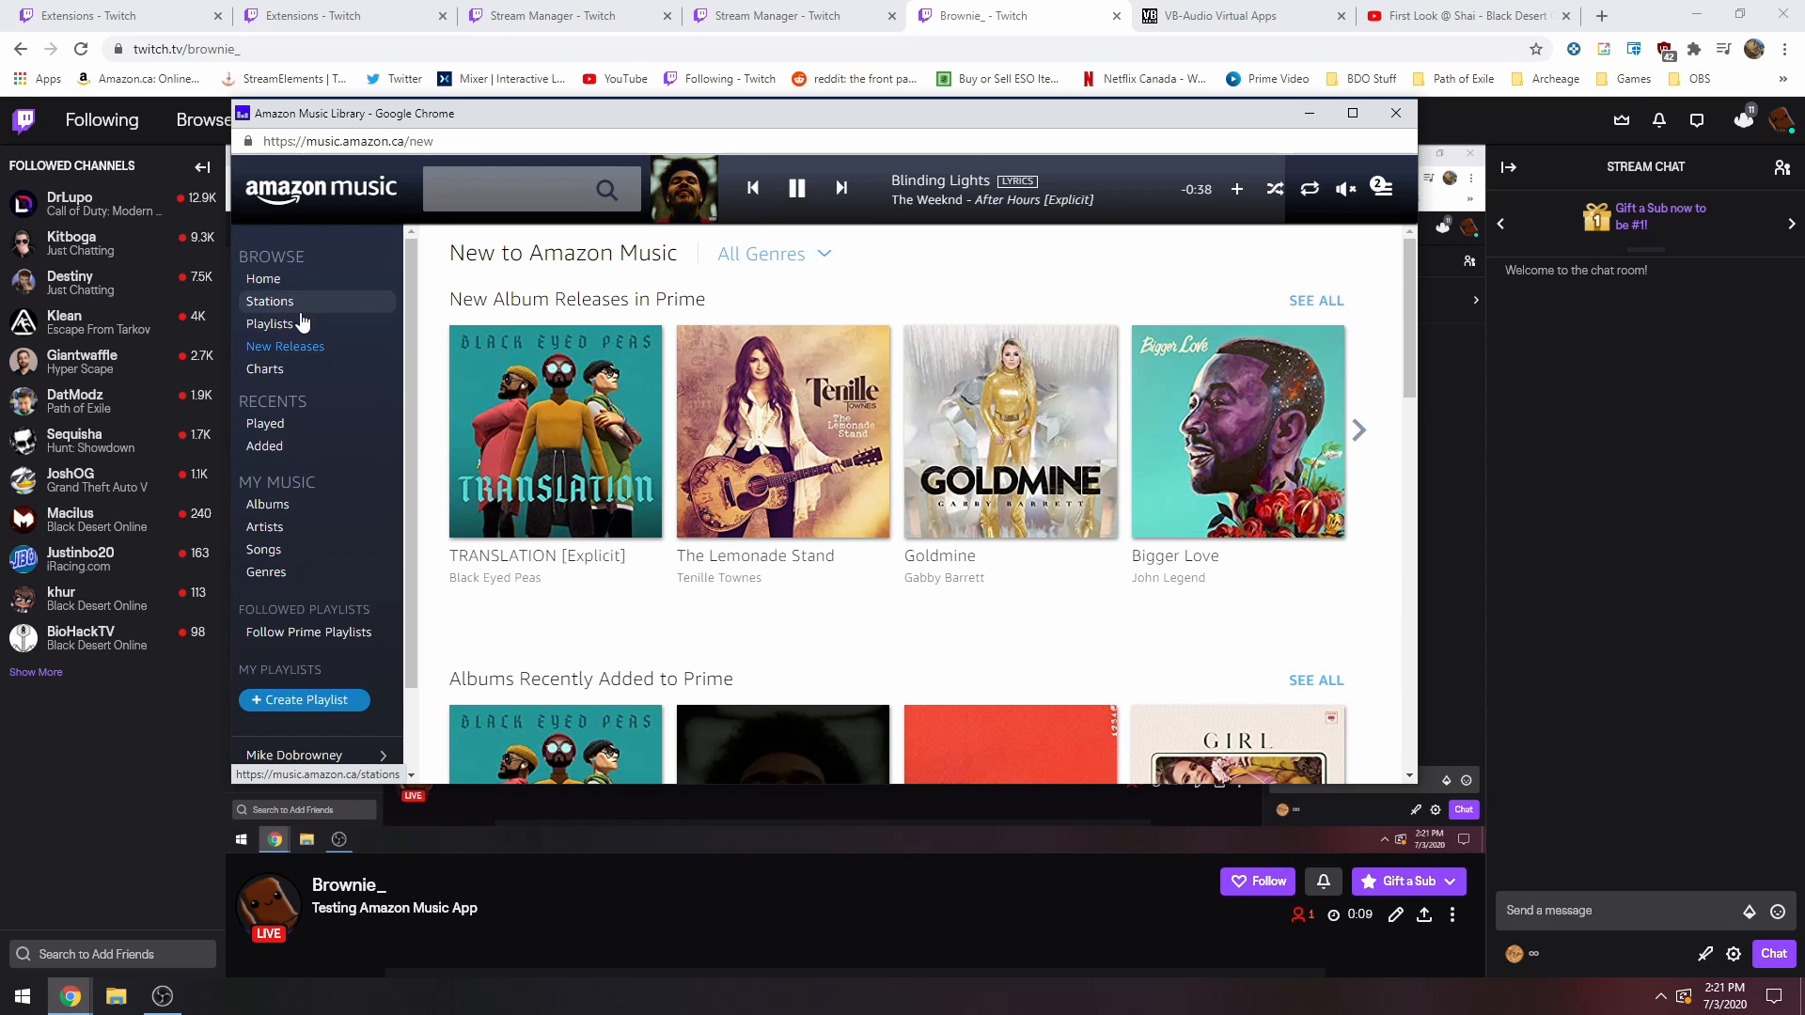
left_click(280, 311)
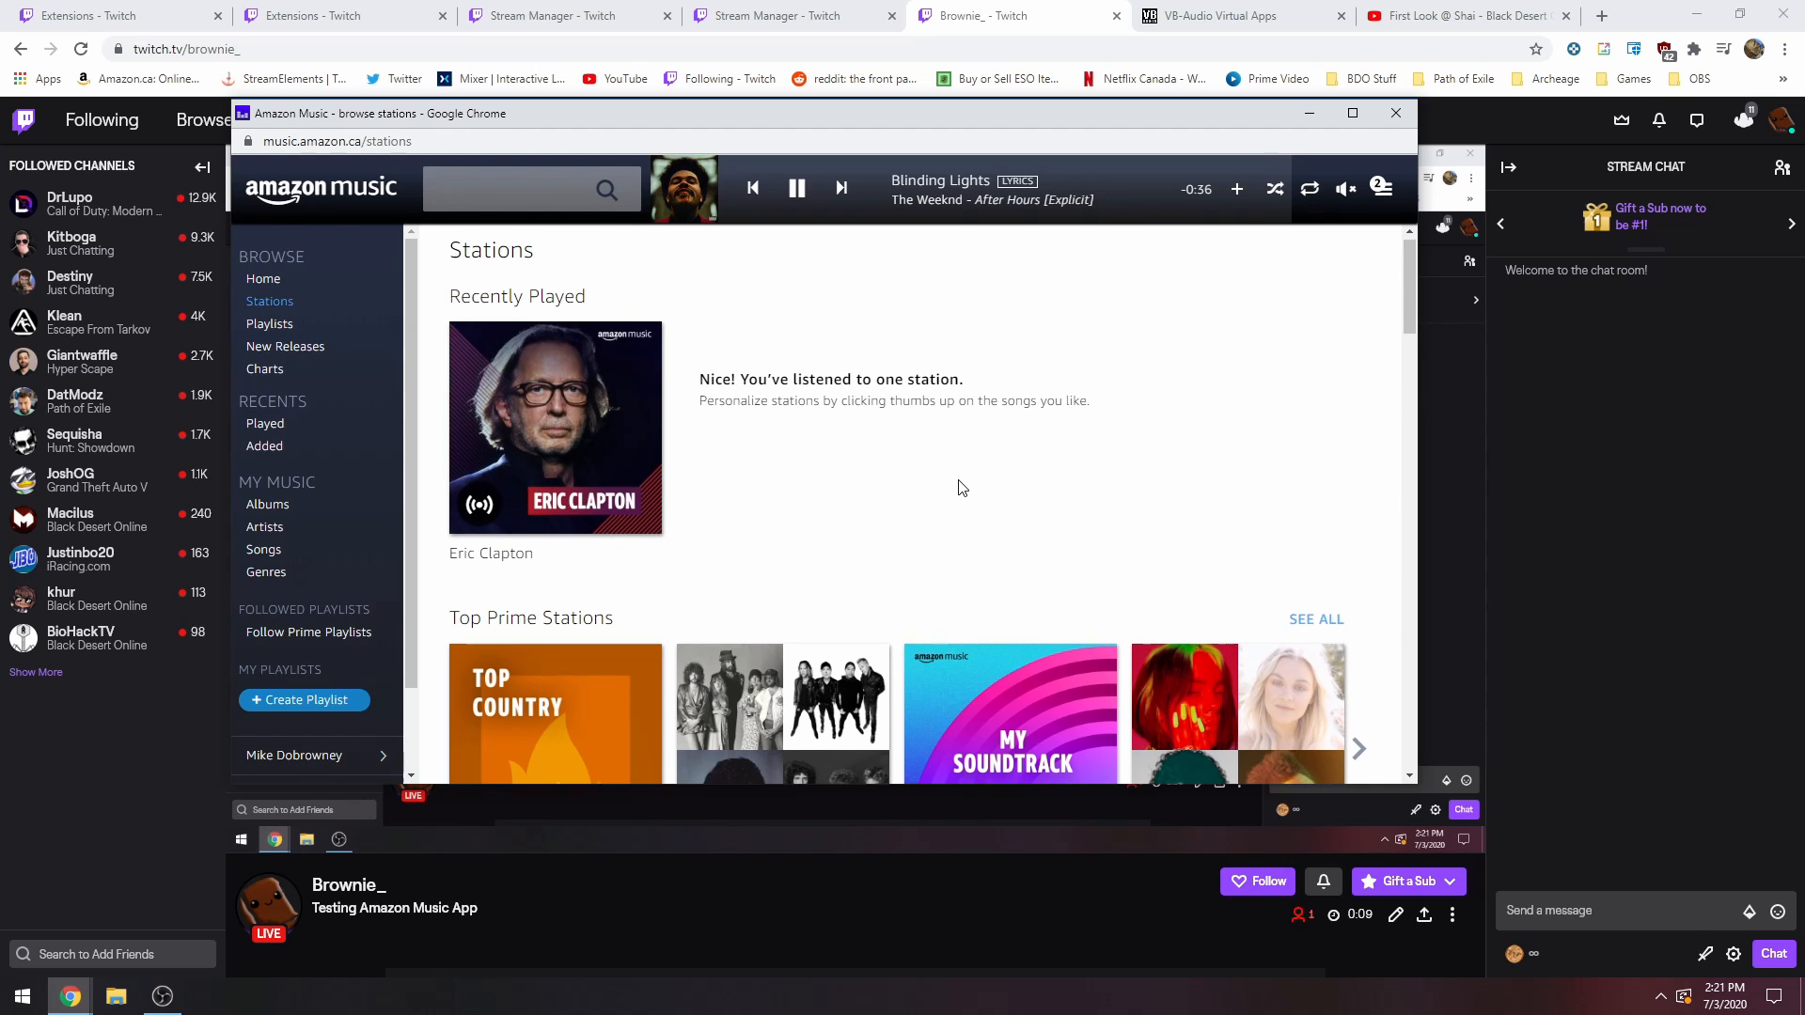
scroll(968, 480, "down", 4)
scroll(1211, 470, "down", 3)
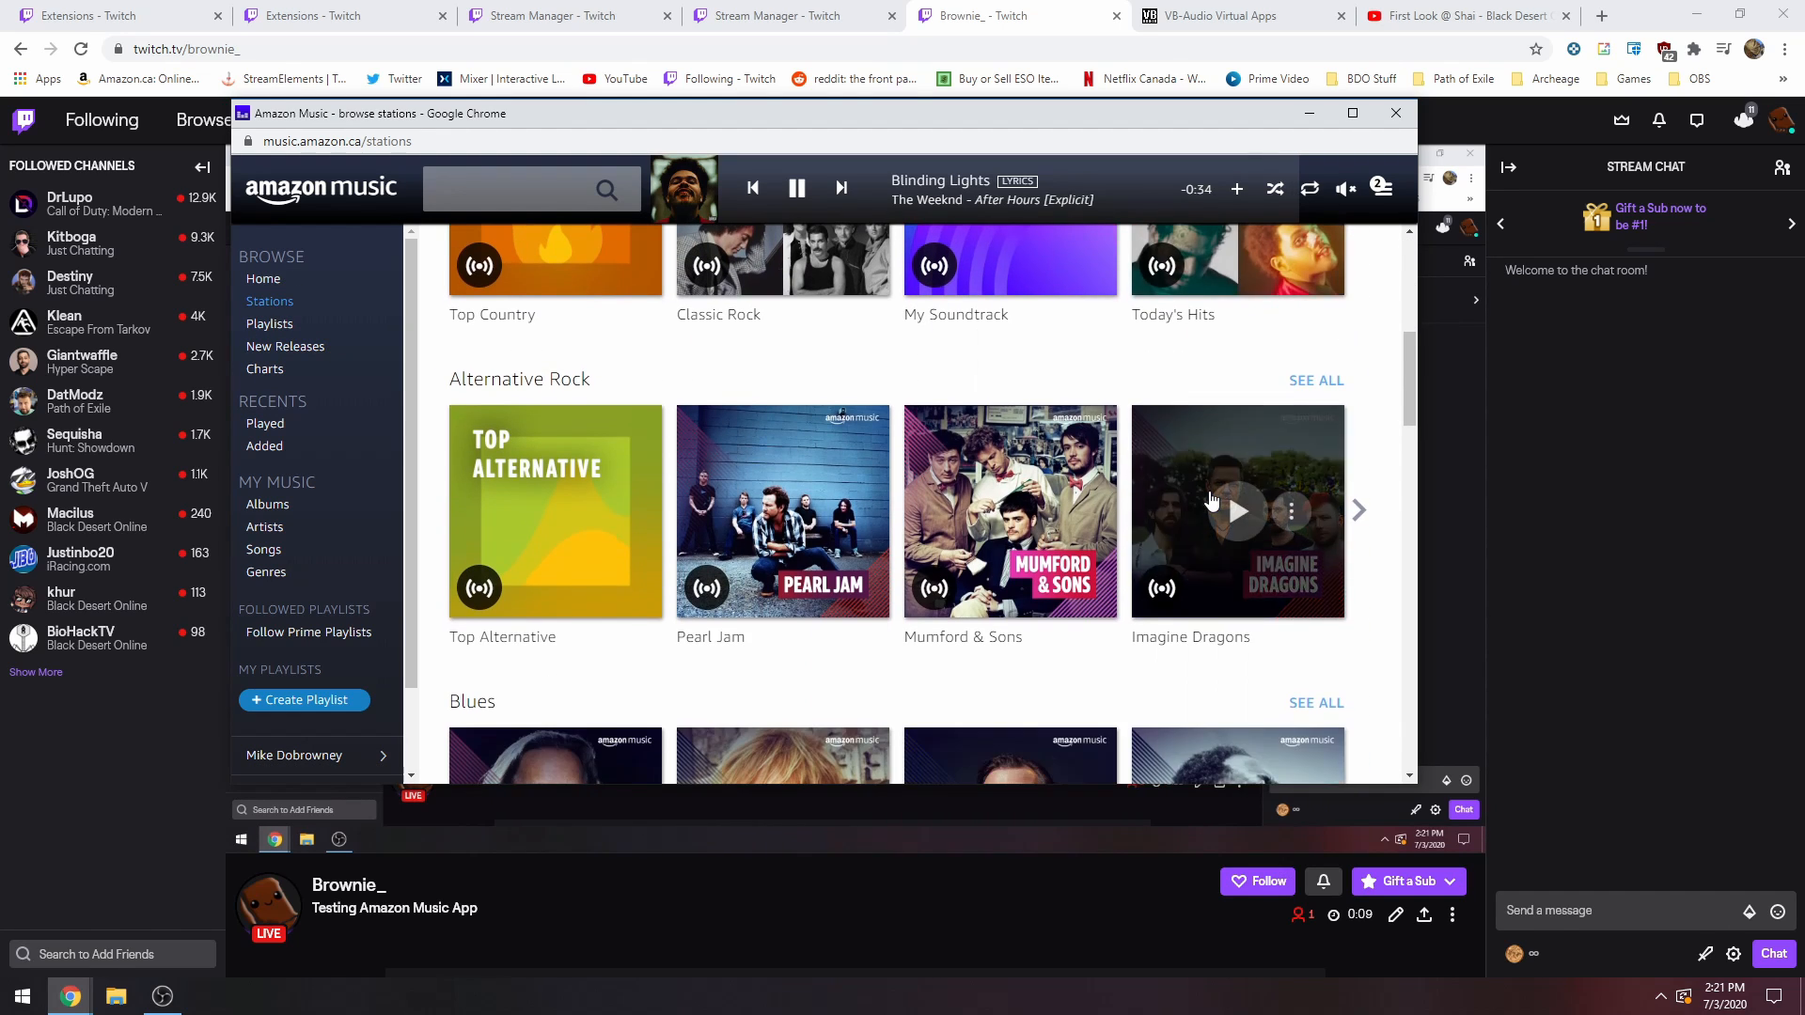
scroll(1211, 501, "up", 2)
left_click(1237, 375)
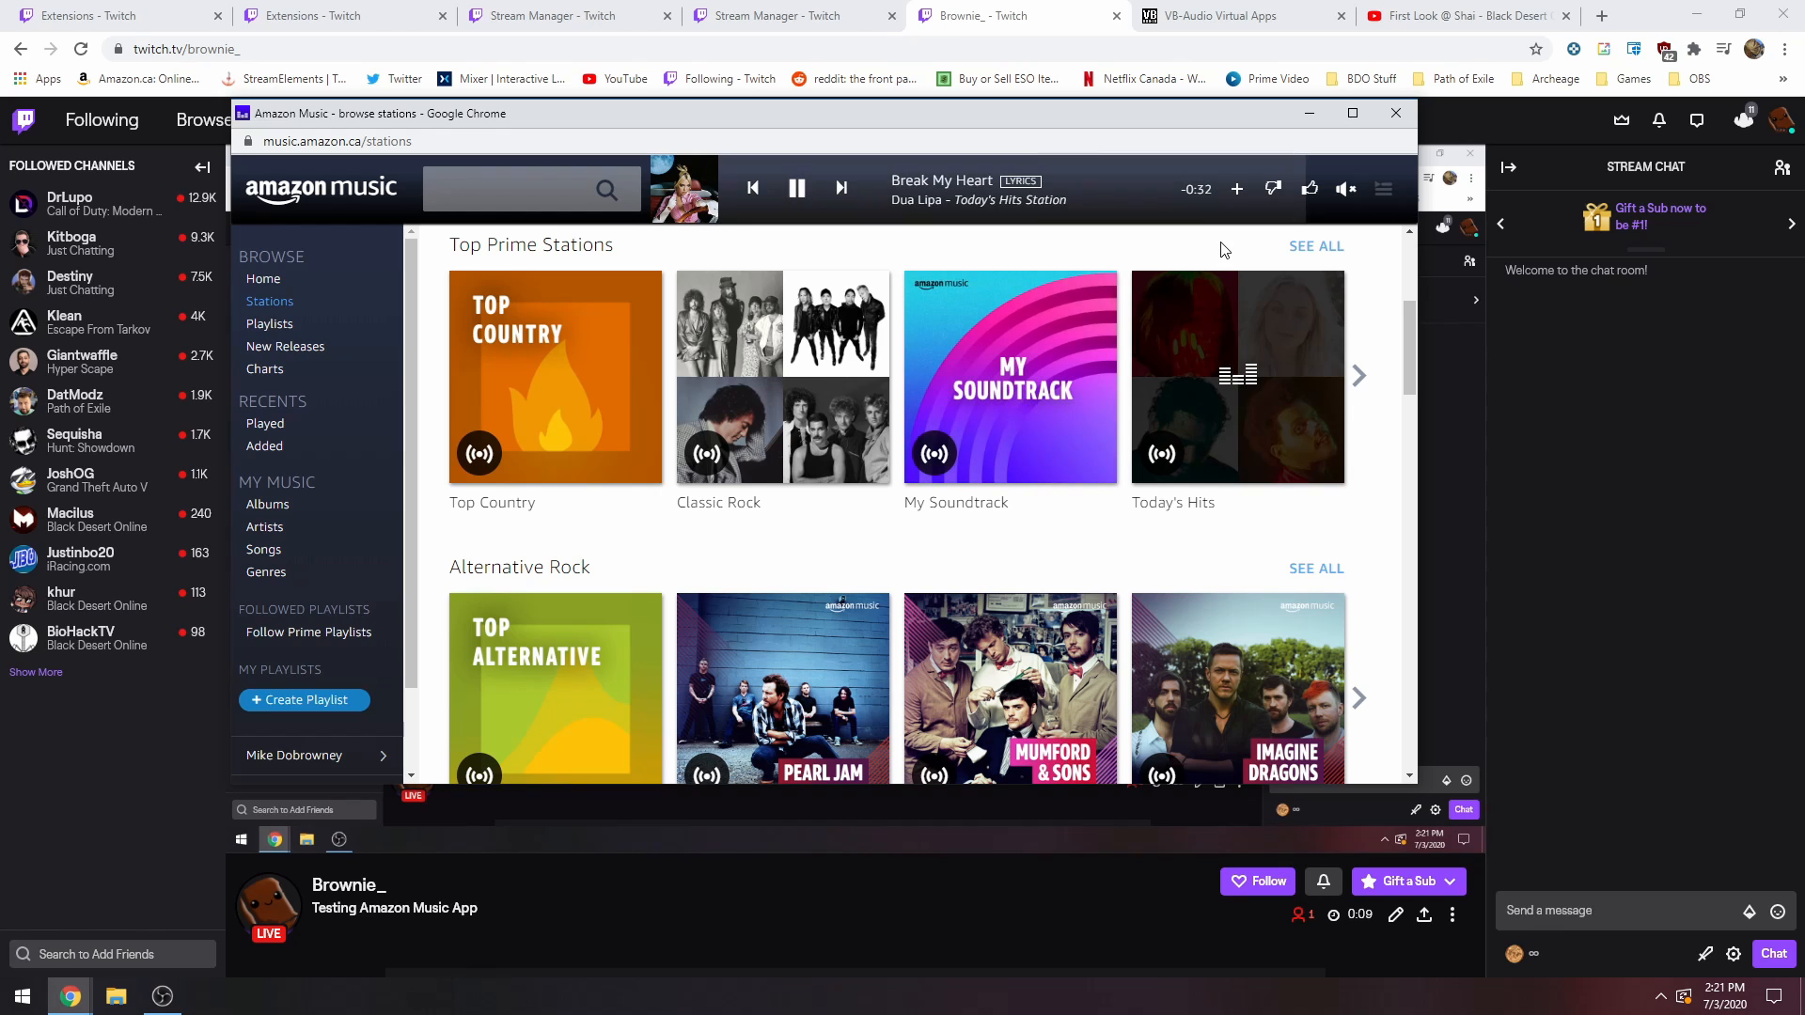
left_click(1312, 112)
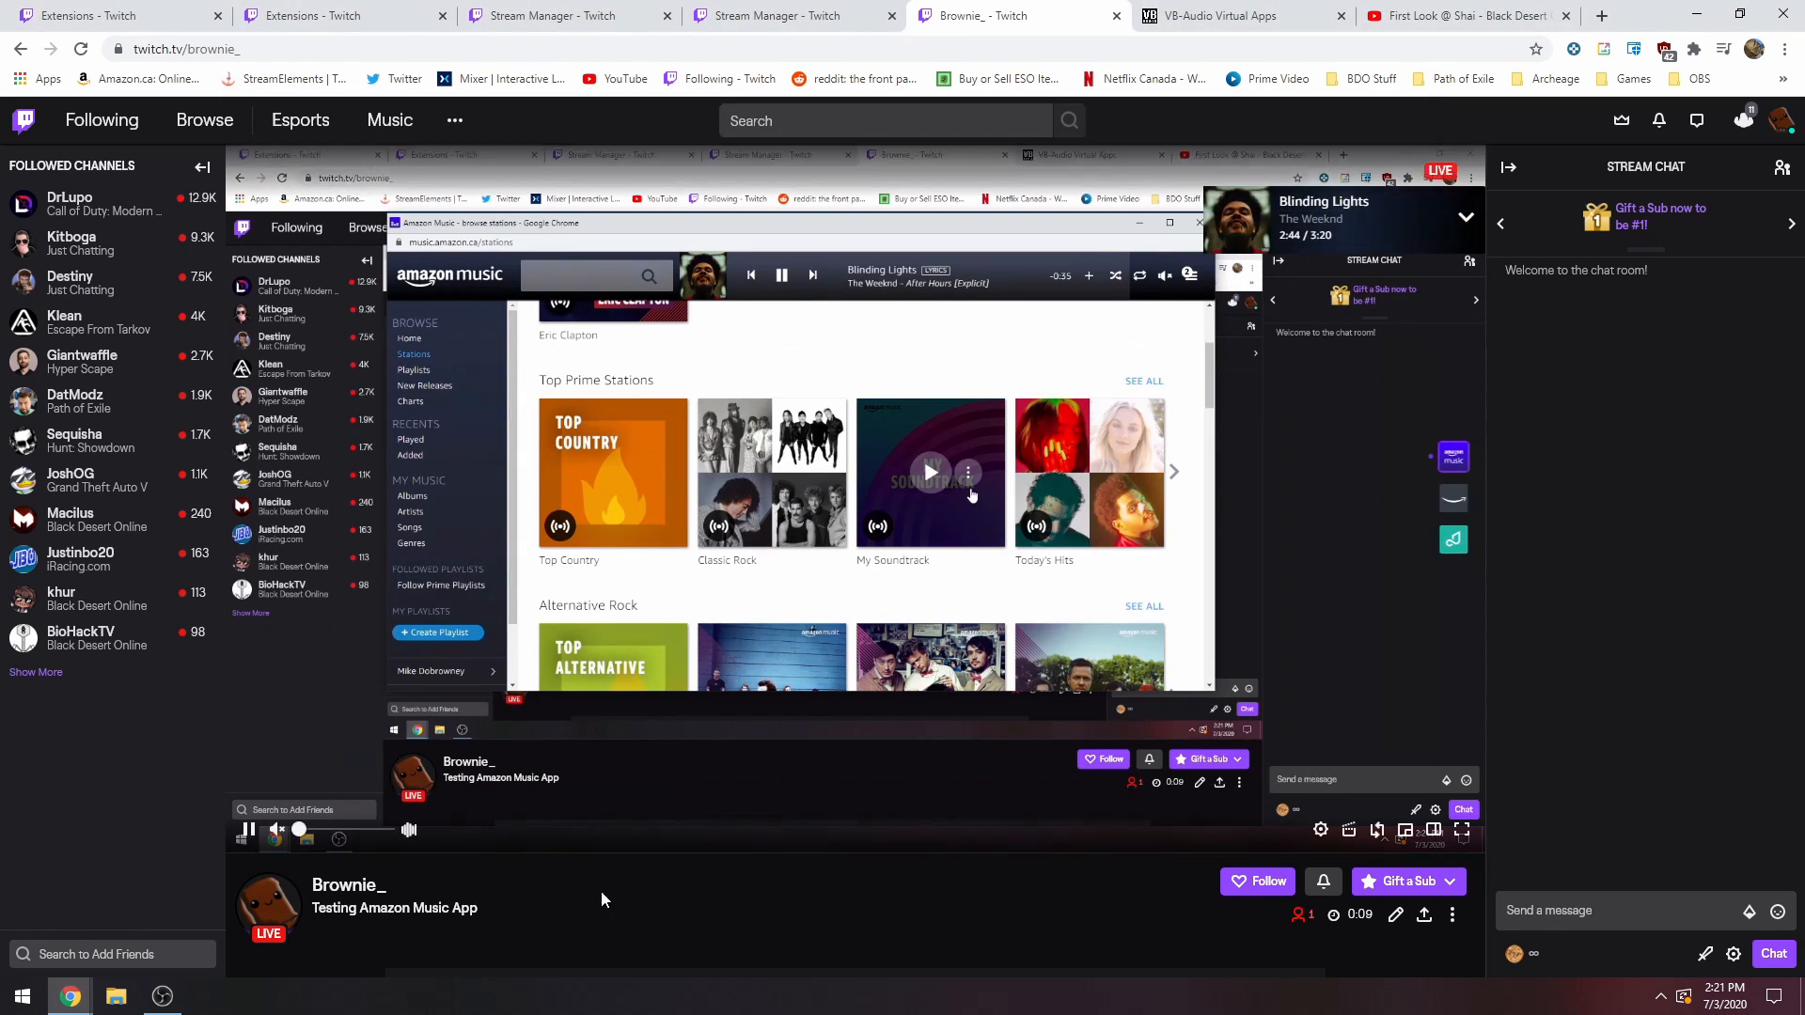
Switch to OBS, place the Amazon Music web player above the audio mixer, and test the player's volume against the mixer channels.
left_click(169, 1000)
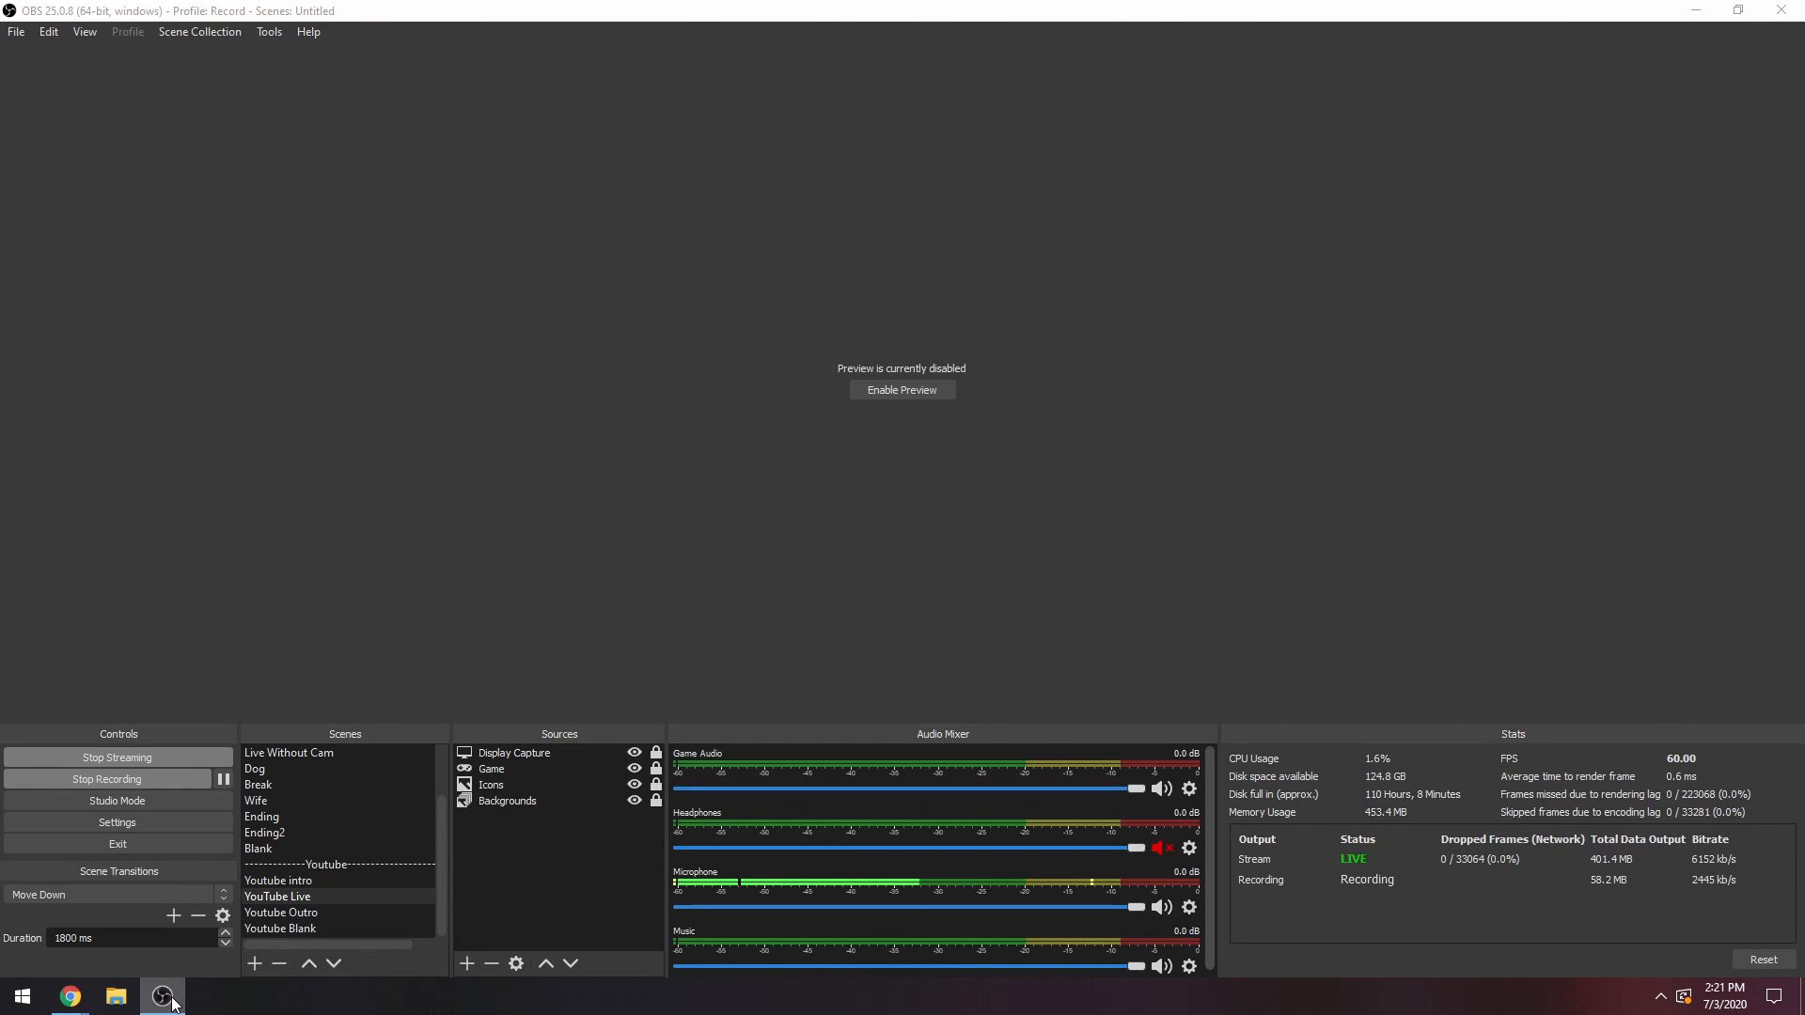
left_click(172, 1004)
left_click(162, 1003)
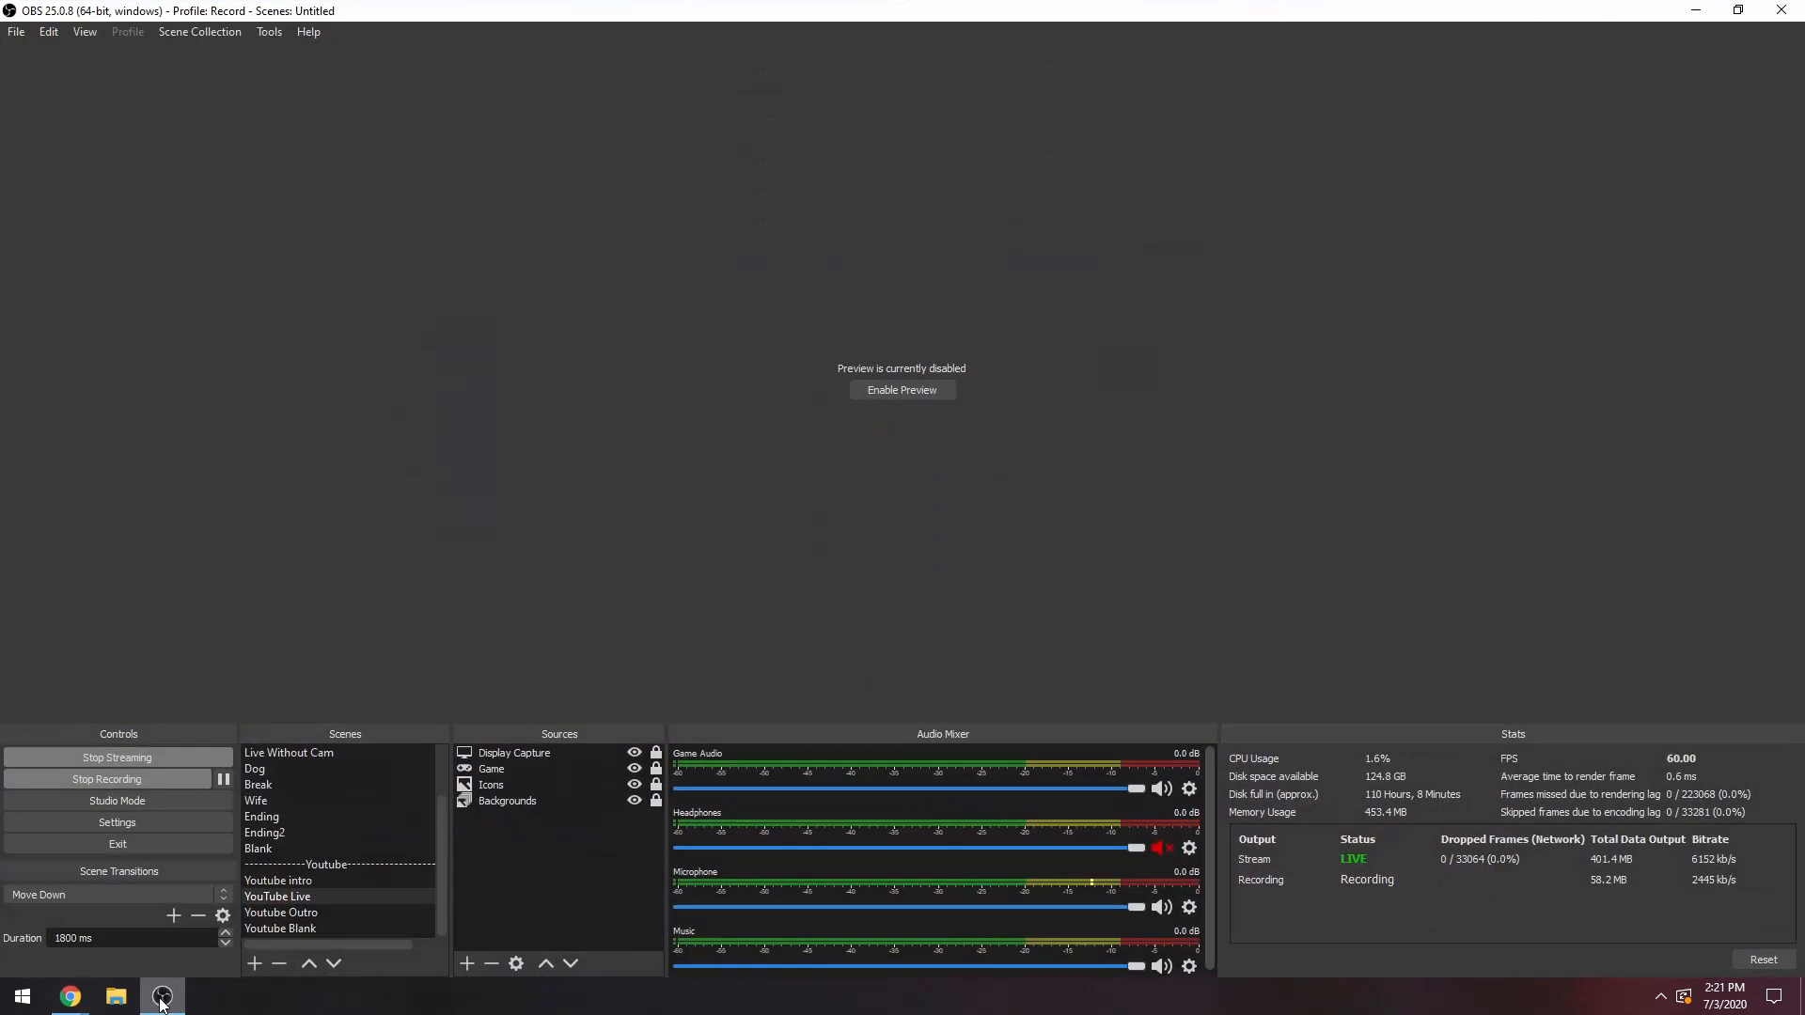
mouse_move(94, 1002)
left_click(341, 935)
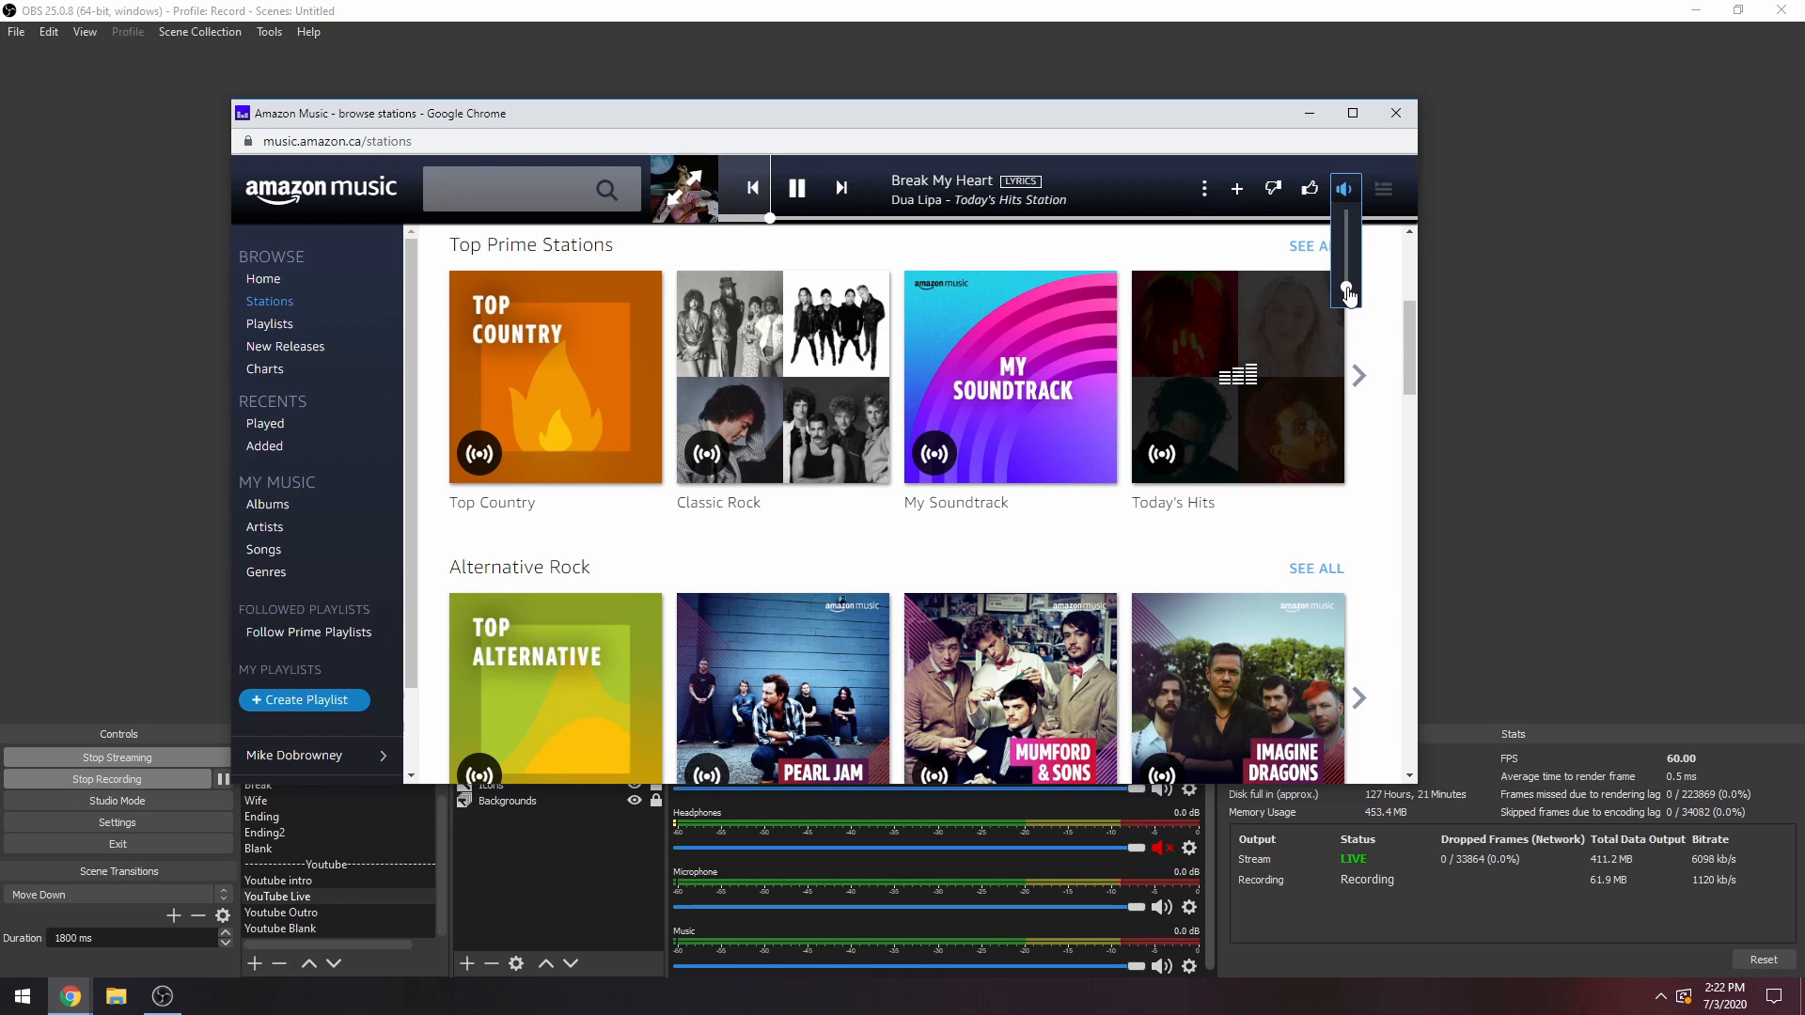
left_click_drag(1052, 120, 952, 60)
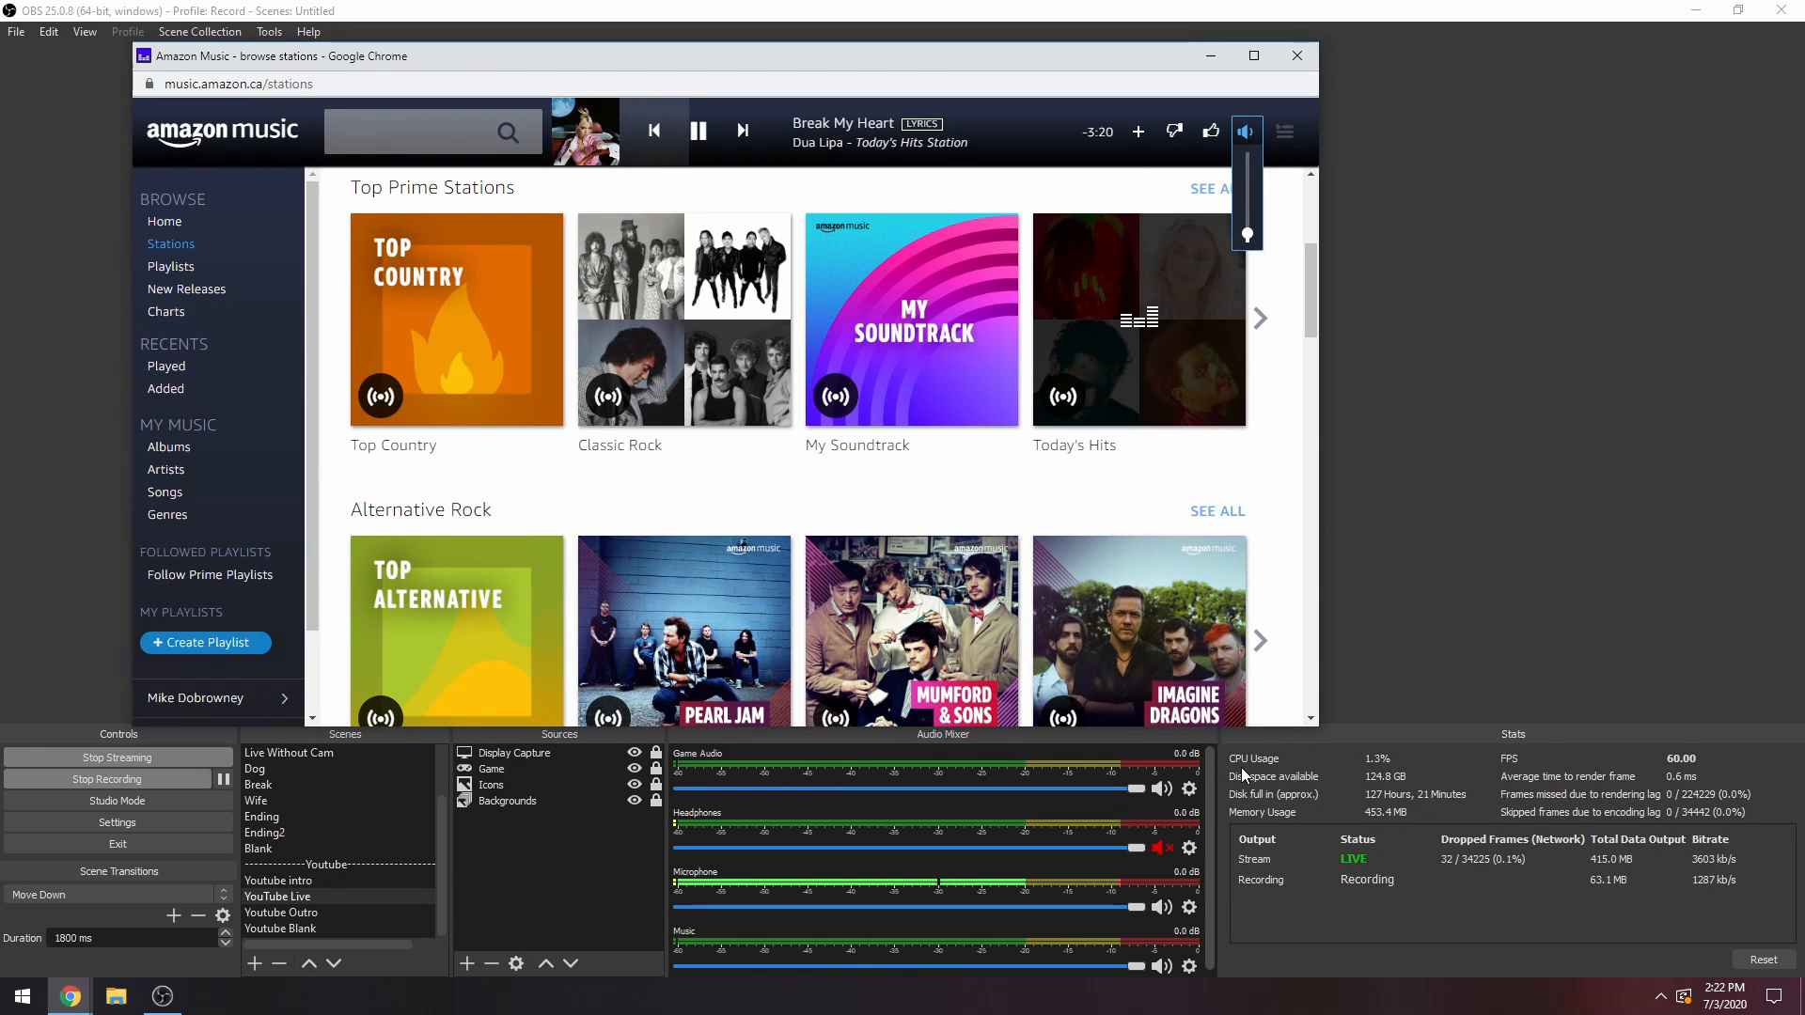
key("F1")
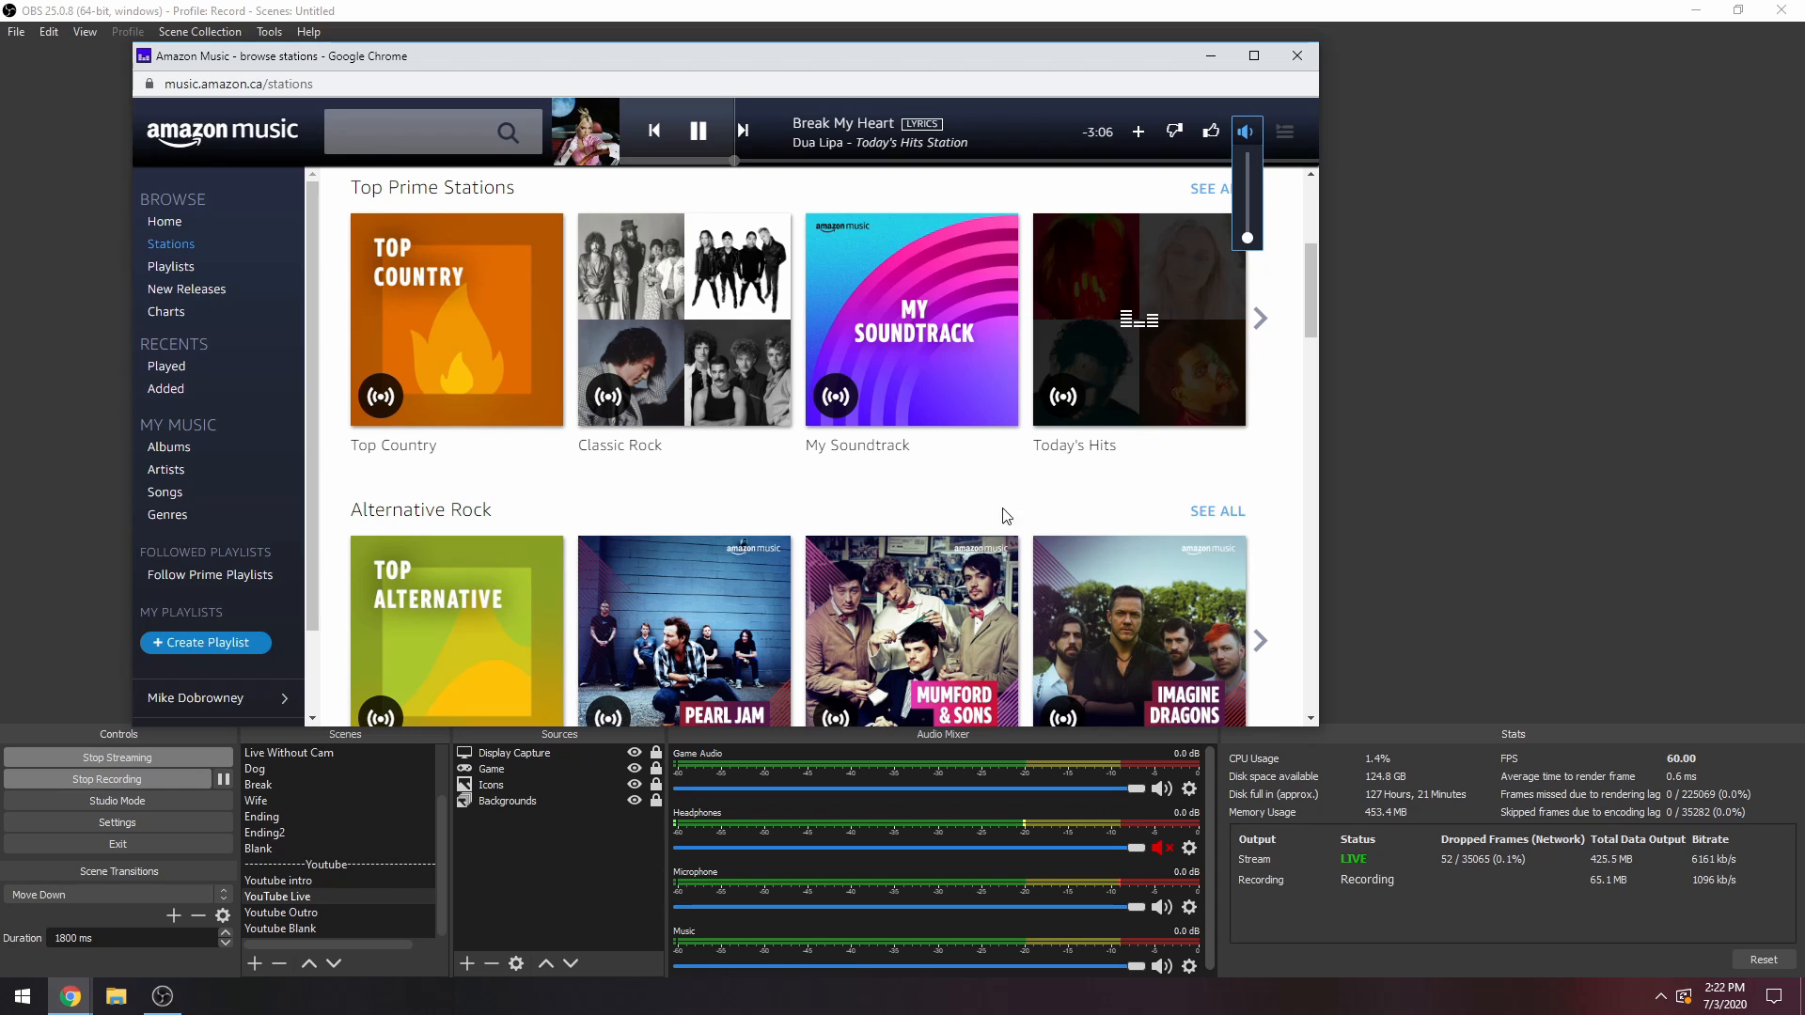
scroll(920, 505, "down", 2)
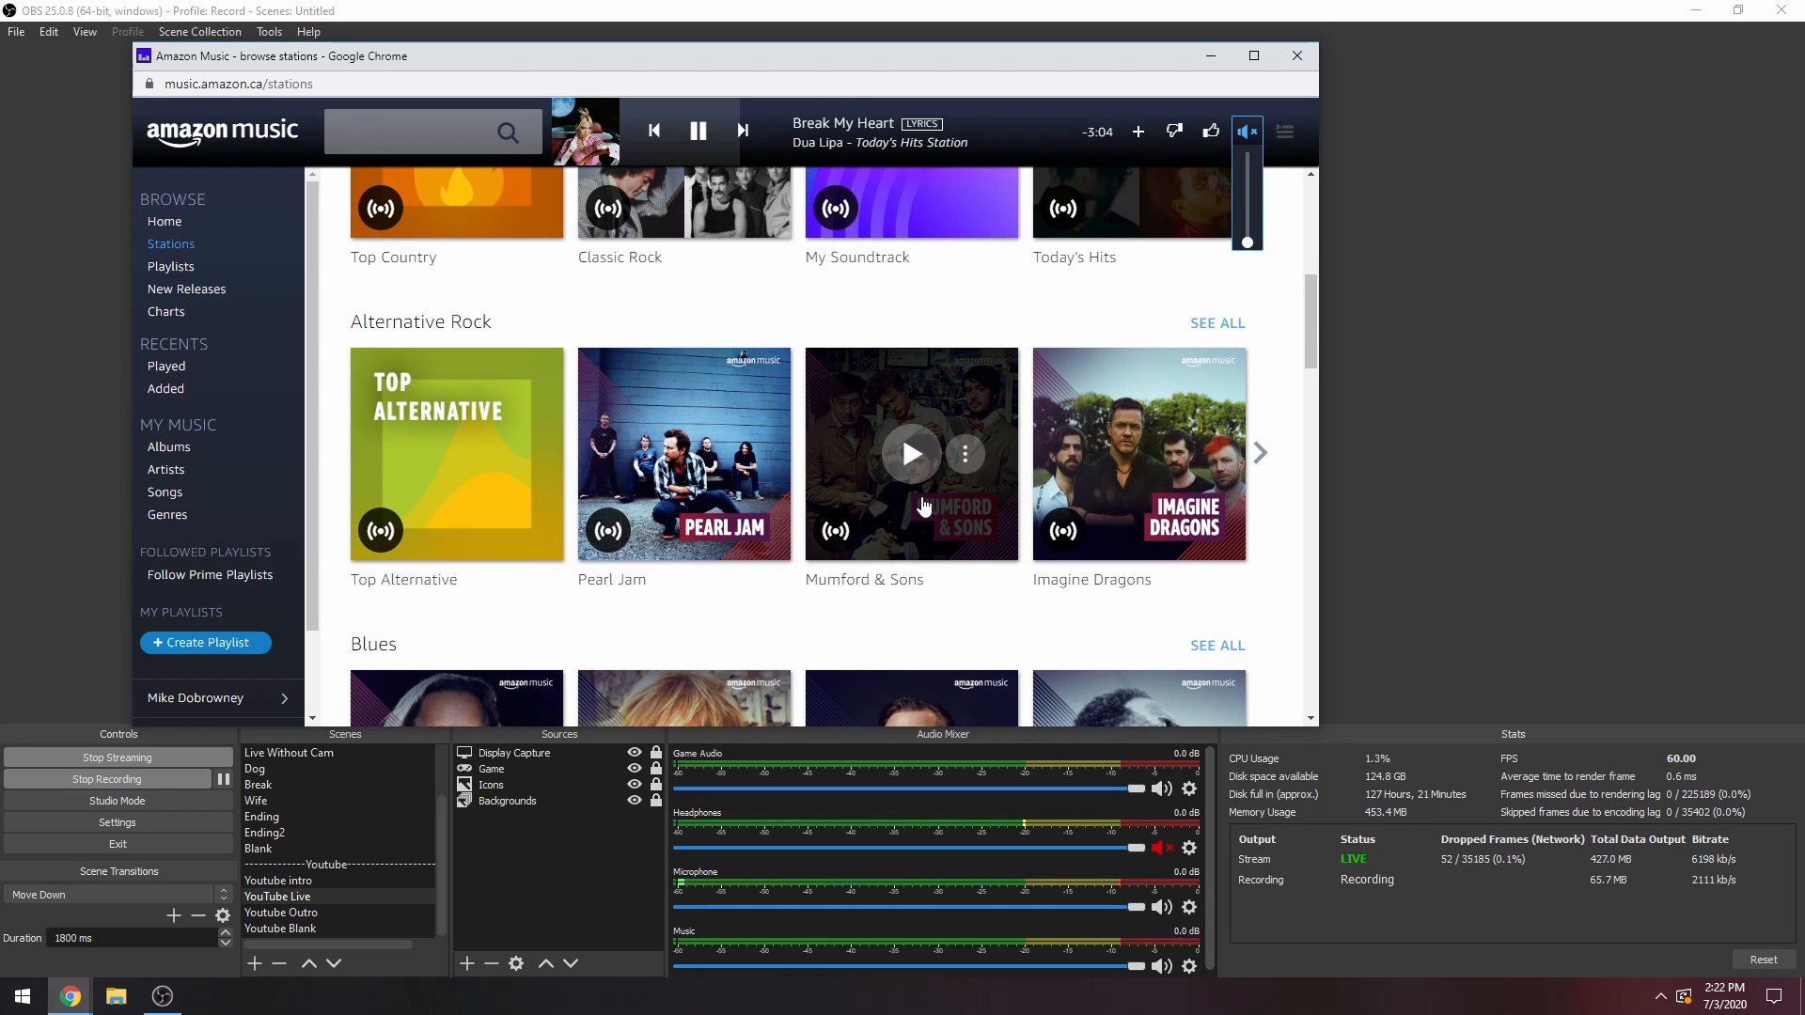
Browse the Amazon Music Stations page, turn the player's volume down to mute, and bring OBS to the front.
scroll(925, 506, "up", 2)
scroll(922, 504, "down", 5)
scroll(922, 505, "up", 9)
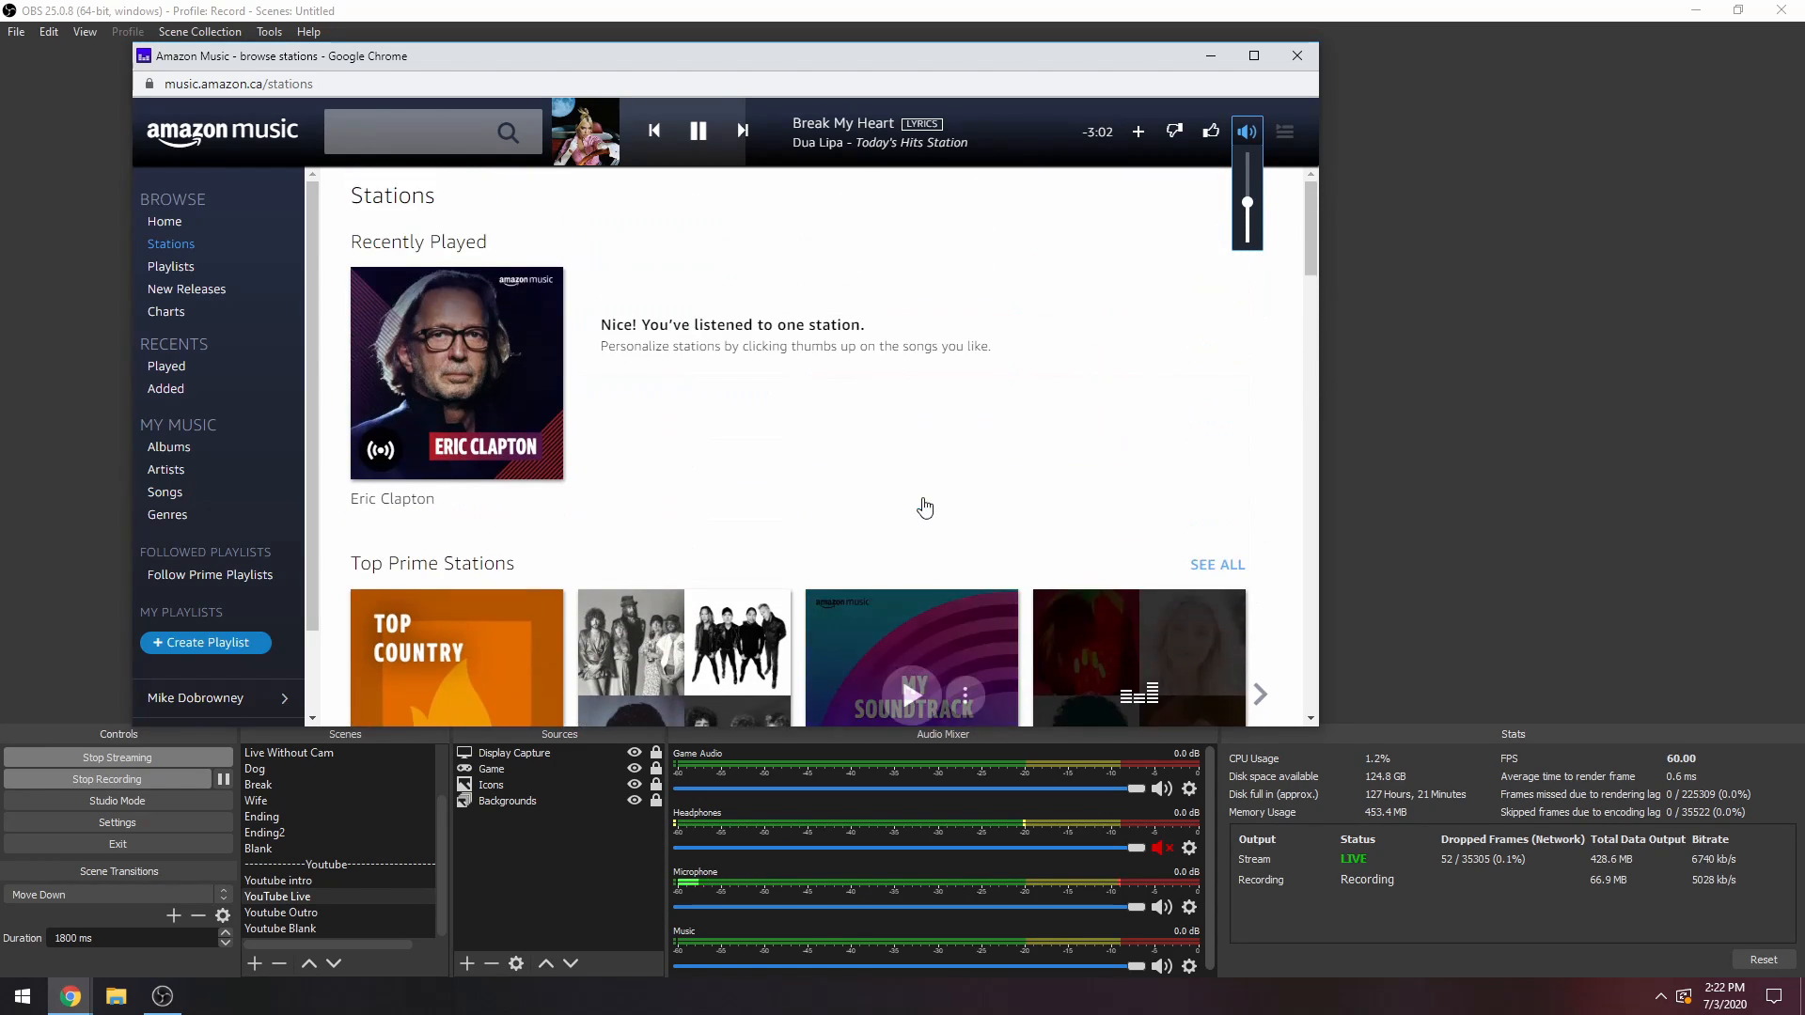
scroll(922, 505, "down", 3)
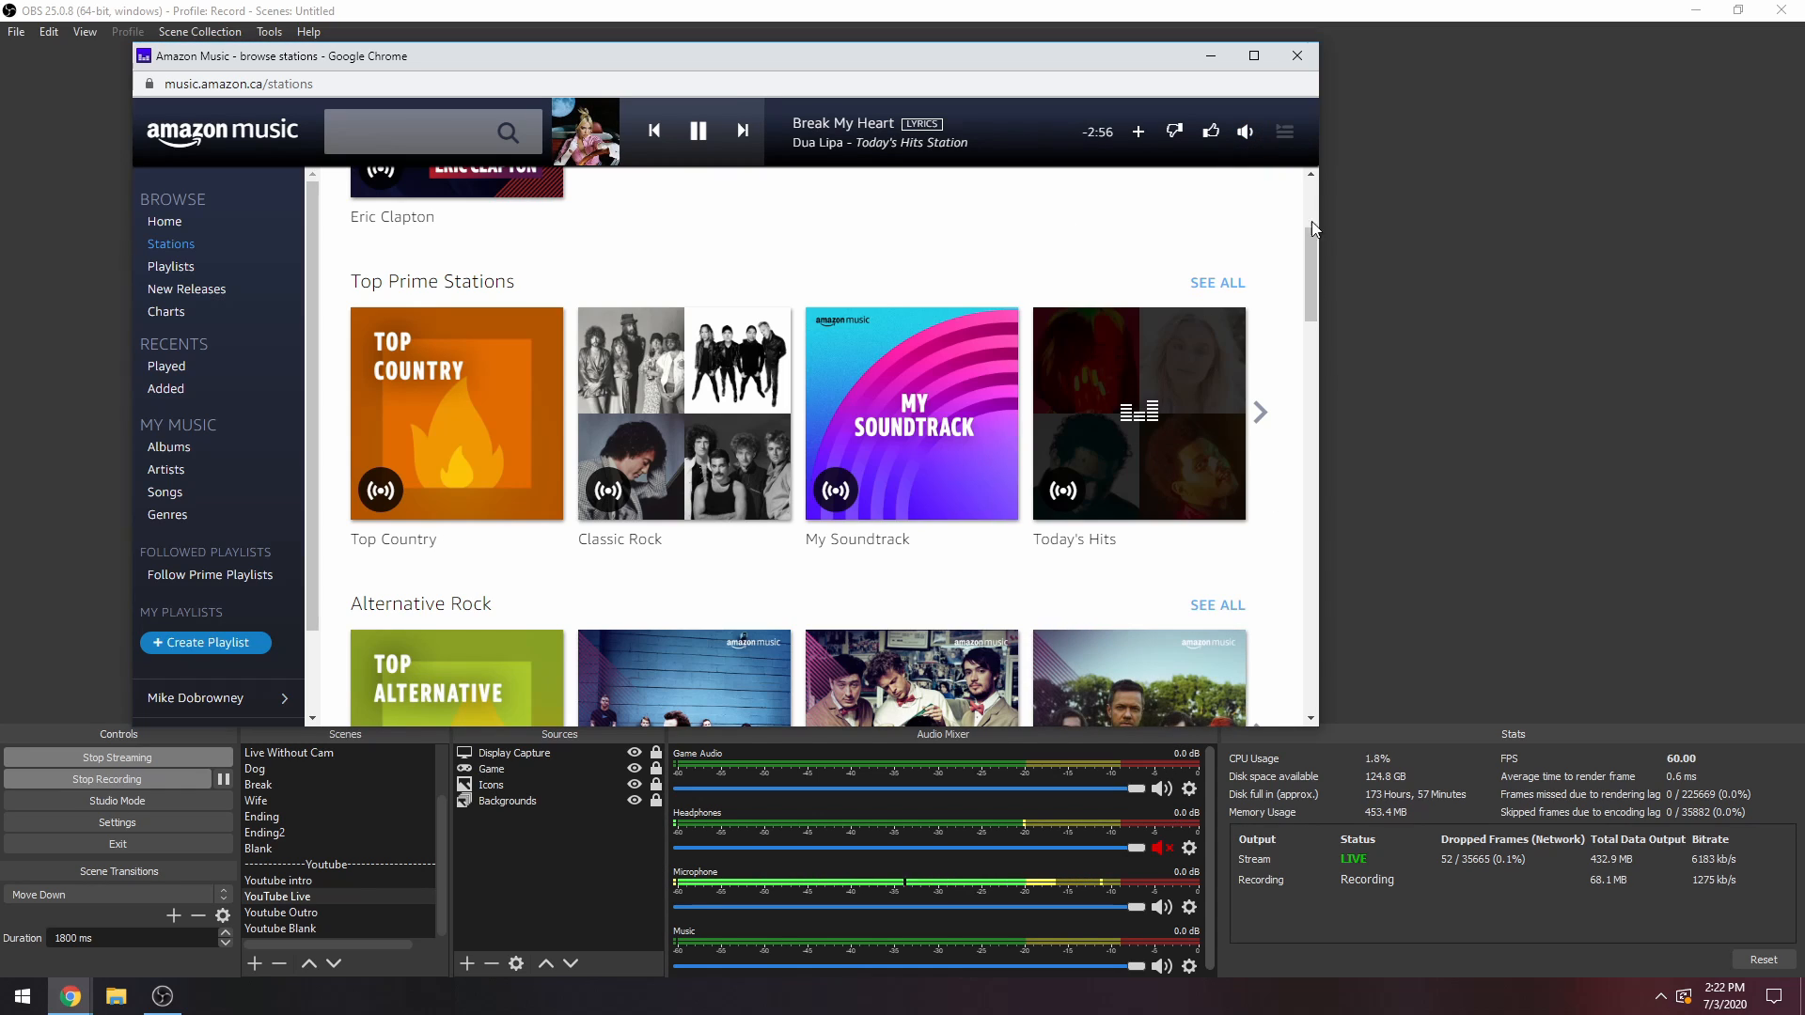
mouse_move(1248, 139)
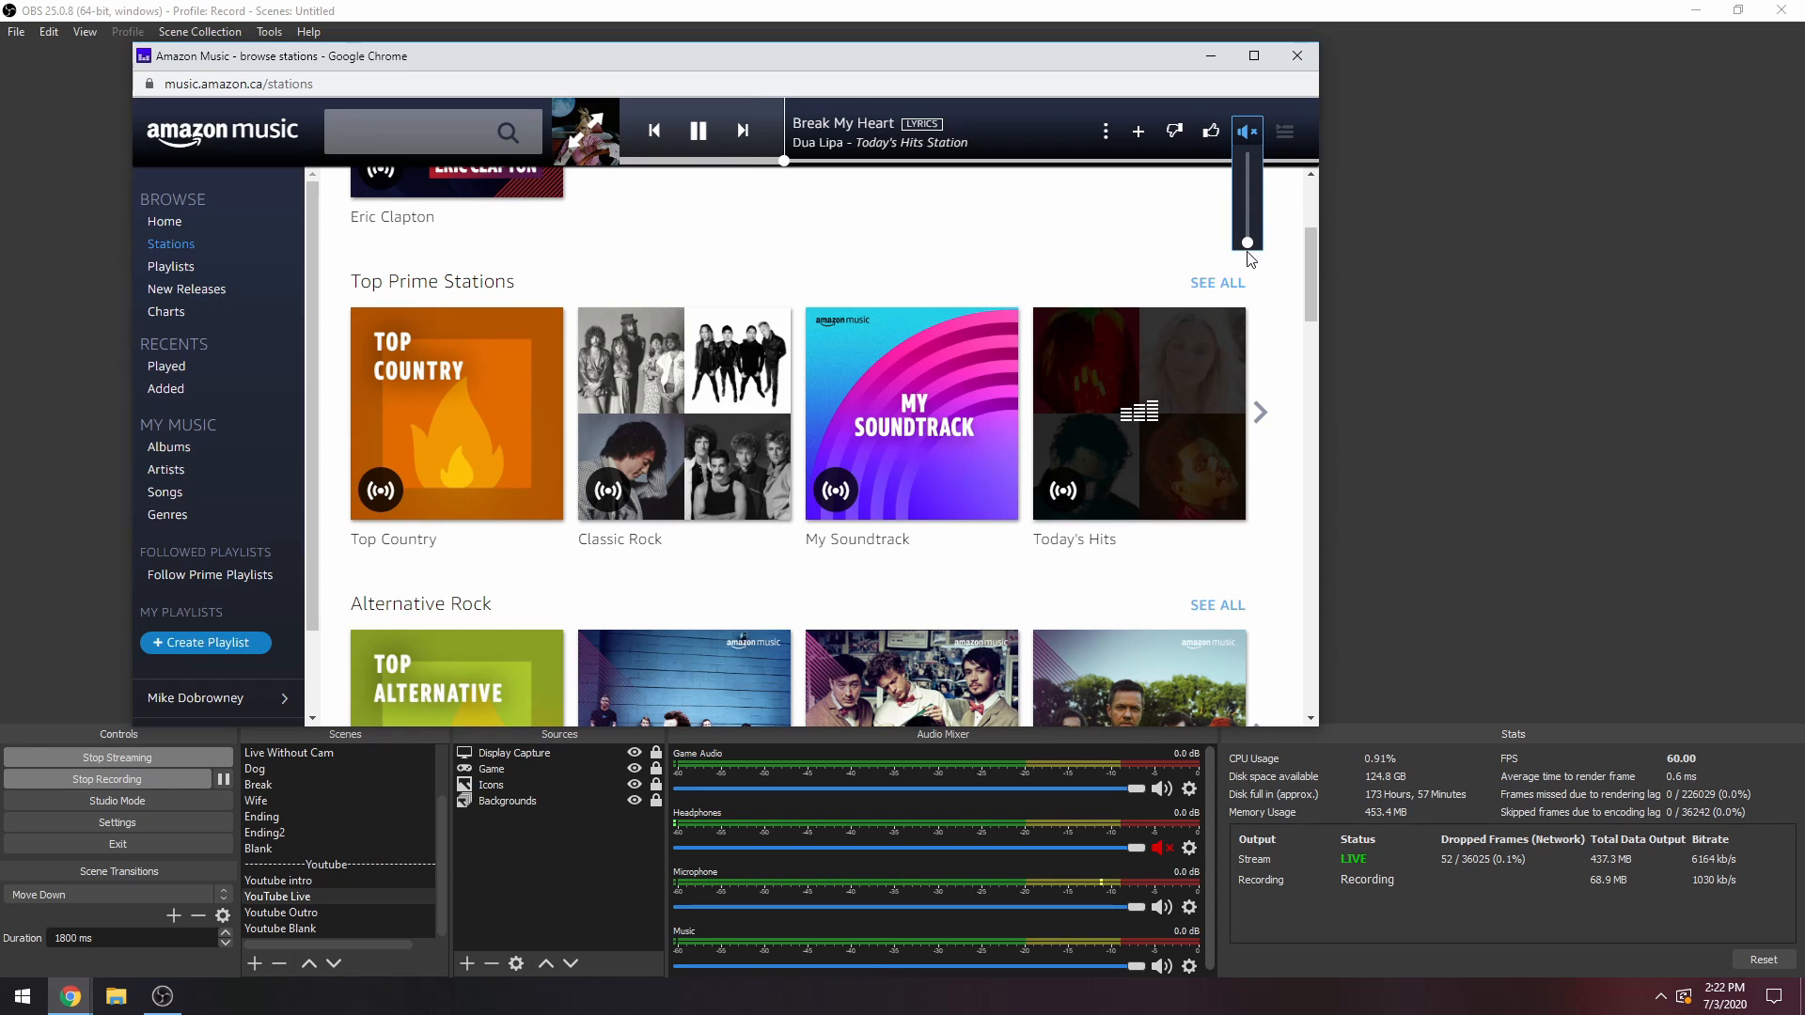
left_click(170, 1002)
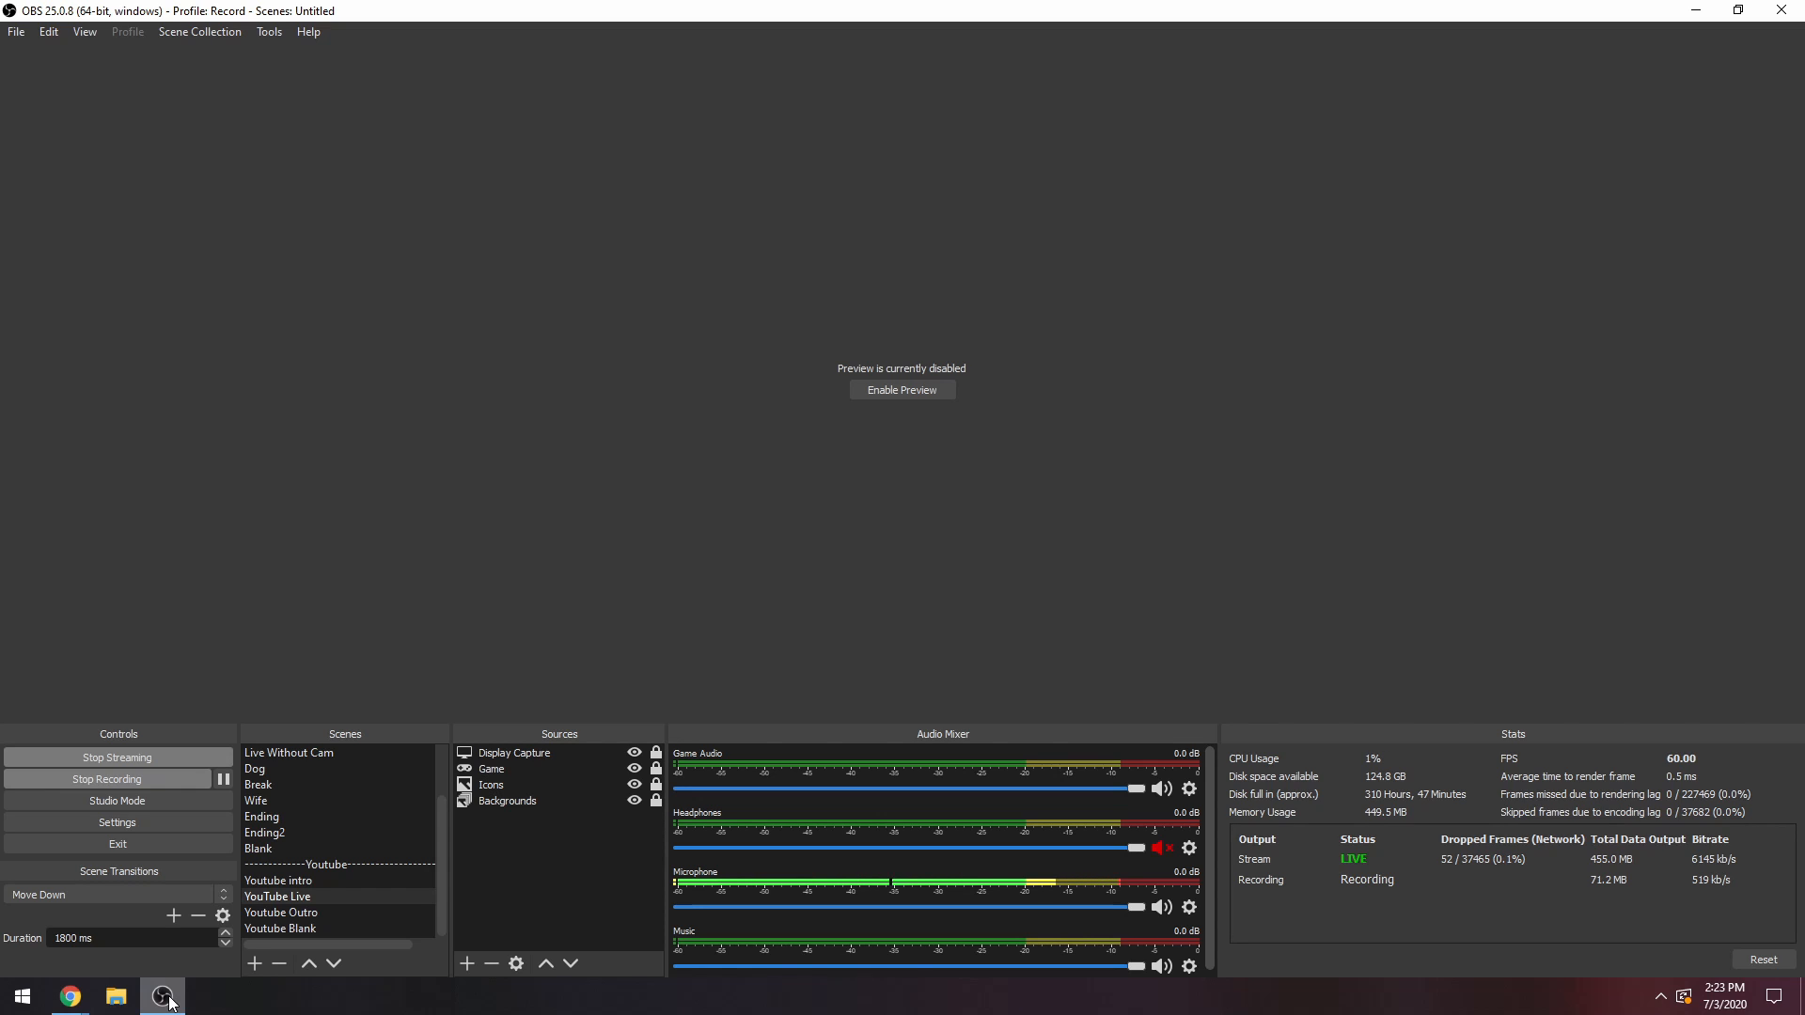
Open the Windows app volume and device preferences, check Google Chrome's output device, and return to OBS.
left_click(56, 1005)
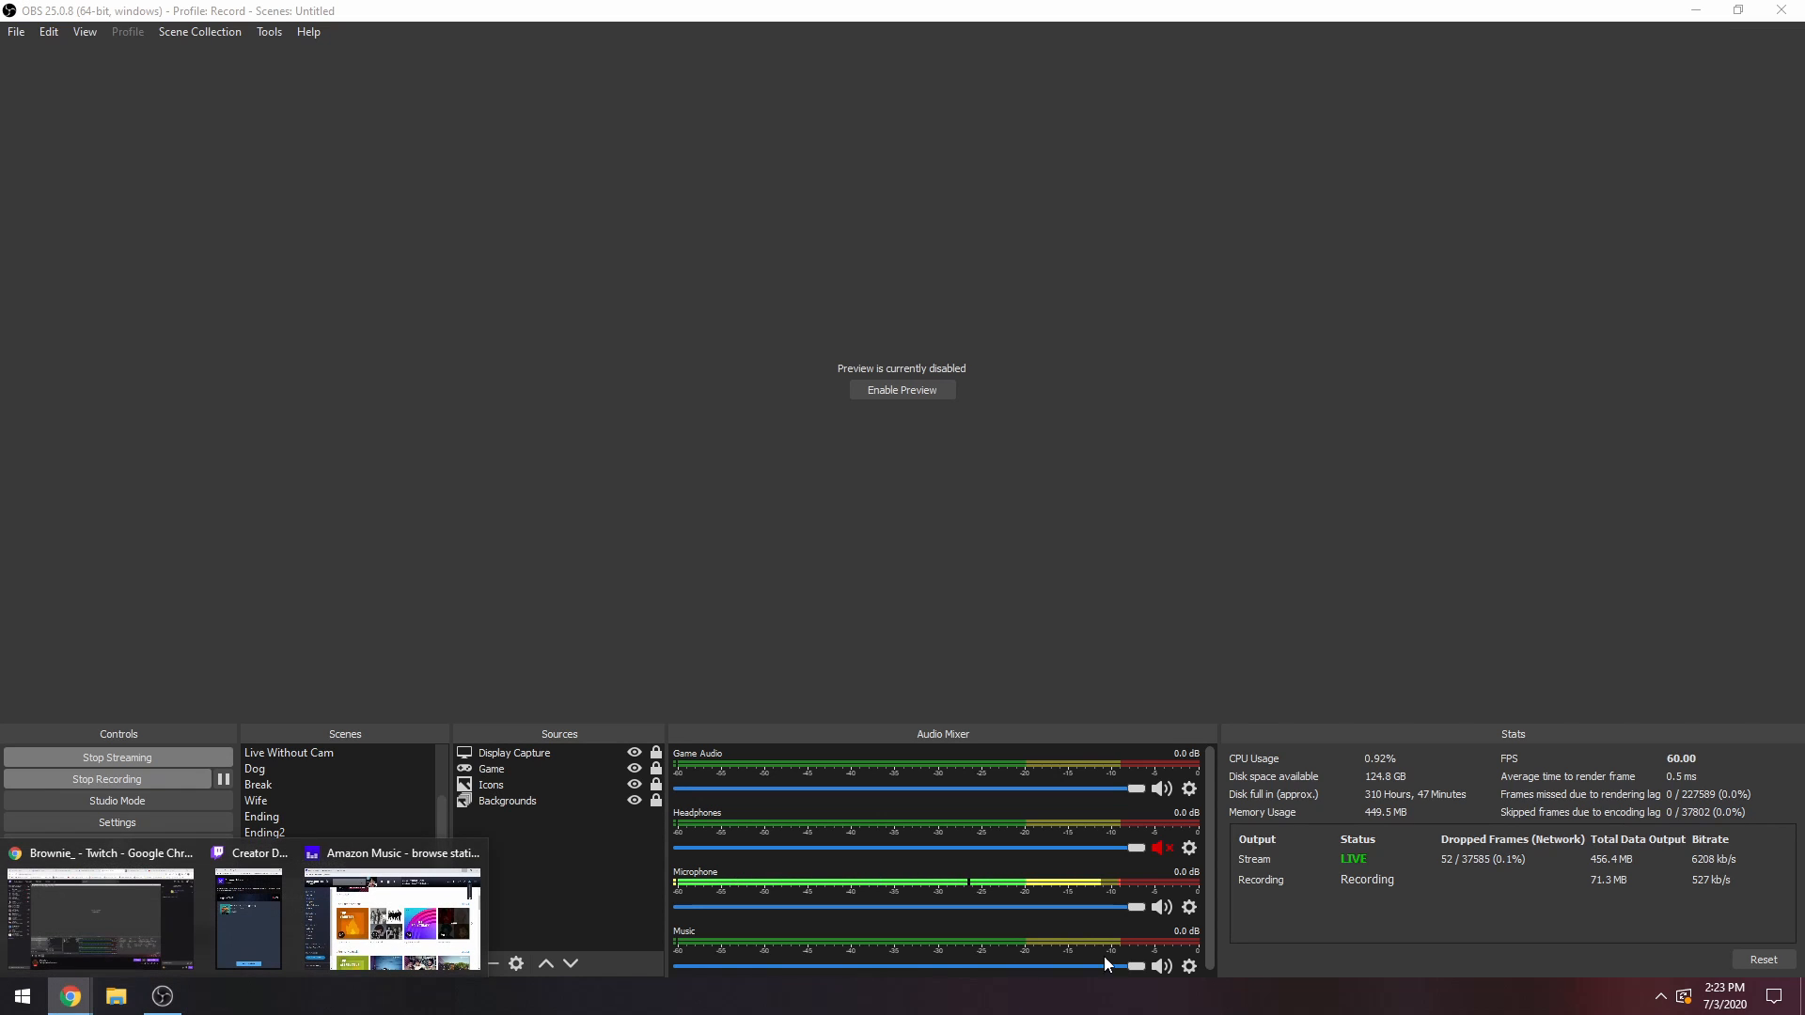
left_click(1672, 1003)
right_click(1713, 957)
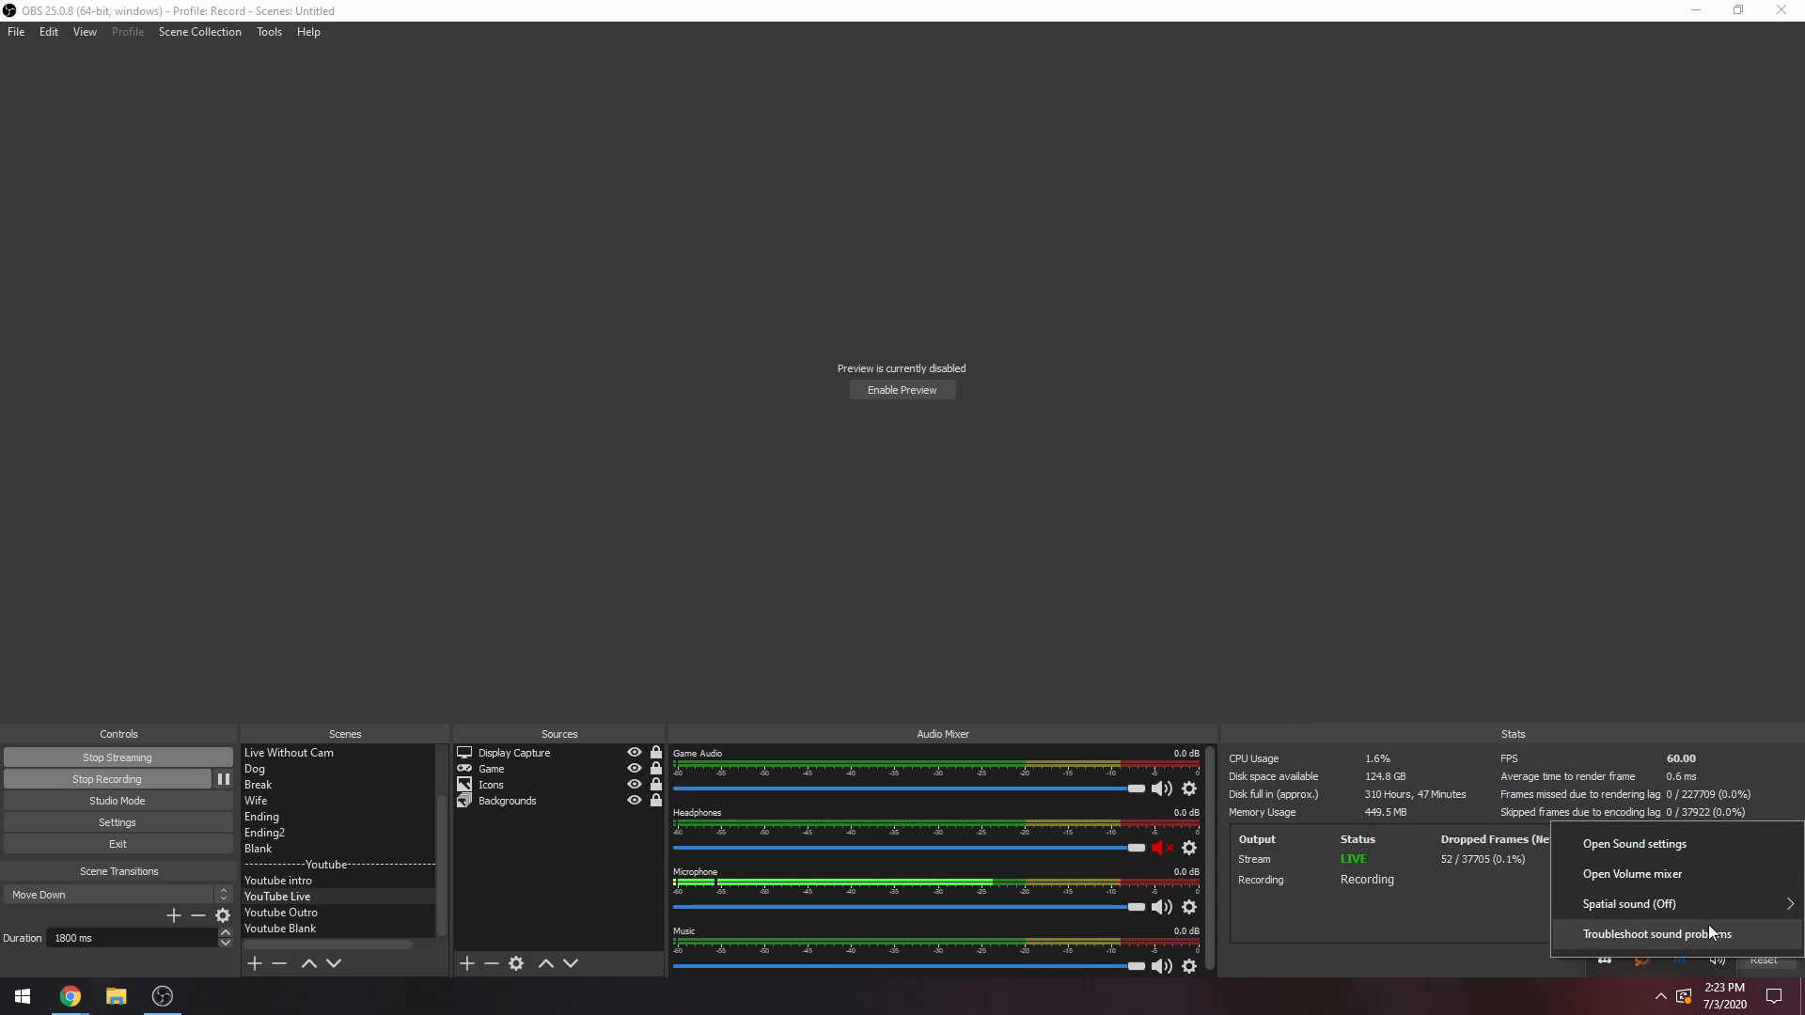
left_click(1662, 850)
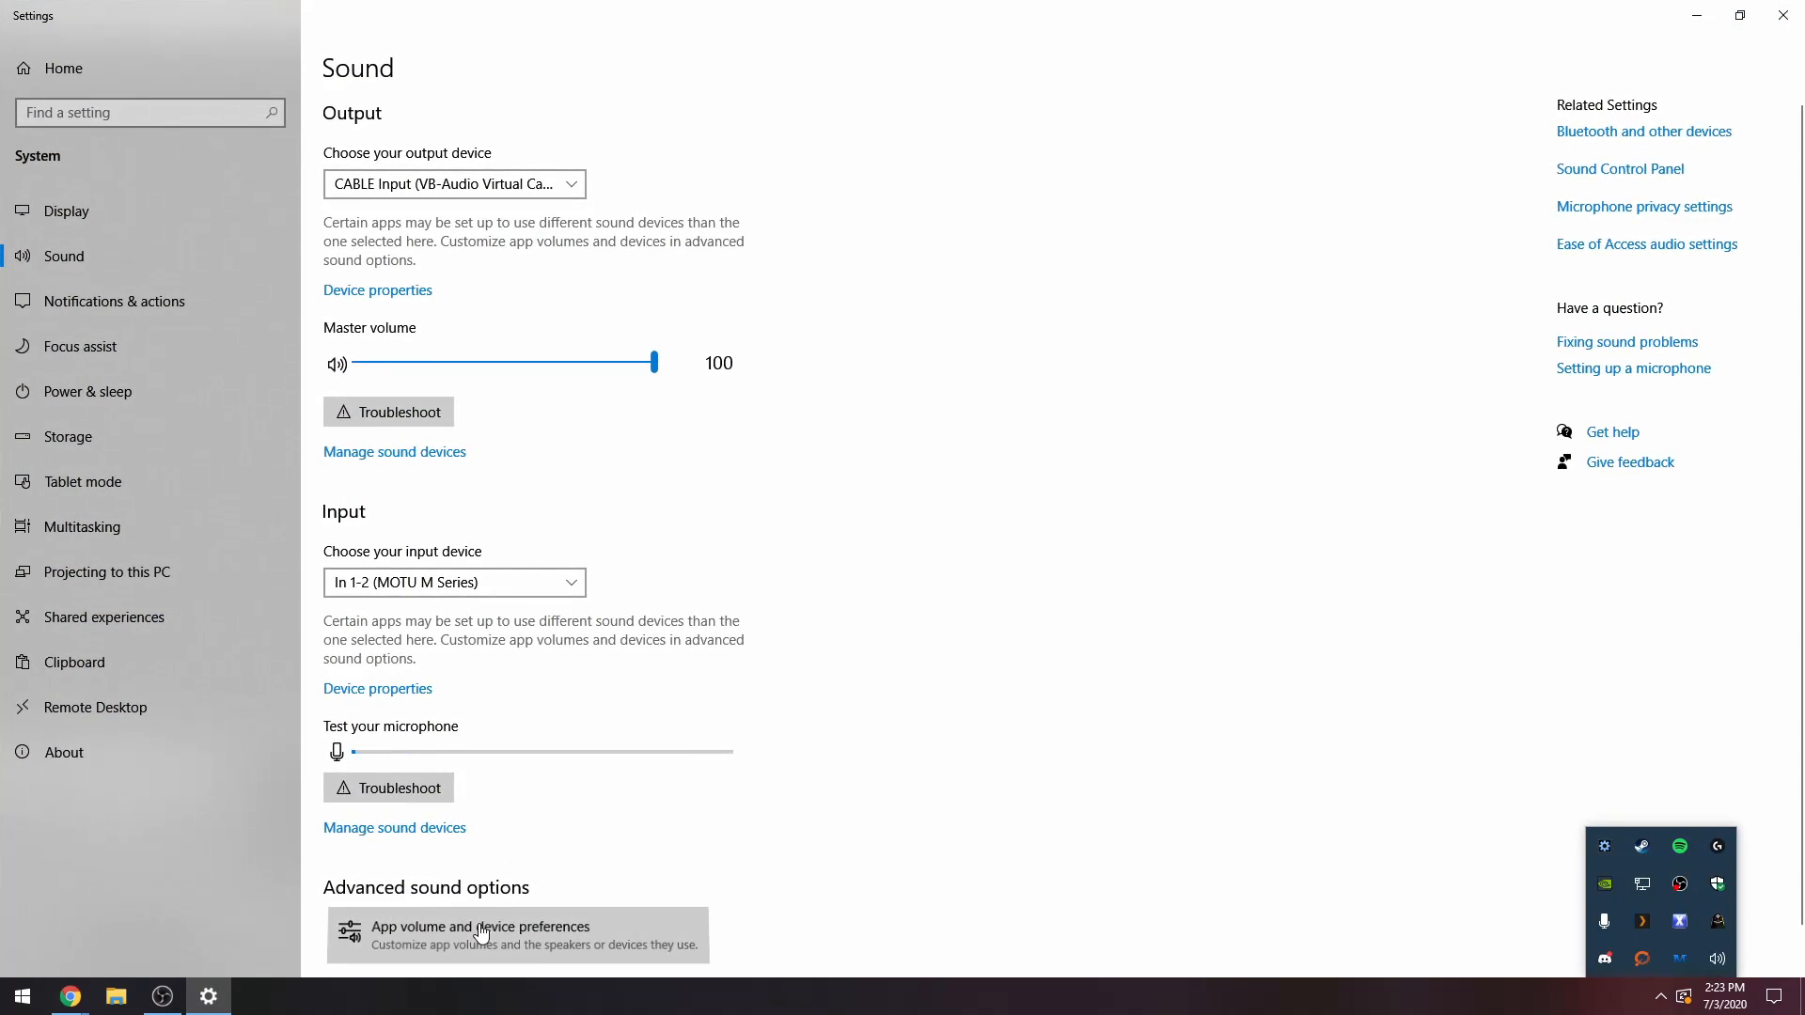
left_click(482, 931)
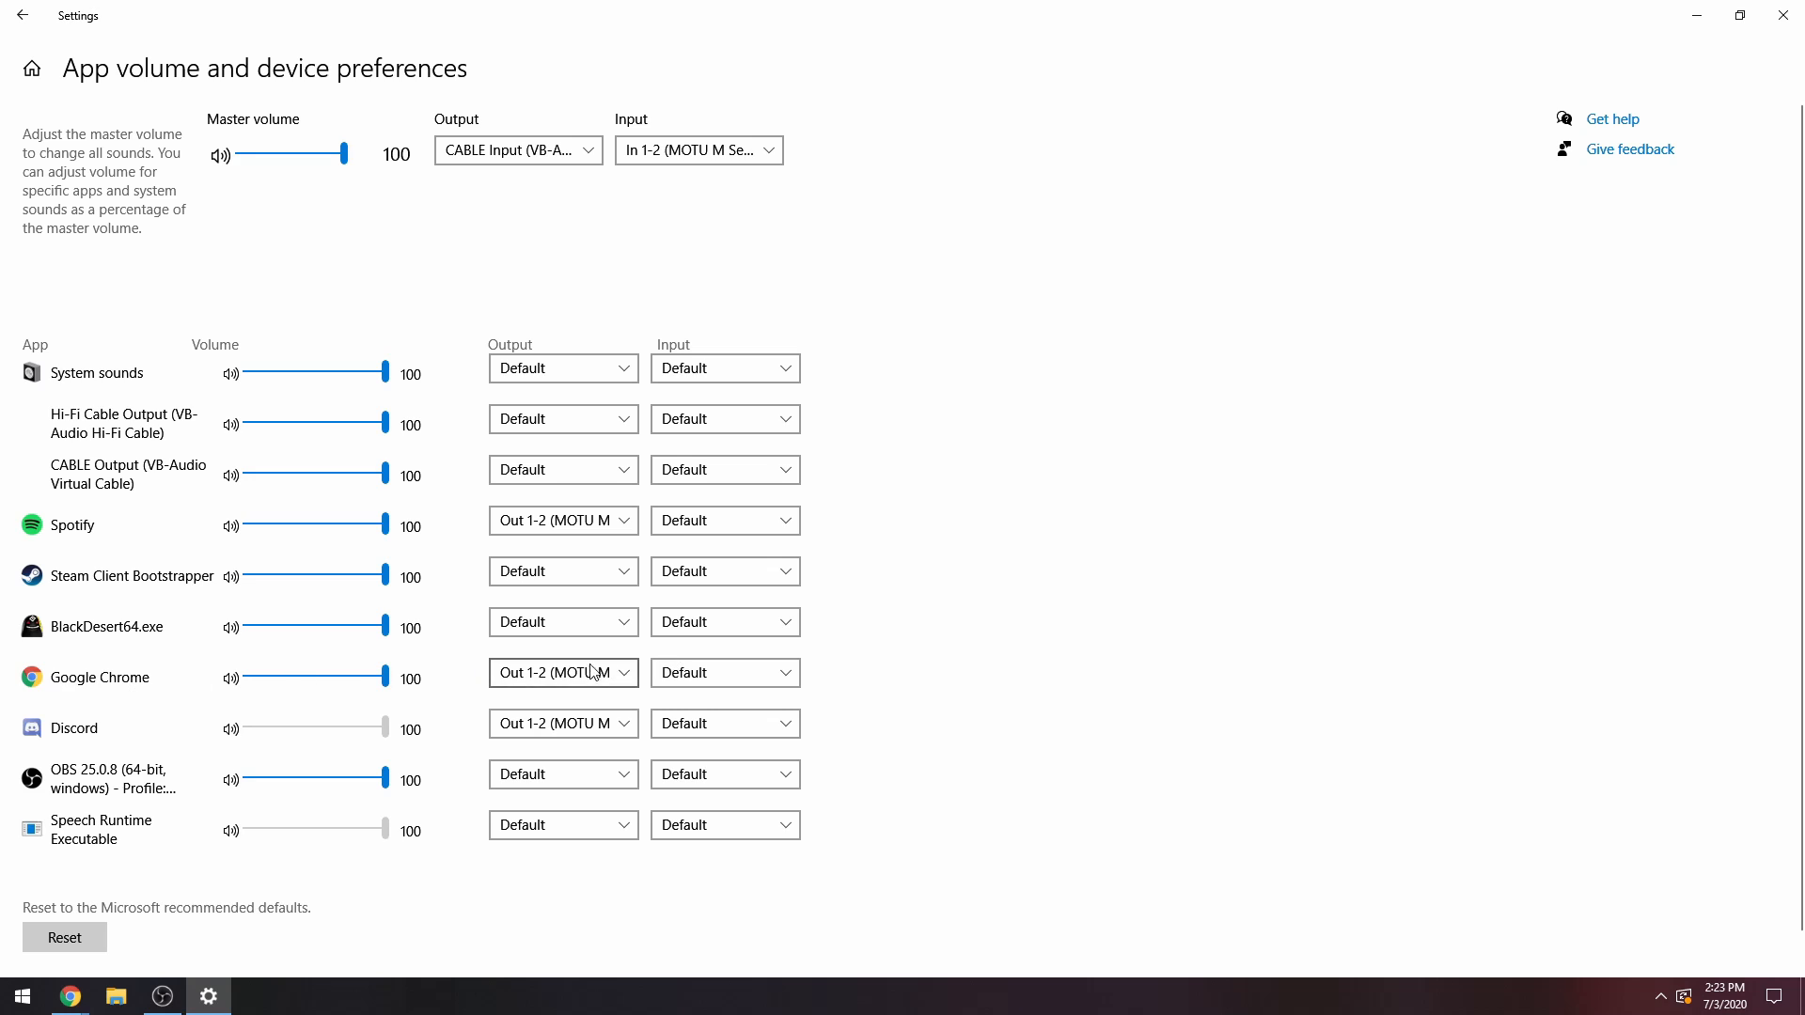
left_click(179, 1008)
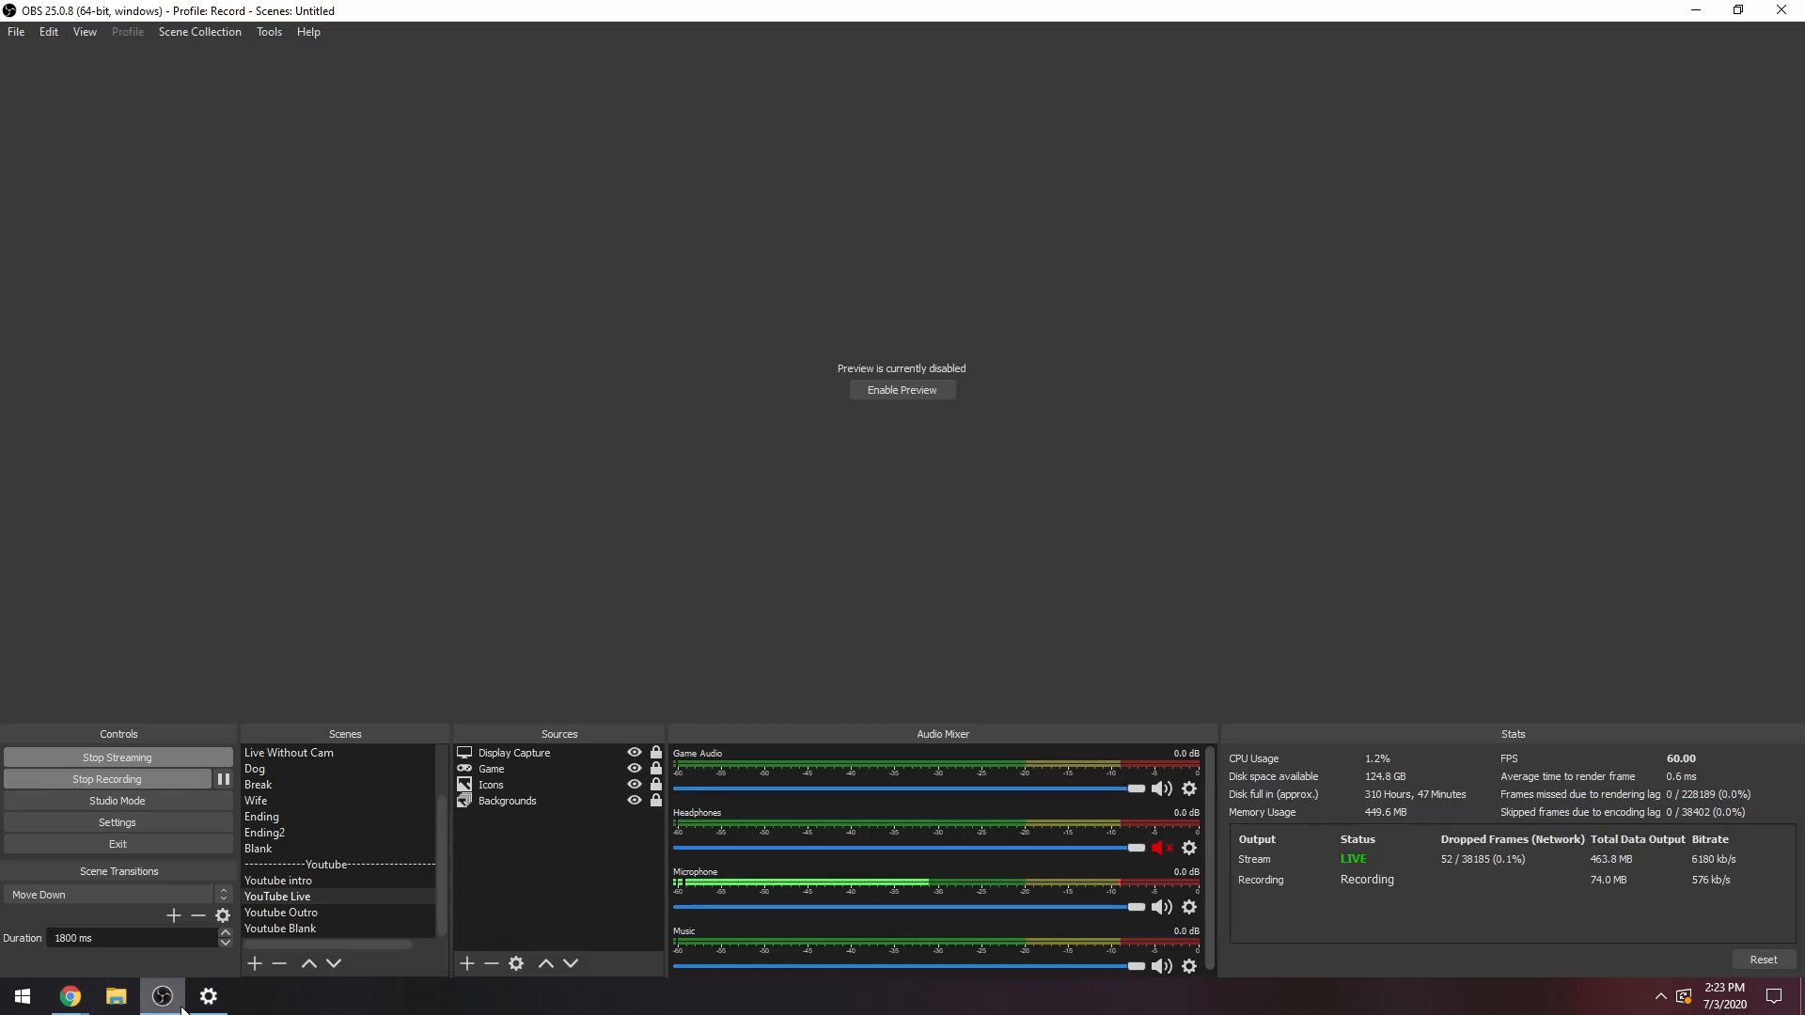
Switch to YouTube in Chrome, open the Subscriptions feed, and play the Black Desert video "[검은사막] 신규 캐릭터 '하사신' 전투 영상".
mouse_move(78, 1002)
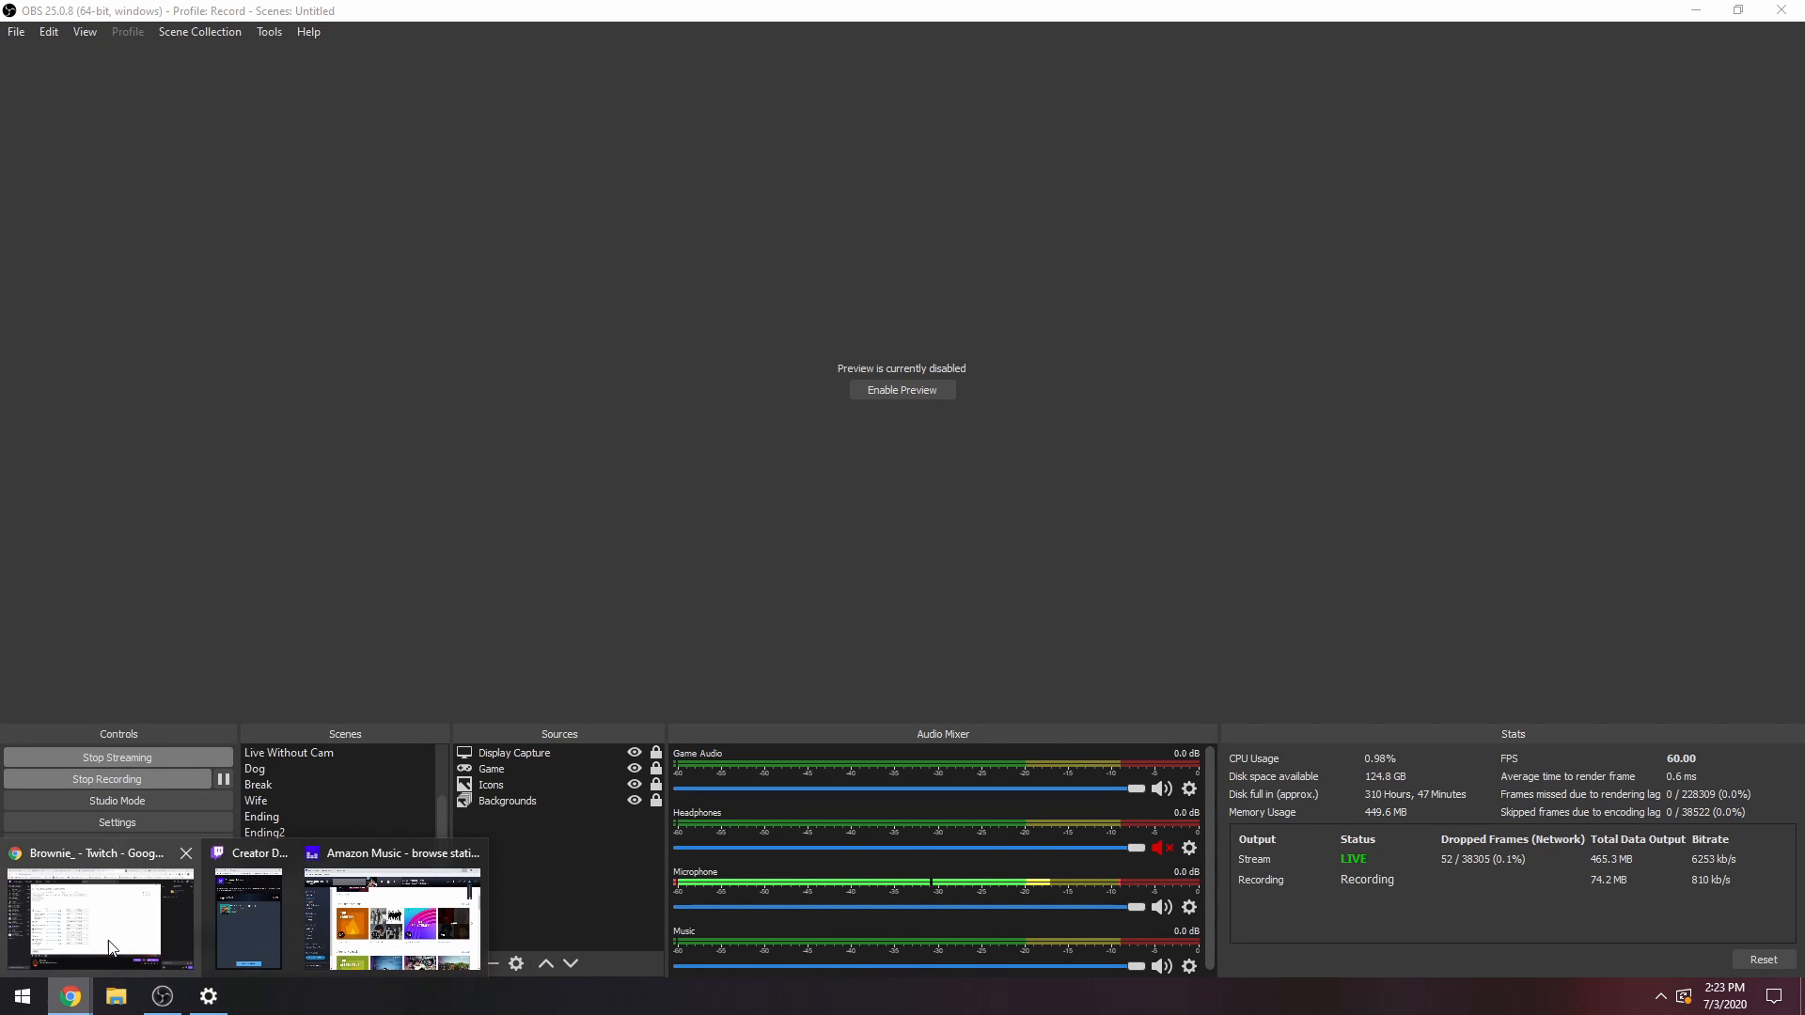
left_click(93, 886)
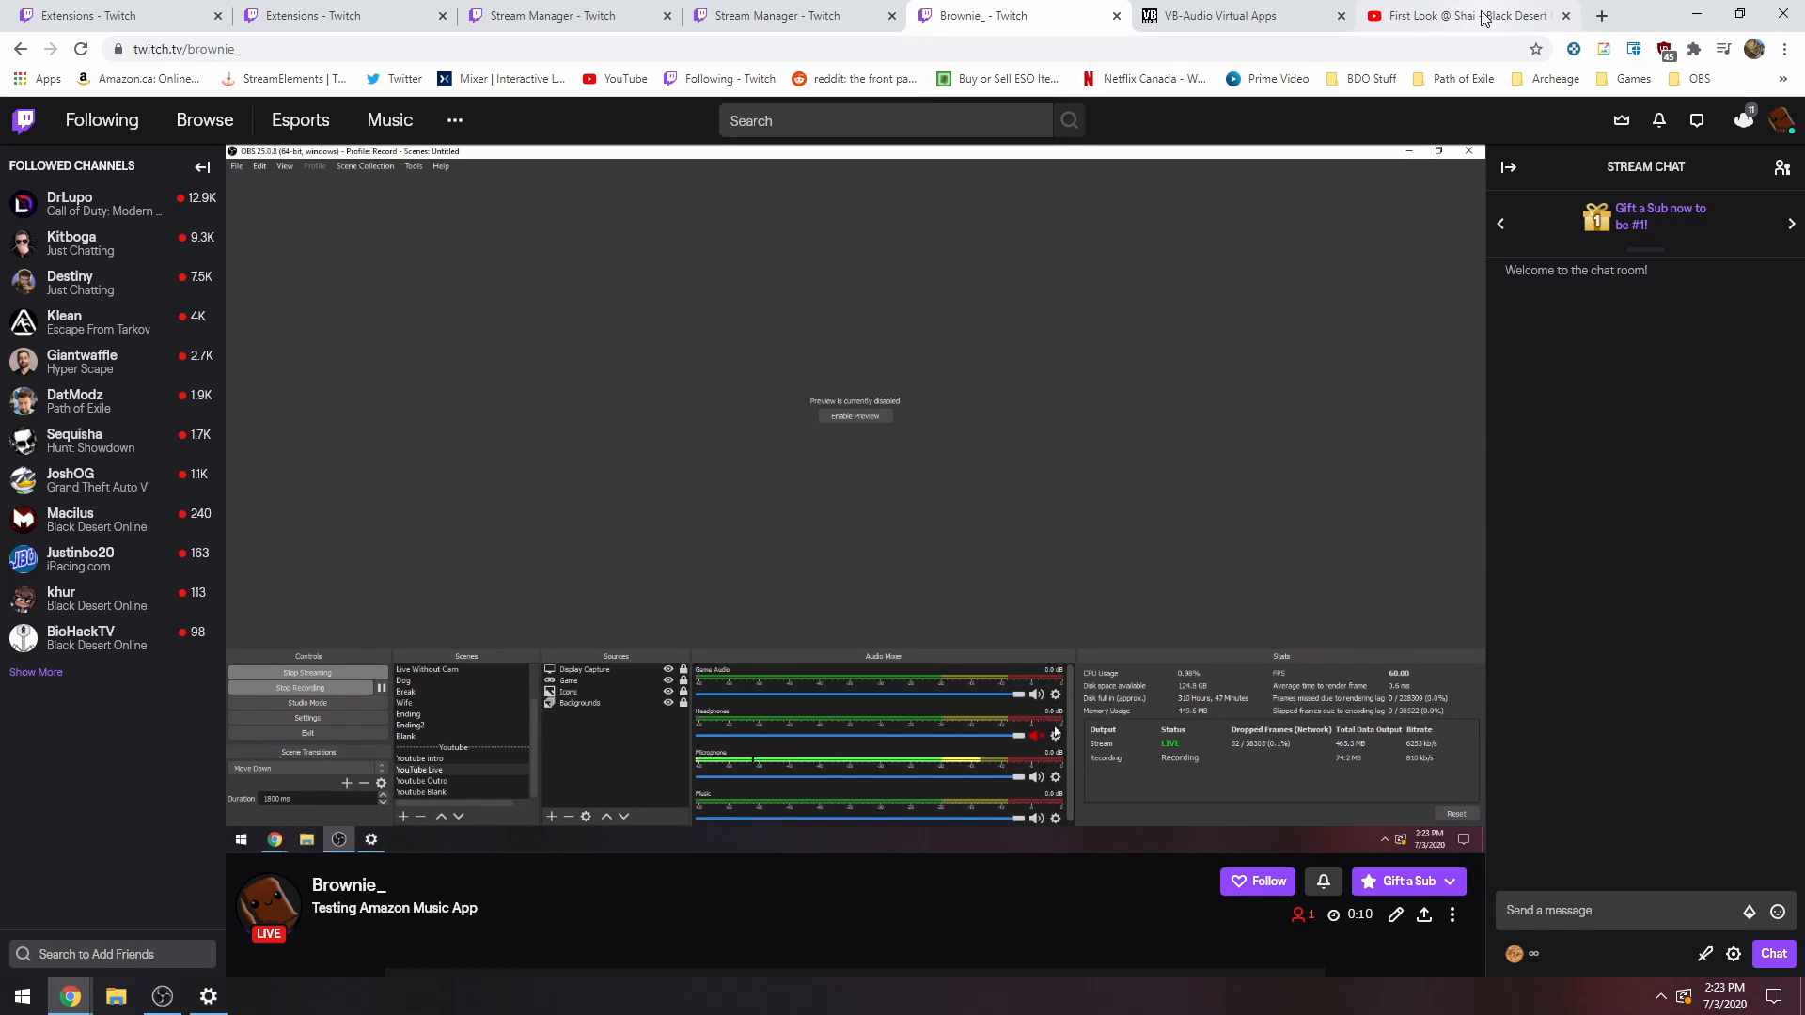
left_click(1484, 17)
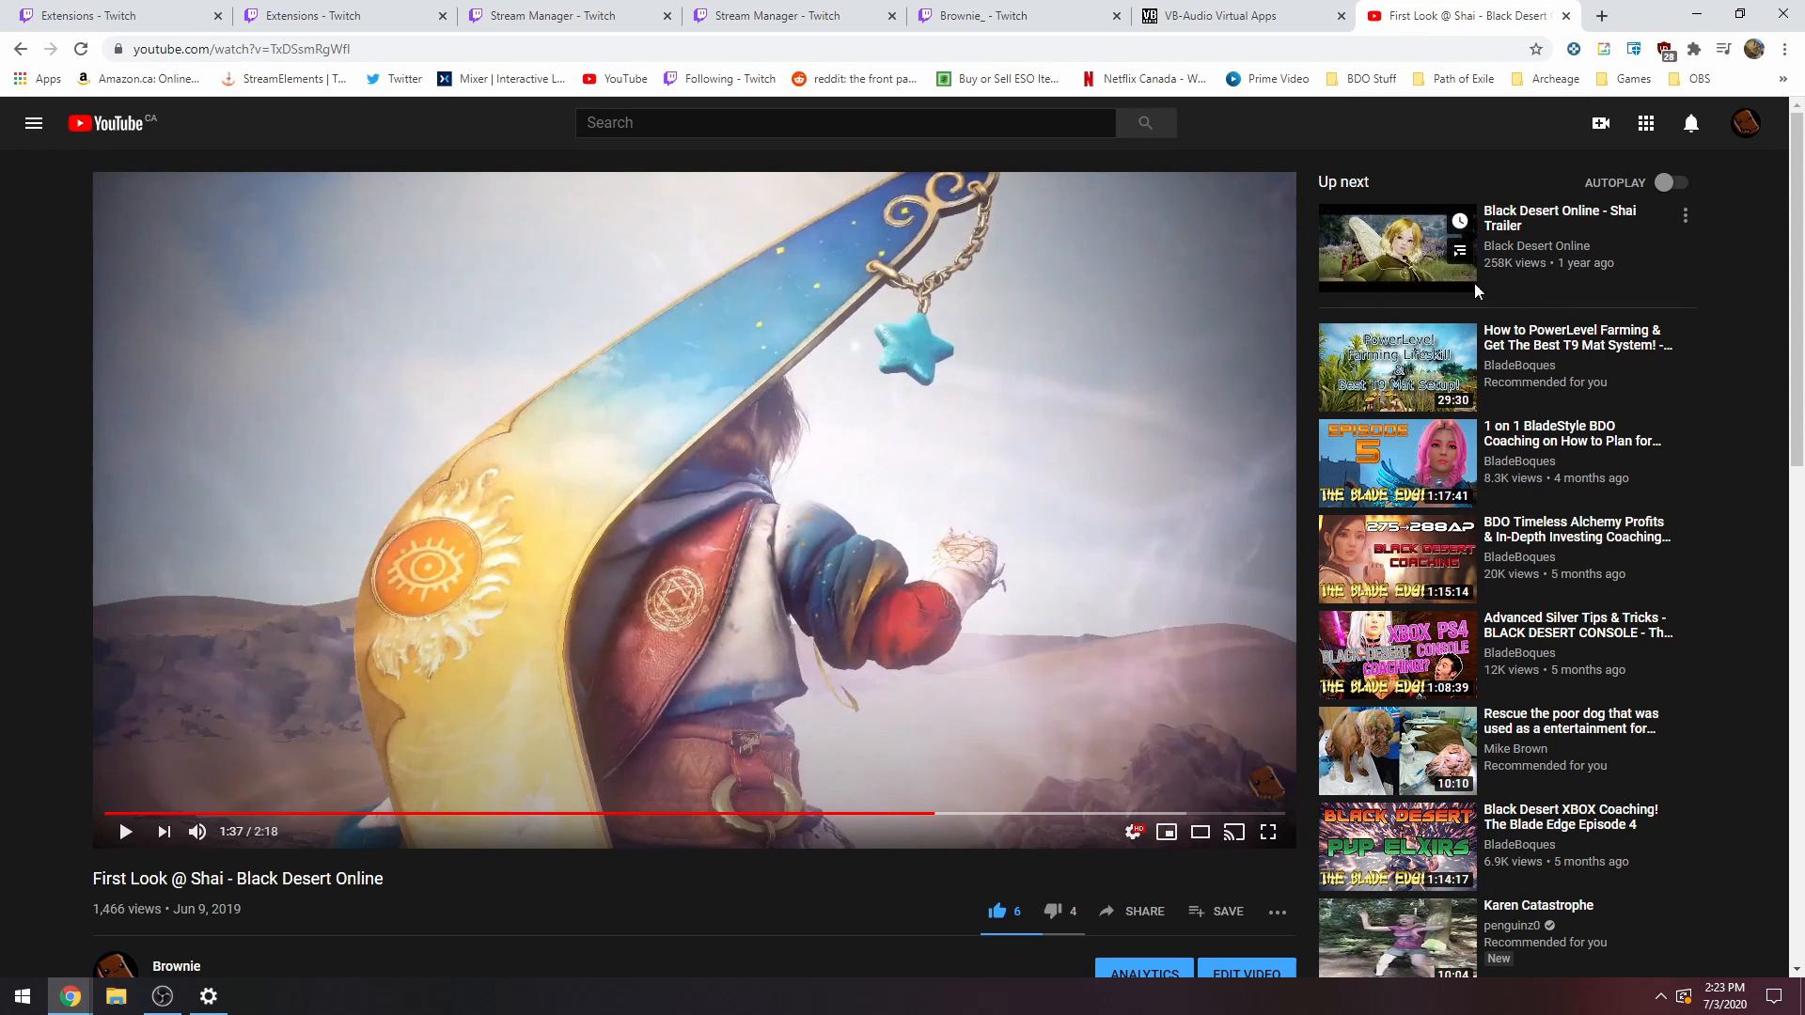
left_click(19, 50)
left_click(93, 217)
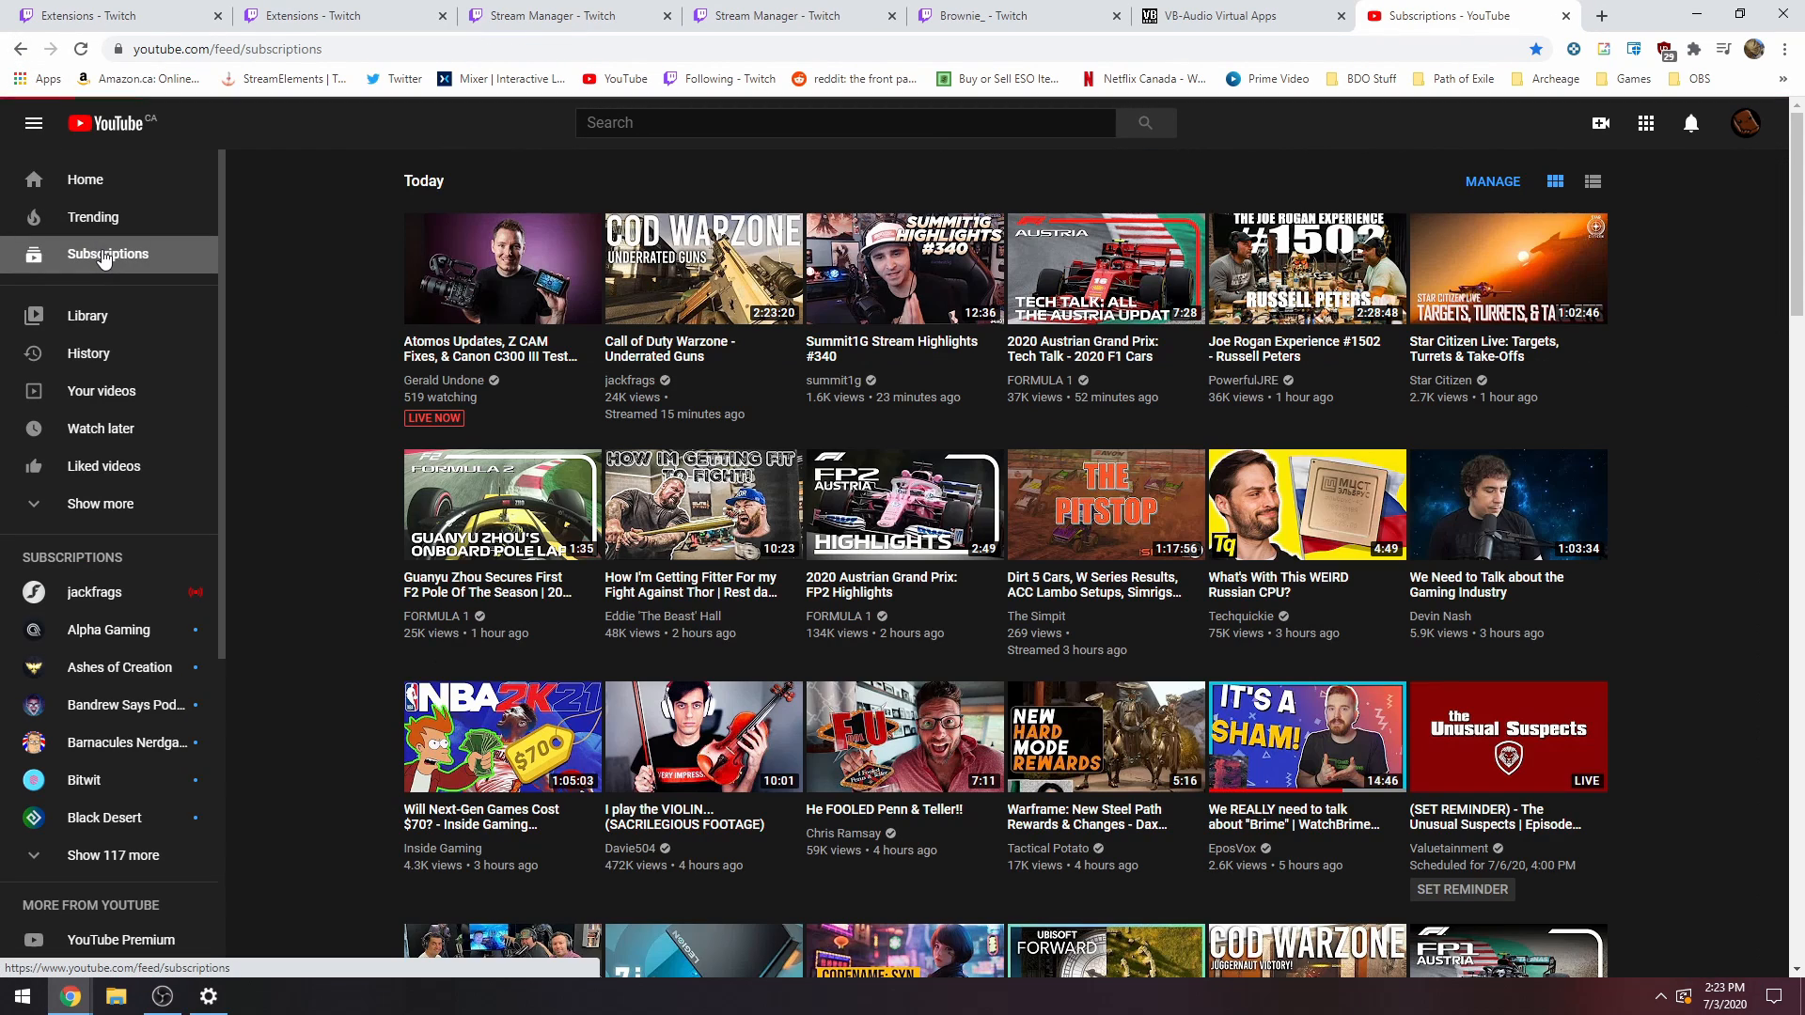
scroll(344, 487, "down", 3)
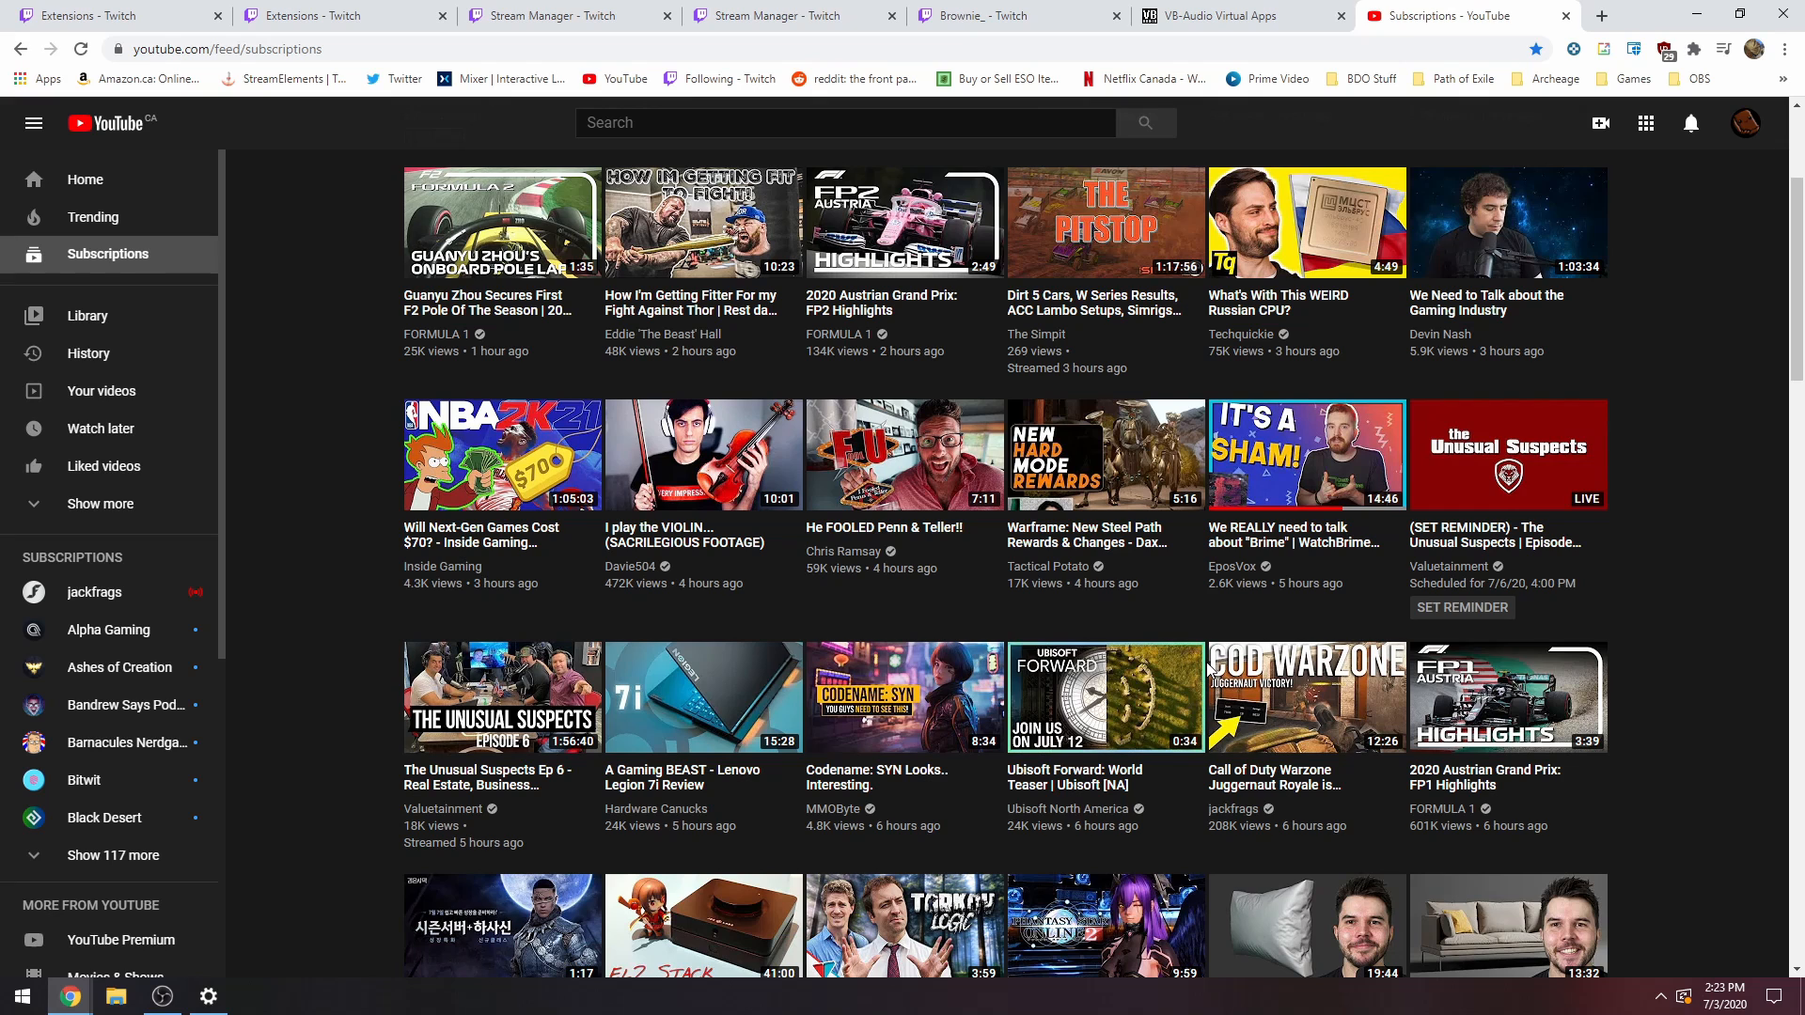
scroll(578, 714, "down", 3)
left_click(578, 714)
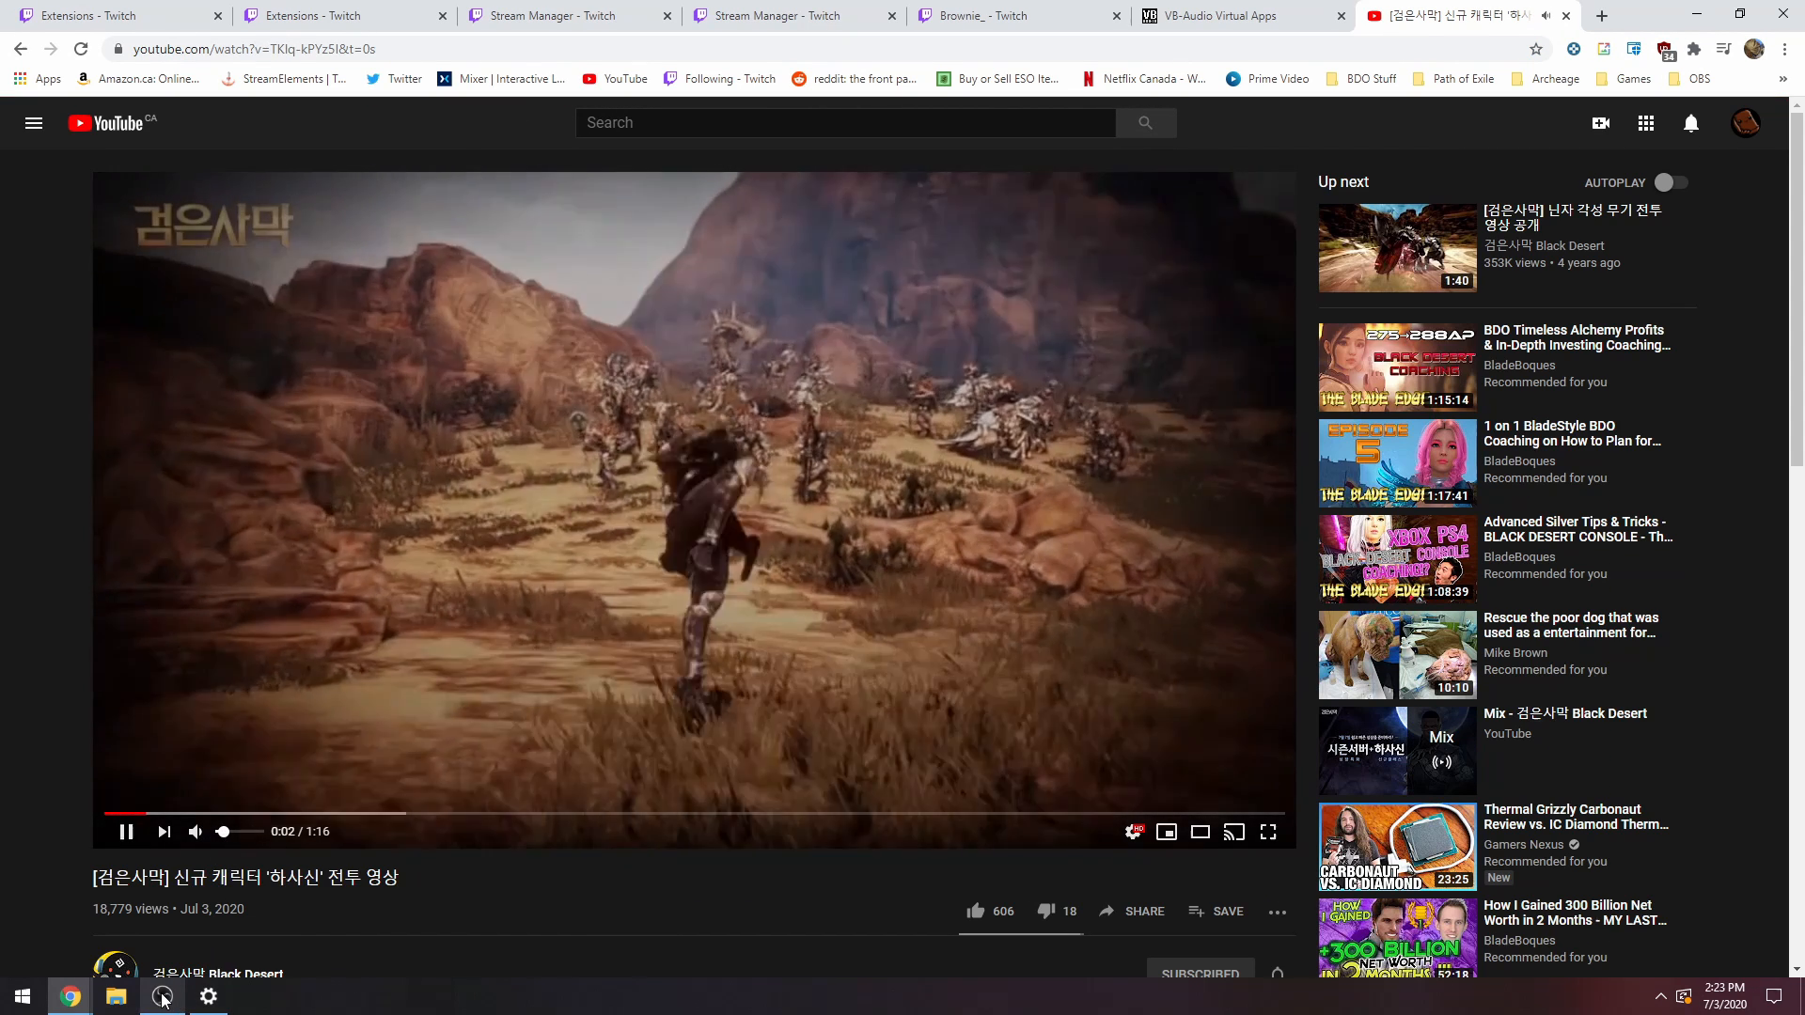
Alternate between OBS and the playing YouTube video to compare the video's sound with the audio mixer levels.
left_click(163, 997)
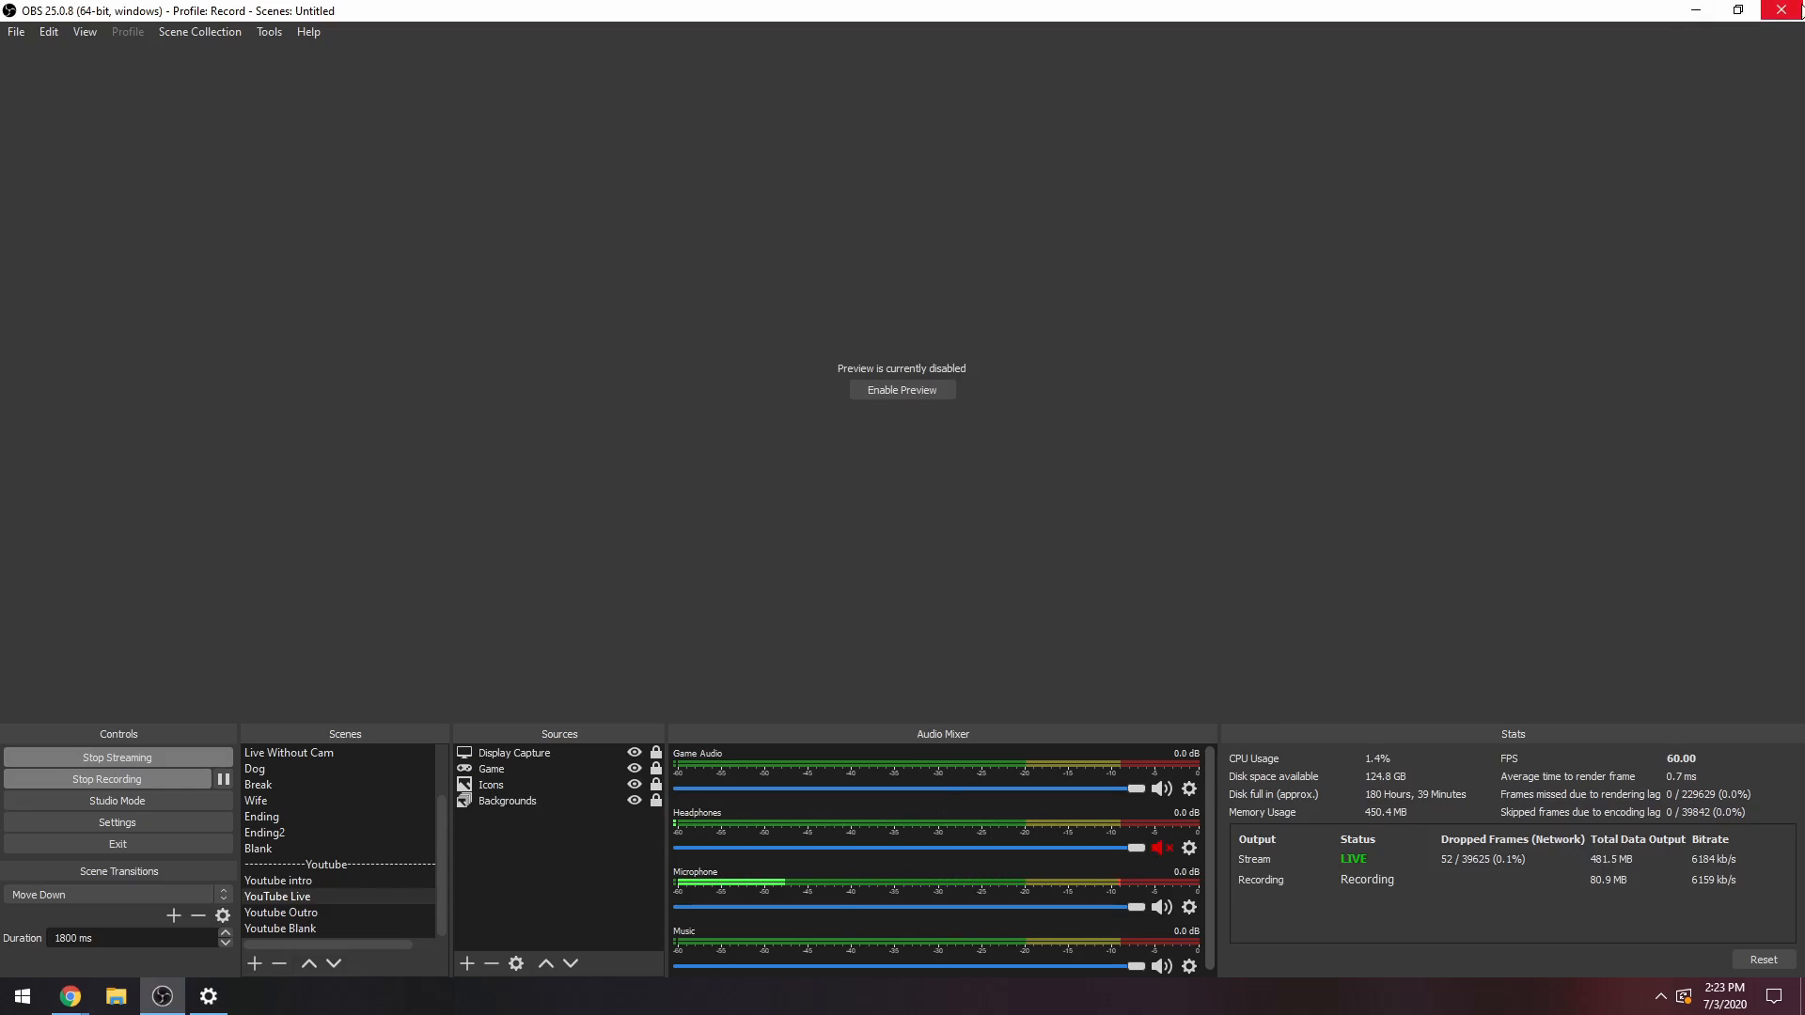
left_click(1696, 11)
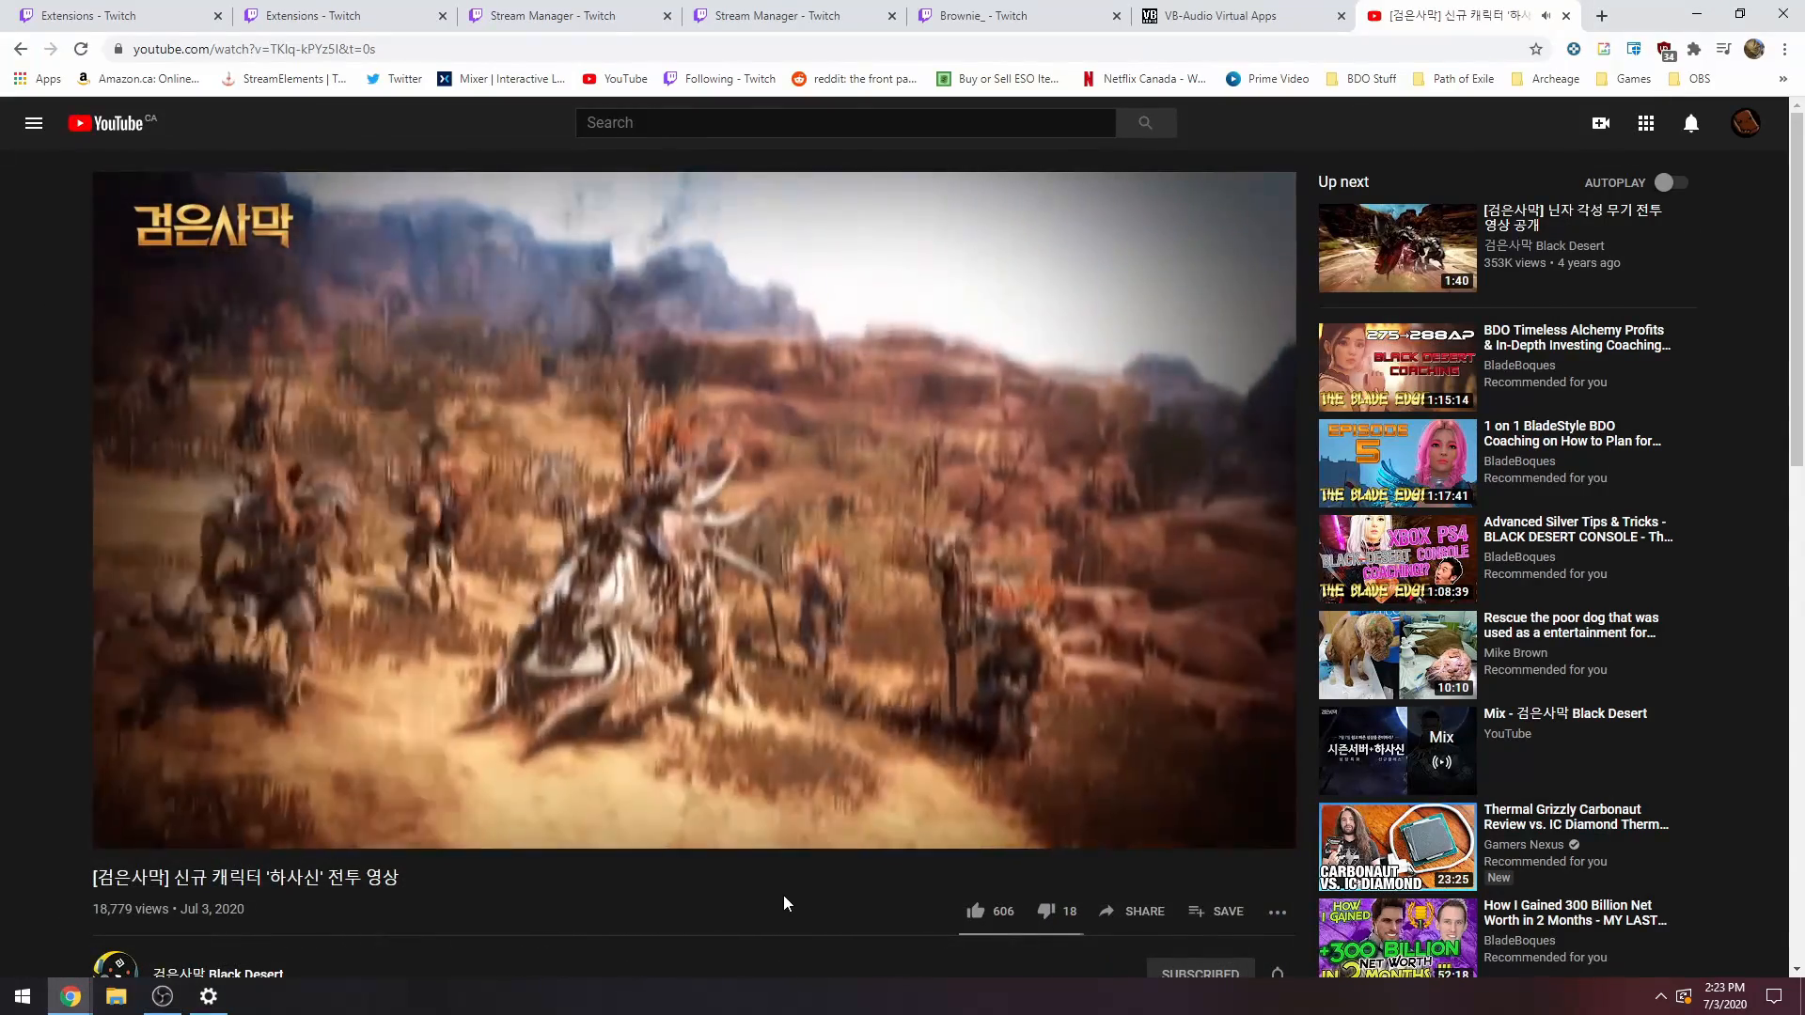
scroll(785, 901, "down", 10)
scroll(794, 828, "up", 10)
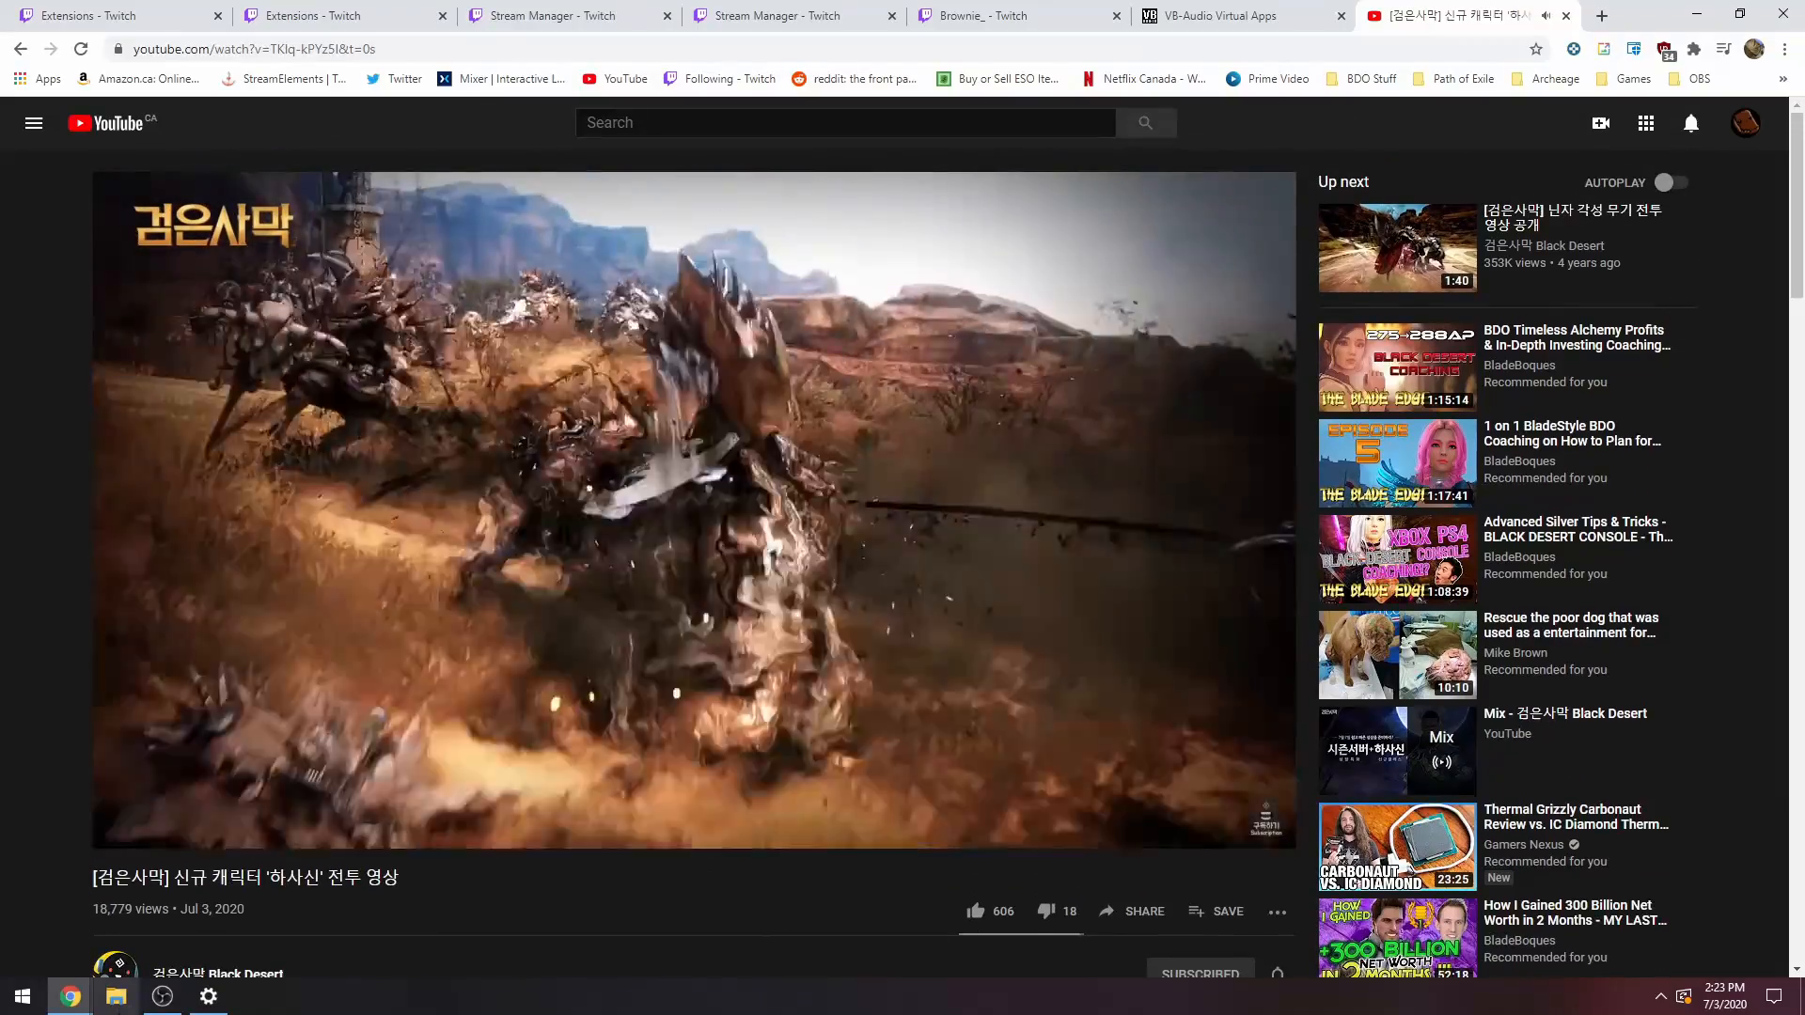
left_click(162, 996)
left_click(163, 997)
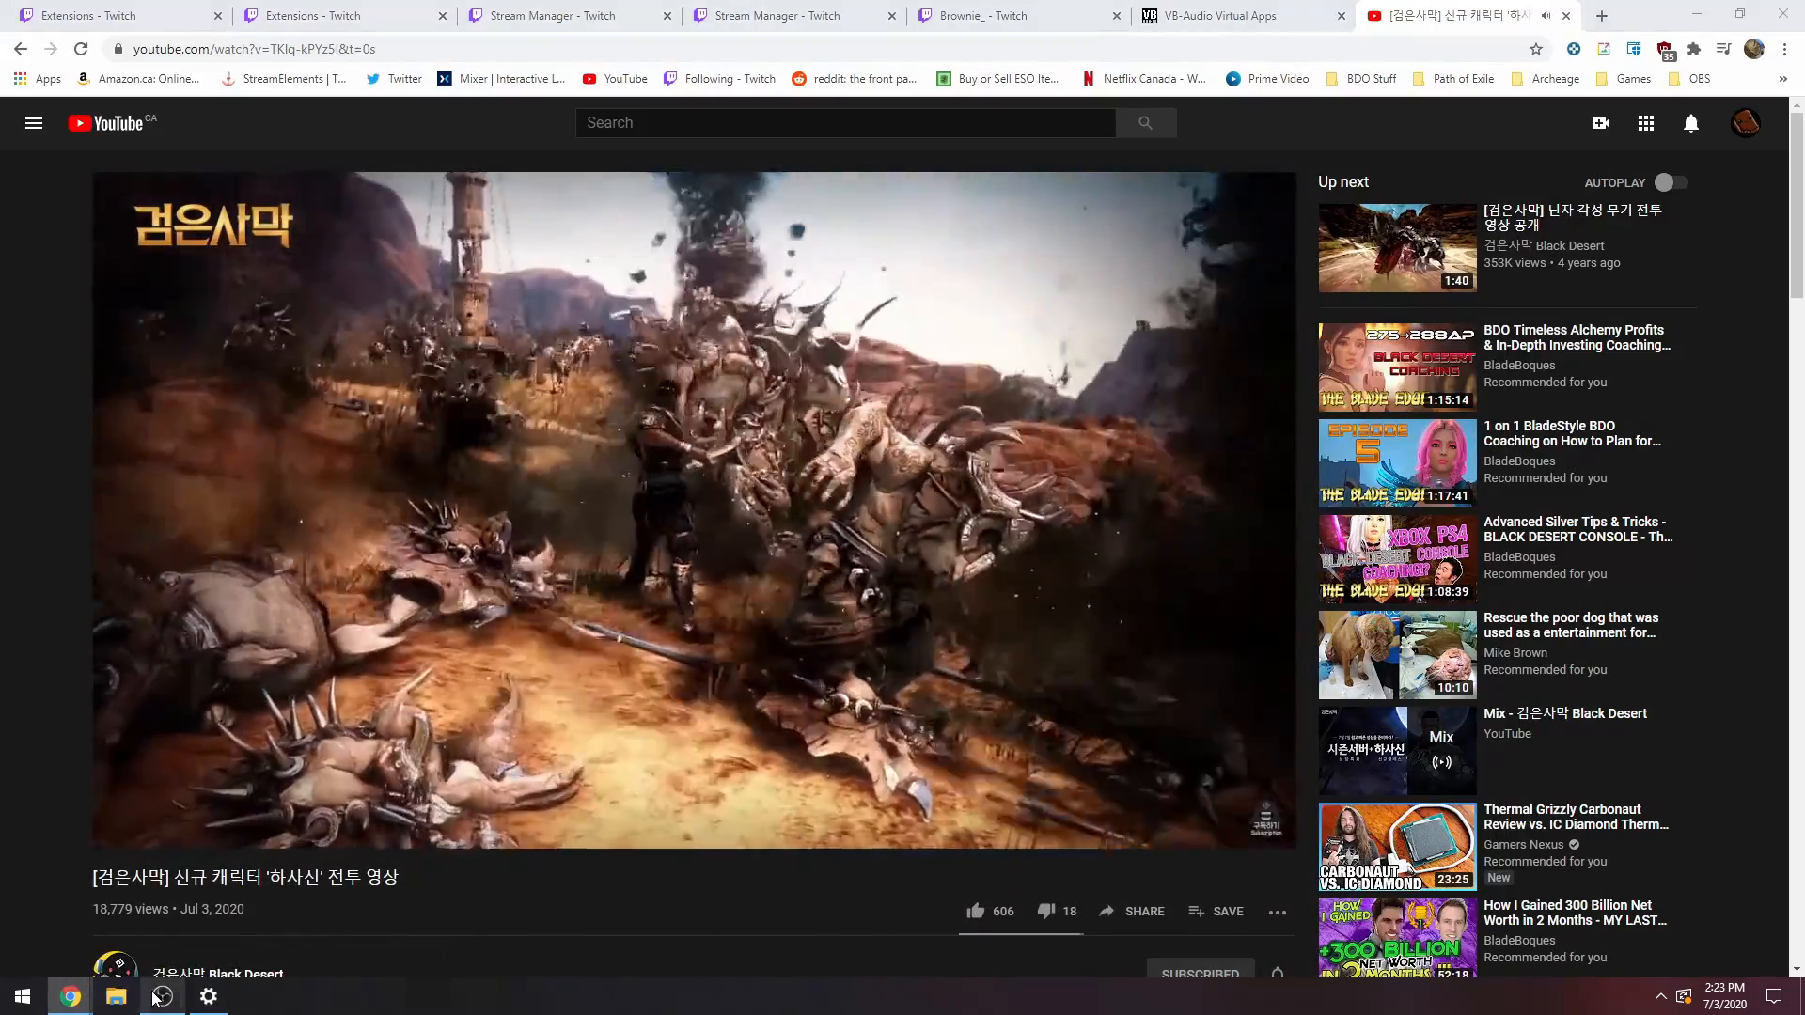
left_click(163, 996)
left_click(163, 996)
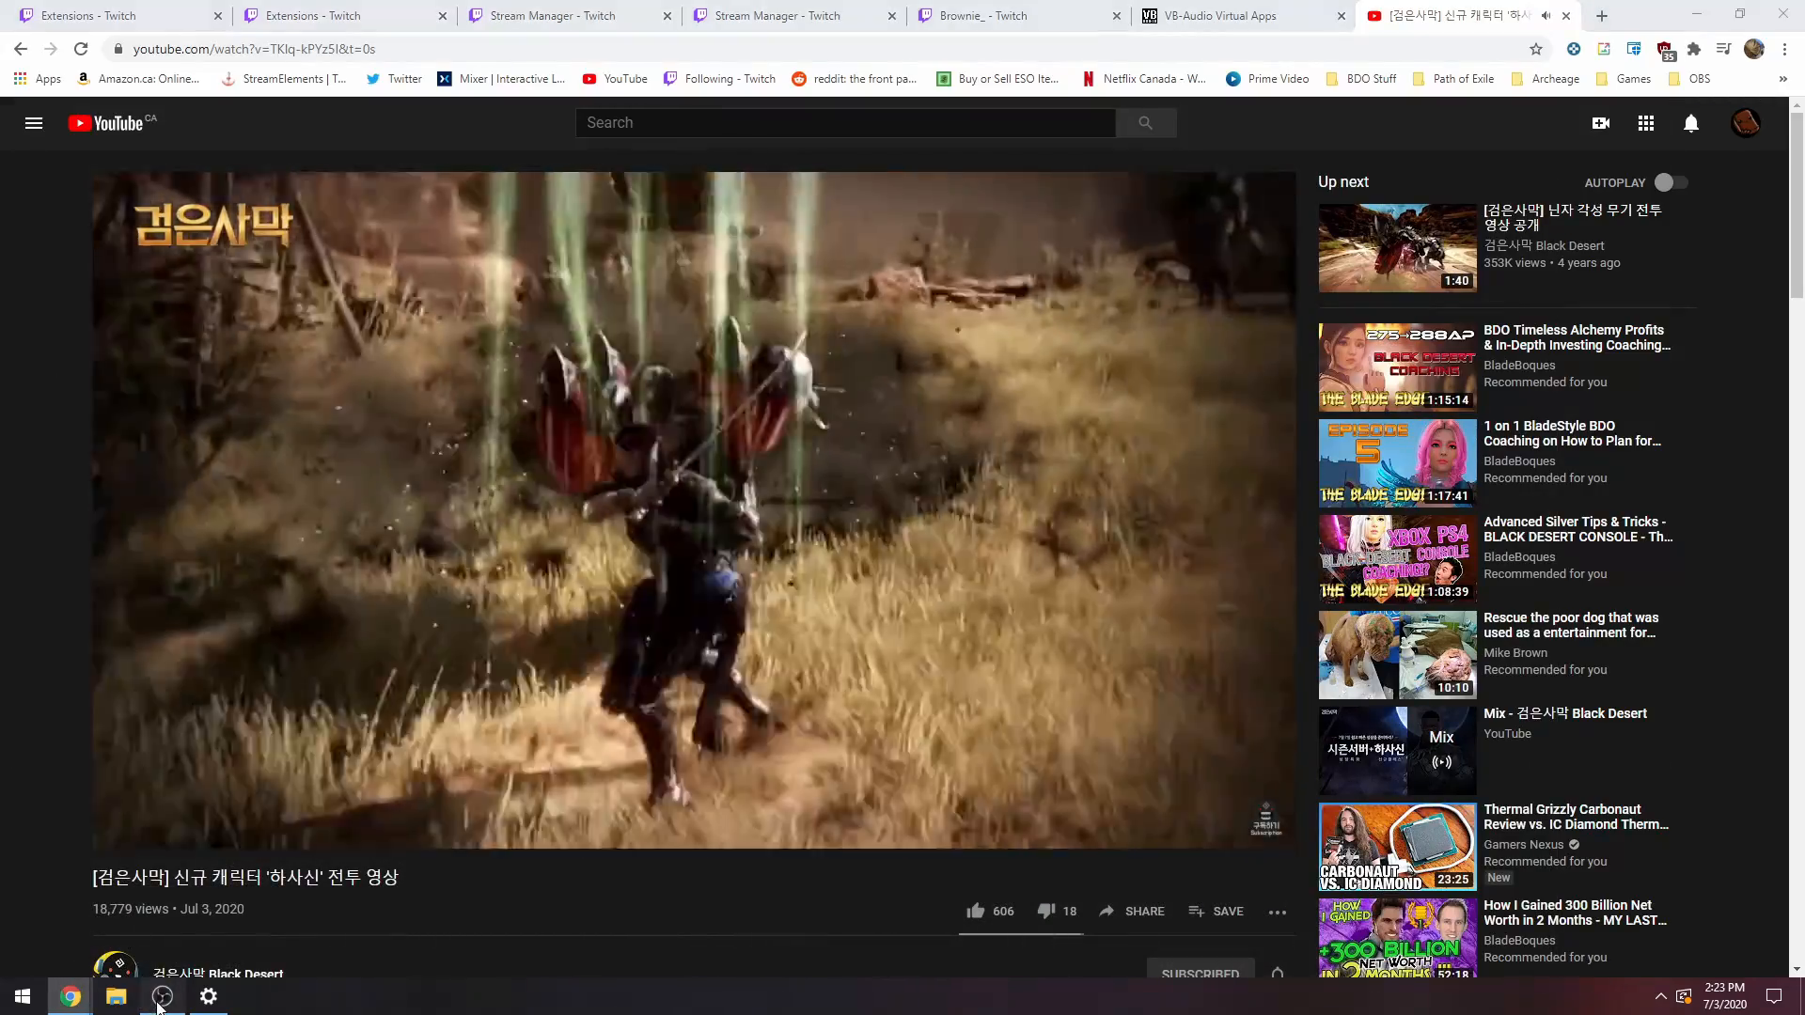
left_click(163, 996)
left_click(163, 996)
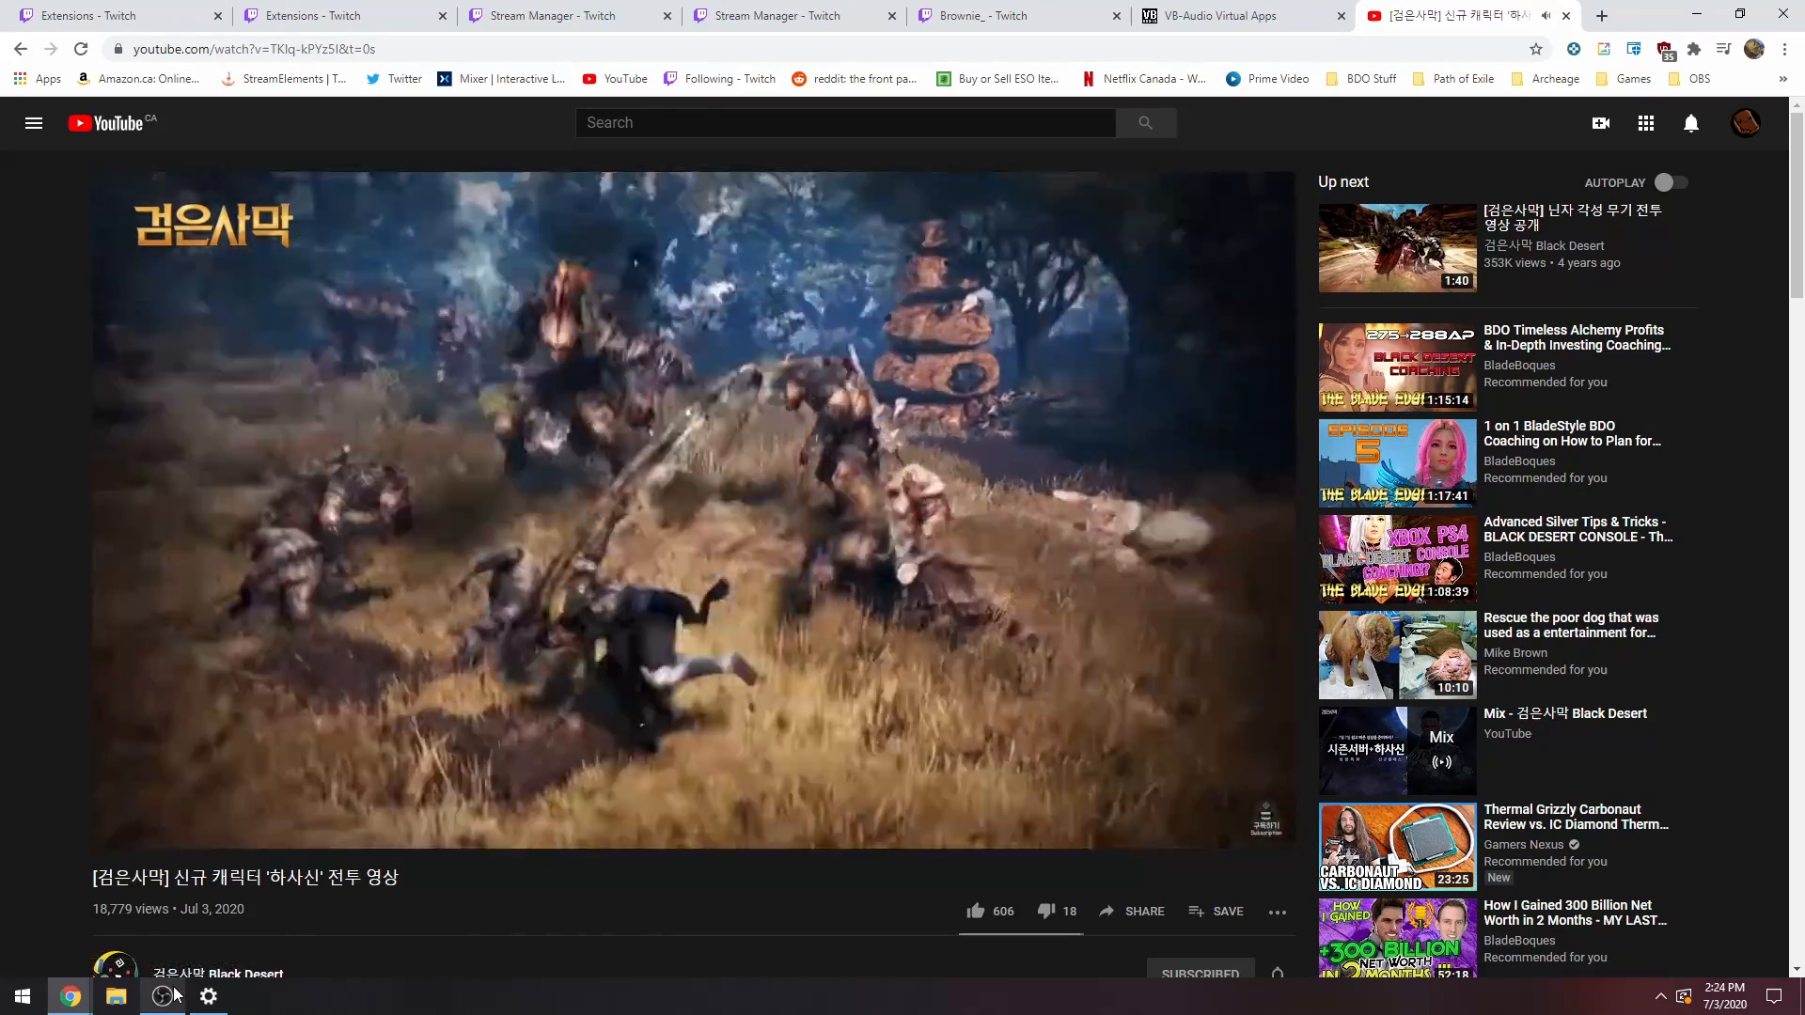
Check the mixer against the YouTube video again, mute Game Audio, unmute Headphones, pause the video, and return to OBS.
mouse_move(169, 992)
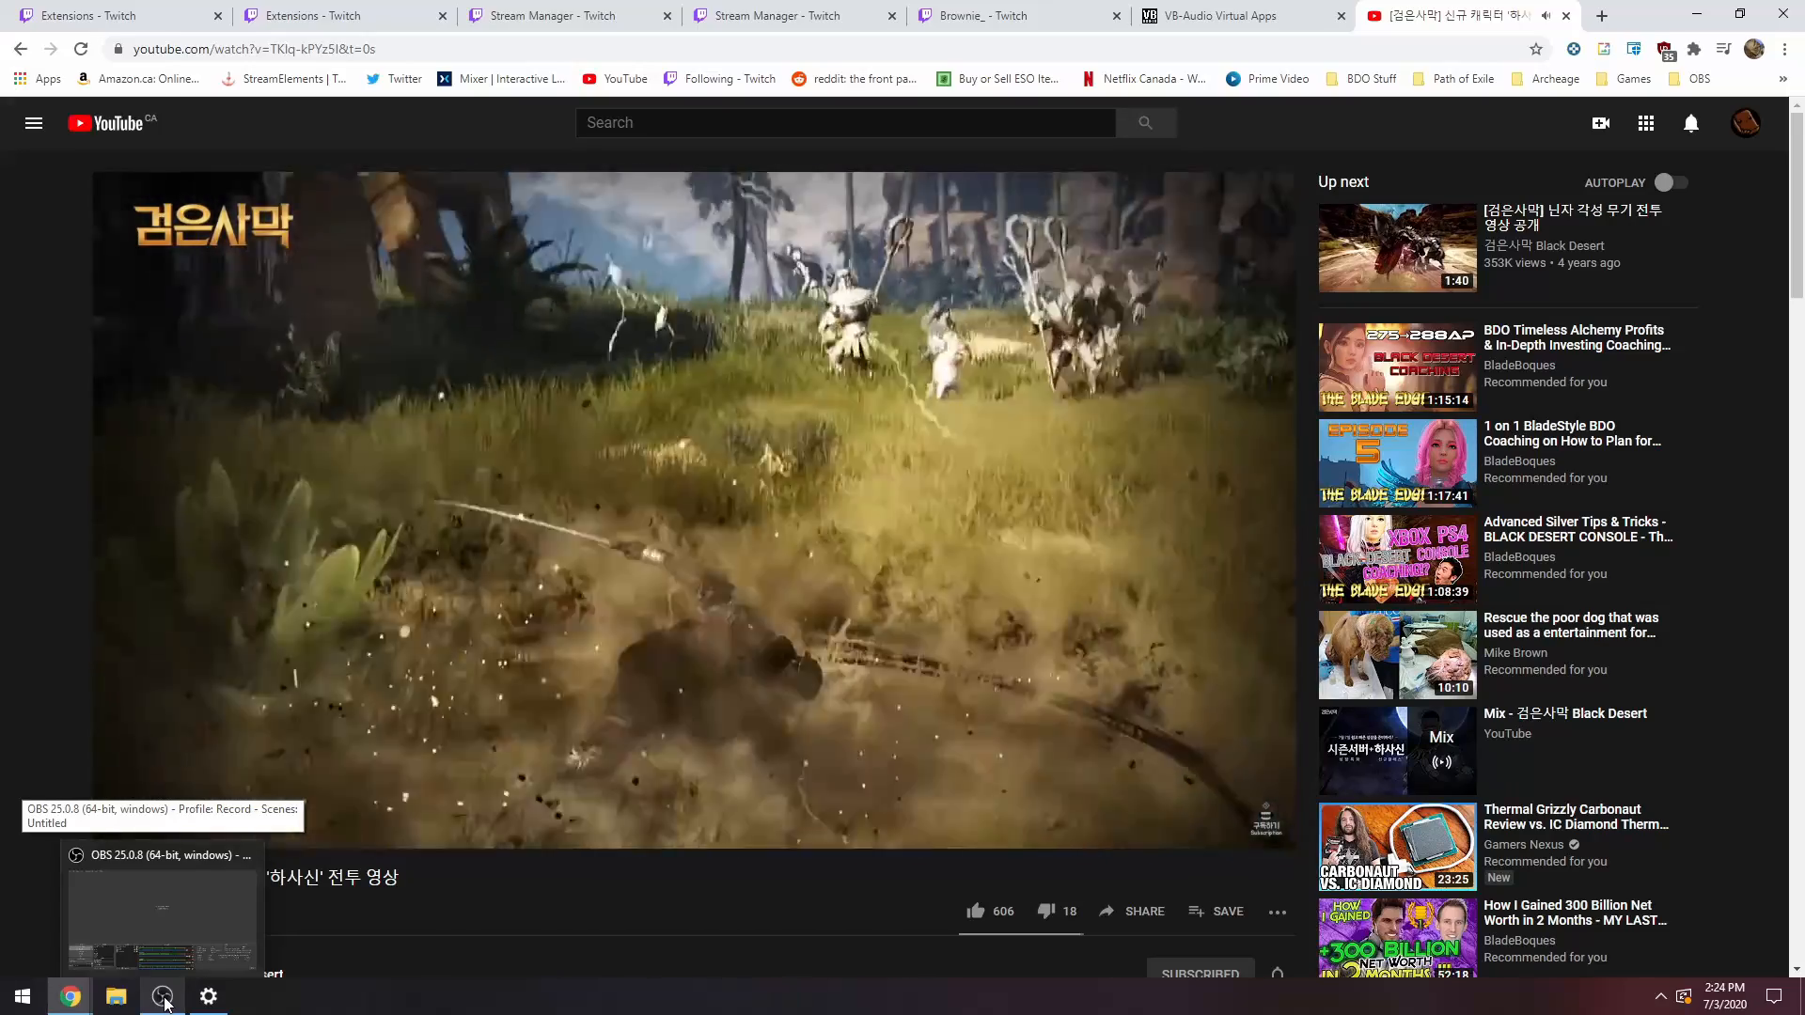
left_click(165, 1000)
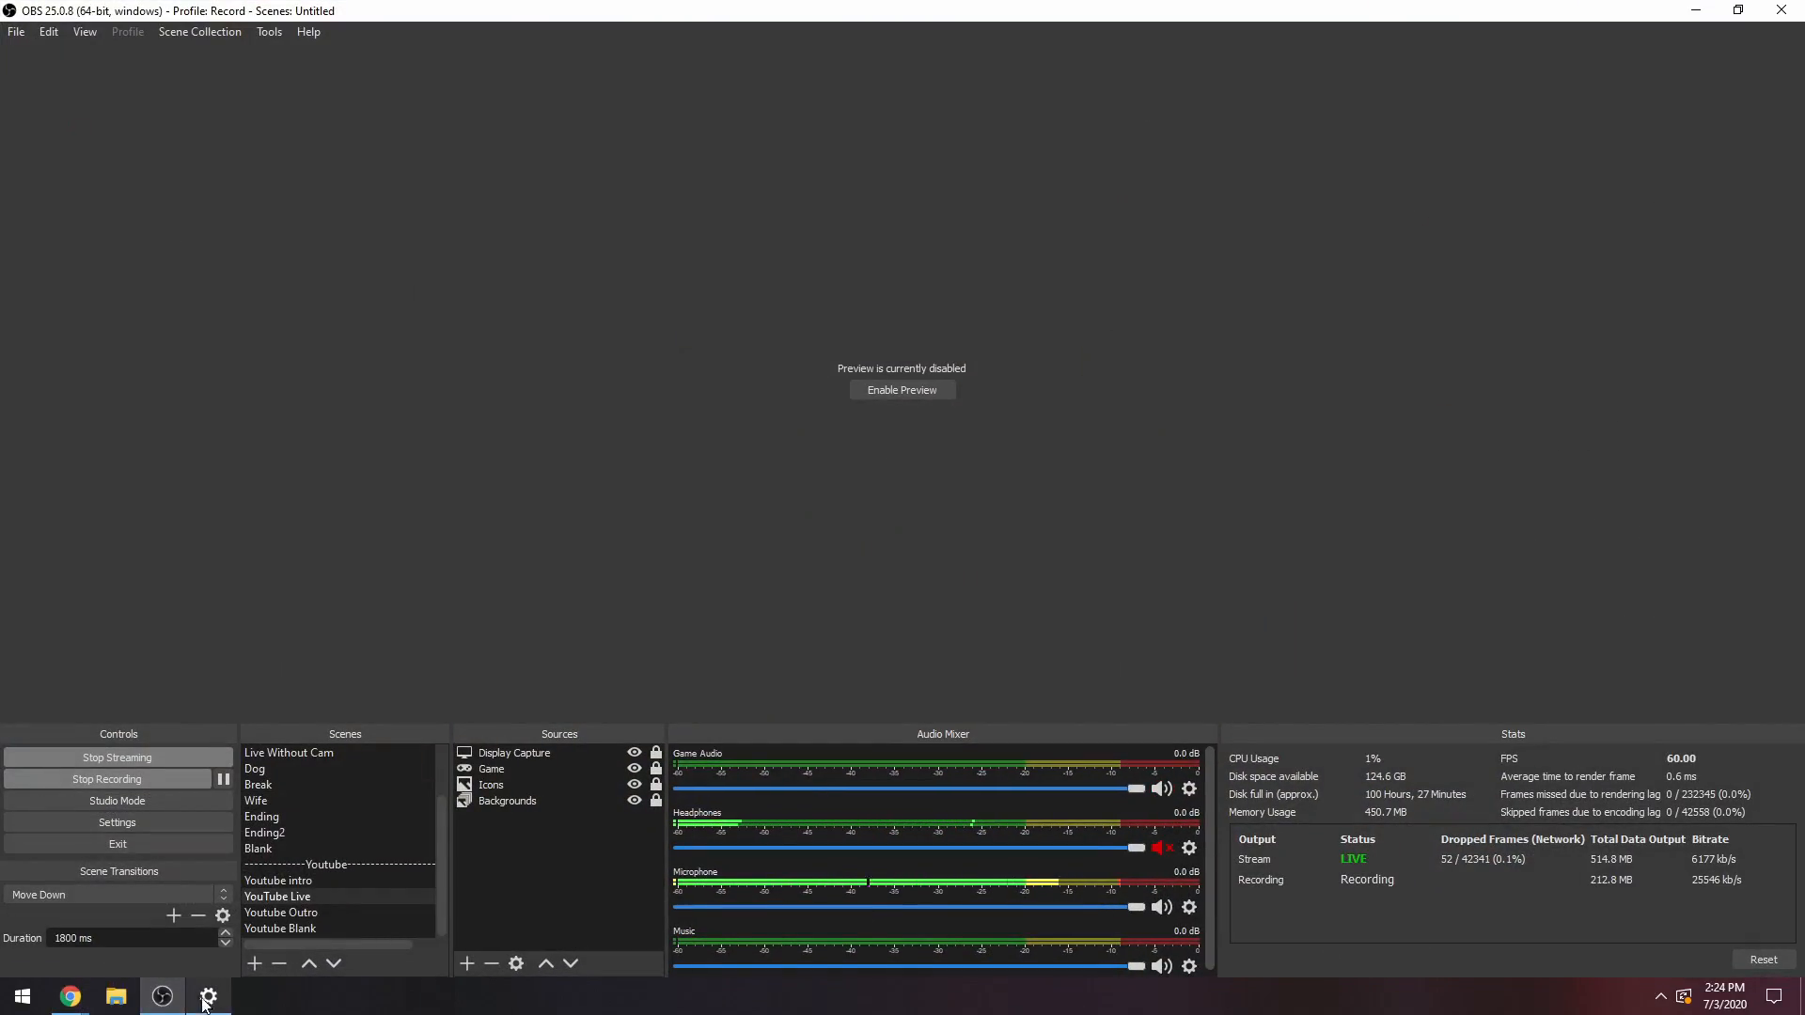
left_click(166, 996)
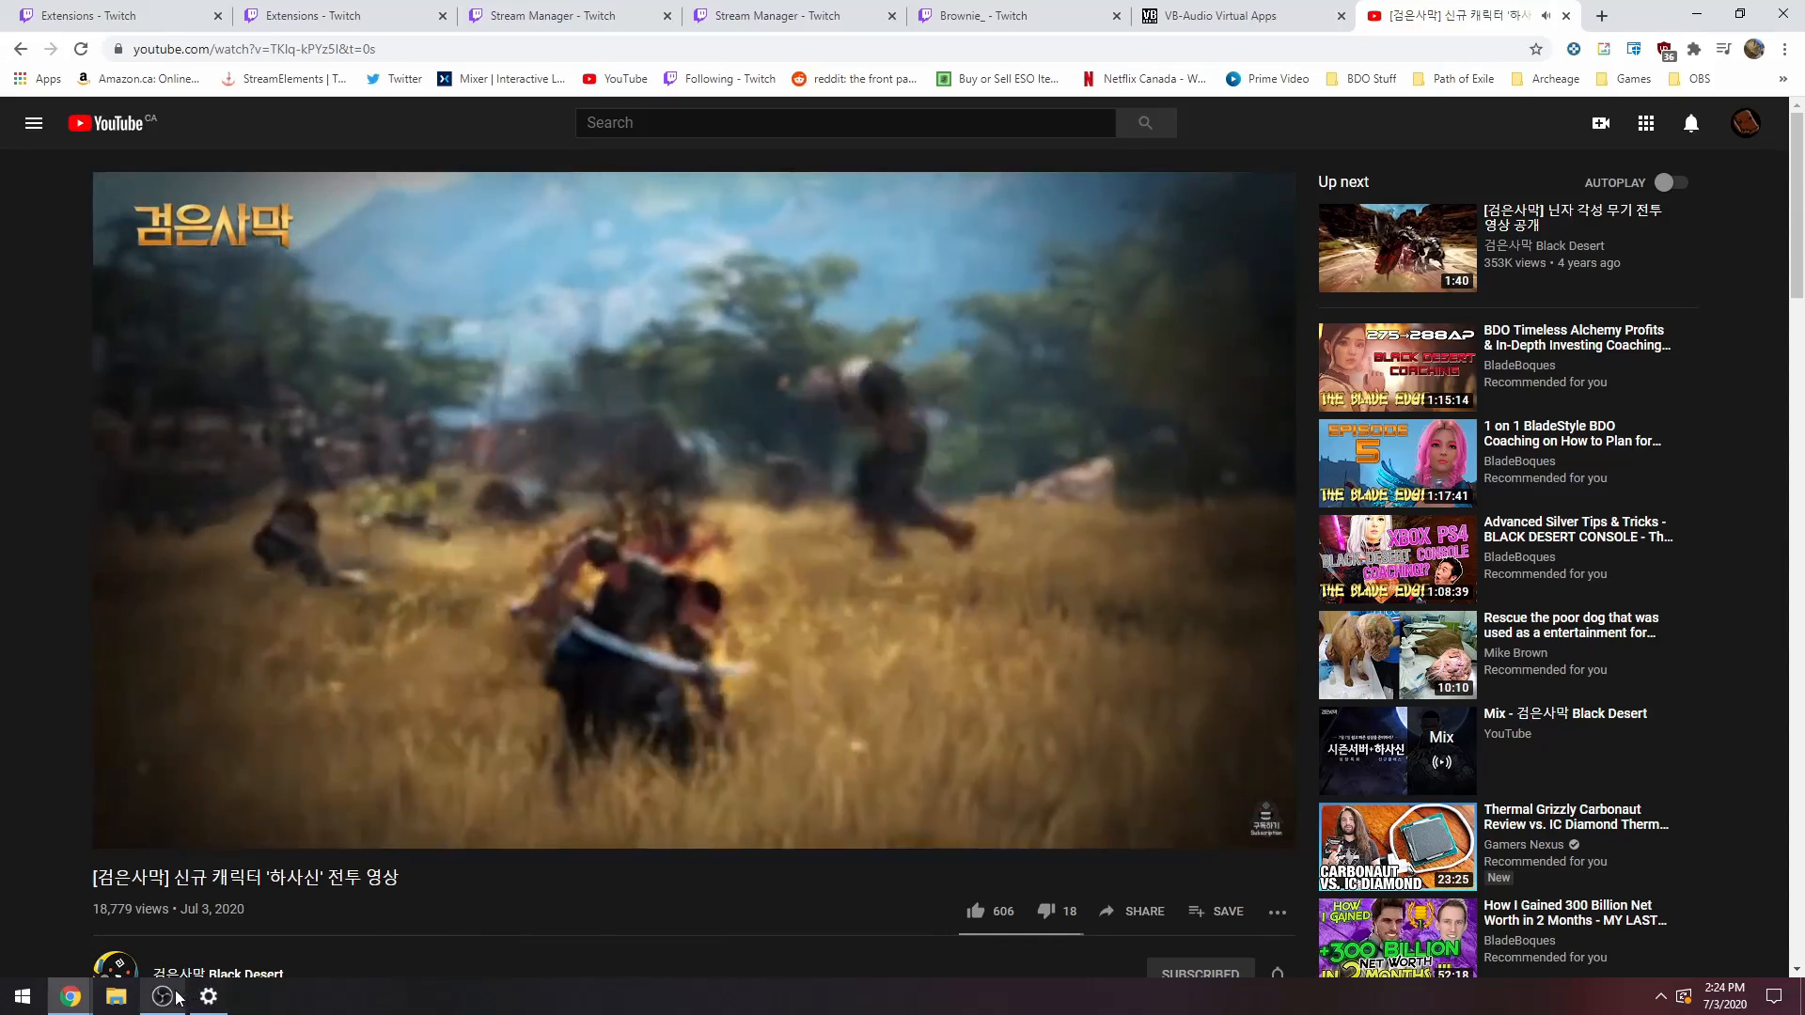
left_click(168, 998)
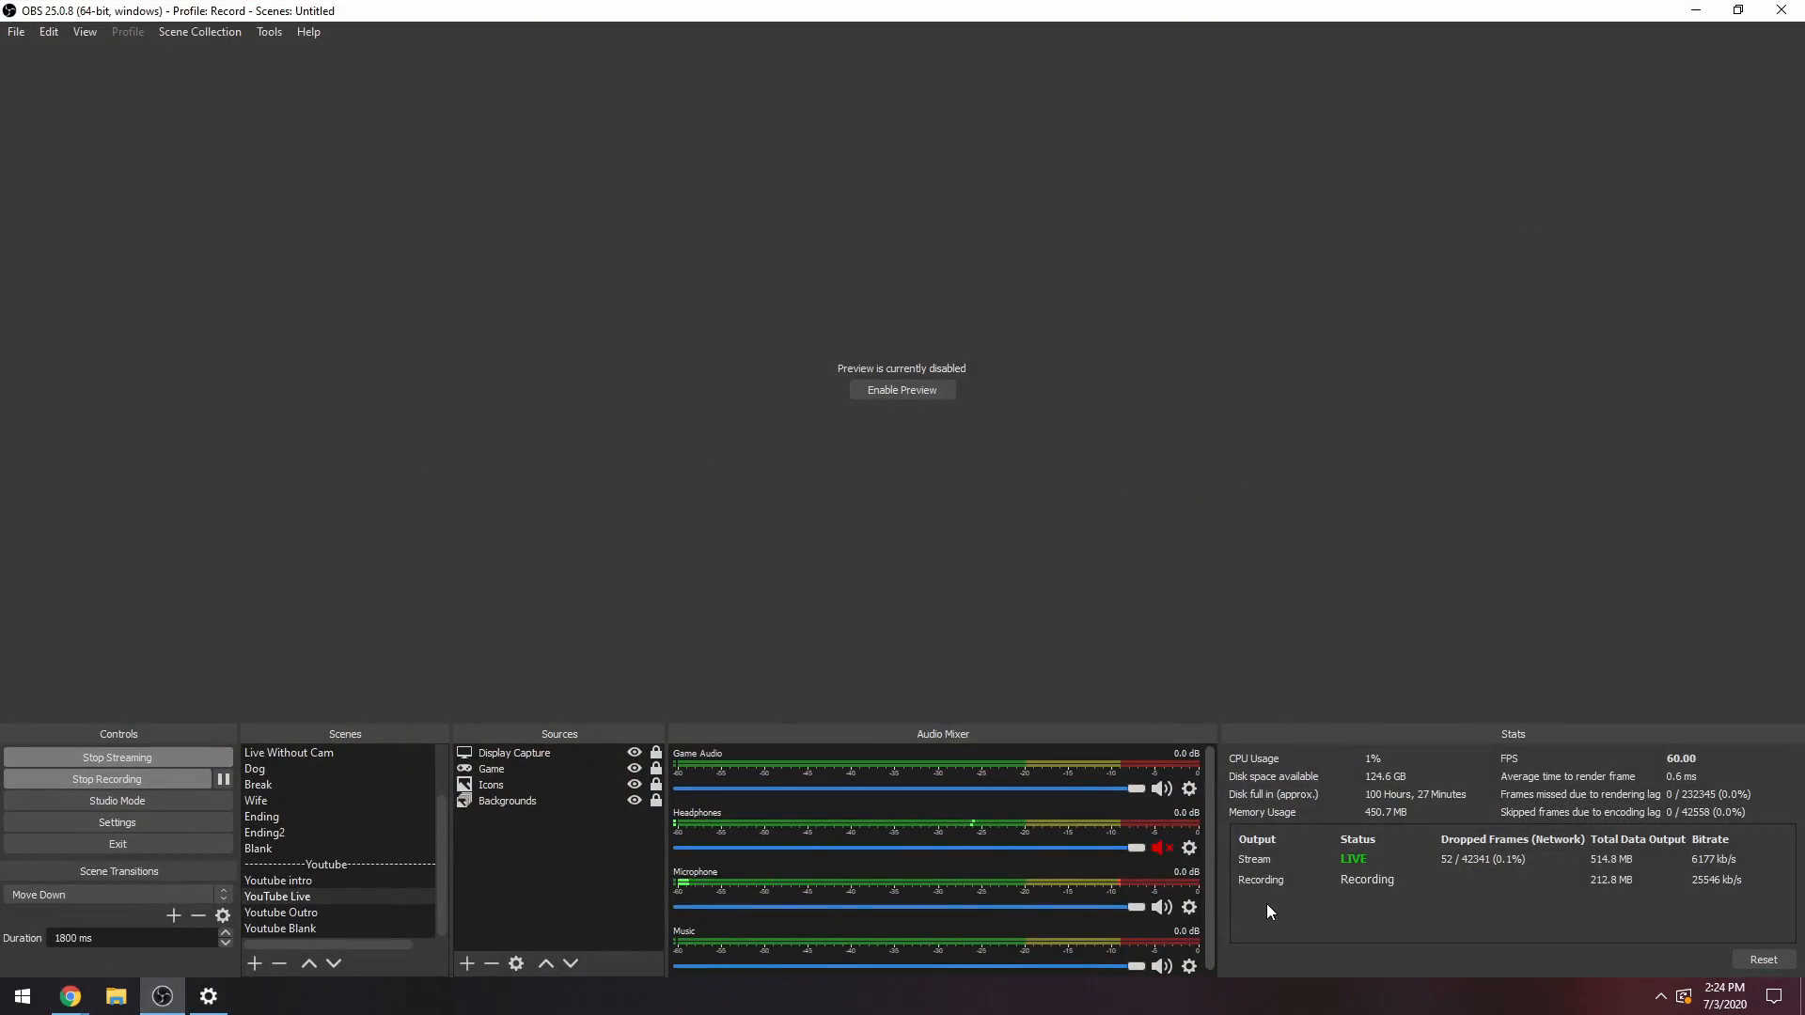
left_click(160, 999)
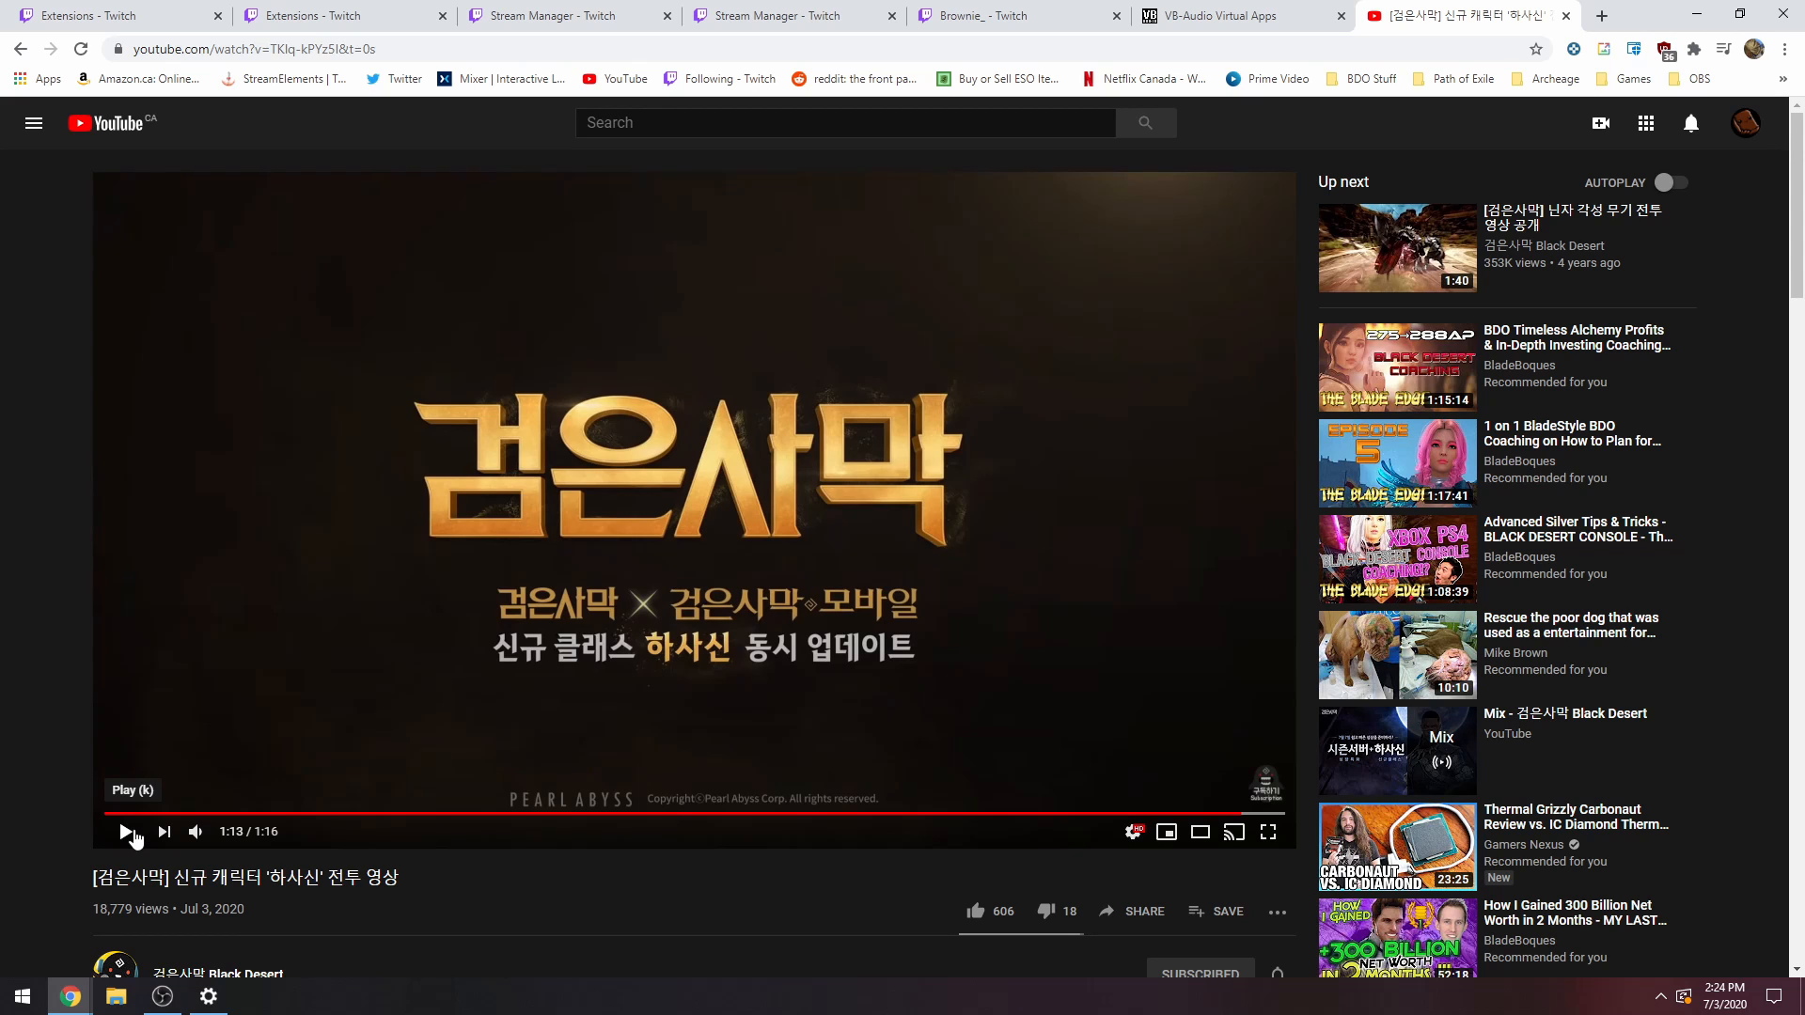
left_click(162, 996)
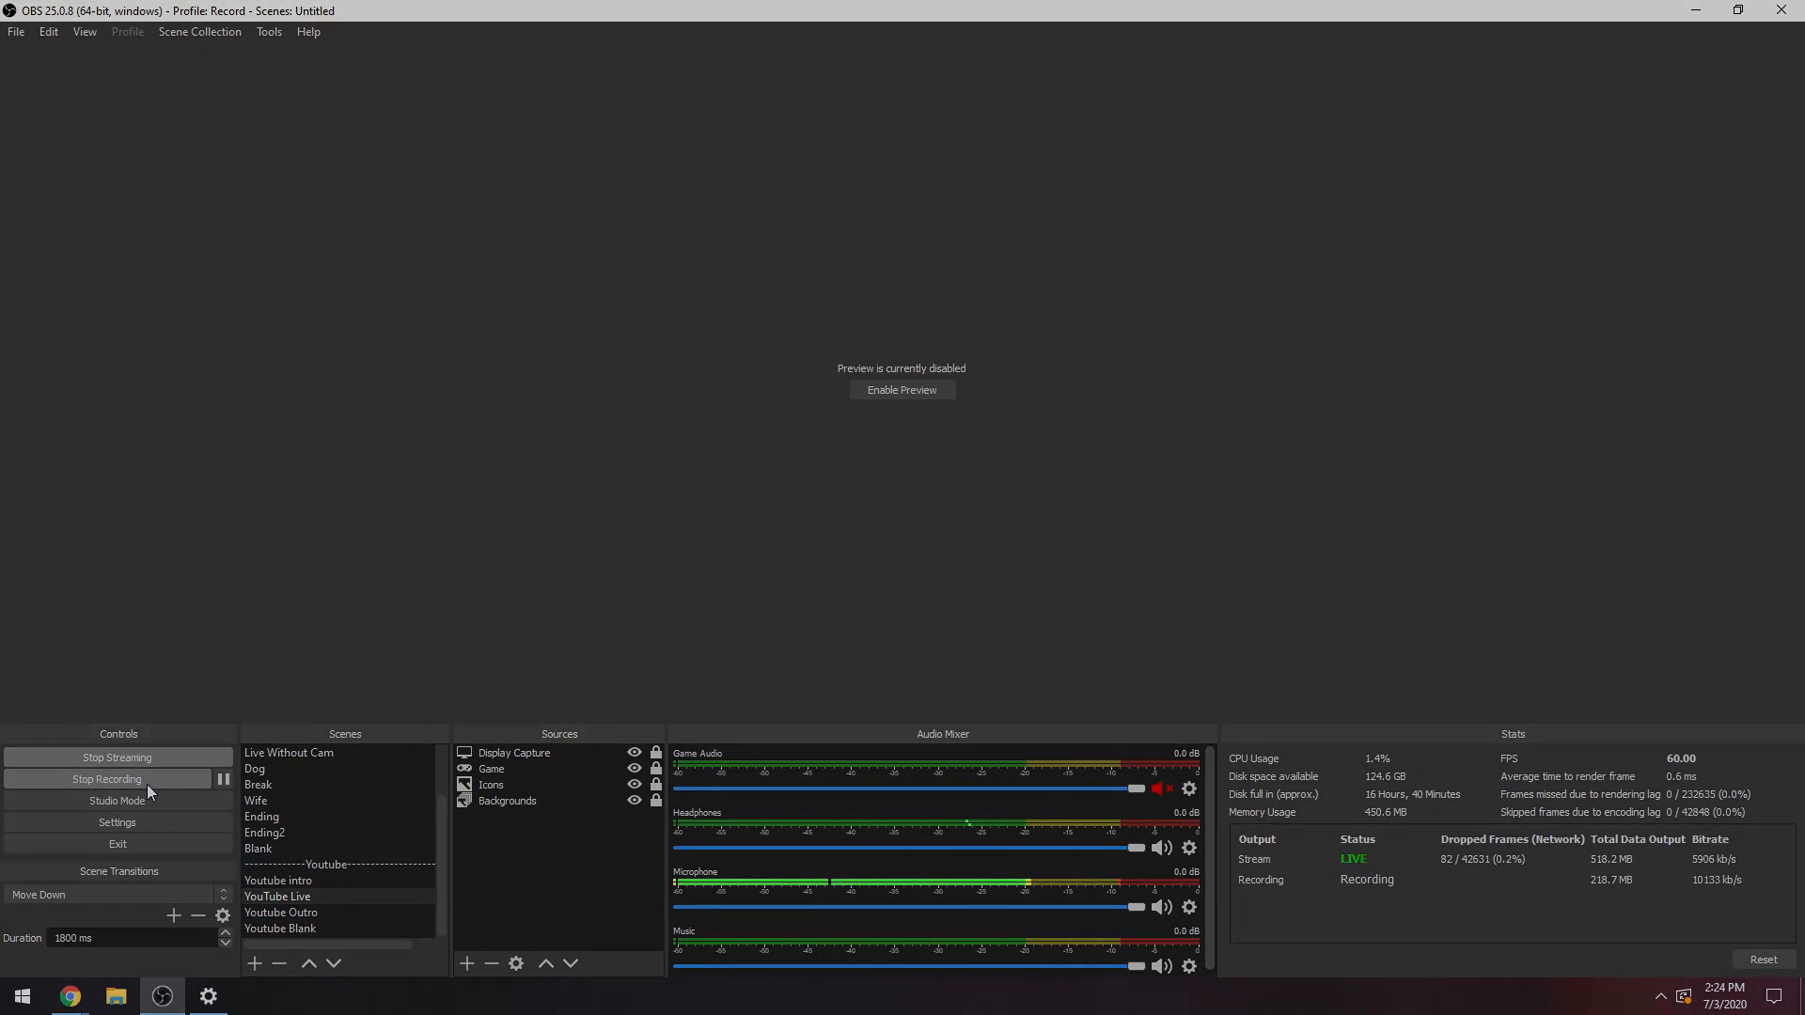